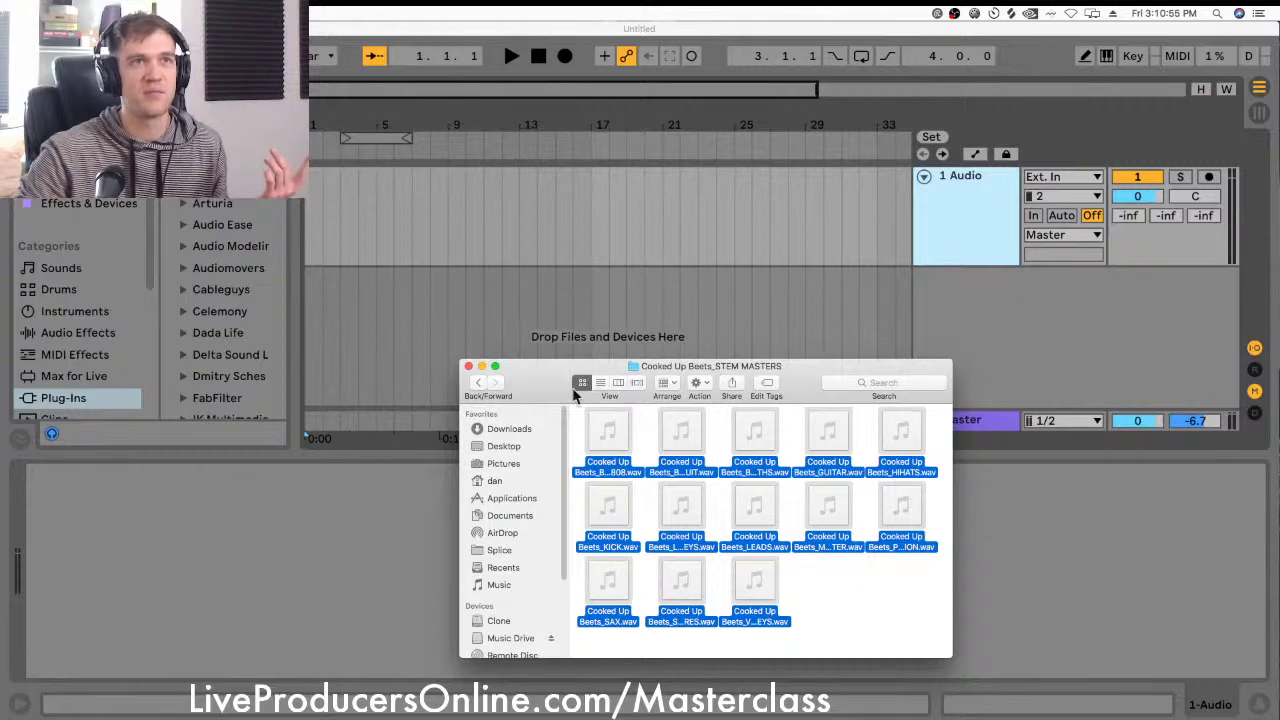
Step: Import all stems from the Cooked Up Beets_STEM MASTERS folder within MASTERED STEMS onto separate audio tracks at the start of the arrangement
left_click(480, 385)
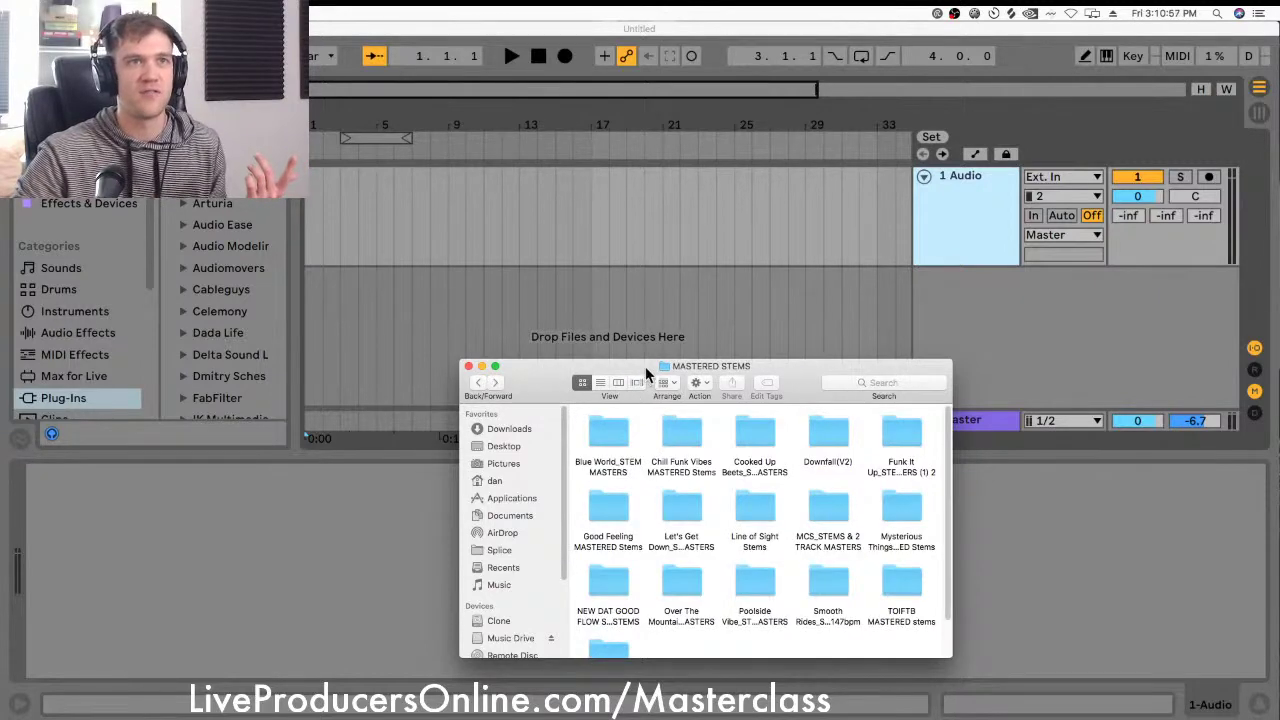
left_click_drag(647, 374, 631, 317)
scroll(707, 500, "down", 2)
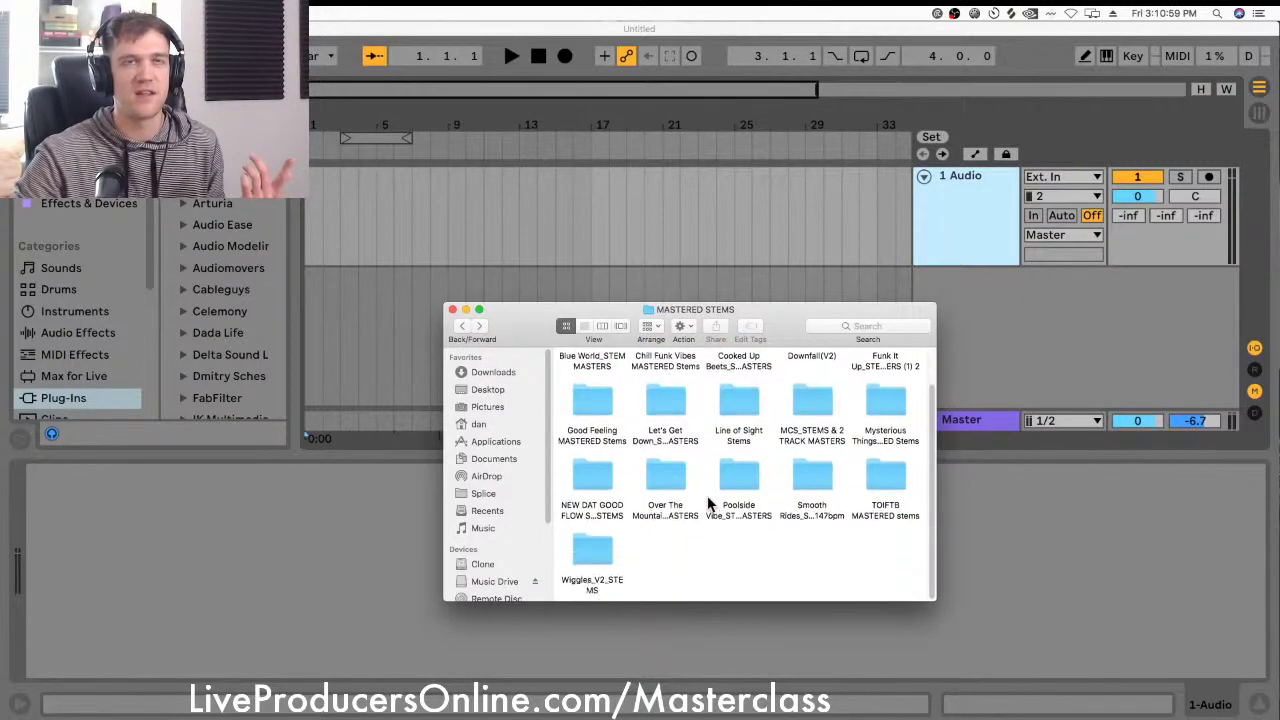
scroll(708, 503, "up", 1)
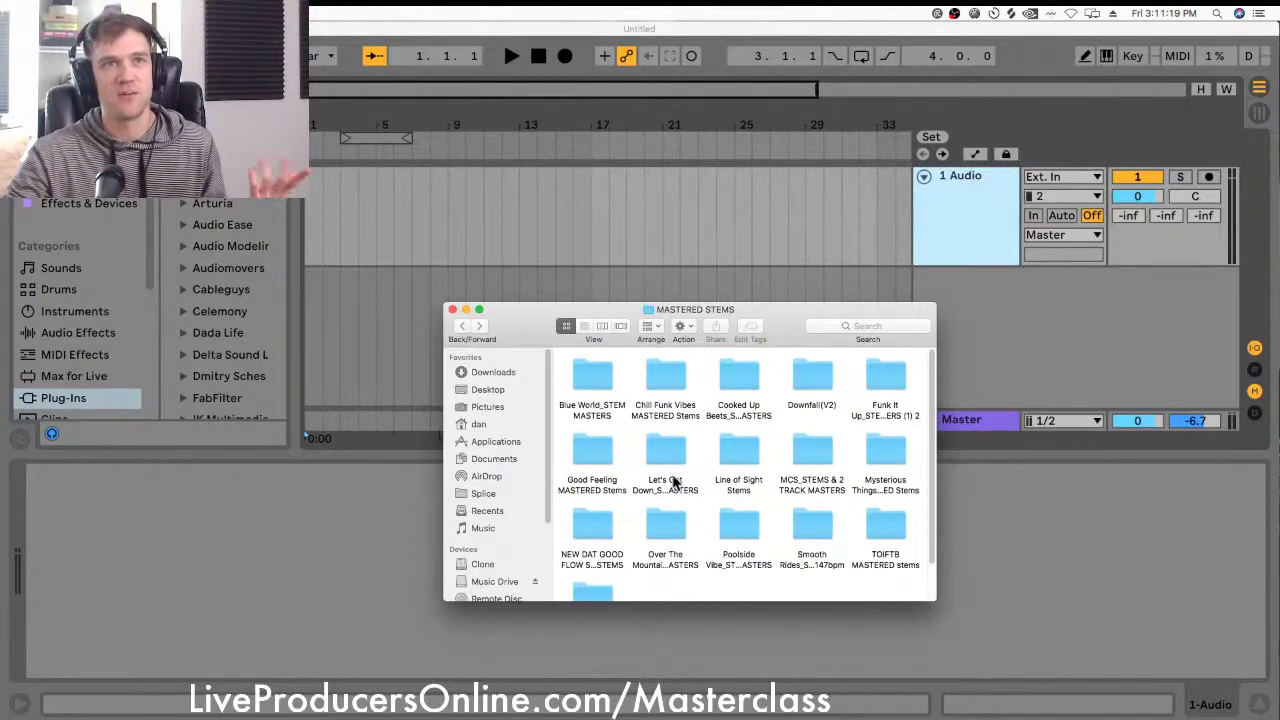
double_click(746, 380)
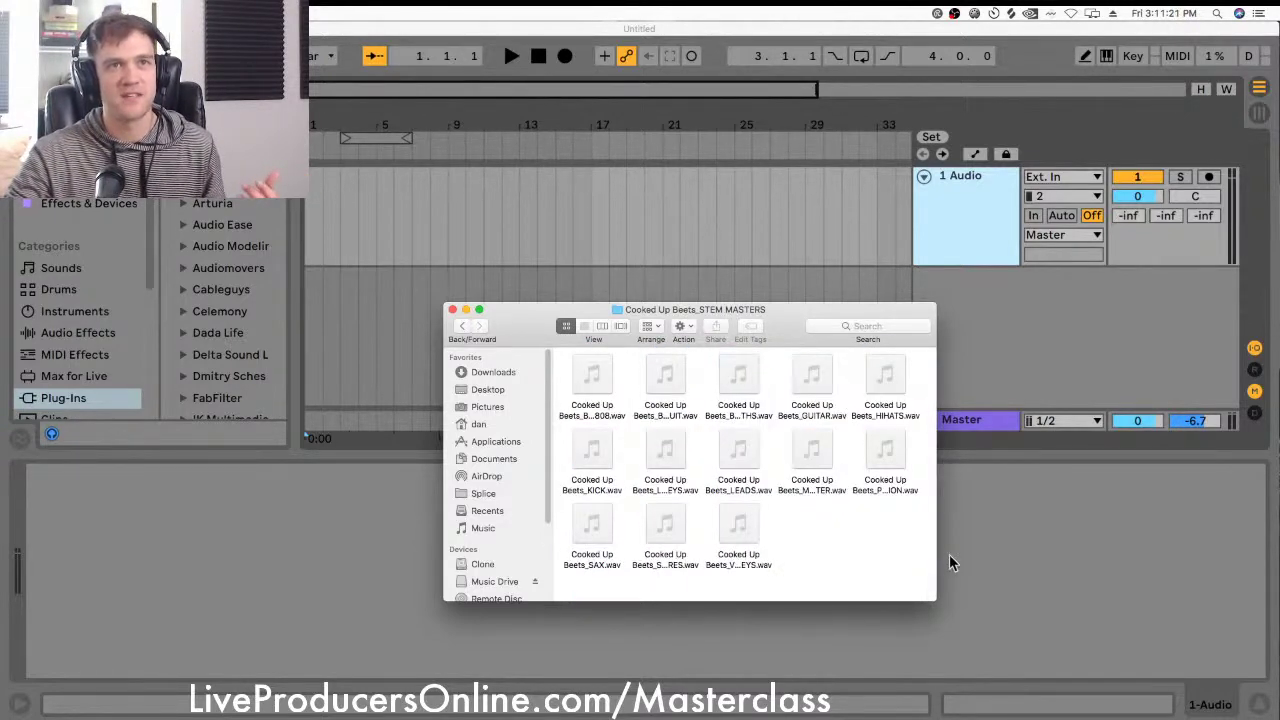
key("super+a")
left_click_drag(593, 390, 312, 218)
key("super")
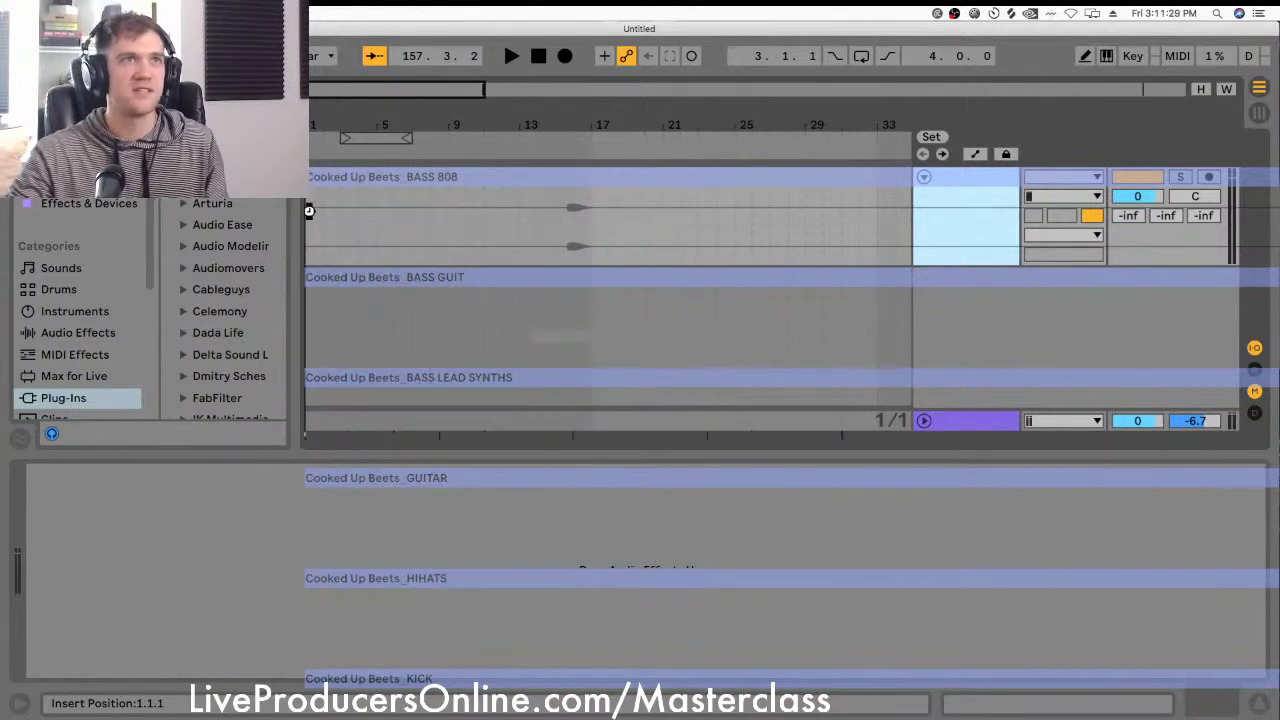
Step: Shrink the track heights to fit the arrangement, hide the detail view, and show the full length of the stems
left_click(984, 247)
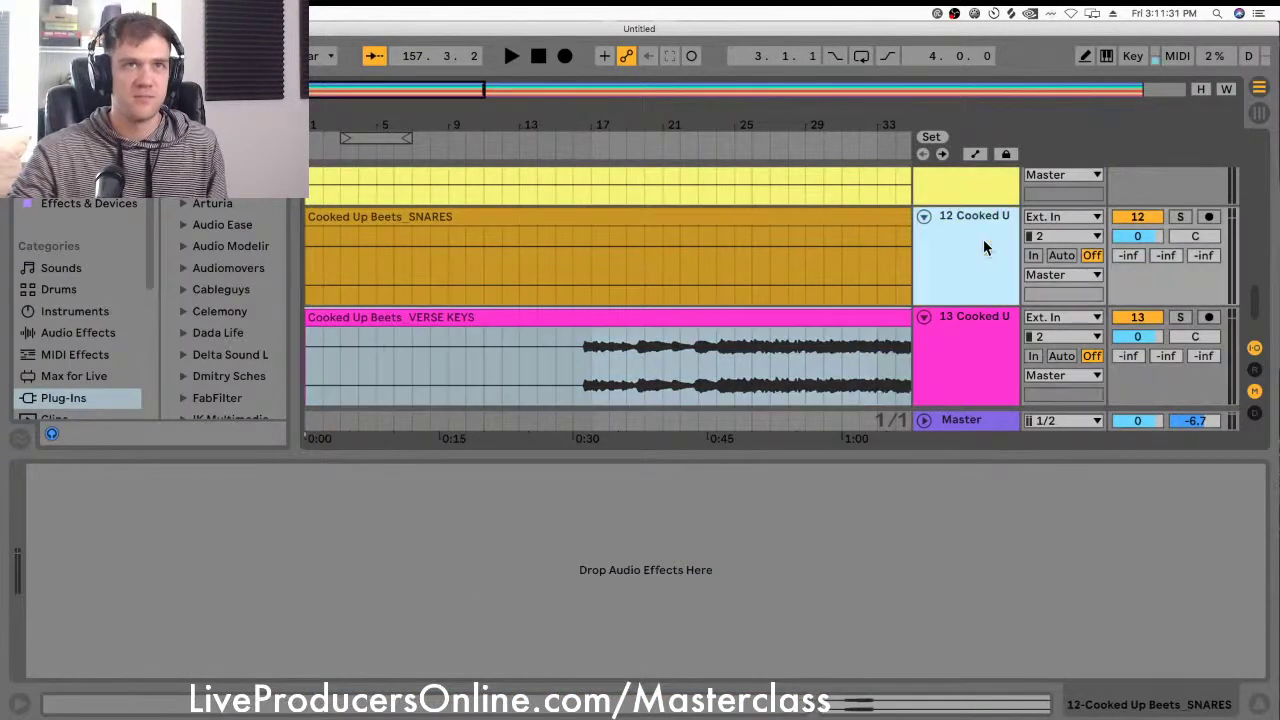
key("h")
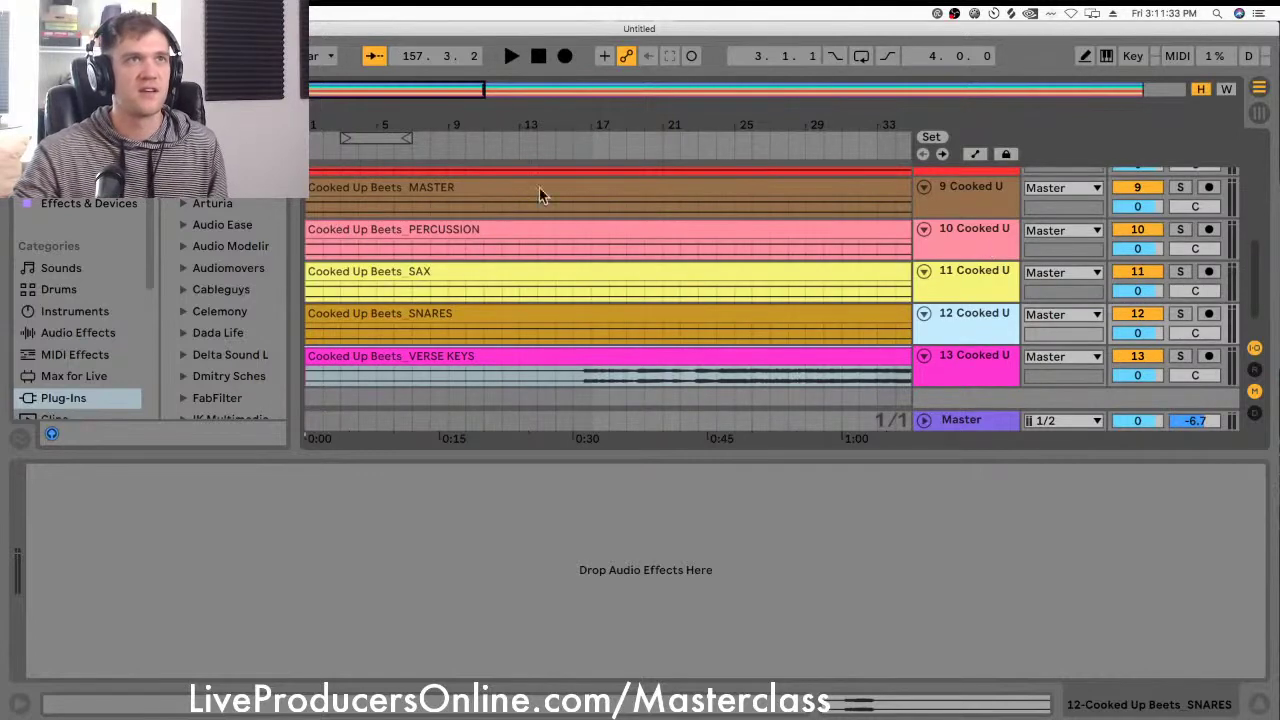
scroll(540, 194, "down", 2)
double_click(623, 452)
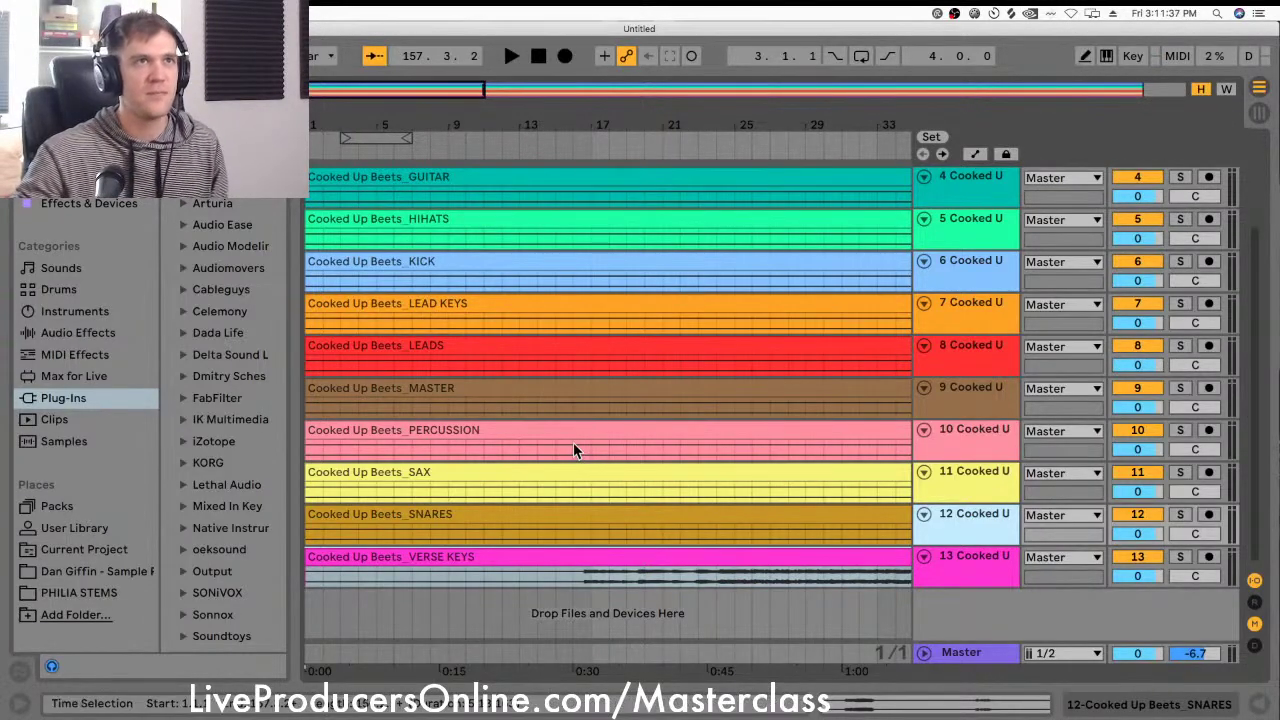
scroll(573, 443, "up", 5)
left_click_drag(451, 128, 471, 11)
scroll(520, 357, "down", 1)
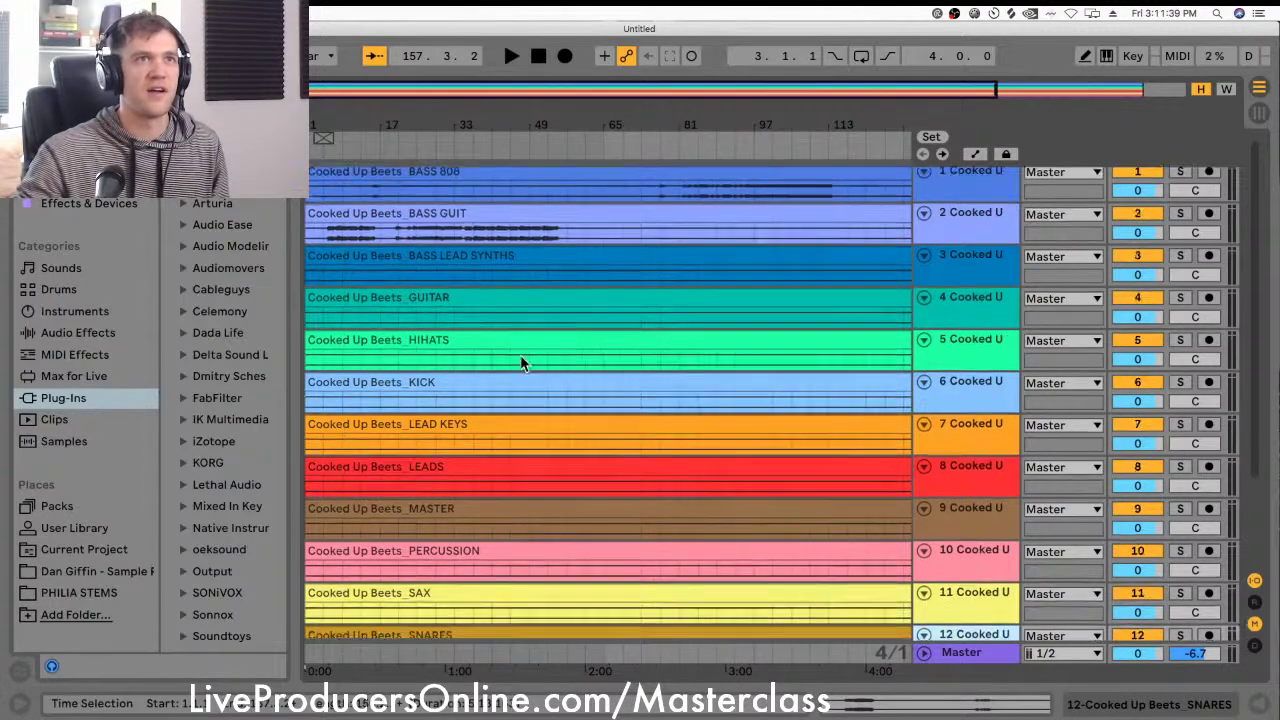
scroll(520, 363, "down", 3)
key("minus")
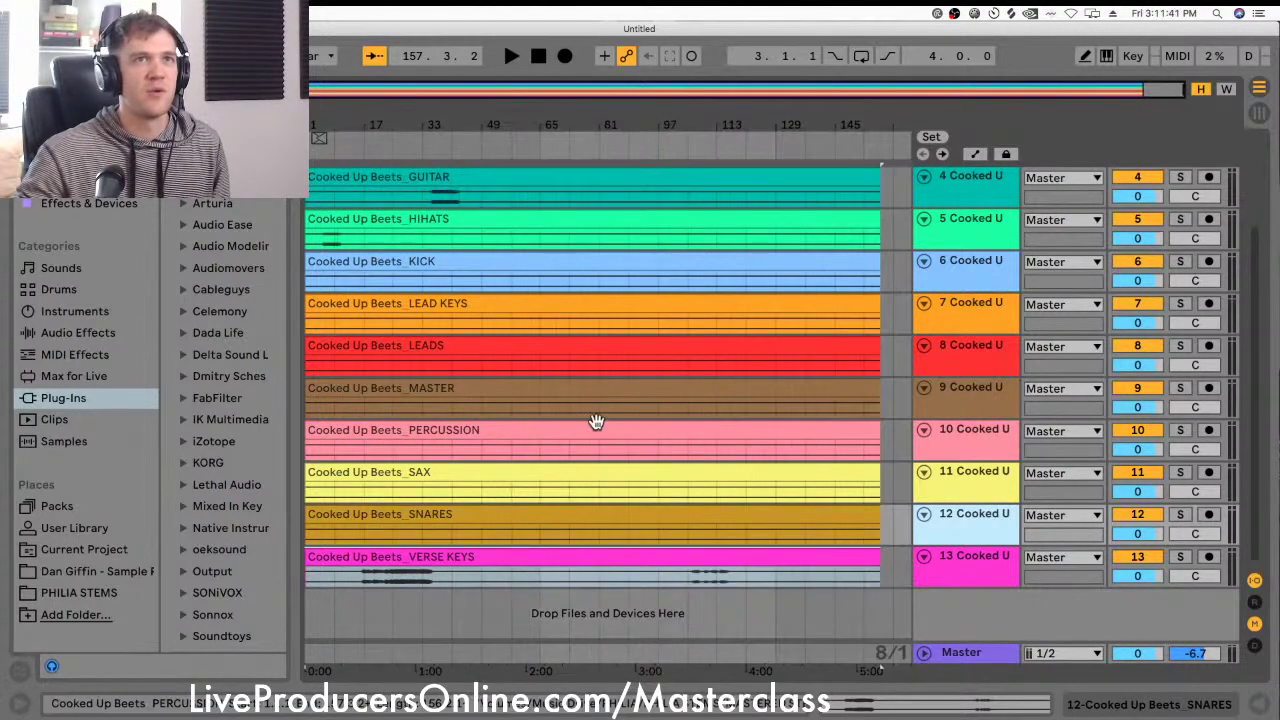
Step: Mute the Cooked Up Beets_SAX track and widen the track headers to show more of the stem names
left_click(974, 227)
left_click(978, 185)
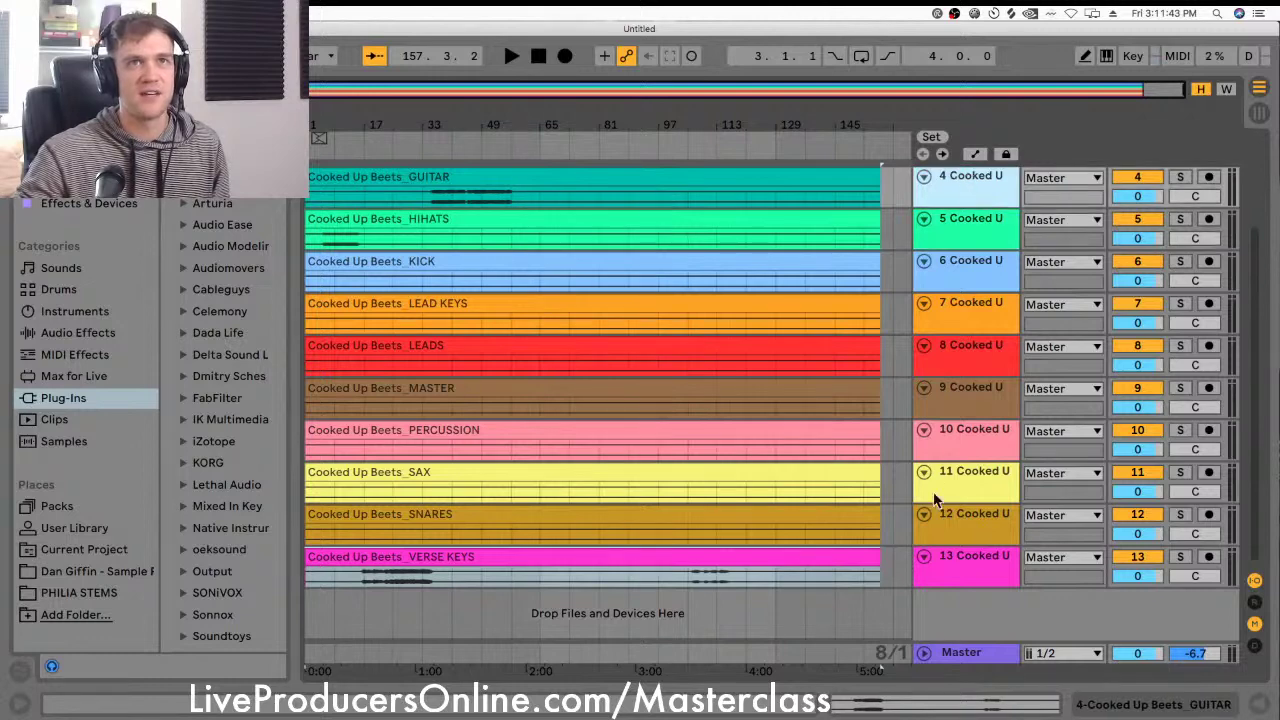
left_click(950, 566)
left_click(990, 492)
left_click(1133, 473)
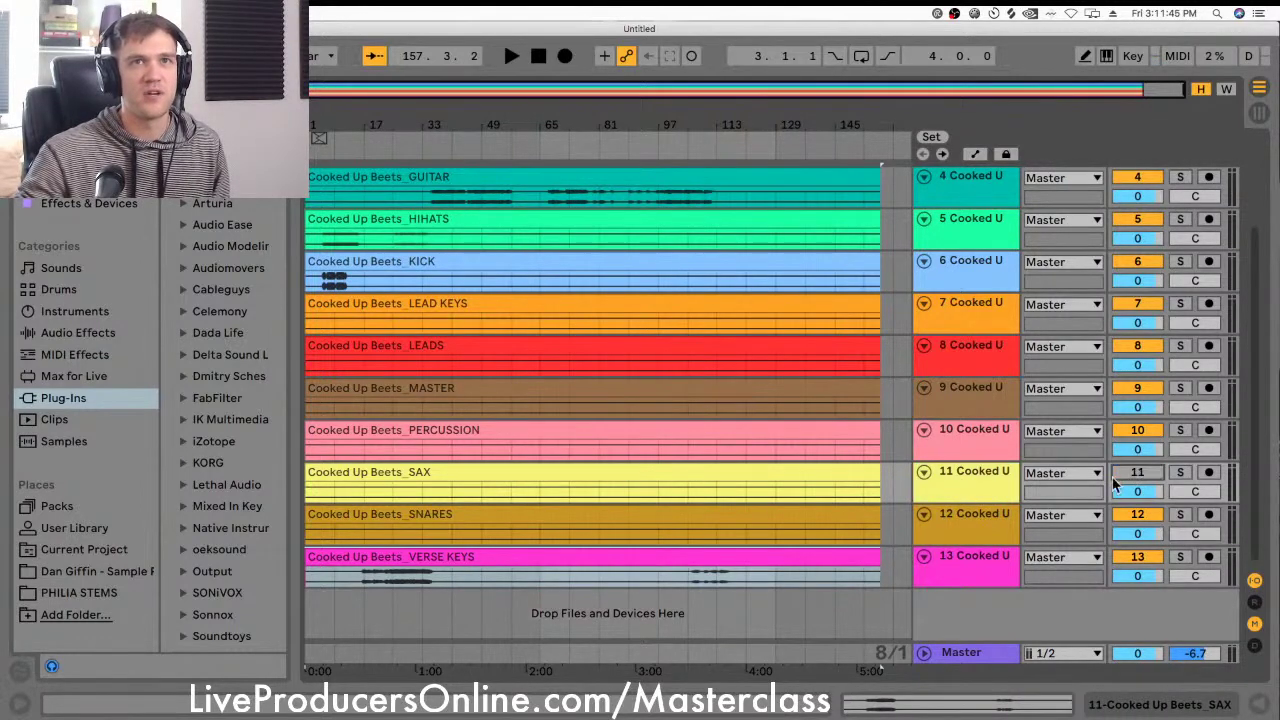
left_click(951, 475)
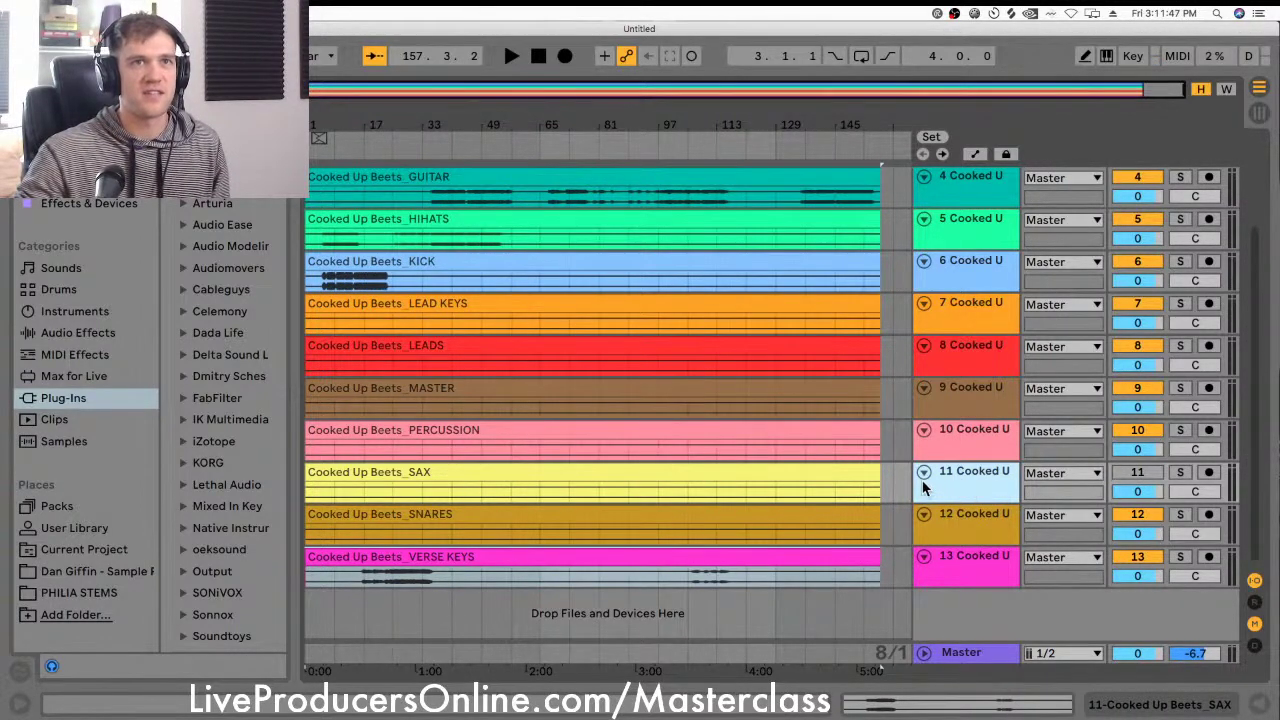
left_click_drag(912, 478, 857, 478)
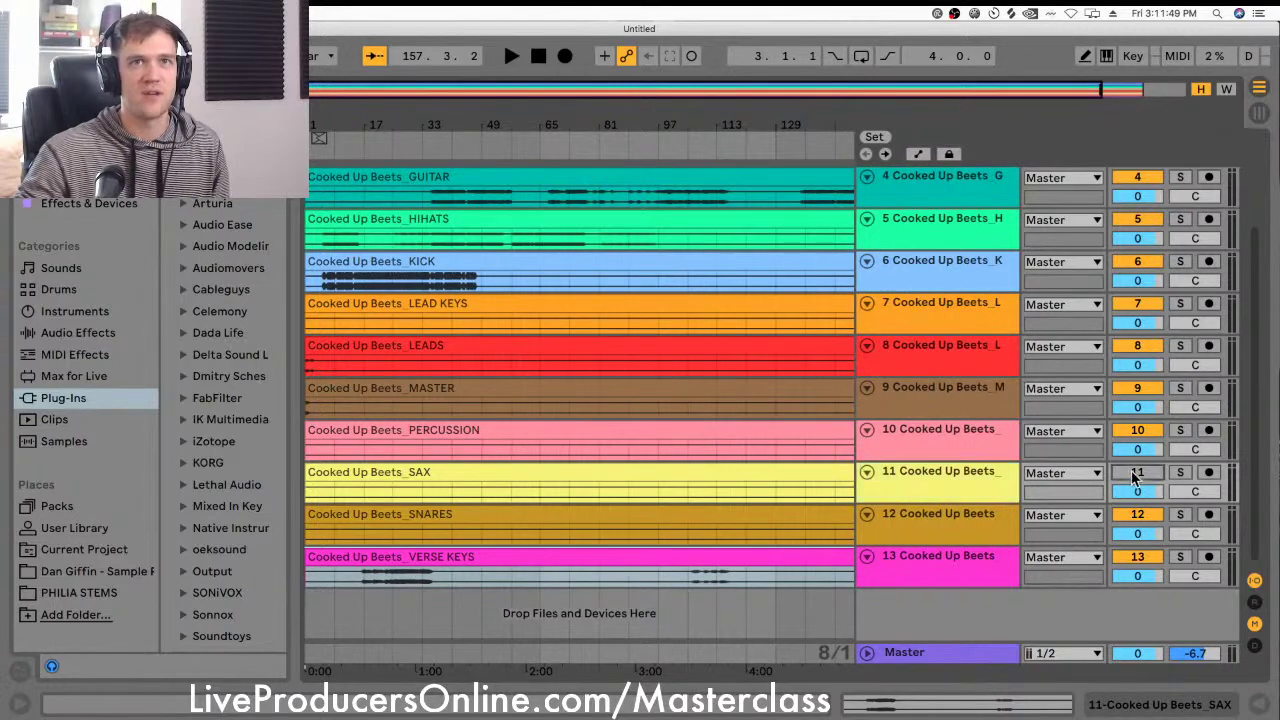
left_click(938, 494)
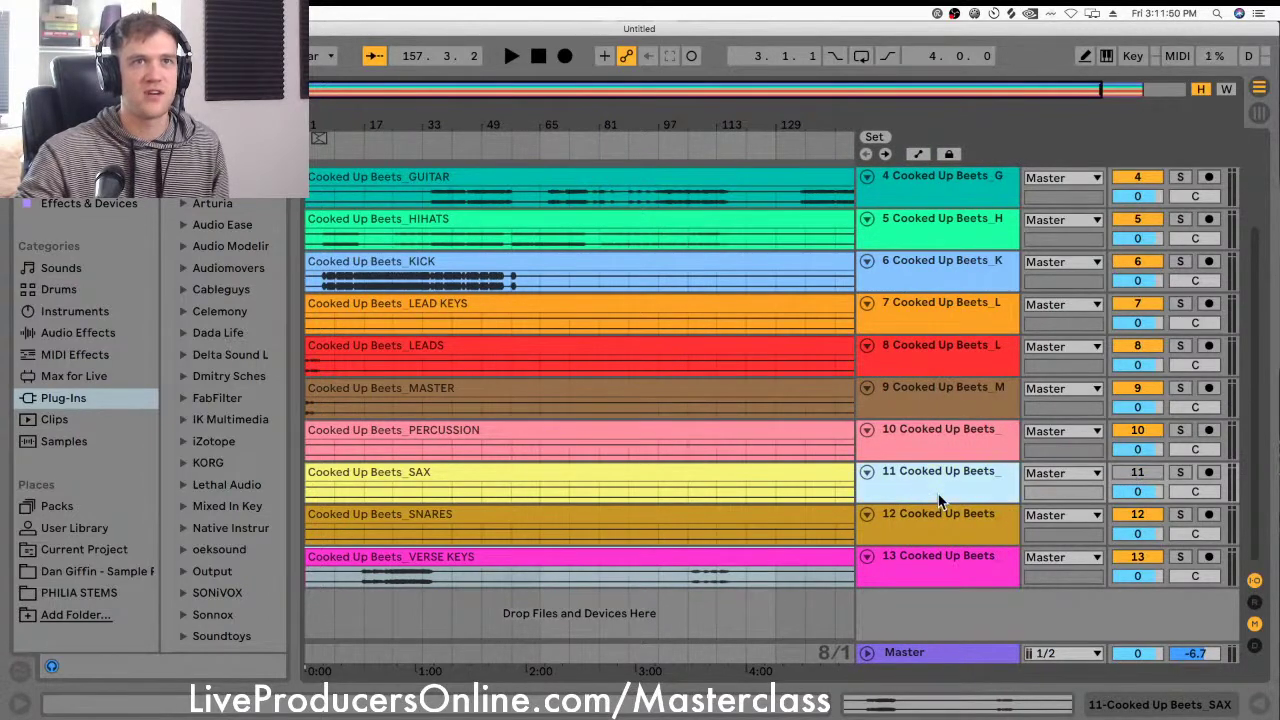
Step: Loop the full length of the guitar stem, then open the audio export settings, switch Encode PCM off and cancel the export
left_click(383, 178)
key("super+l")
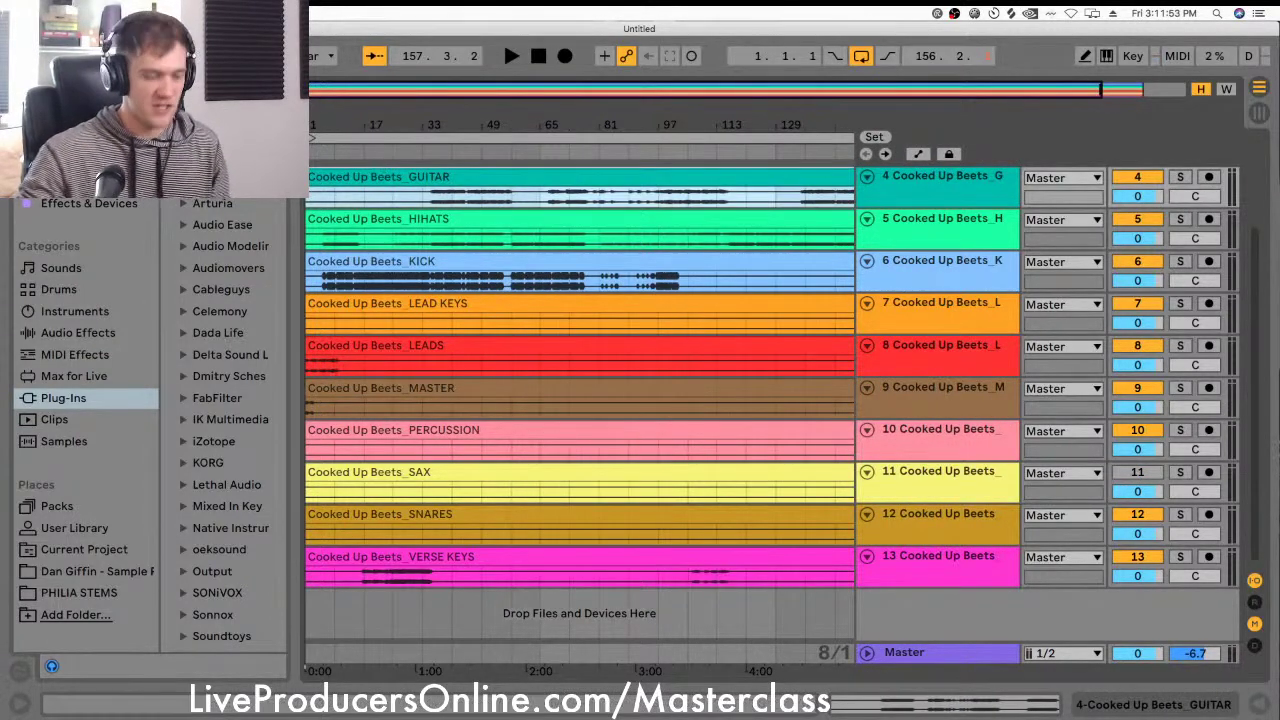
key("super+shift+r")
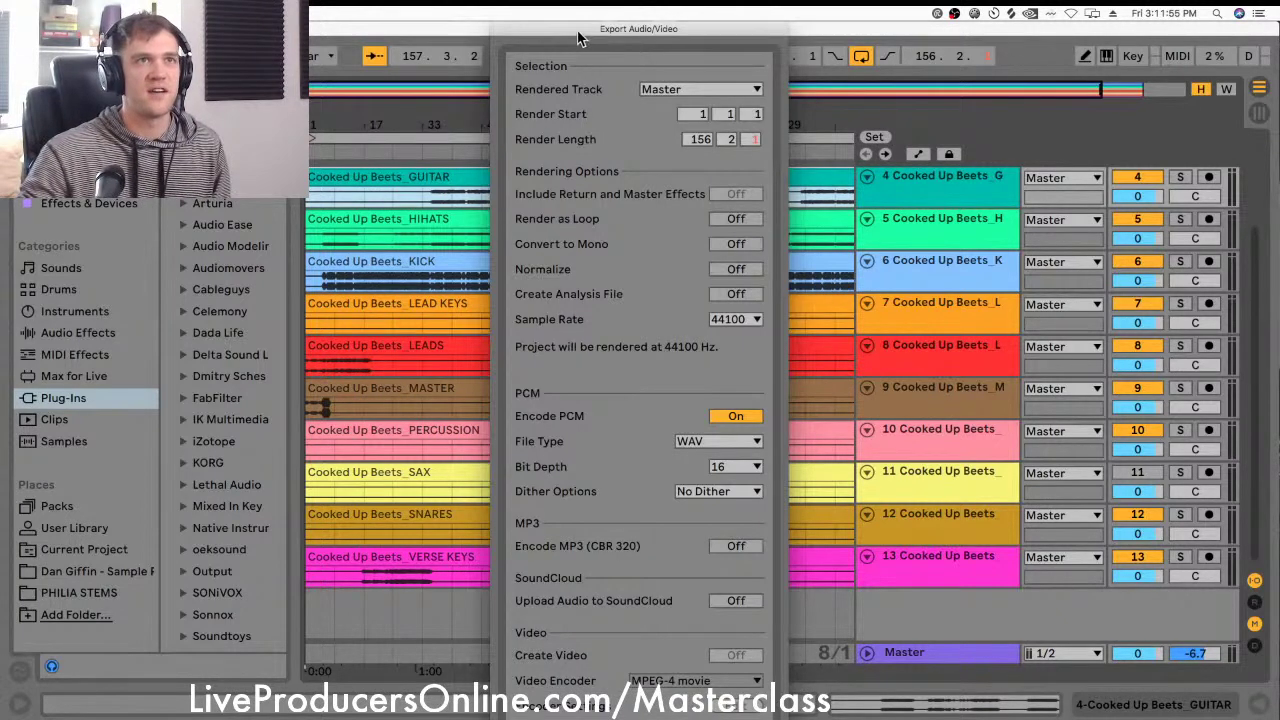
left_click(727, 415)
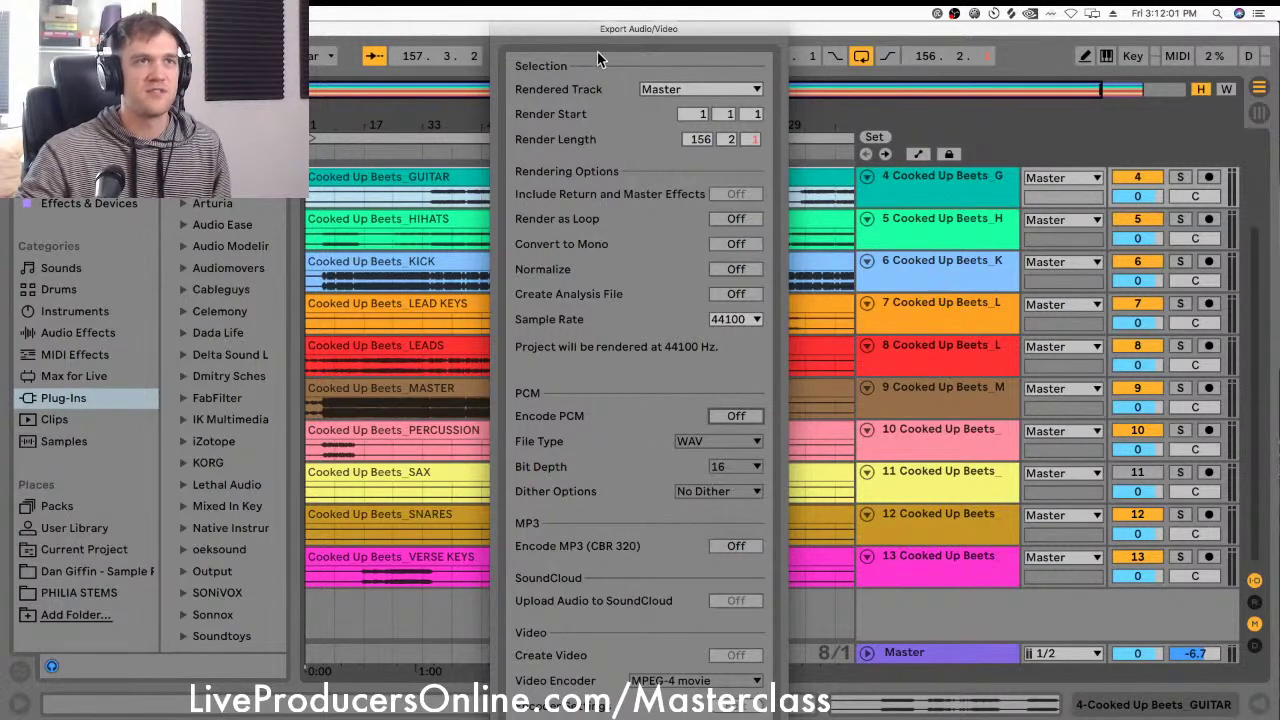
key("Escape")
left_click(918, 262)
left_click(926, 192)
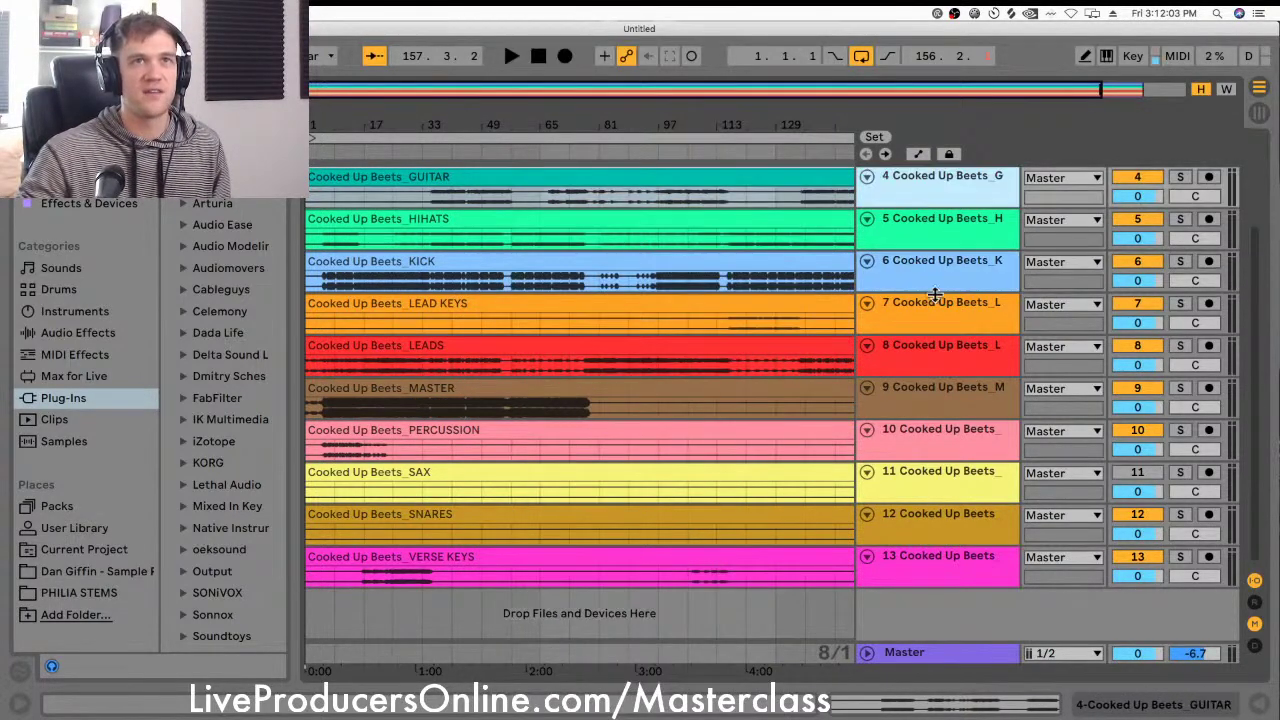
left_click(940, 311)
left_click(946, 412)
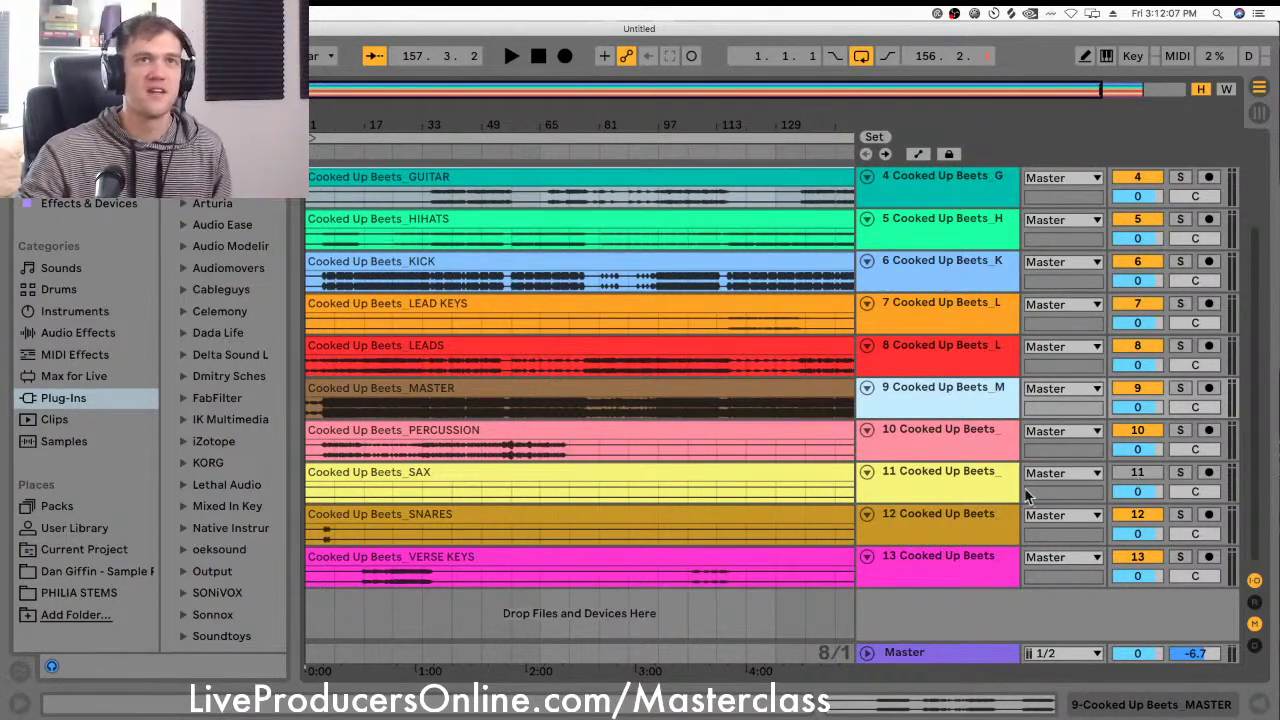
left_click(958, 472)
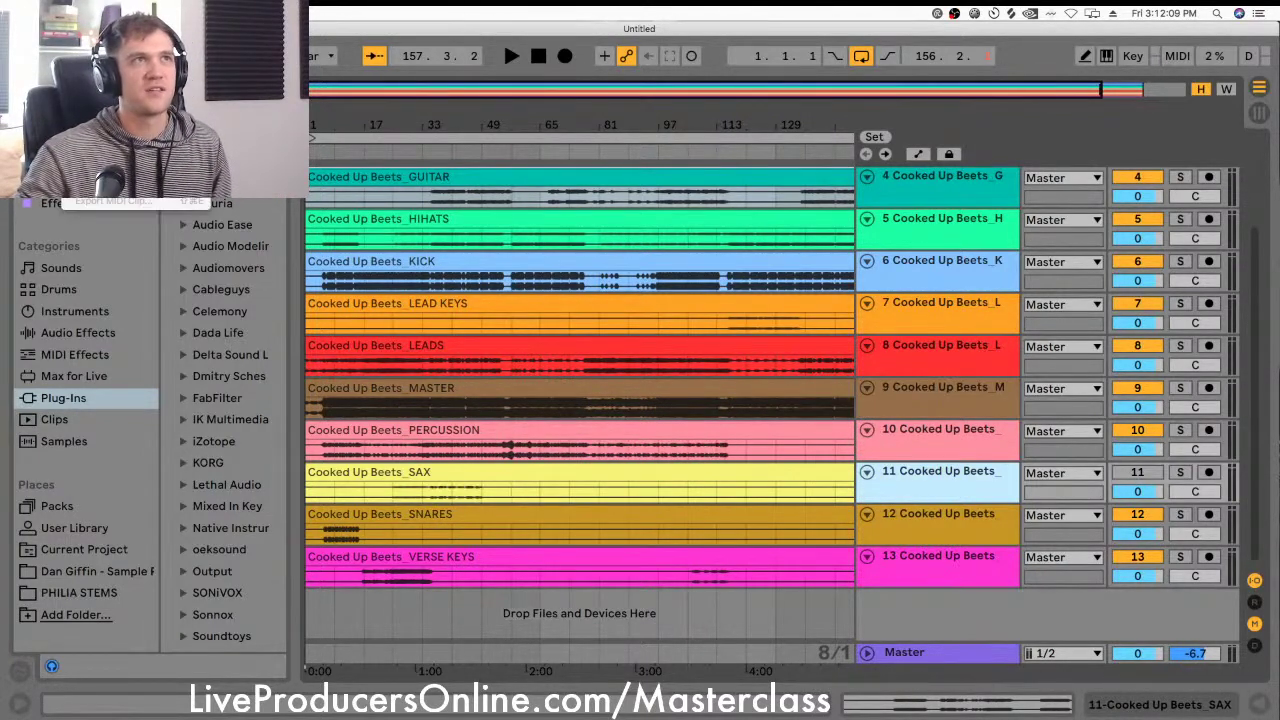
left_click(939, 250)
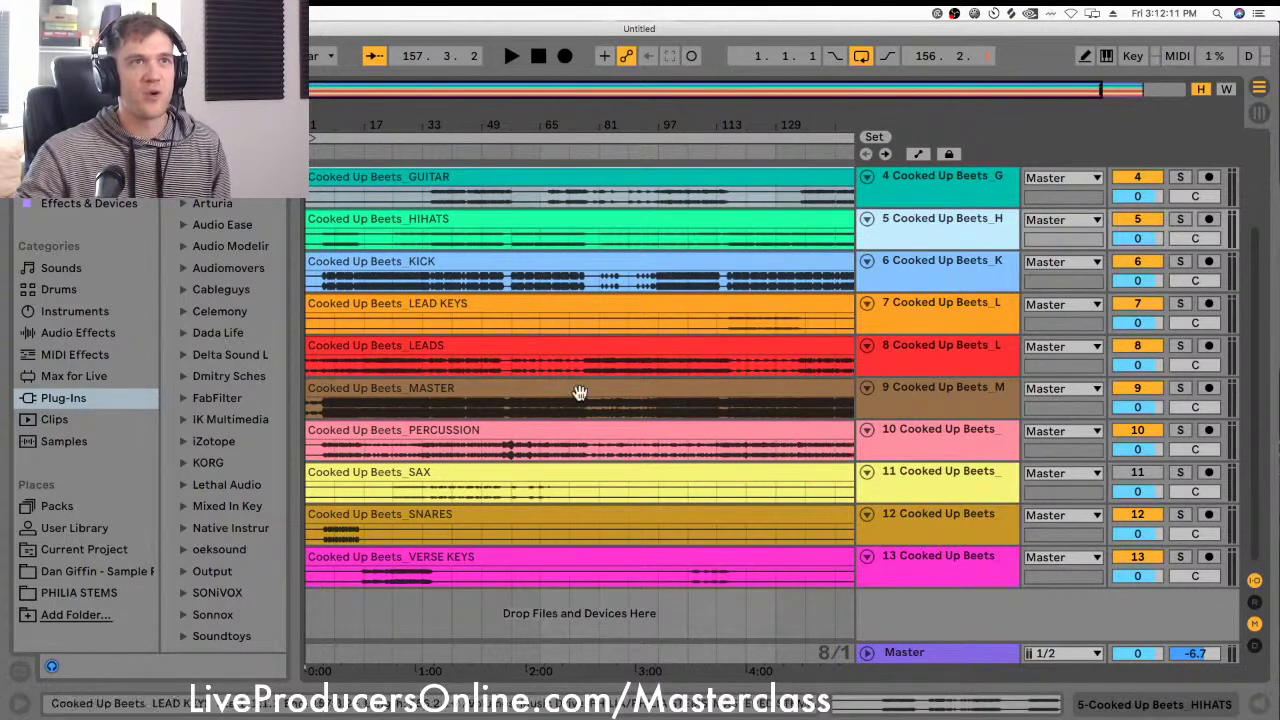
Step: Open the existing CUB Live Audio set, discarding the changes to the untitled set
left_click(74, 14)
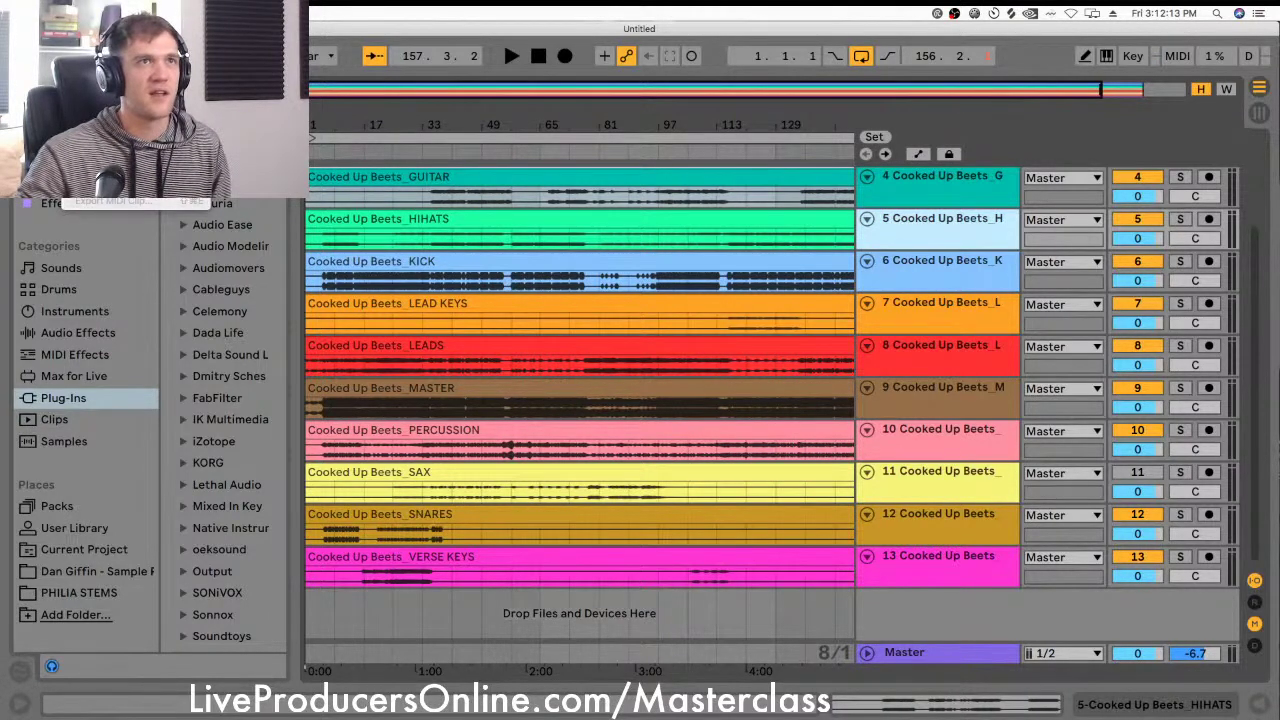
left_click(100, 31)
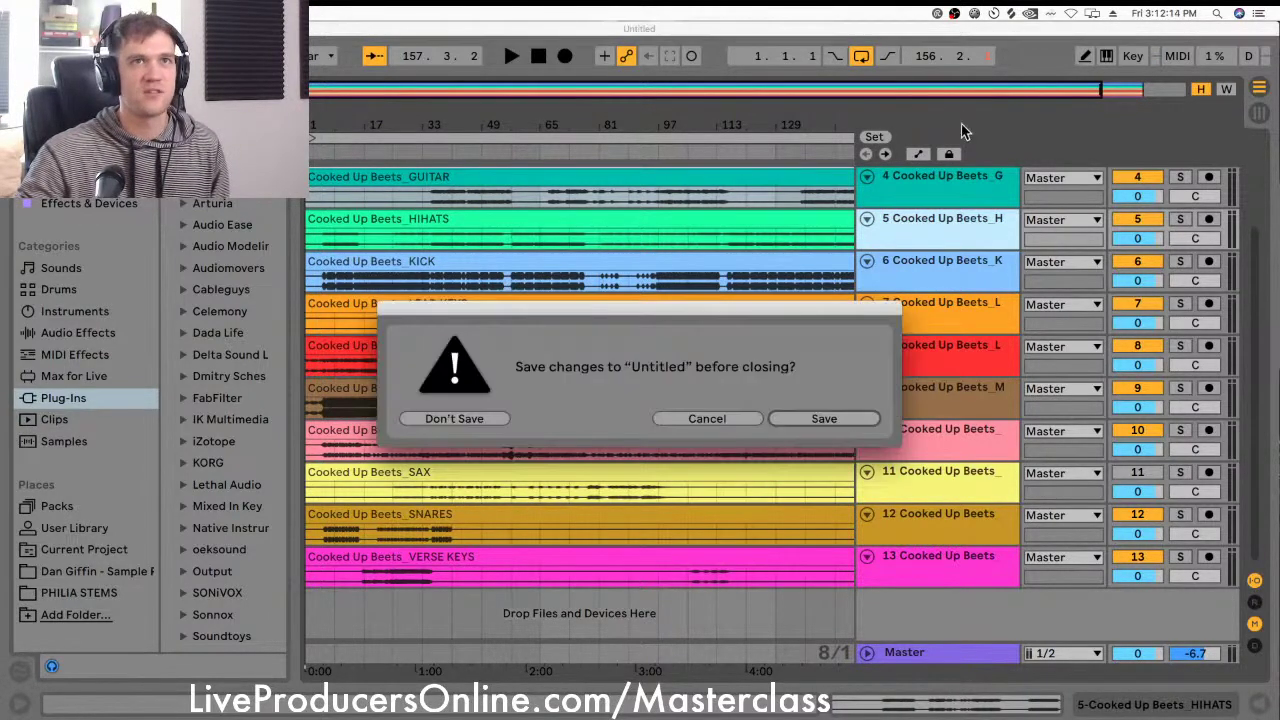
left_click(456, 419)
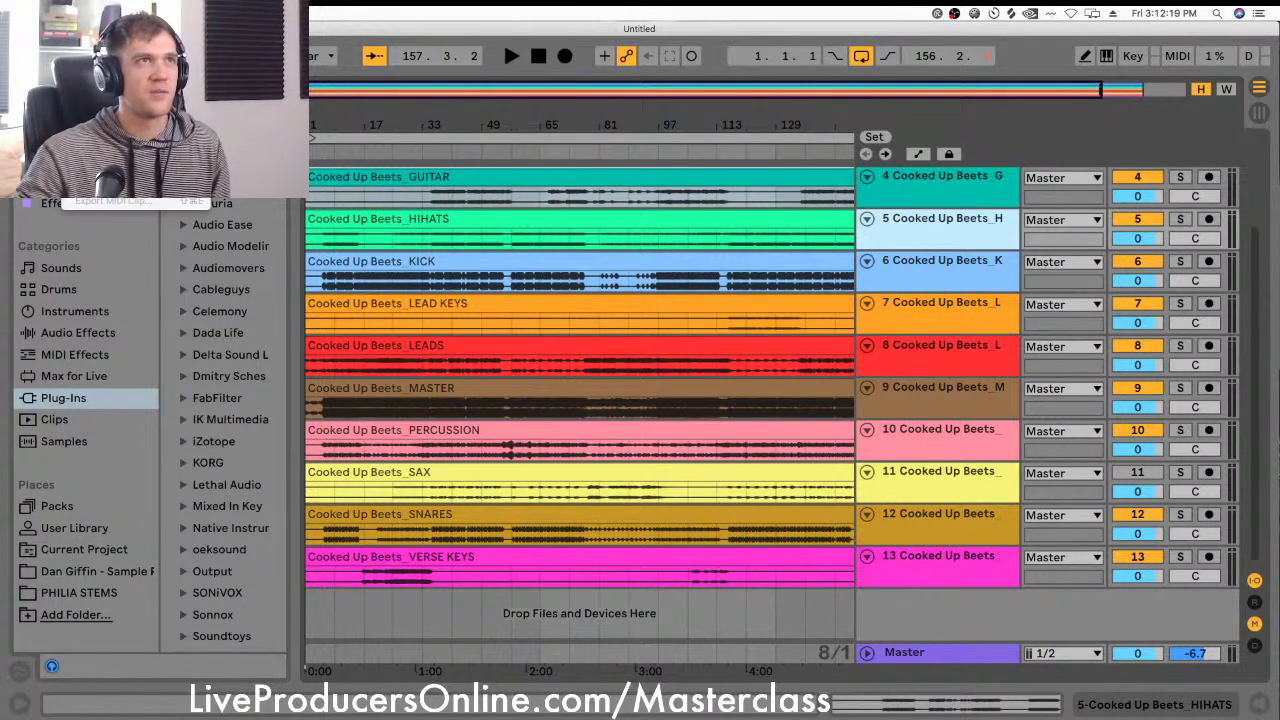
mouse_move(118, 54)
left_click(260, 54)
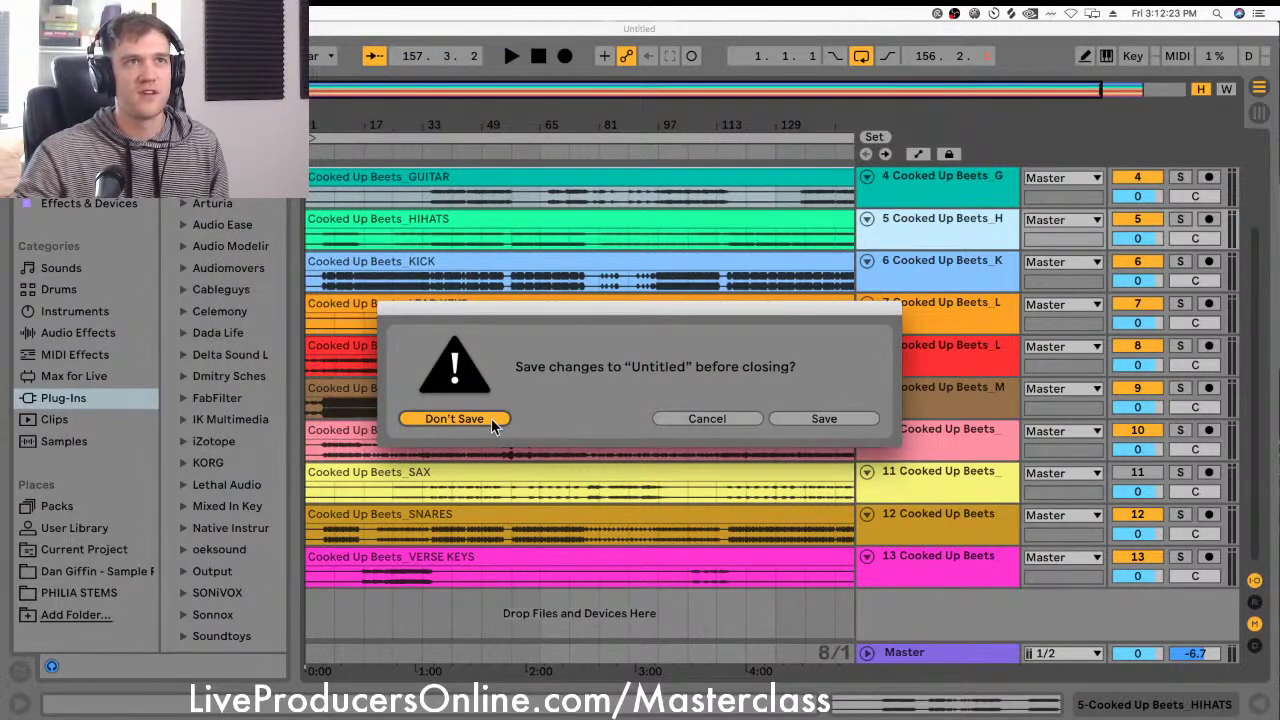
left_click(456, 419)
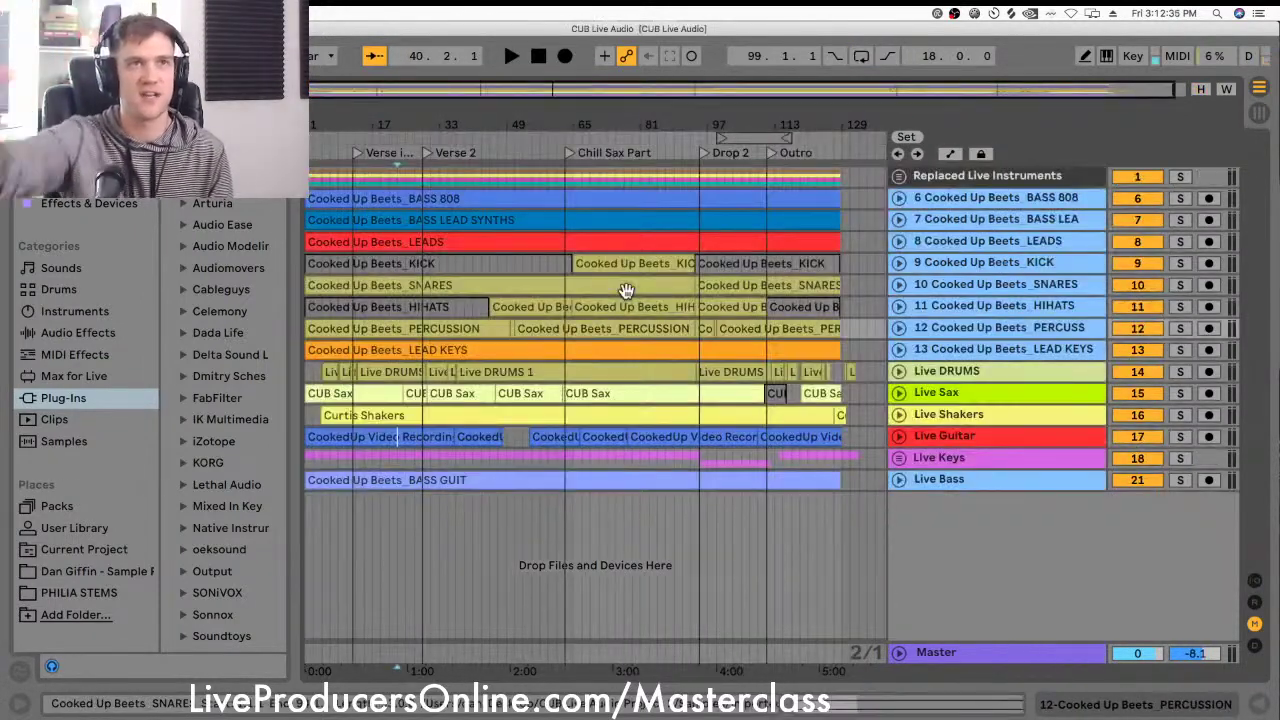
Step: Expand the Replaced Live Instruments group and examine its MASTER, SAX, VERSE KEYS and GUITAR stem tracks
left_click(953, 228)
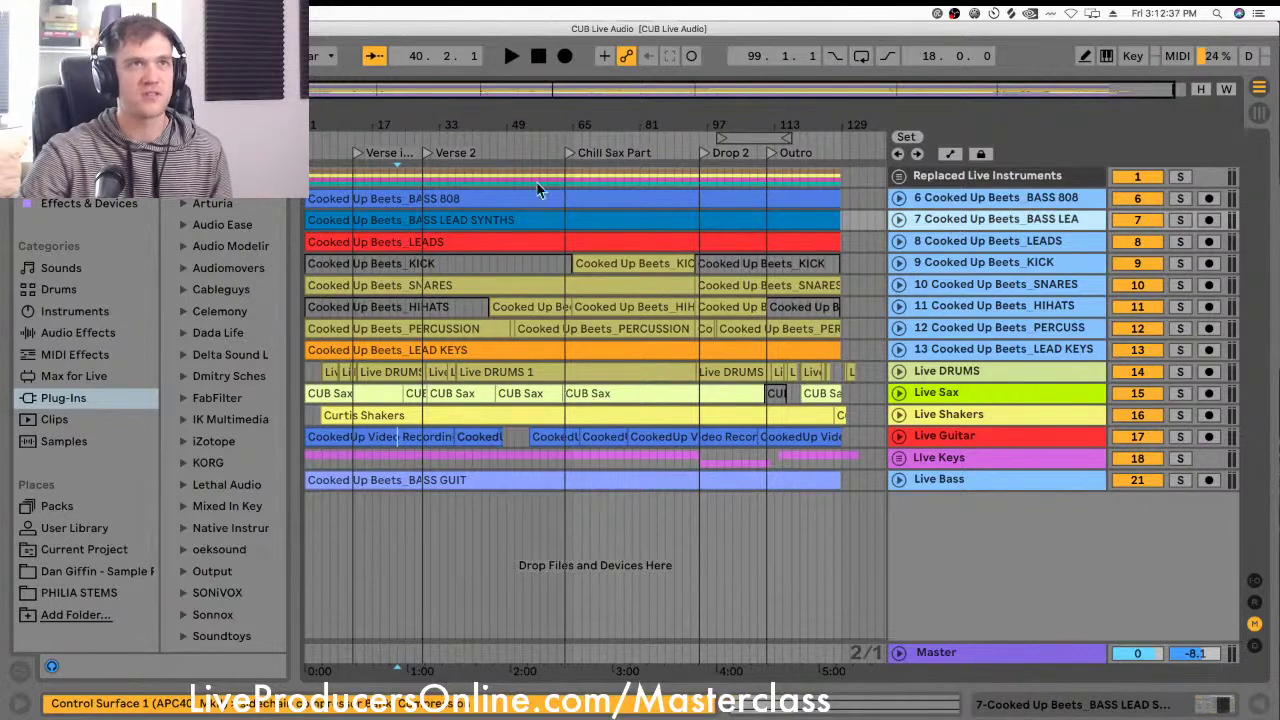
left_click_drag(469, 114, 795, 270)
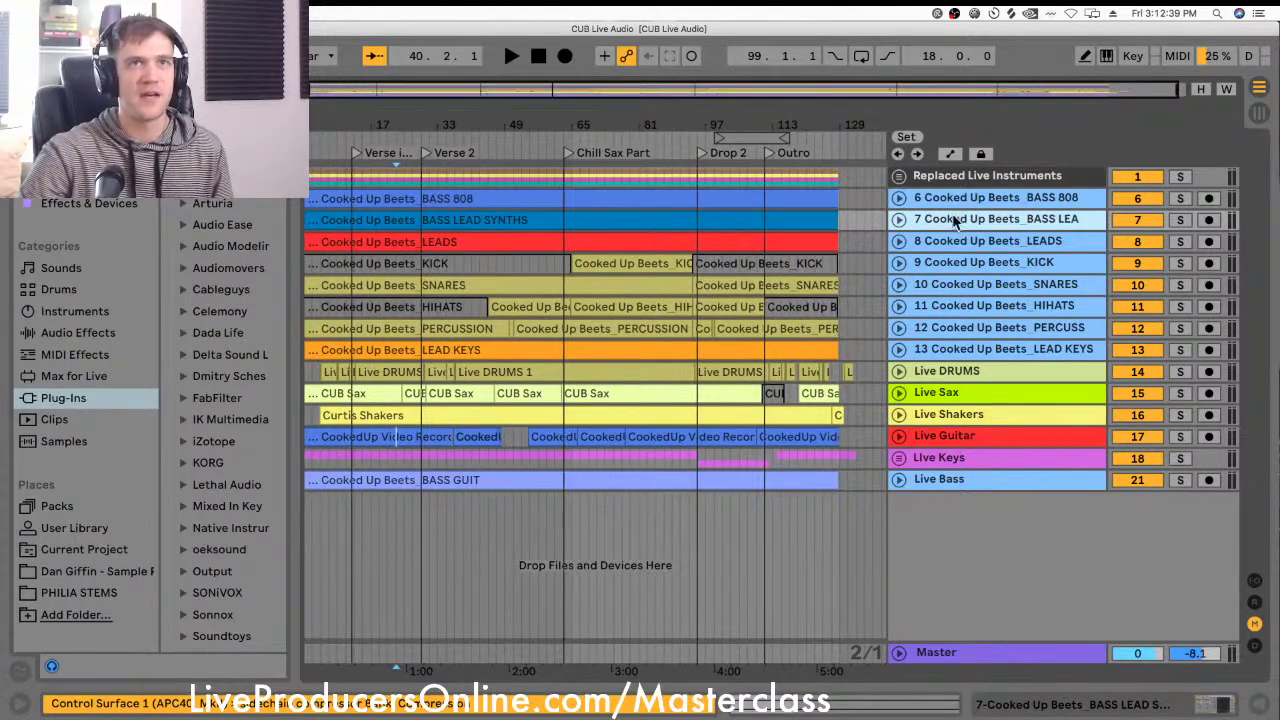
left_click(899, 176)
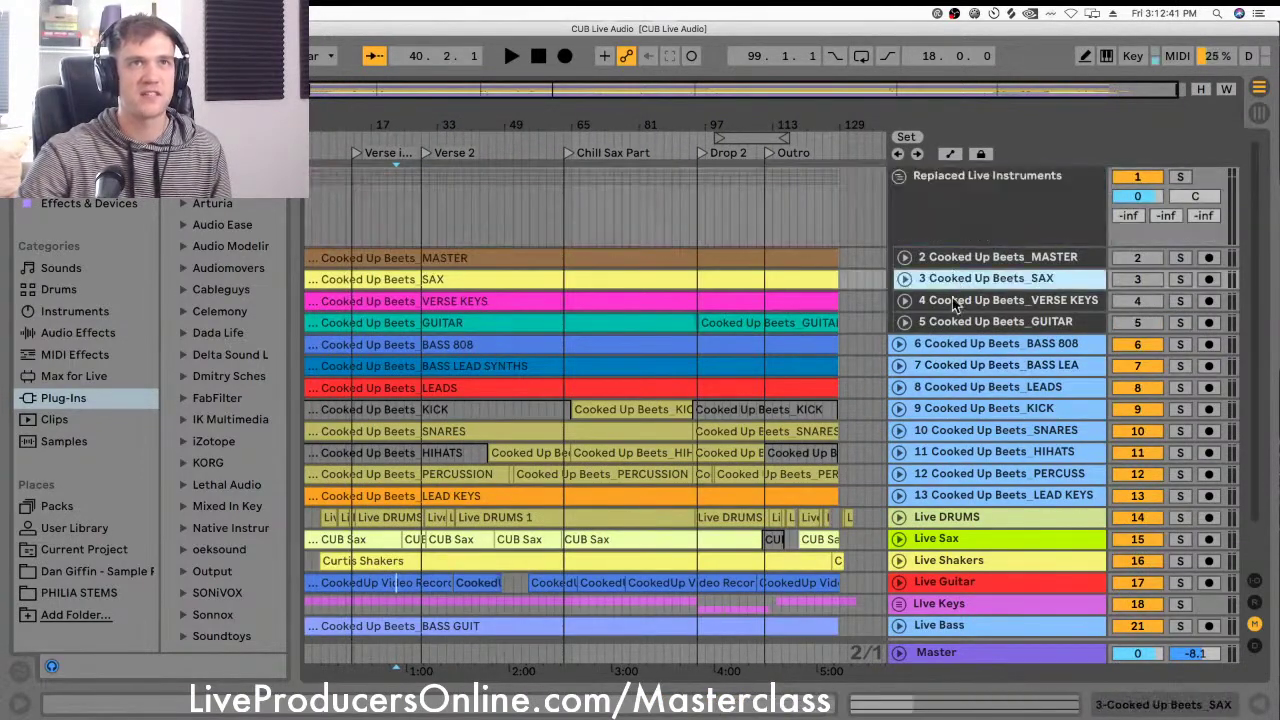
left_click(955, 302)
left_click(955, 258)
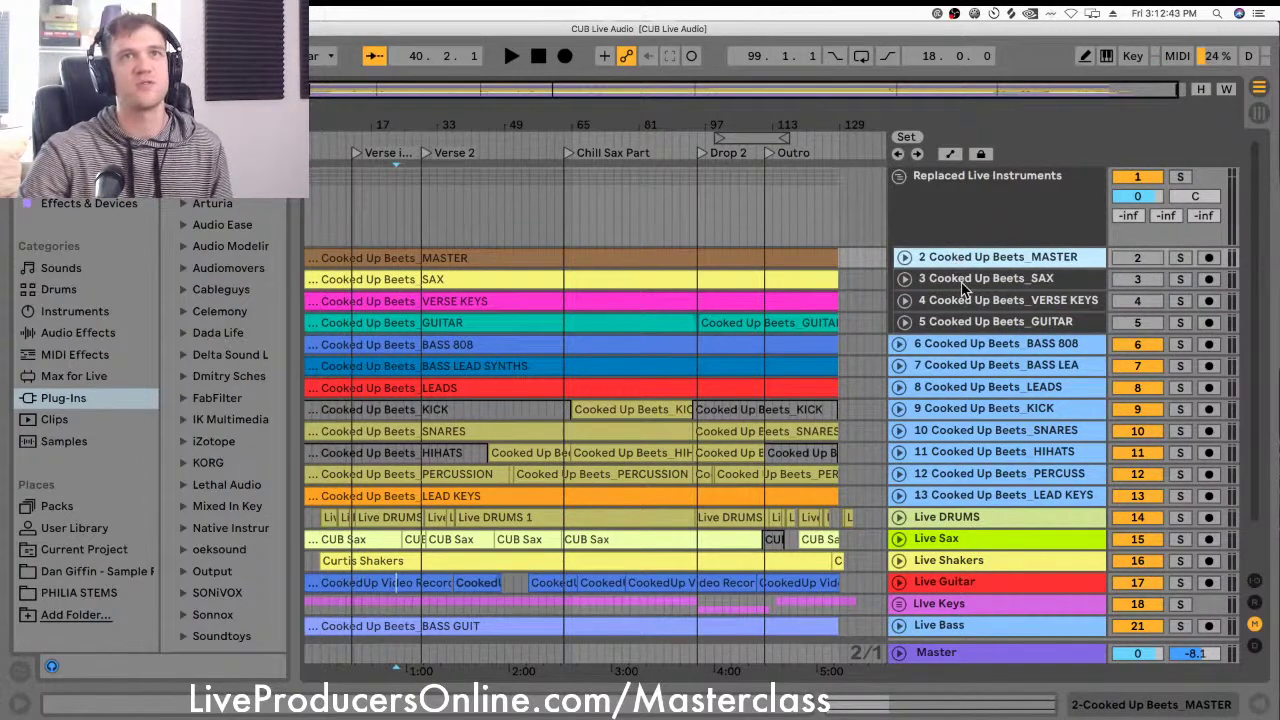
left_click(962, 285)
left_click(965, 301, "shift")
left_click(966, 322, "shift")
left_click(958, 264, "shift")
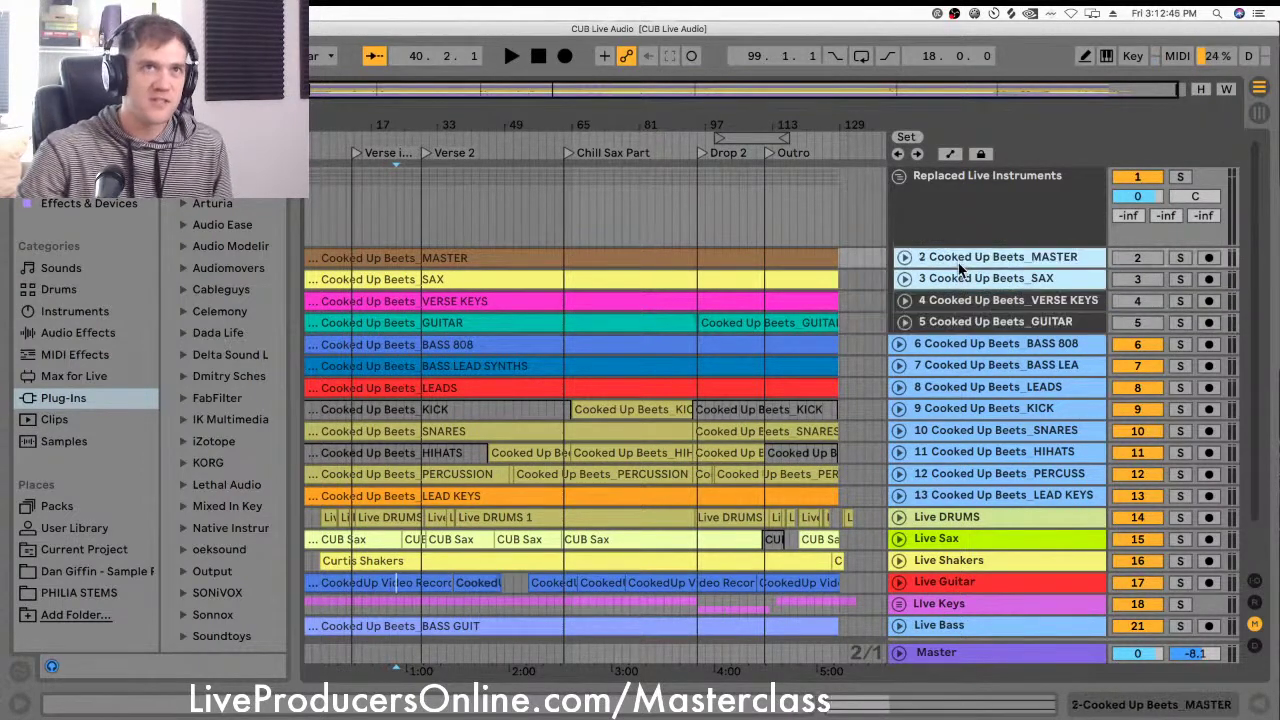
left_click(968, 322)
left_click(967, 301)
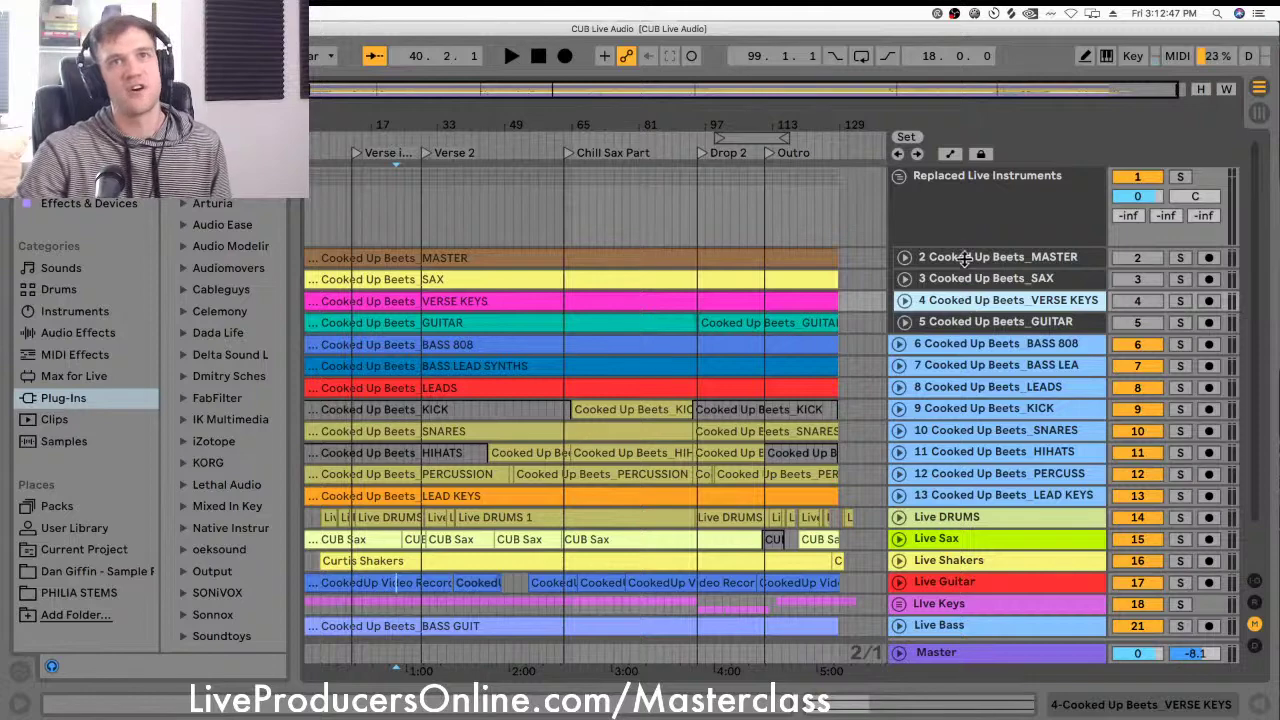
left_click(966, 258)
Step: Collapse the Replaced Live Instruments group and mute the whole group track
left_click(902, 175)
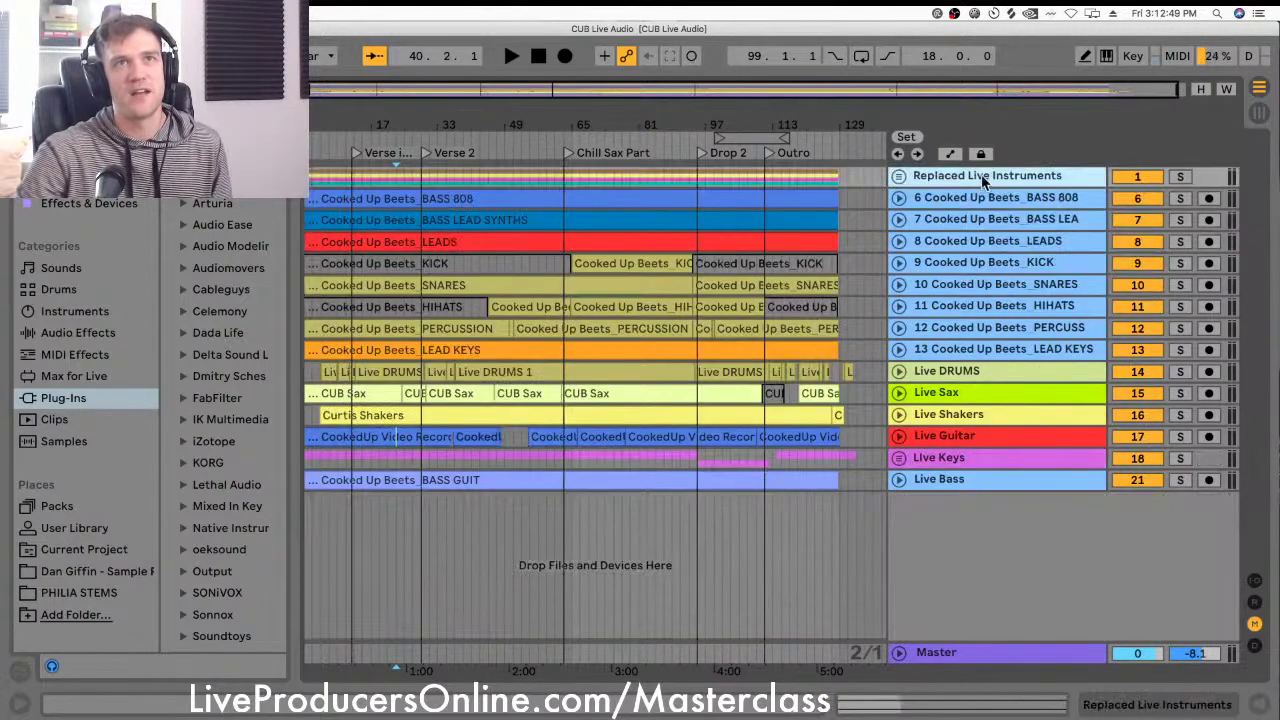
left_click(1114, 180)
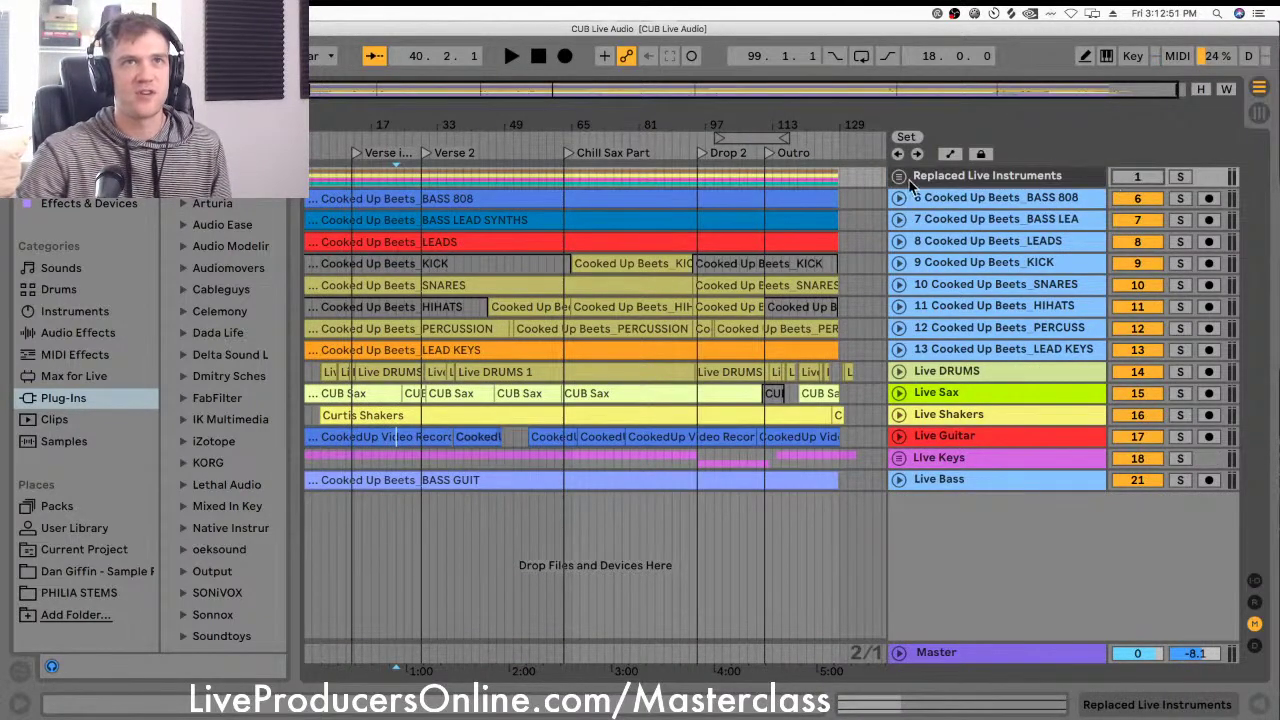
Step: Step through the stem tracks below the Replaced Live Instruments group, from BASS 808 down to LEAD KEYS
key("Down")
key("Down")
key("Down")
key("Down")
key("Down")
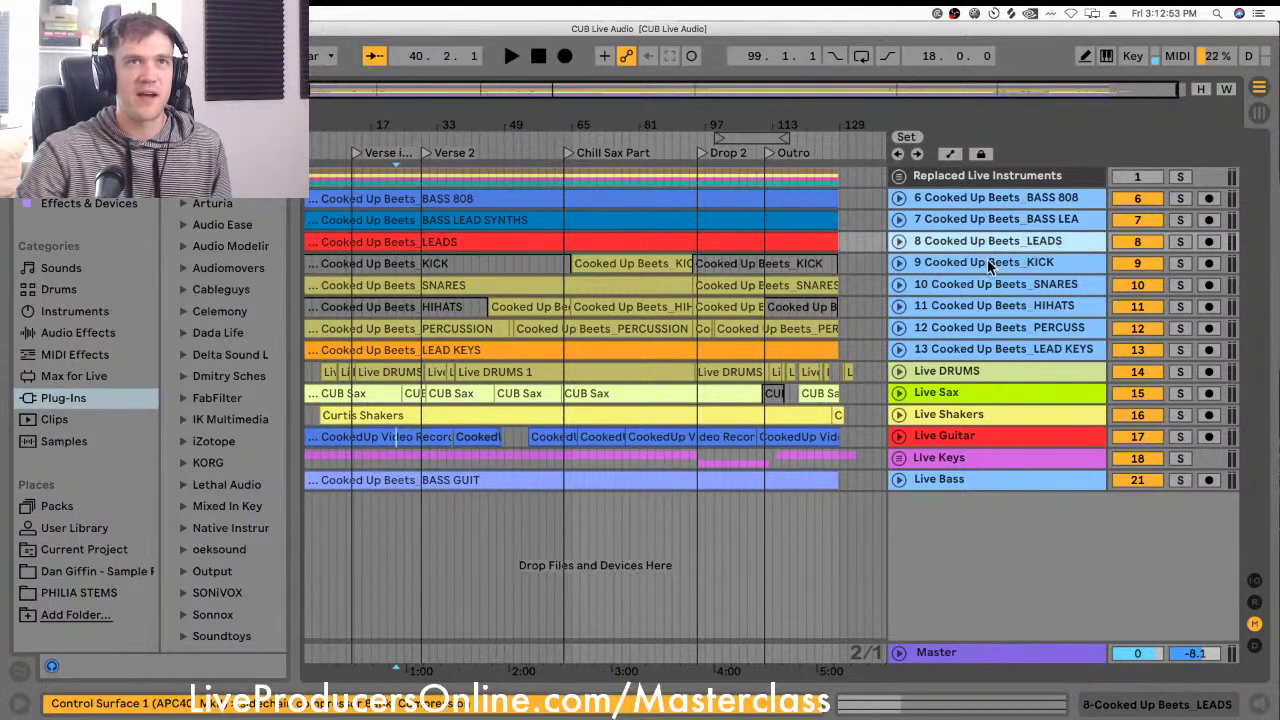
key("Down")
key("Down")
key("Down")
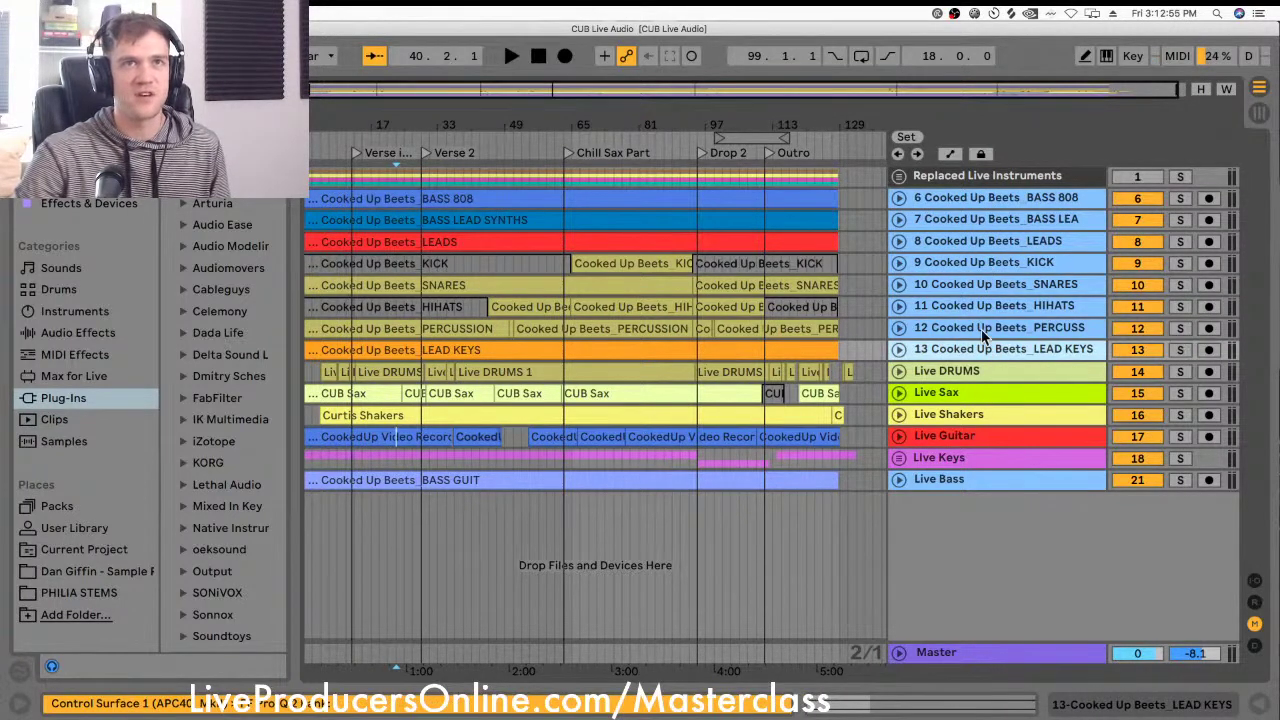
Step: Unfold the Live DRUMS track and inspect the deactivated HIHATS and KICK clips around the Chill Sax Part
left_click(898, 371)
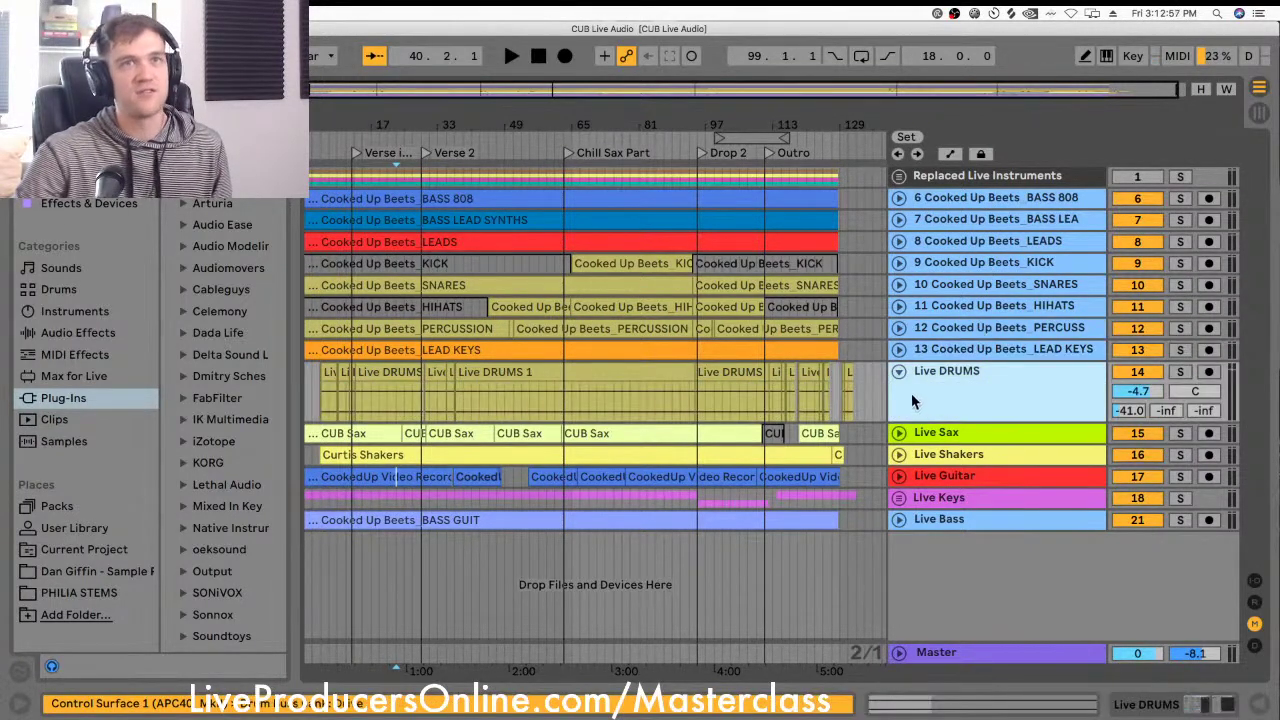
left_click(808, 310)
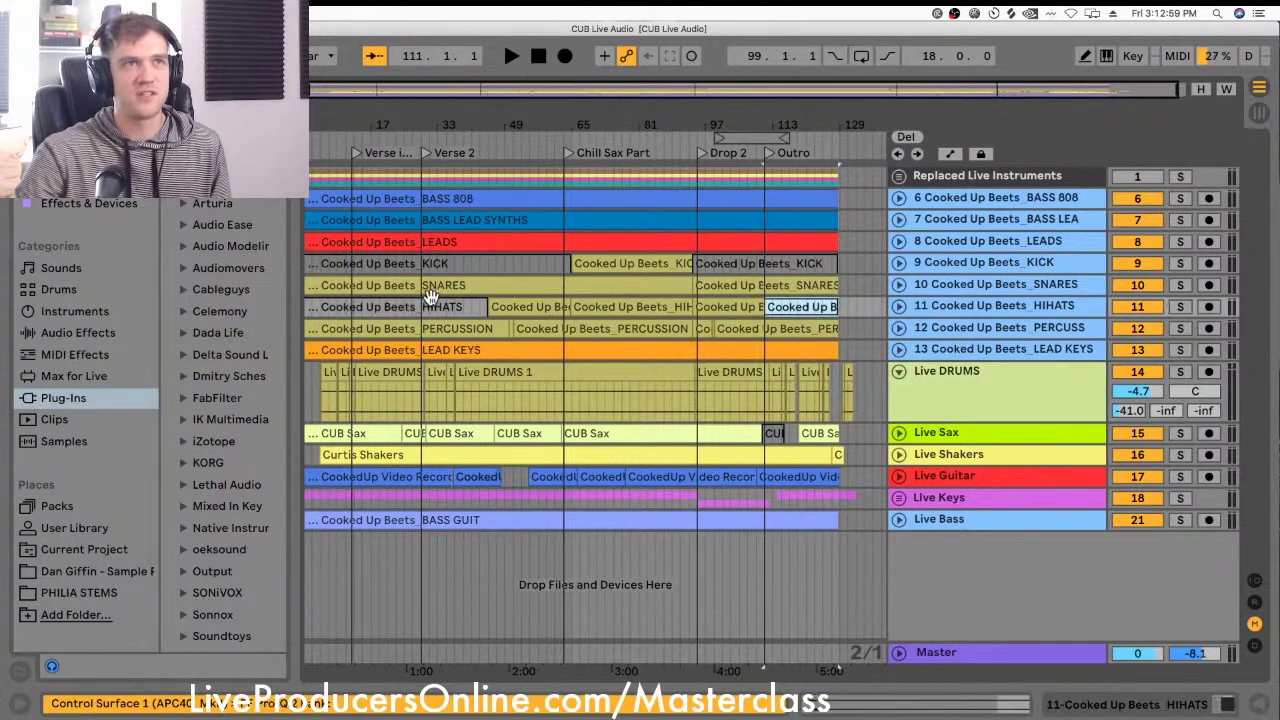
left_click(345, 307)
left_click(418, 265)
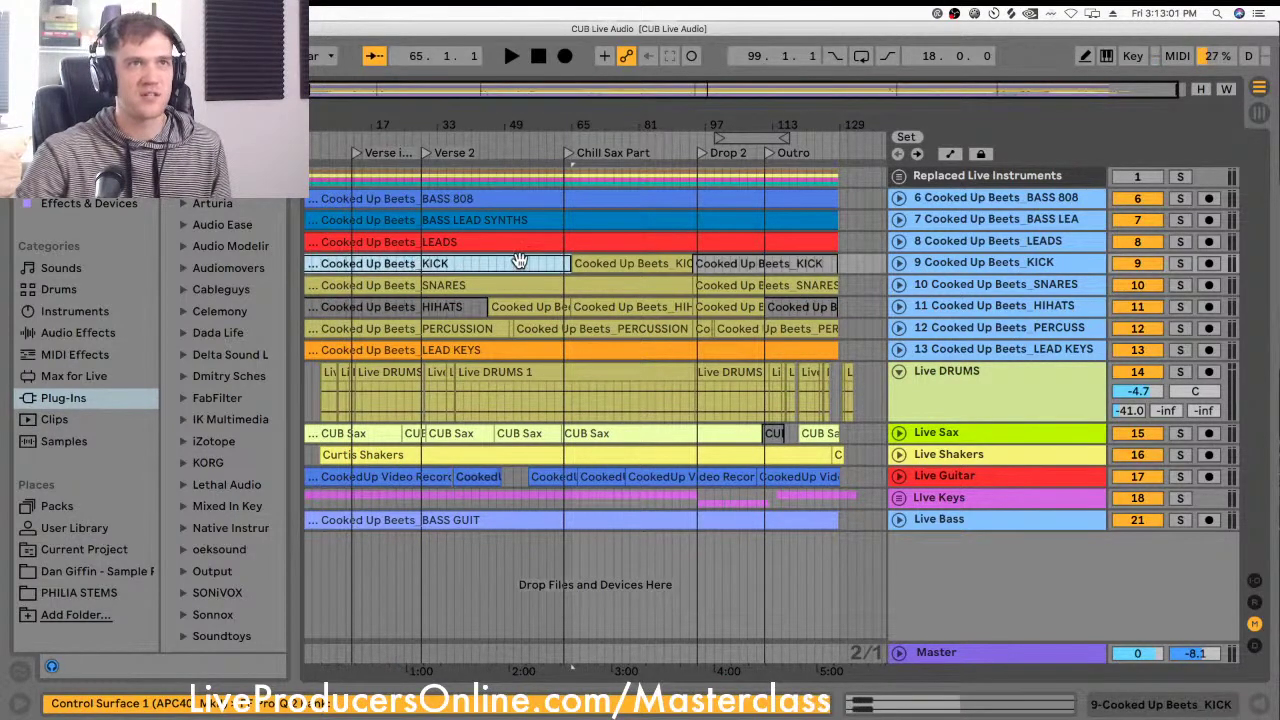
left_click_drag(572, 119, 600, 115)
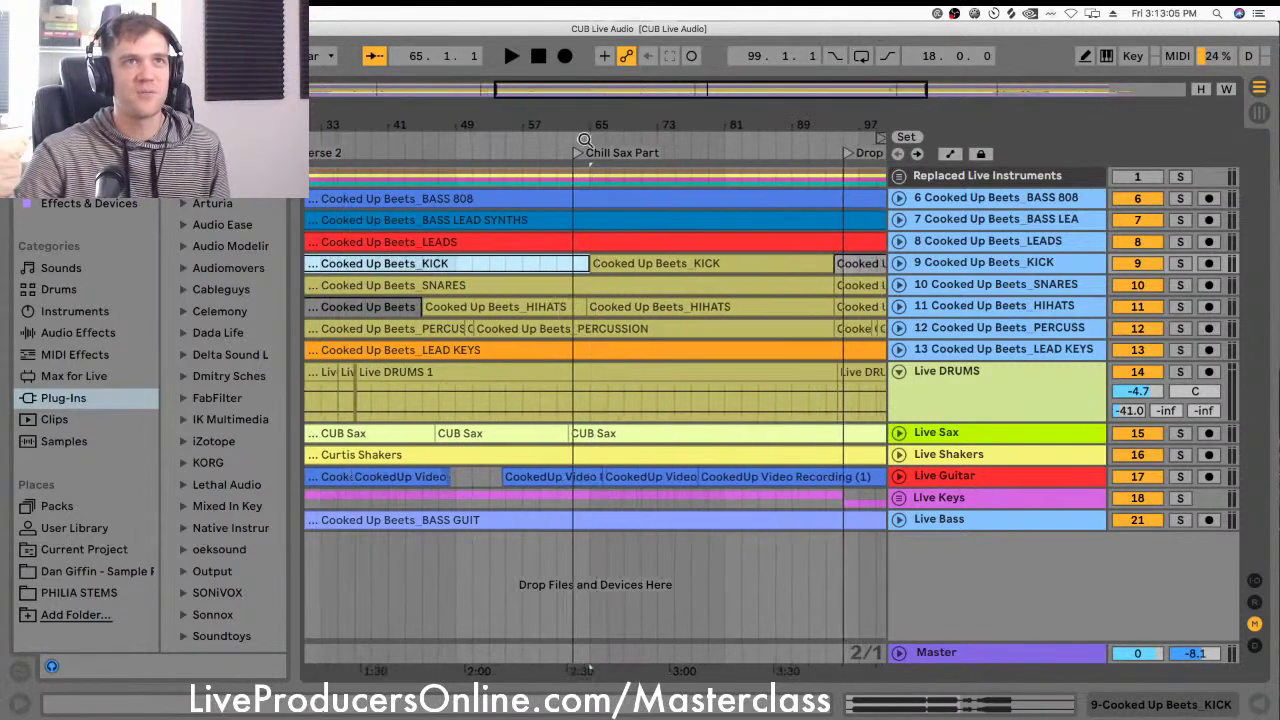
left_click(965, 389)
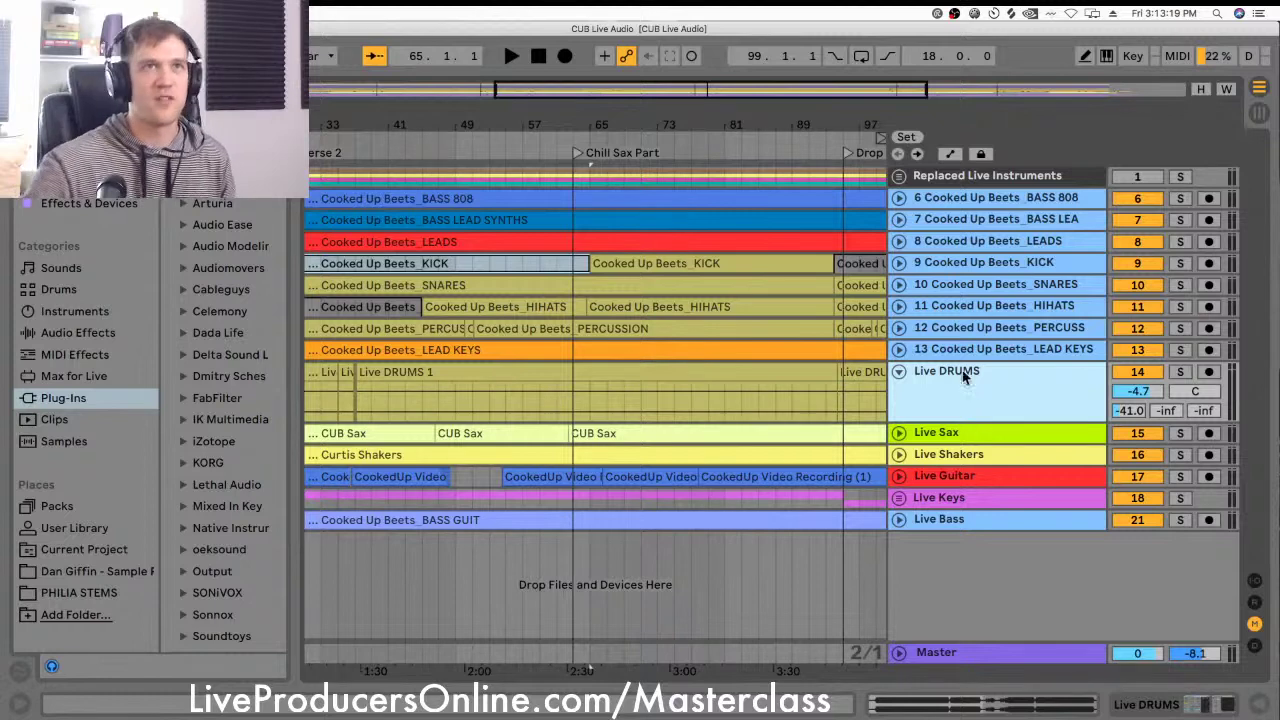
Step: Fold the Live DRUMS track and unfold the Live Sax track with its device chain and automation shown
left_click(899, 371)
double_click(936, 392)
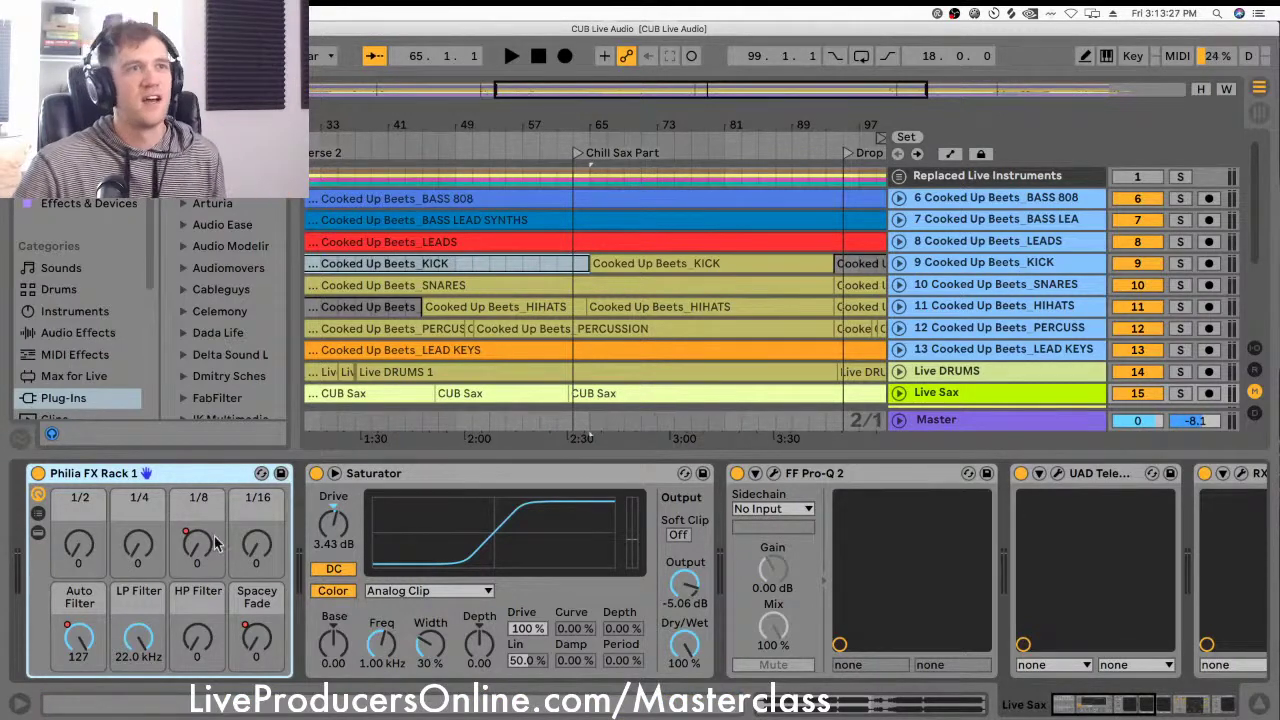
scroll(906, 360, "down", 1)
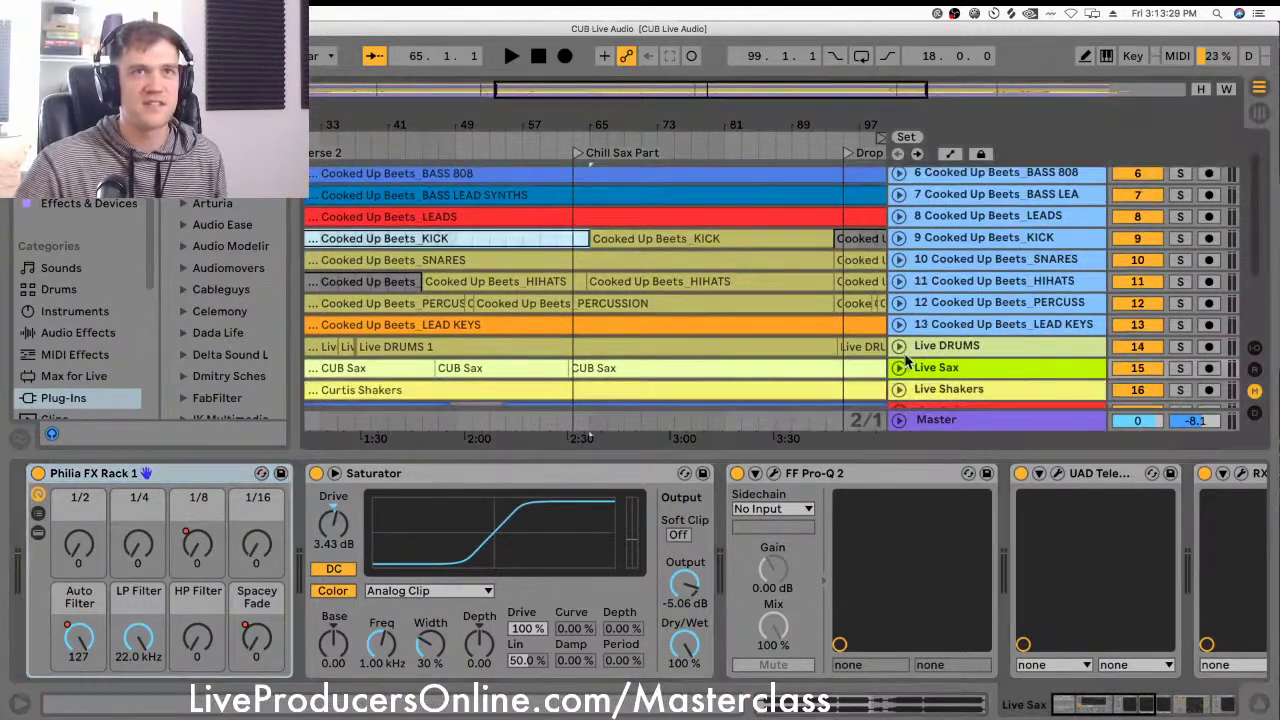
left_click(899, 367)
scroll(850, 365, "down", 3)
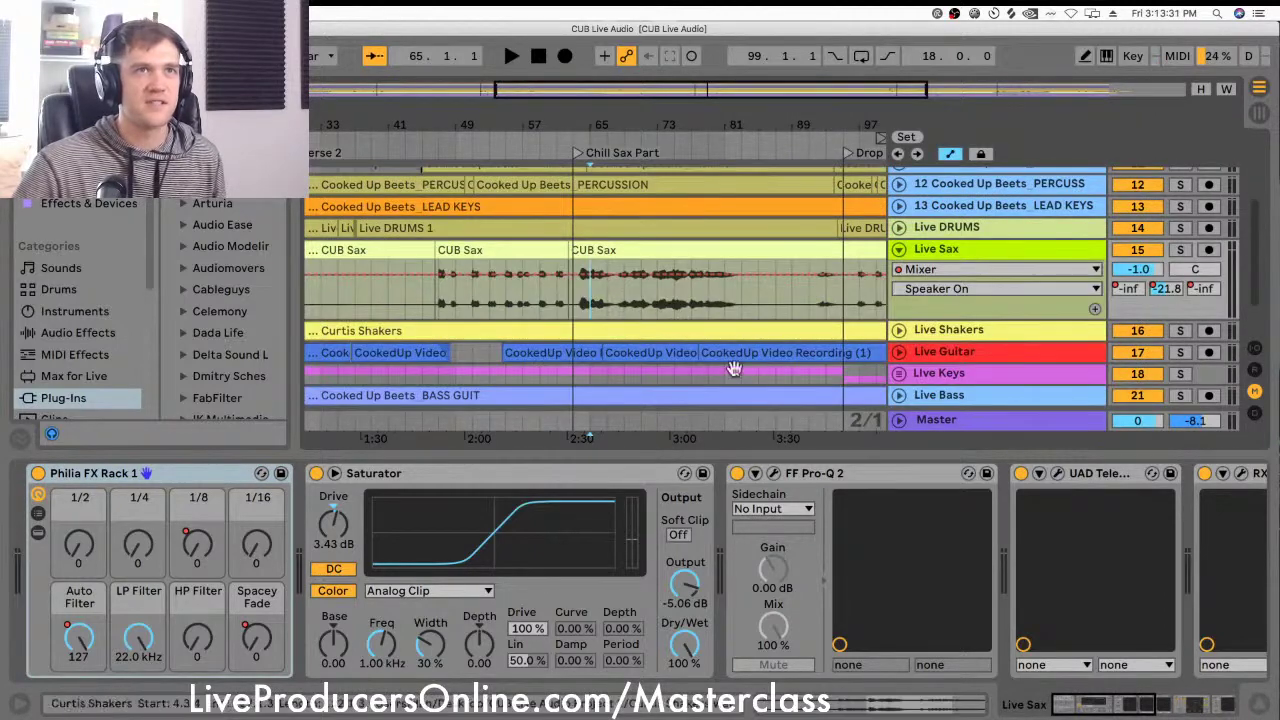
Step: Examine the 1/8 and Auto Filter automation of Philia FX Rack 1 on Live Sax around the Chill Sax Part
left_click(193, 547)
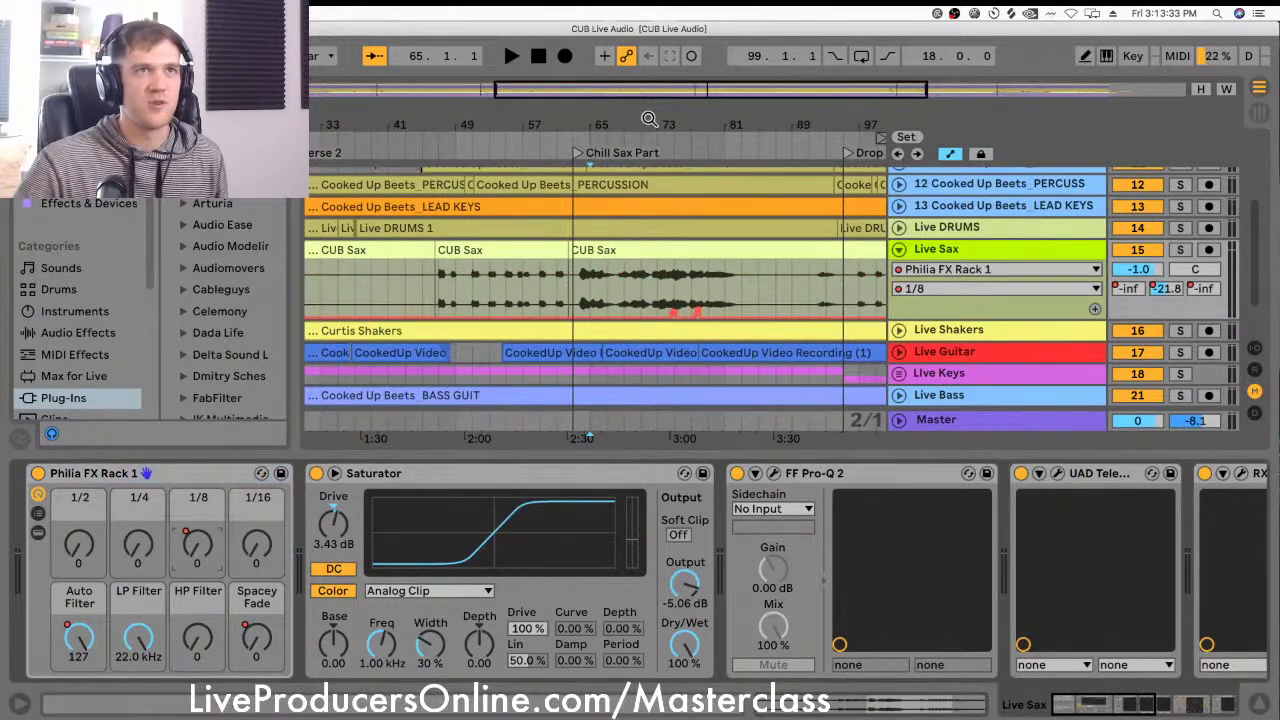
left_click_drag(649, 119, 547, 345)
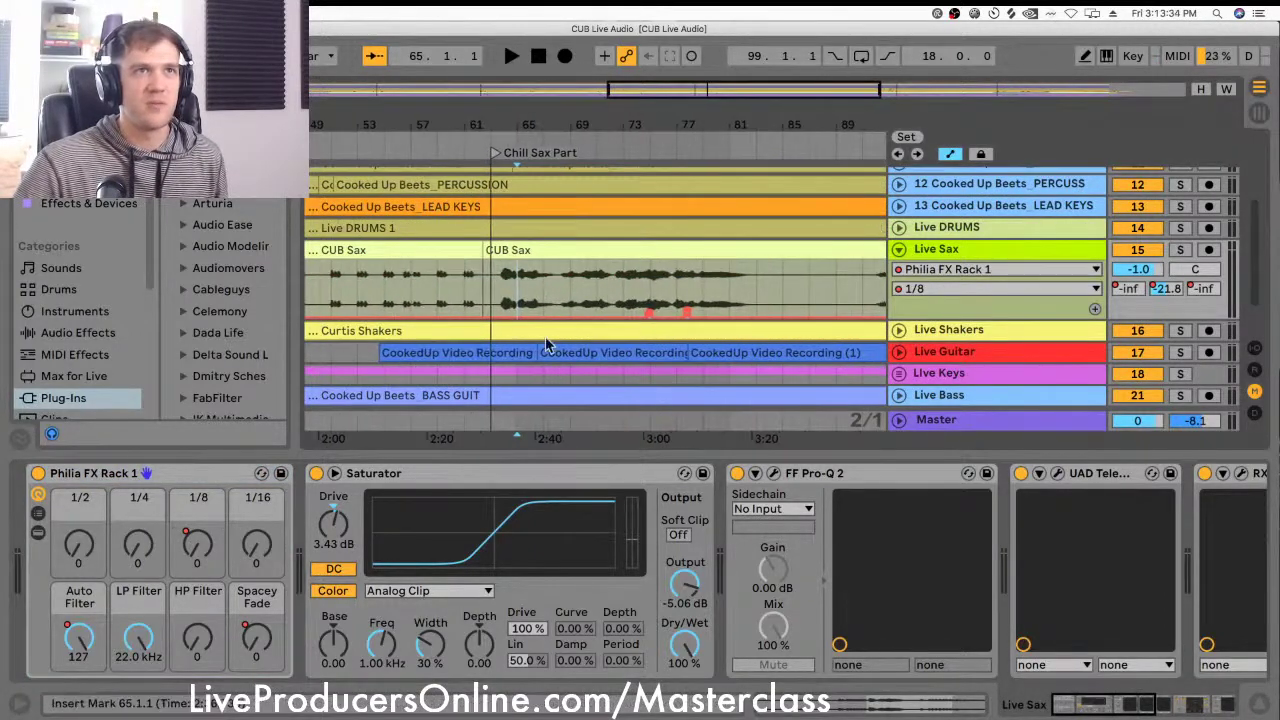
left_click(79, 645)
left_click_drag(553, 124, 478, 320)
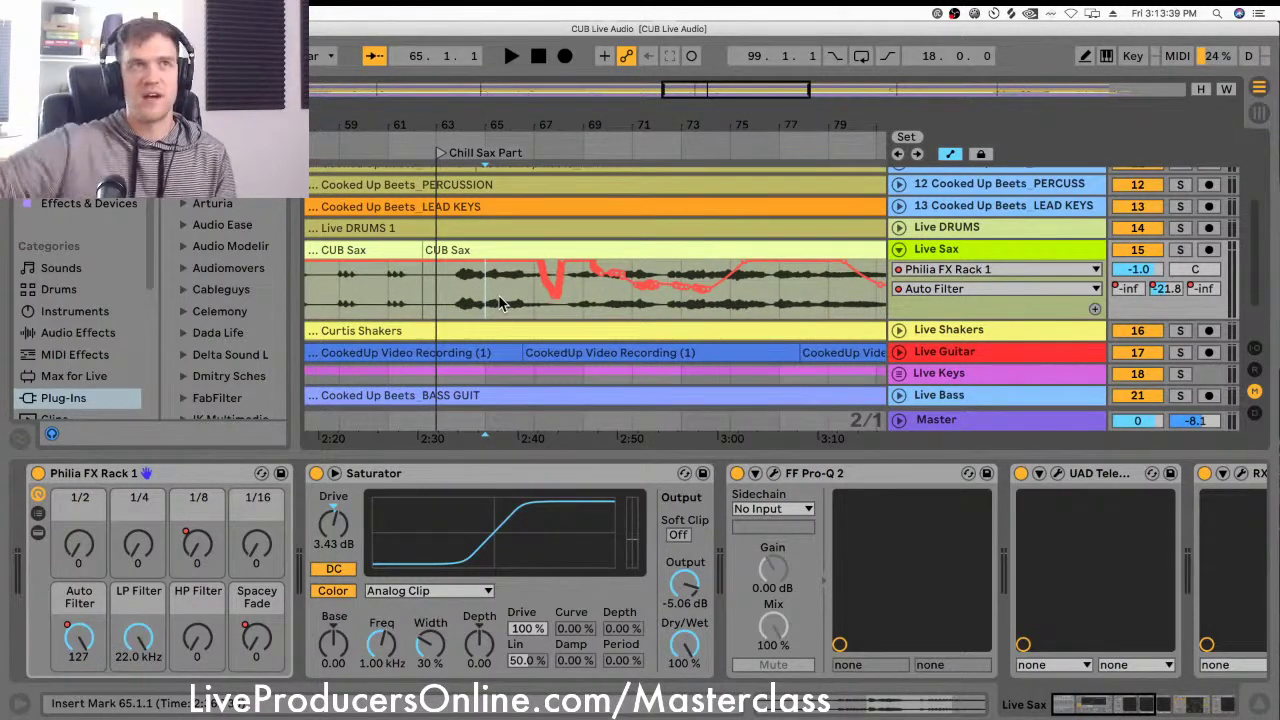
scroll(453, 217, "down", 5)
scroll(457, 224, "down", 3)
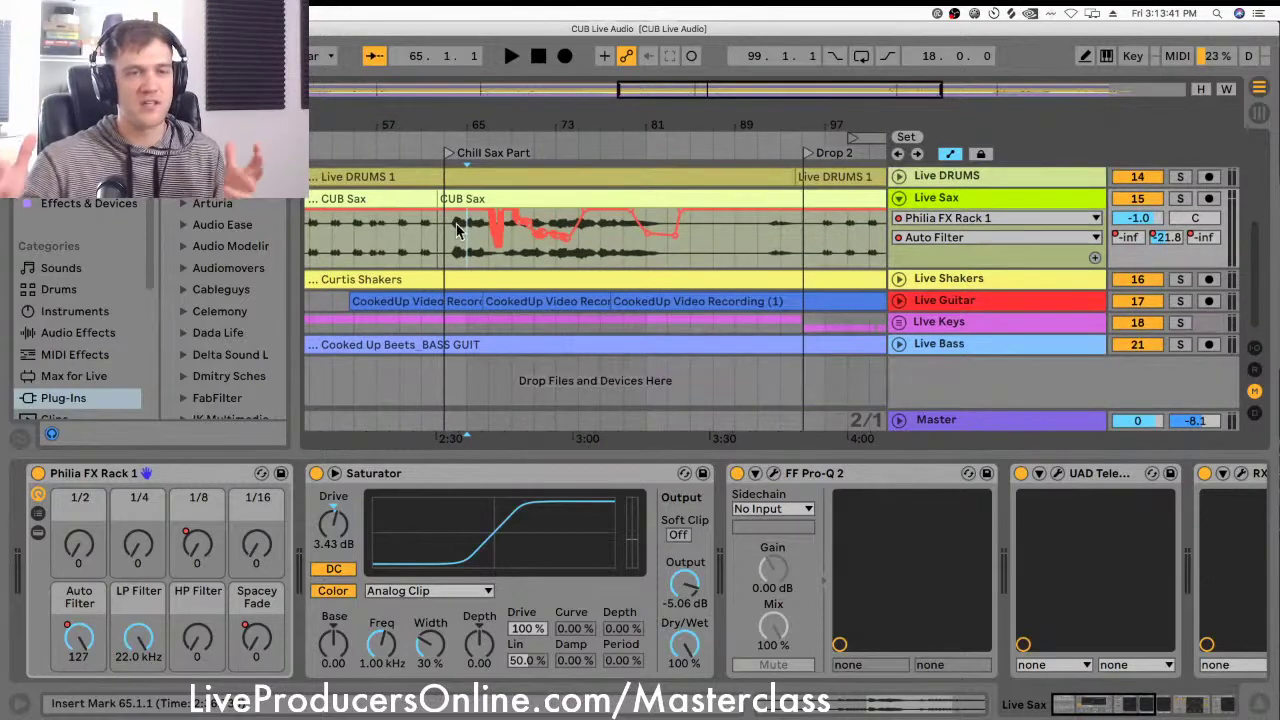
scroll(457, 228, "up", 6)
scroll(455, 224, "down", 3)
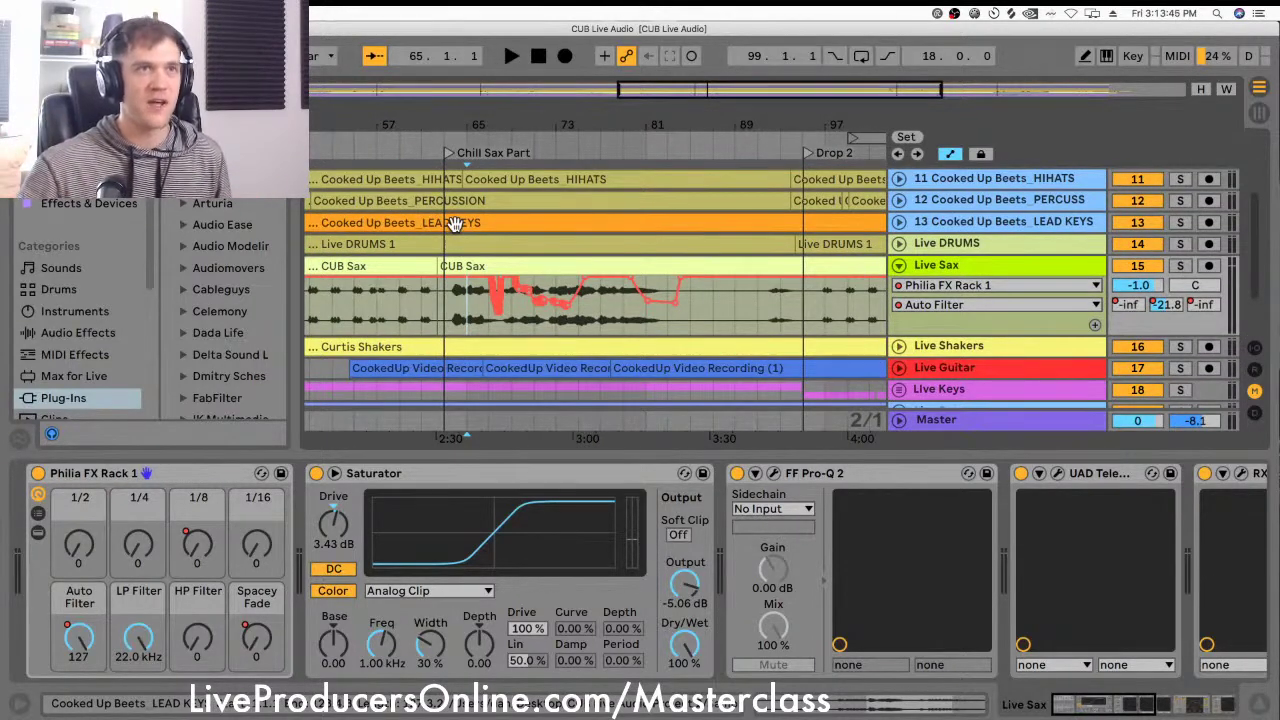
scroll(475, 236, "down", 1)
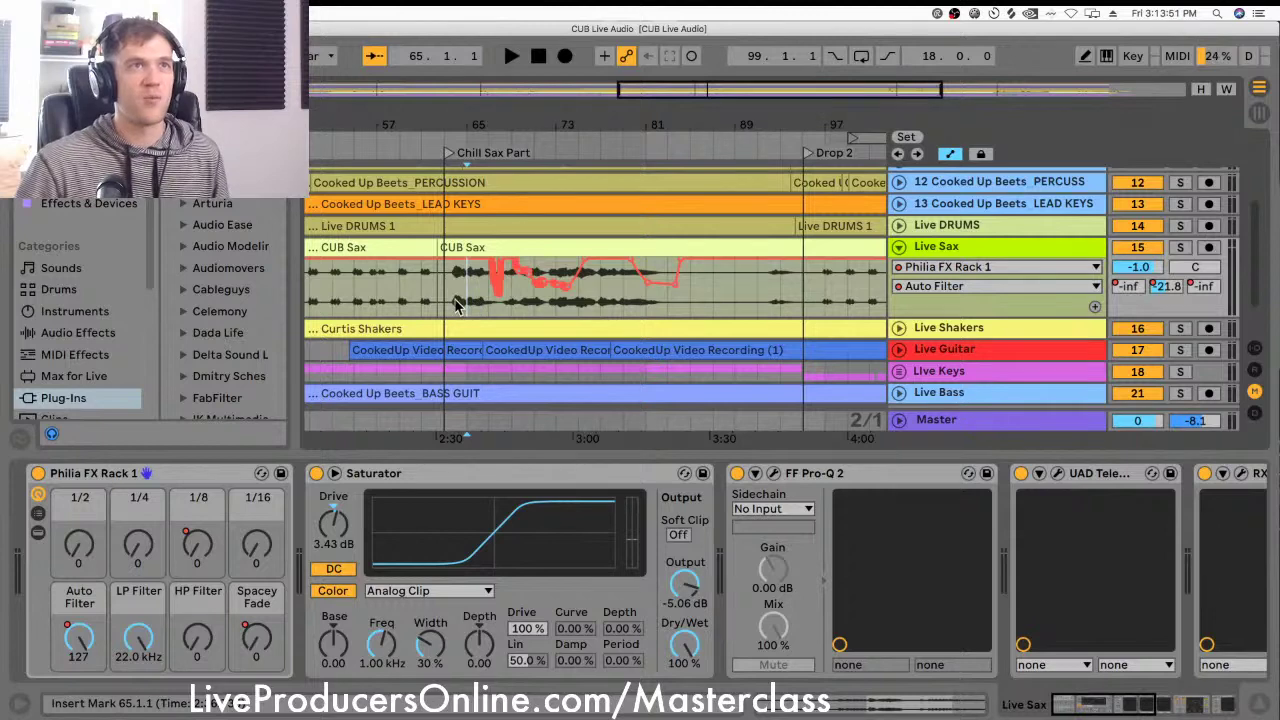
Step: Play the song from bar 63 and enlarge the Live Sax track to follow its Auto Filter automation
left_click(452, 306)
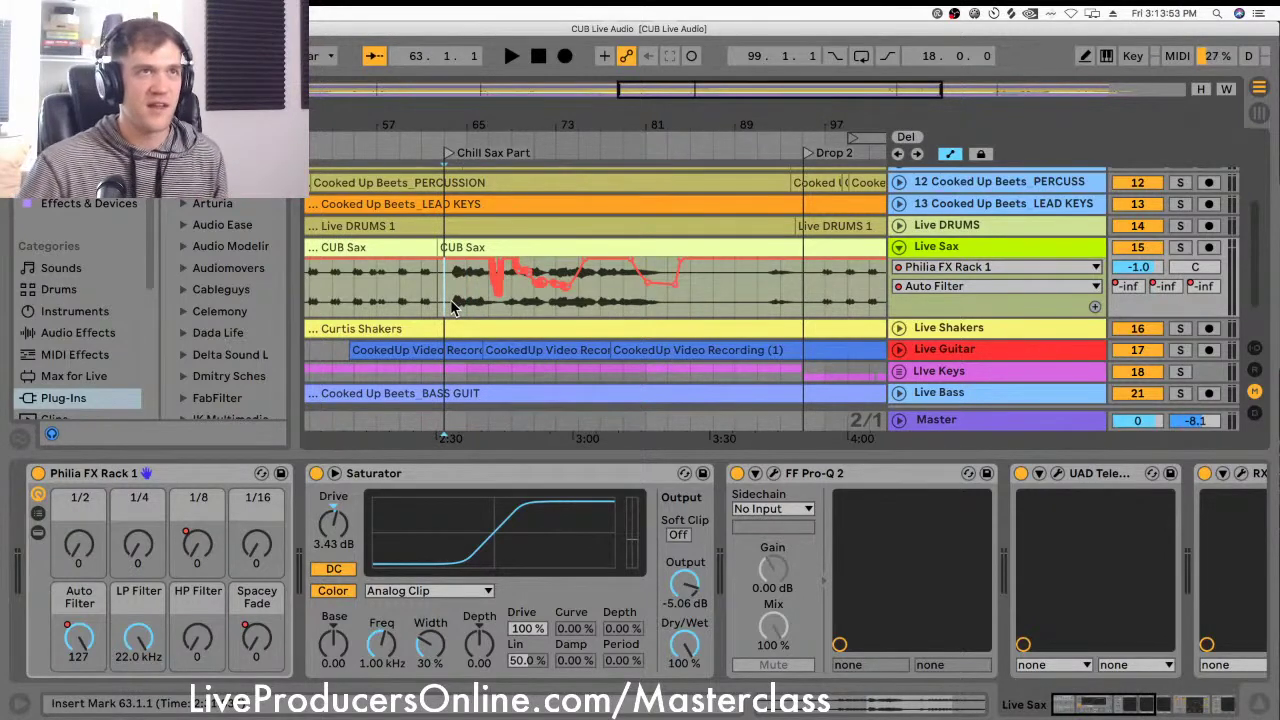
key("space")
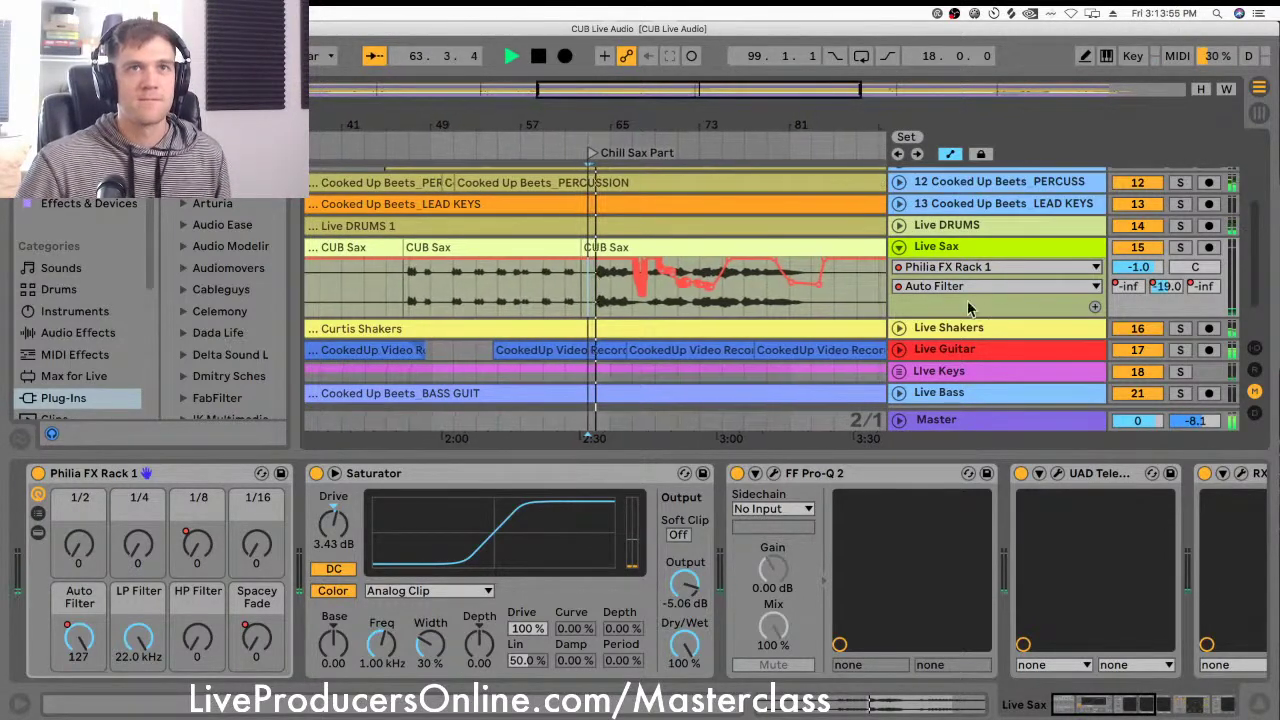
scroll(950, 300, "down", 2)
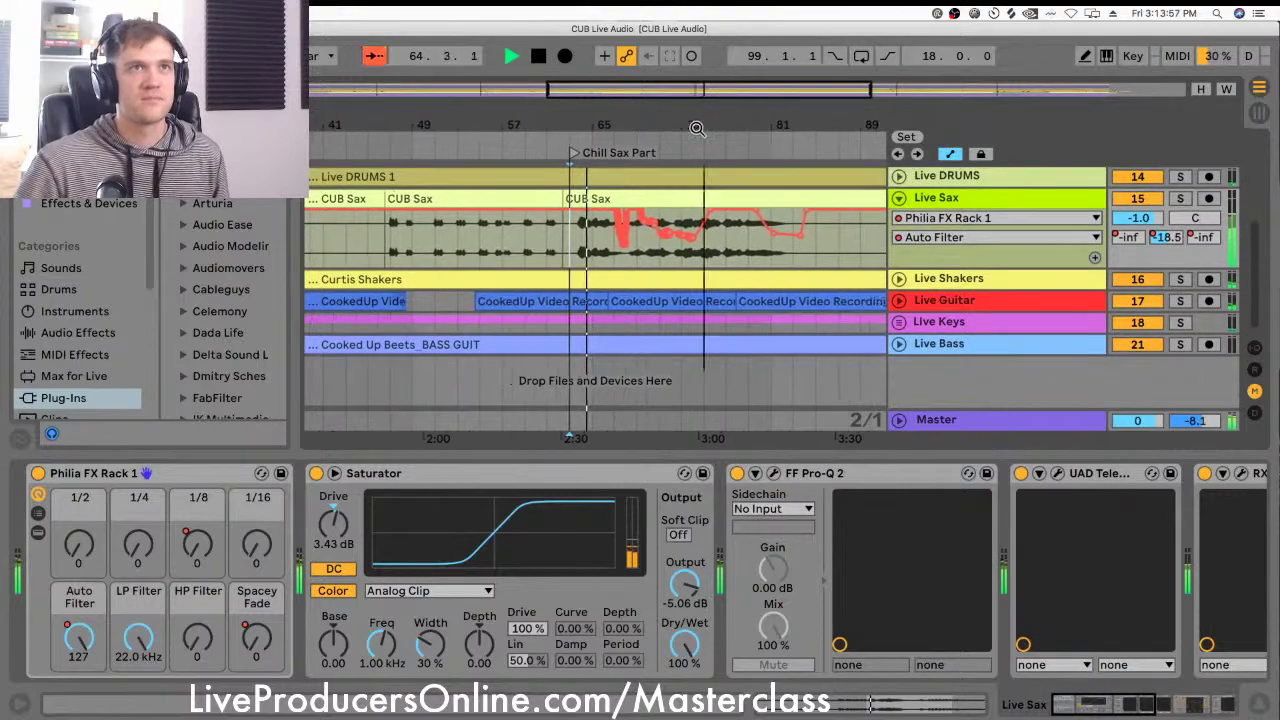
left_click_drag(697, 128, 660, 200)
scroll(620, 286, "up", 4)
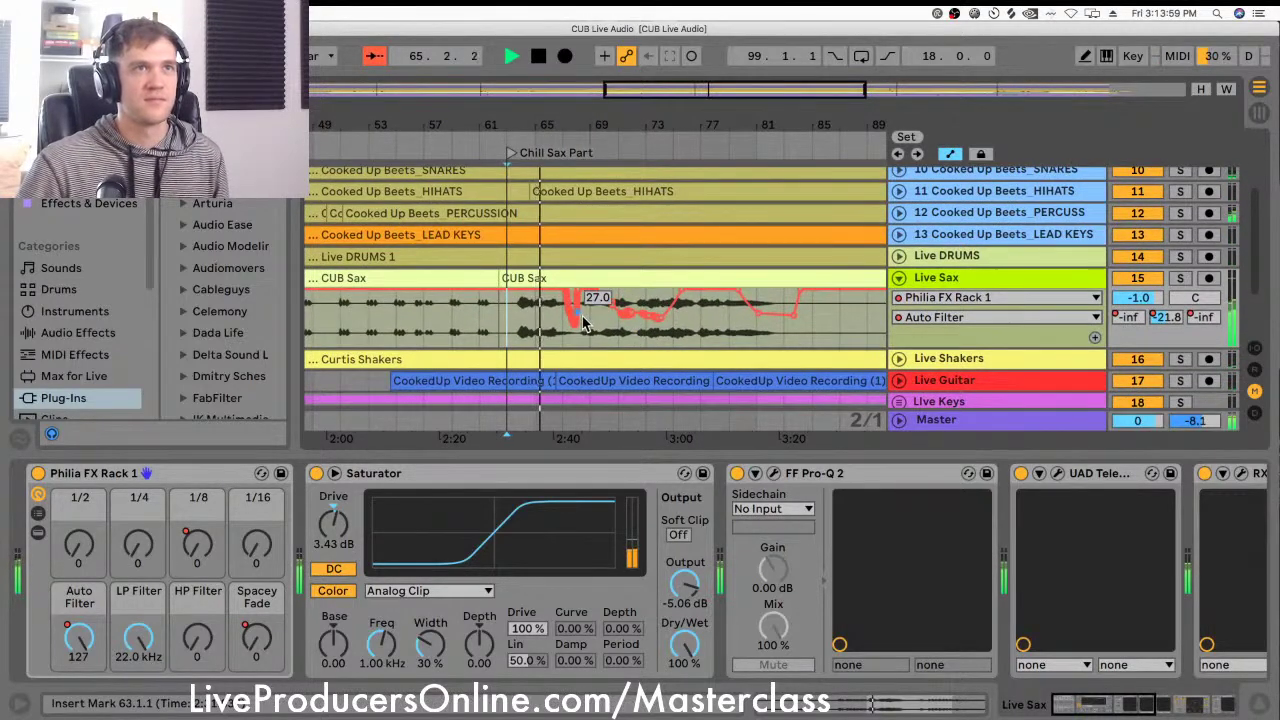
scroll(594, 330, "up", 5)
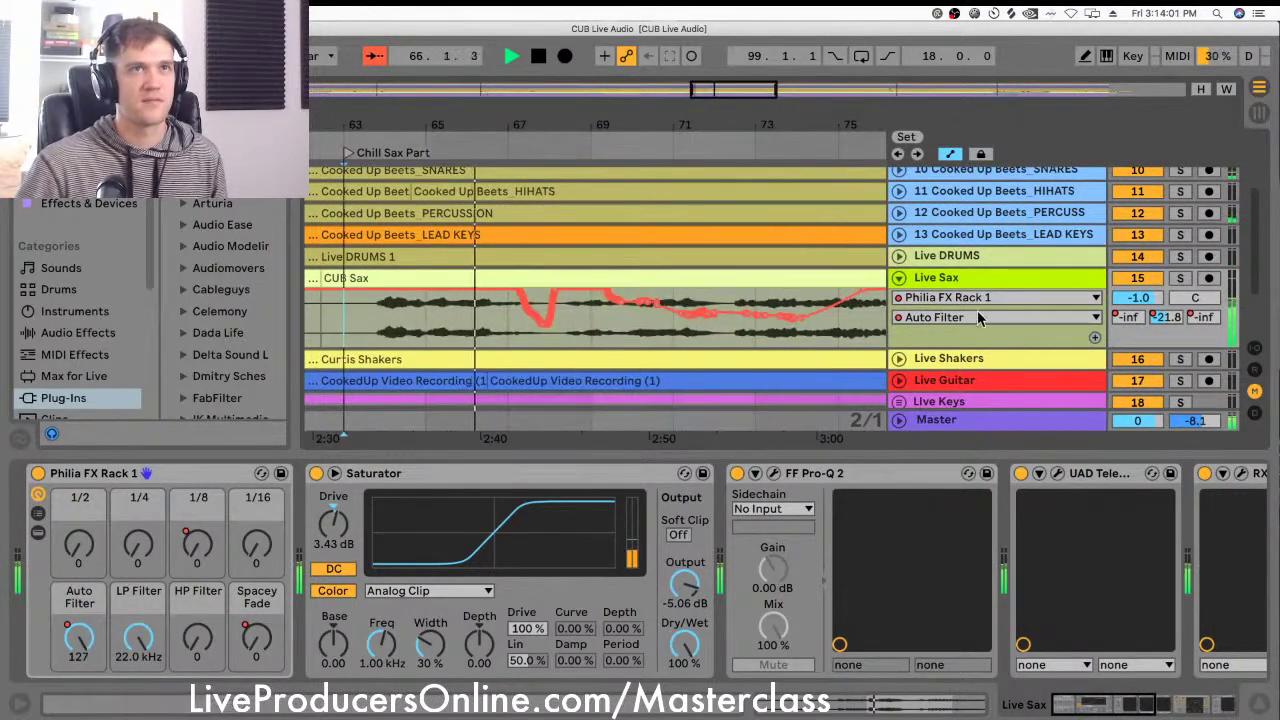
left_click_drag(916, 346, 920, 424)
scroll(592, 345, "down", 3)
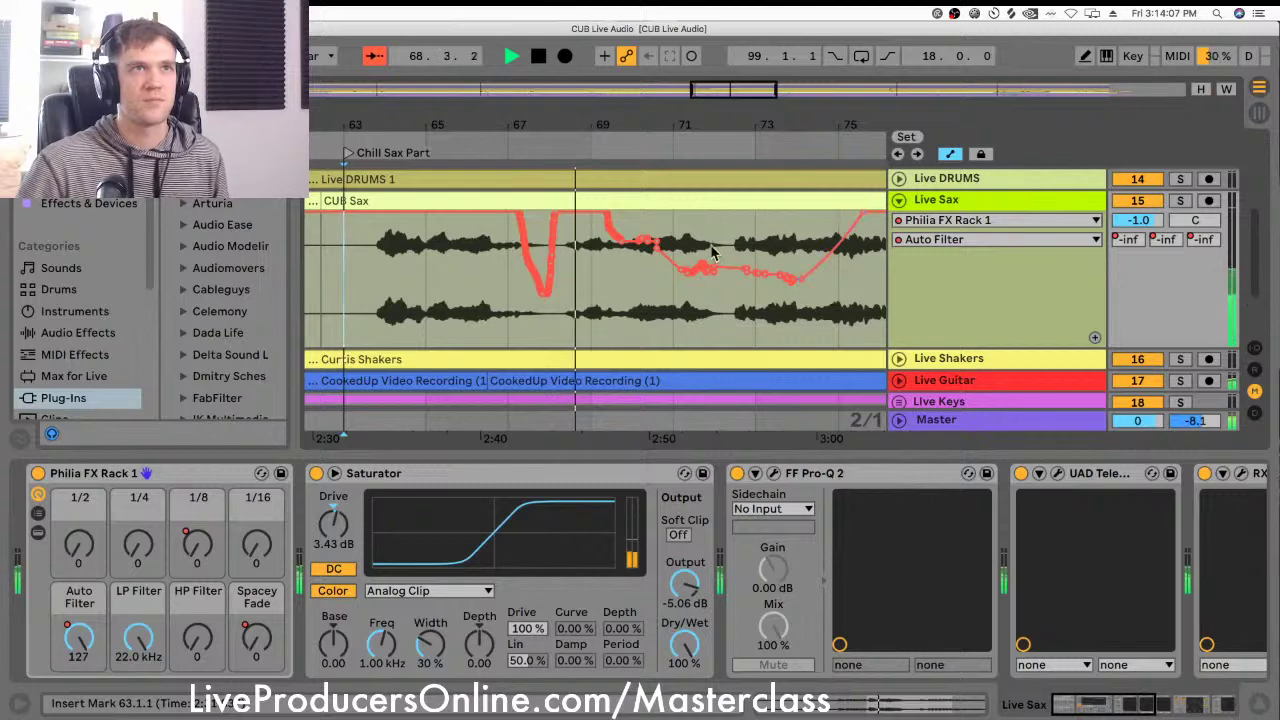
scroll(600, 265, "right", 3)
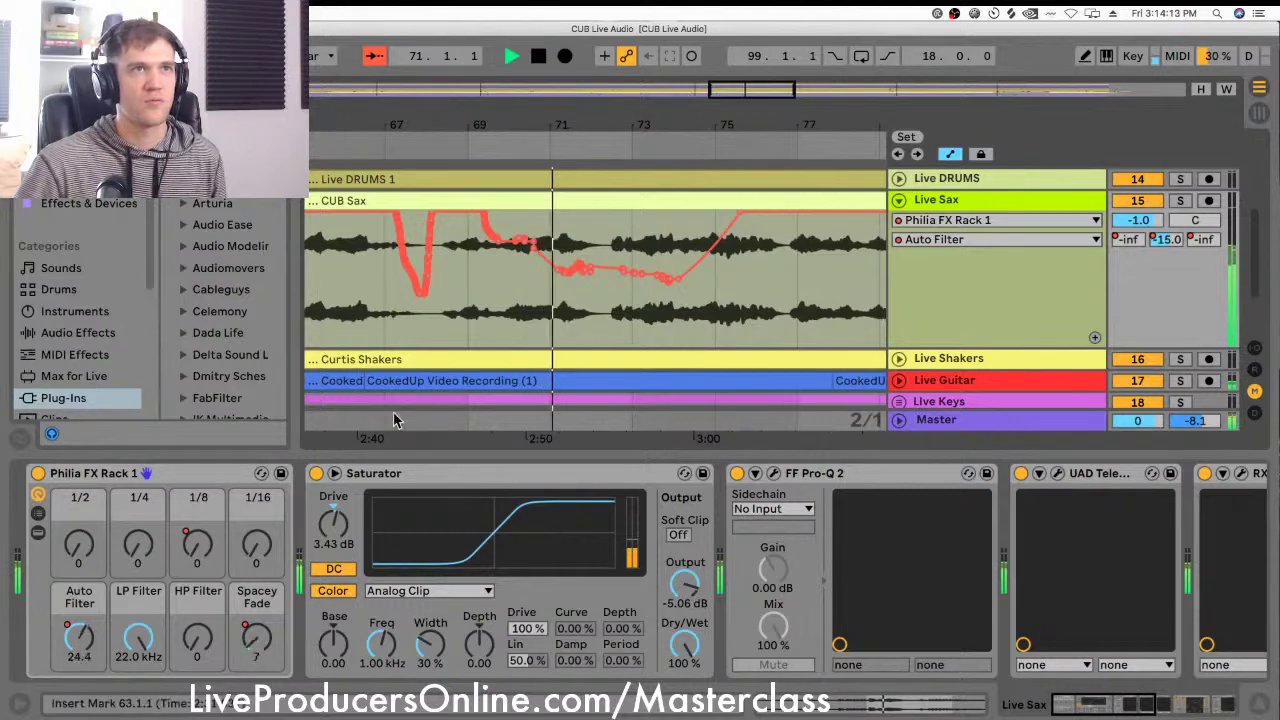
scroll(628, 318, "down", 2)
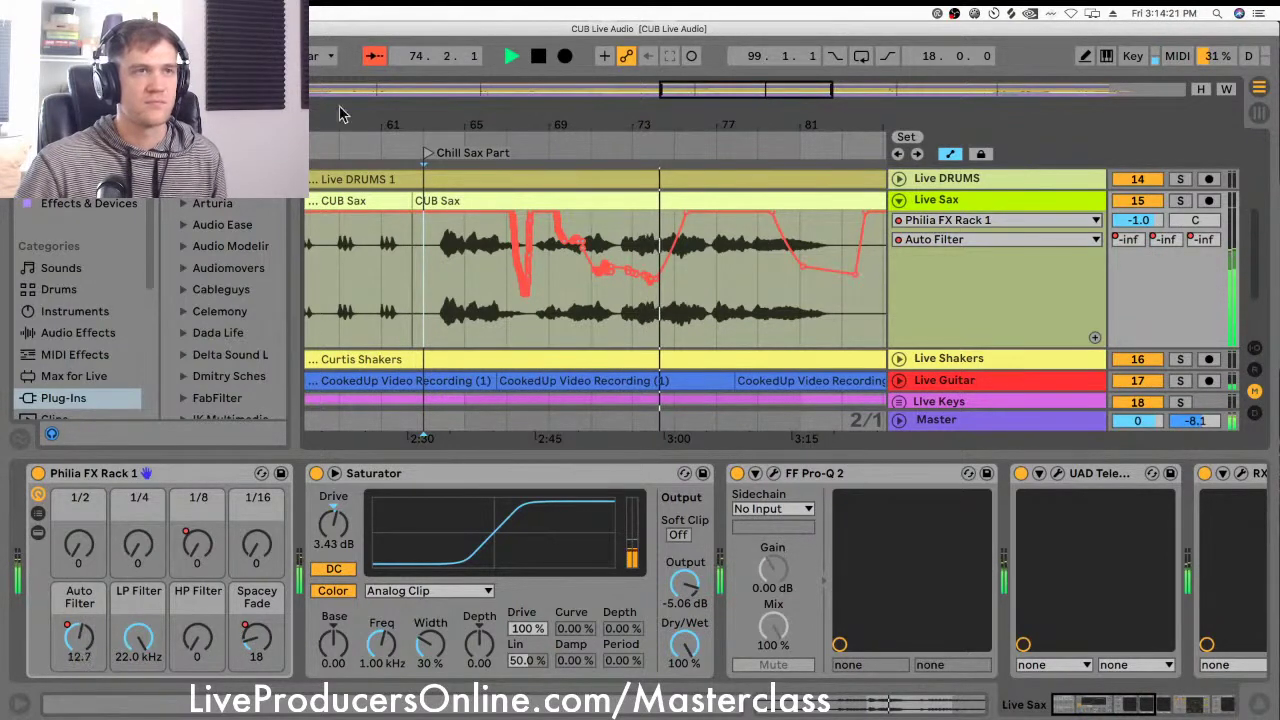
Step: Stop playback and fold the Live Sax track
key("space")
scroll(648, 254, "down", 2)
scroll(648, 254, "down", 3)
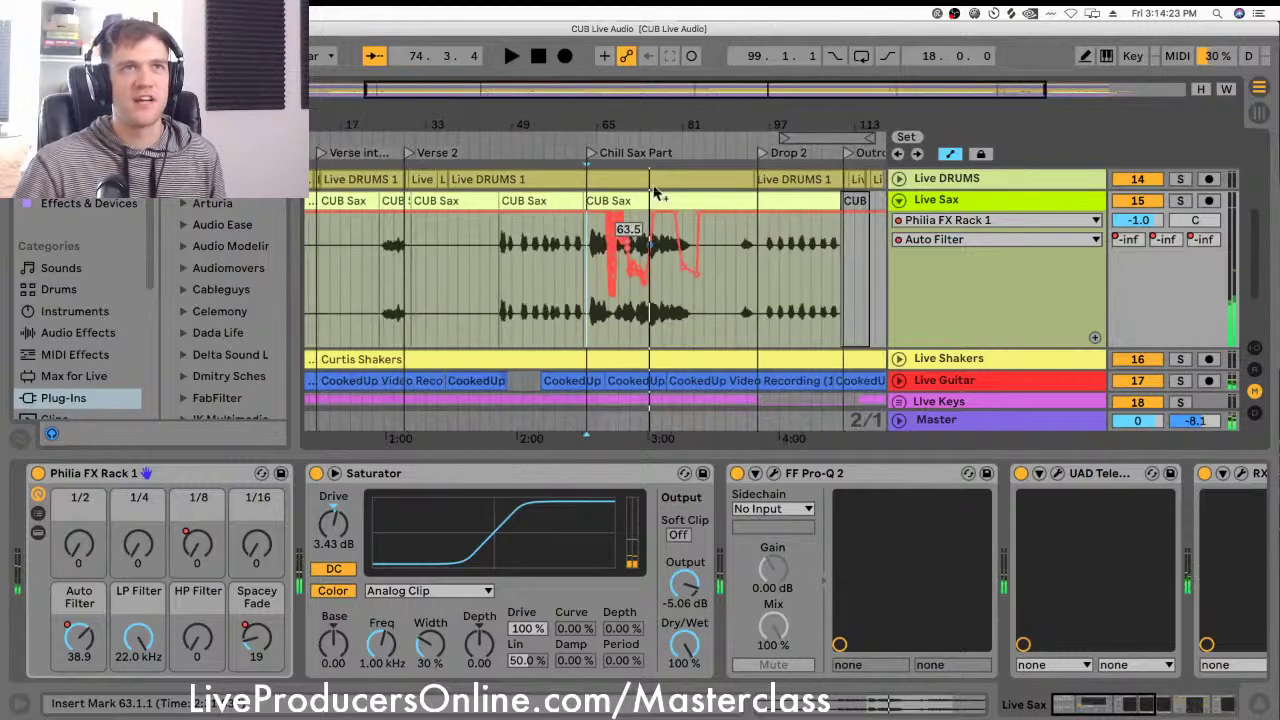
left_click_drag(680, 114, 658, 106)
left_click(899, 200)
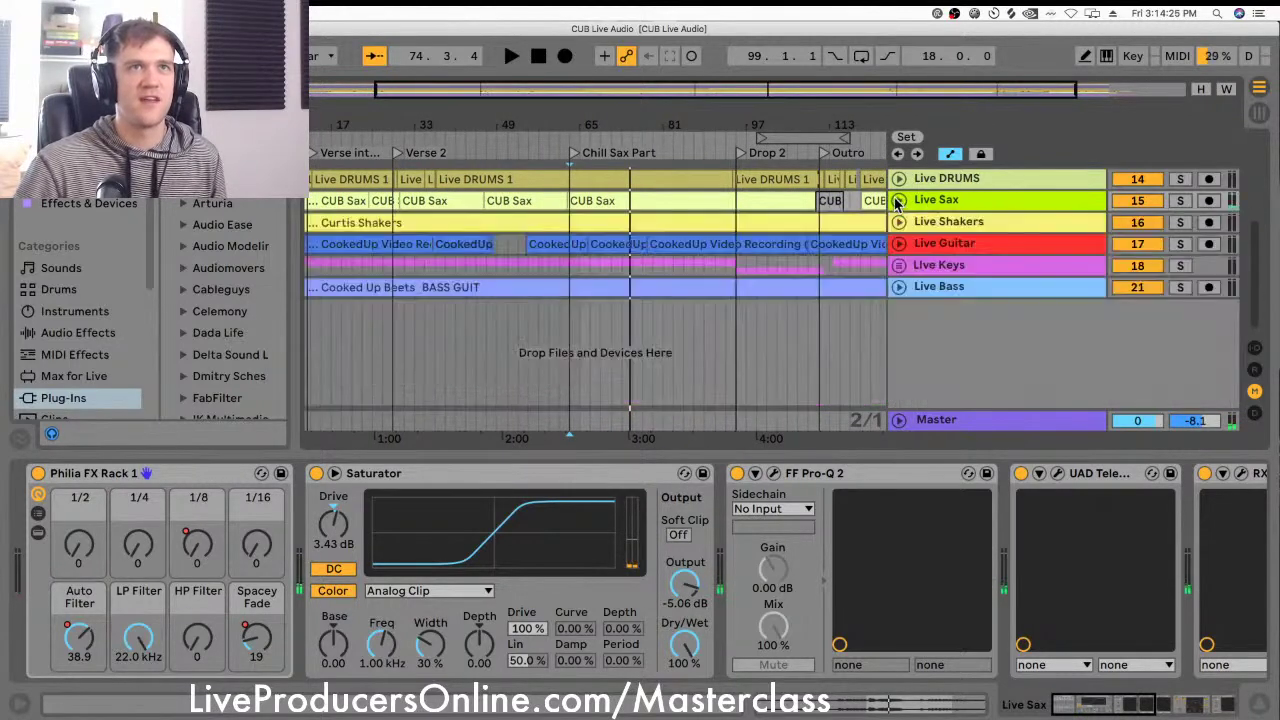
Step: Unfold the Live Guitar track and show its device chain
scroll(932, 290, "up", 5)
scroll(932, 290, "up", 1)
scroll(932, 290, "down", 3)
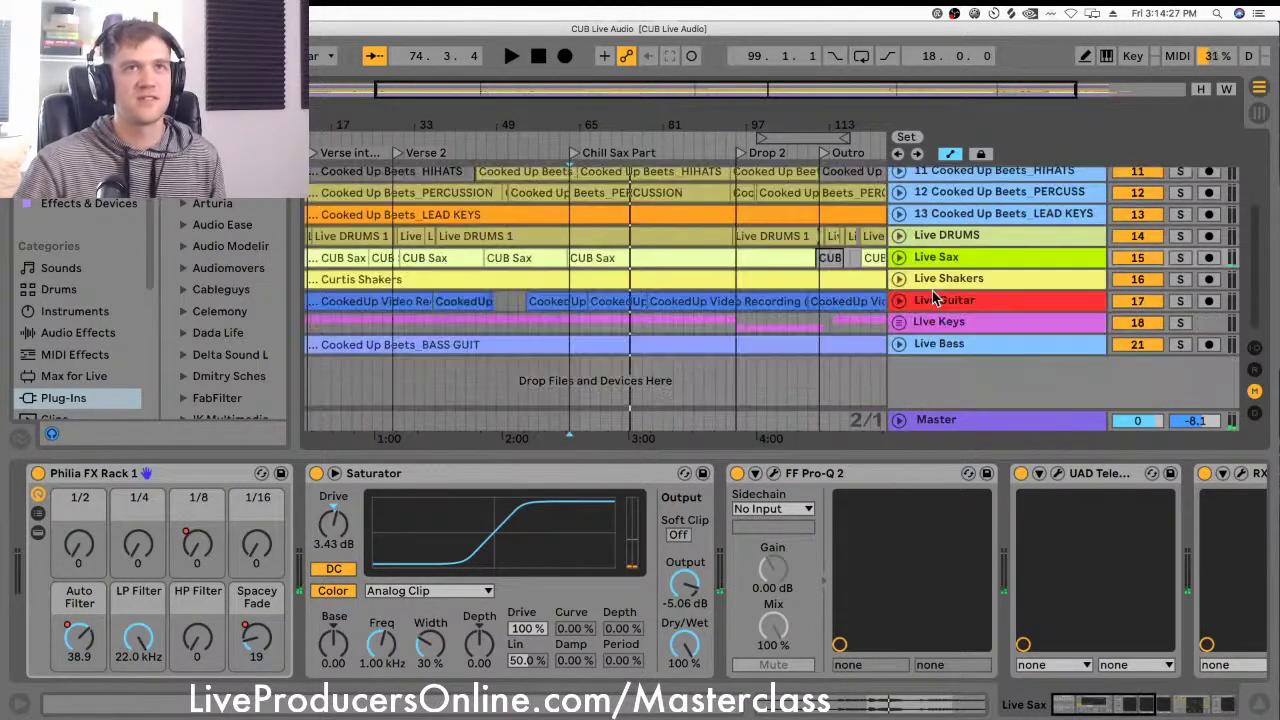
left_click(899, 301)
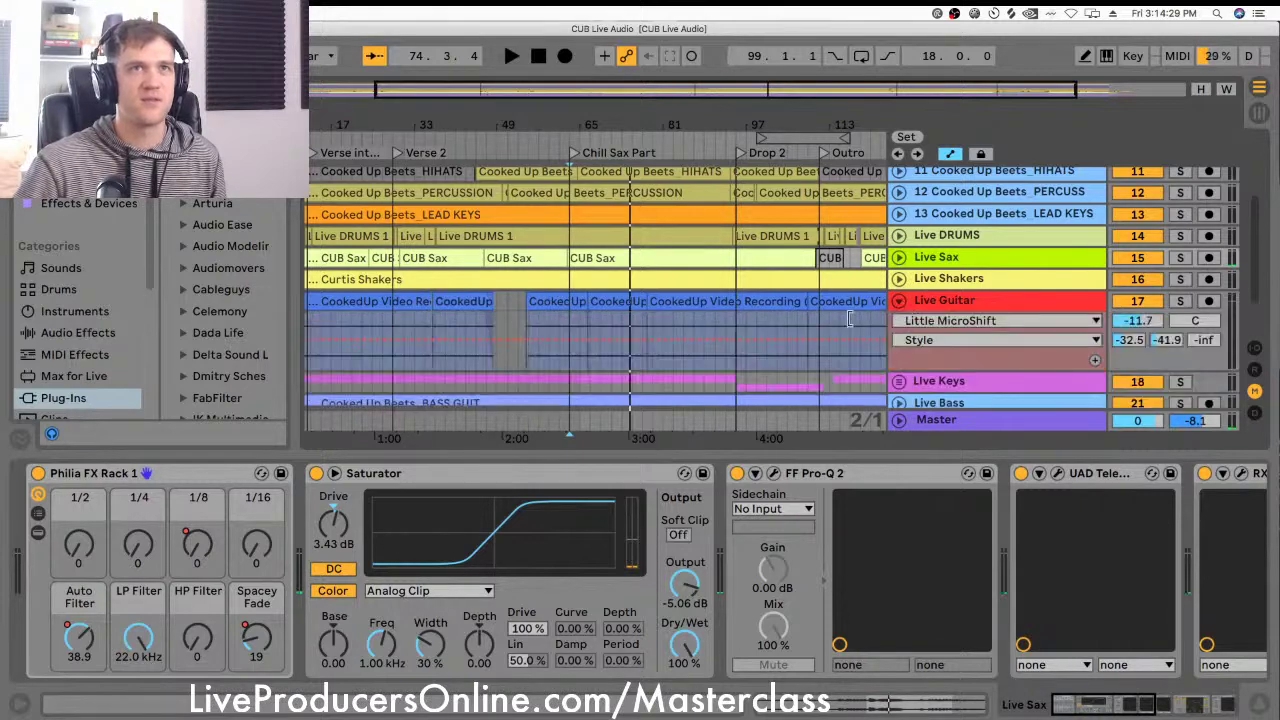
scroll(912, 290, "down", 2)
left_click(935, 260)
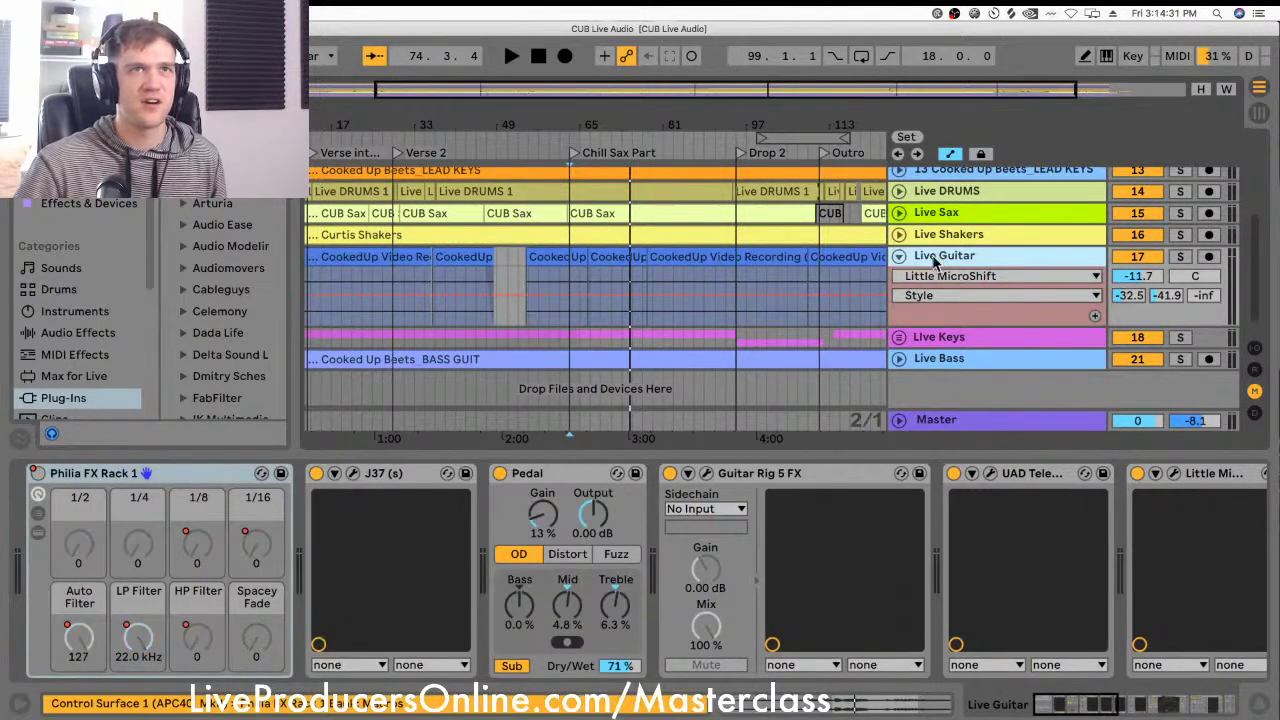
Step: Show the chain list of Philia FX Rack 1 on the Live Guitar track, and hide it again
left_click(100, 488)
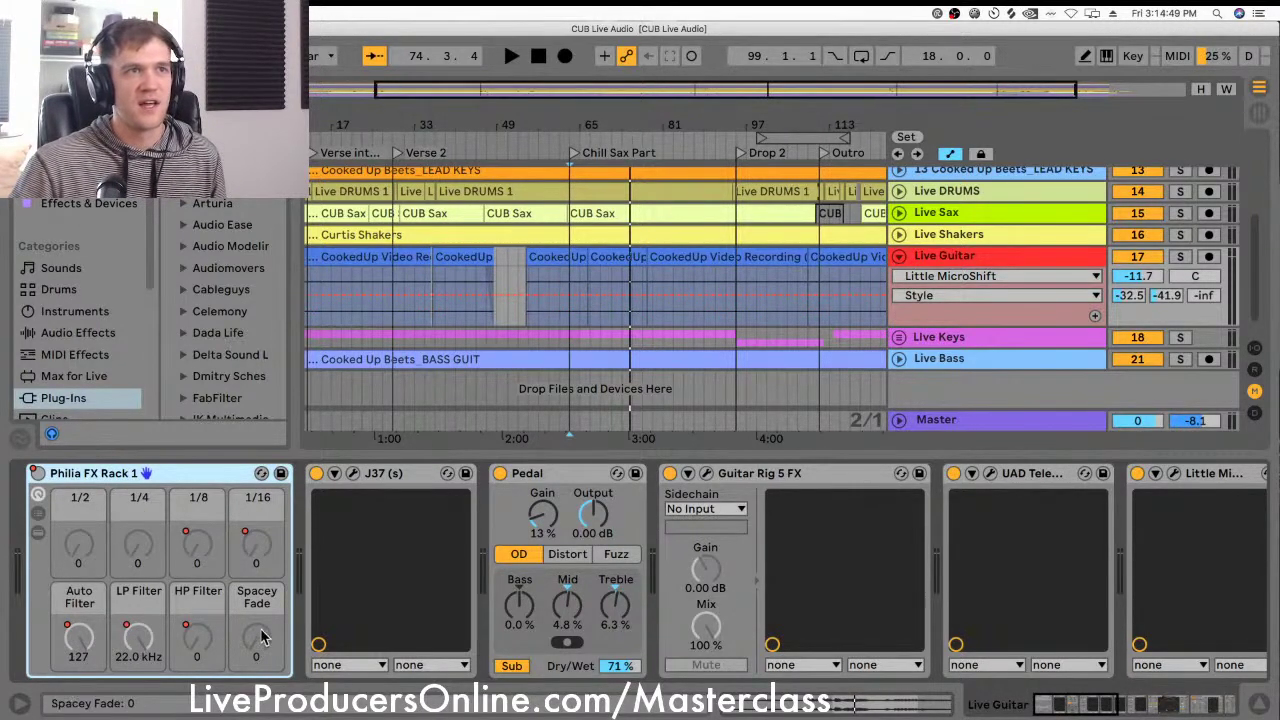
left_click(38, 513)
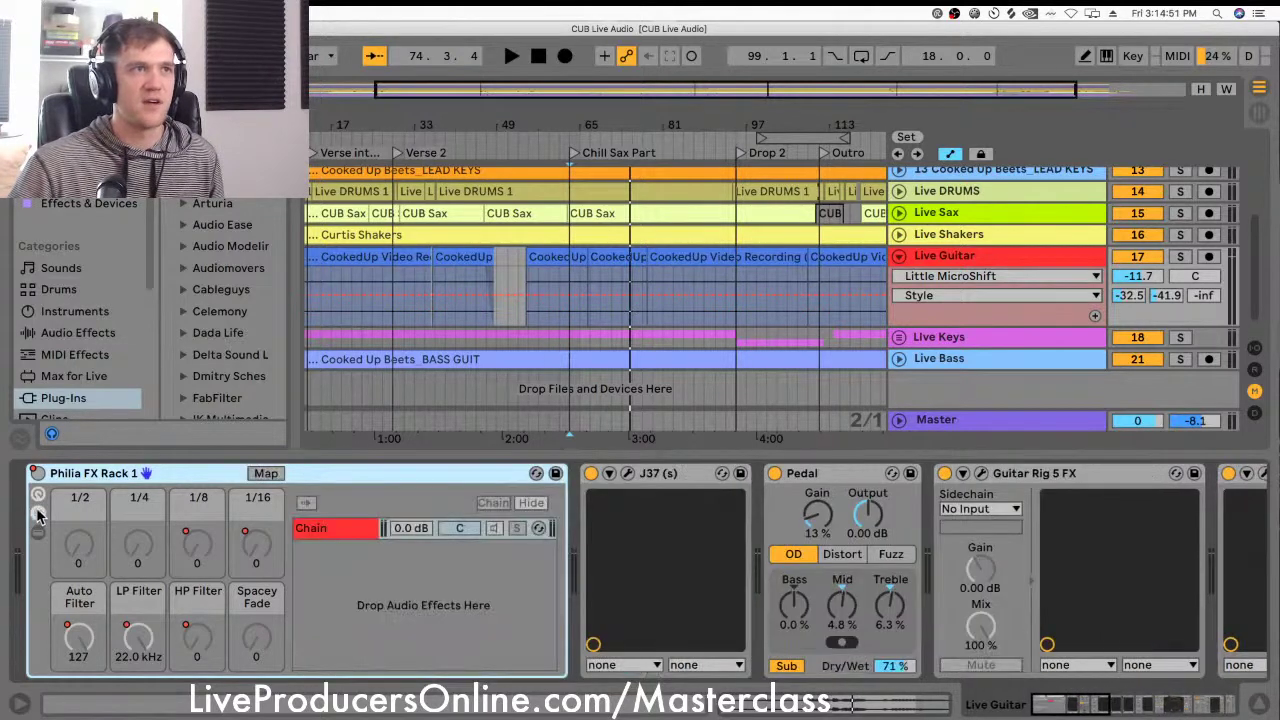
left_click(38, 513)
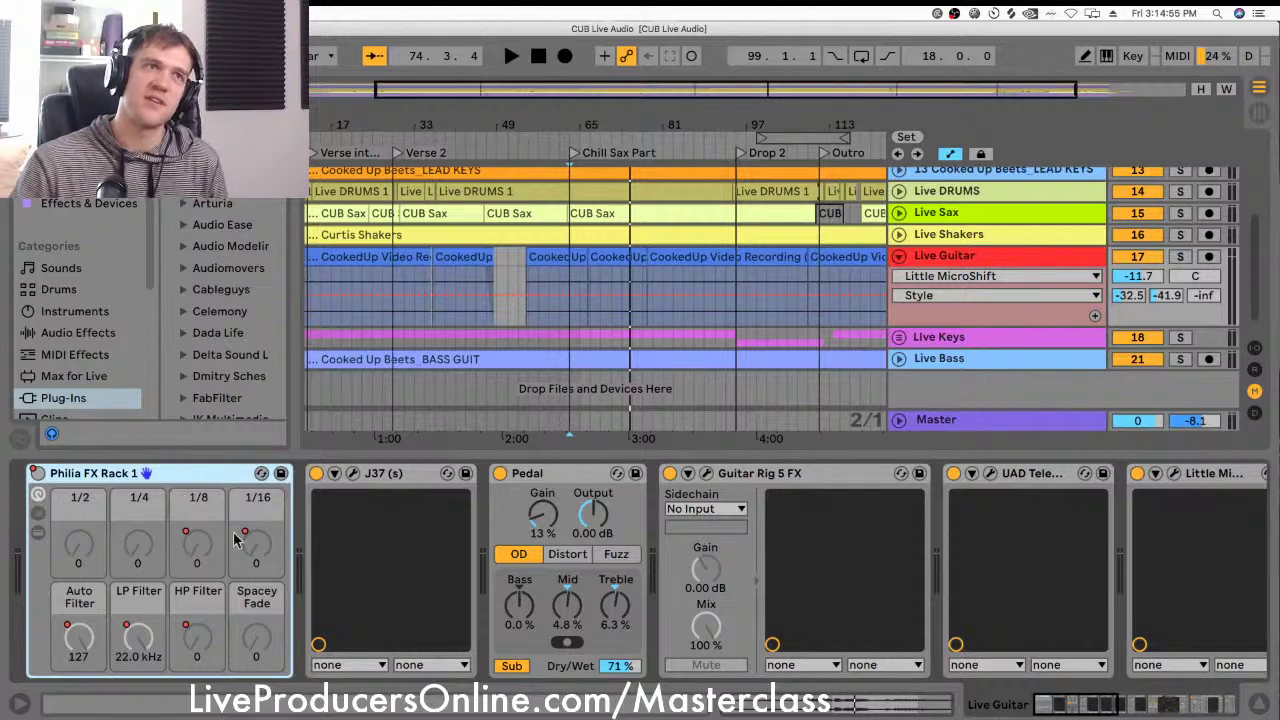
Step: Hide the automation lanes in the arrangement and fold the Live Guitar track
key("a")
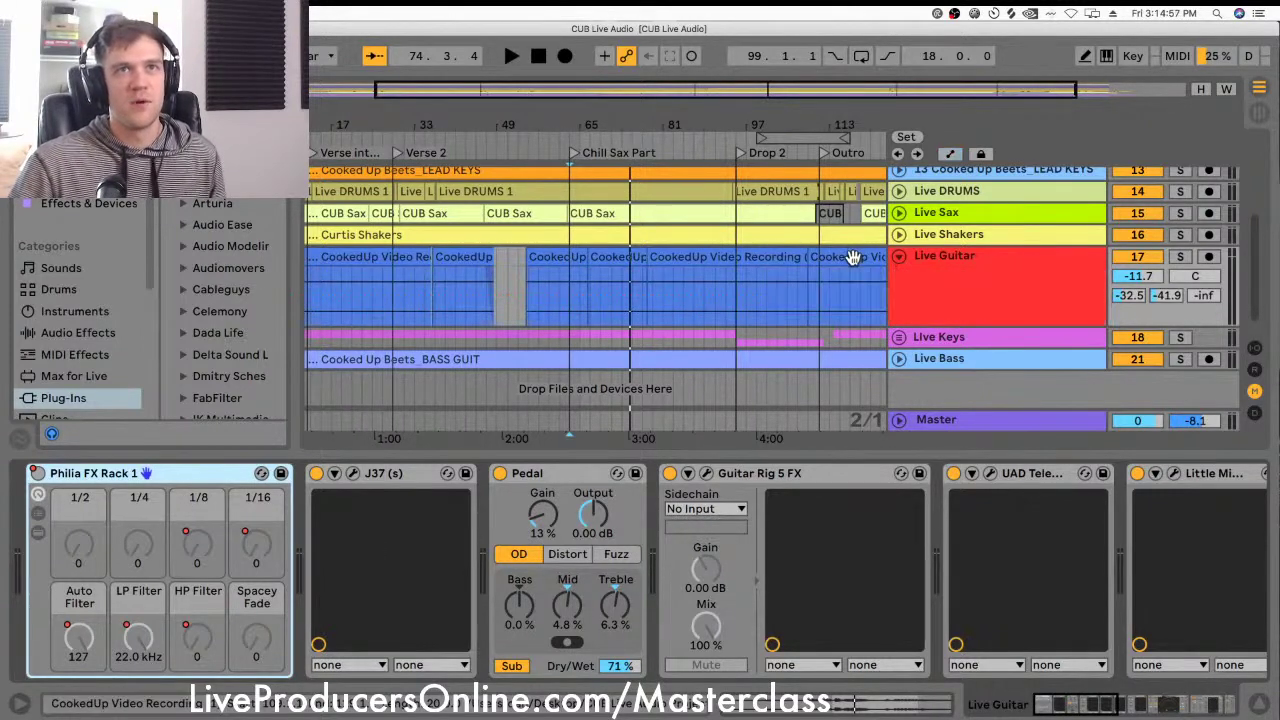
left_click(914, 274)
left_click(897, 260)
Step: Unfold the Live Shakers track to inspect its Curtis Shakers clips
scroll(852, 264, "down", 3)
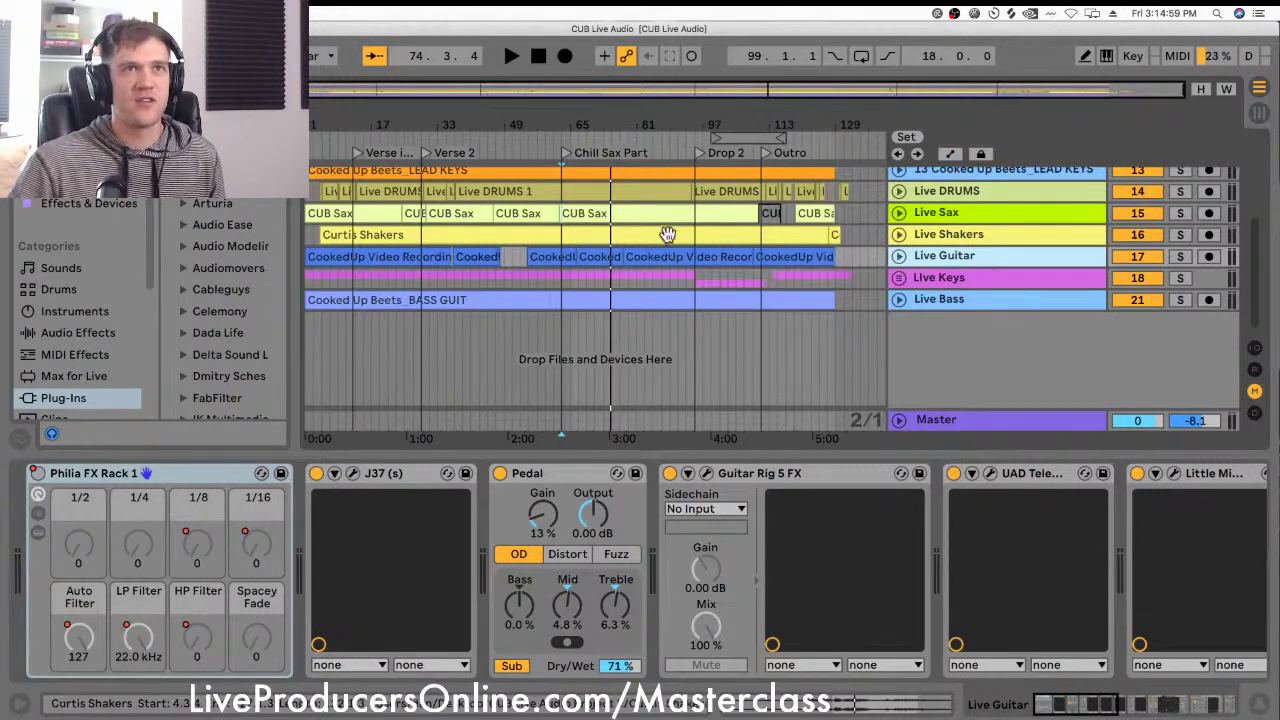
scroll(860, 270, "up", 2)
left_click(898, 280)
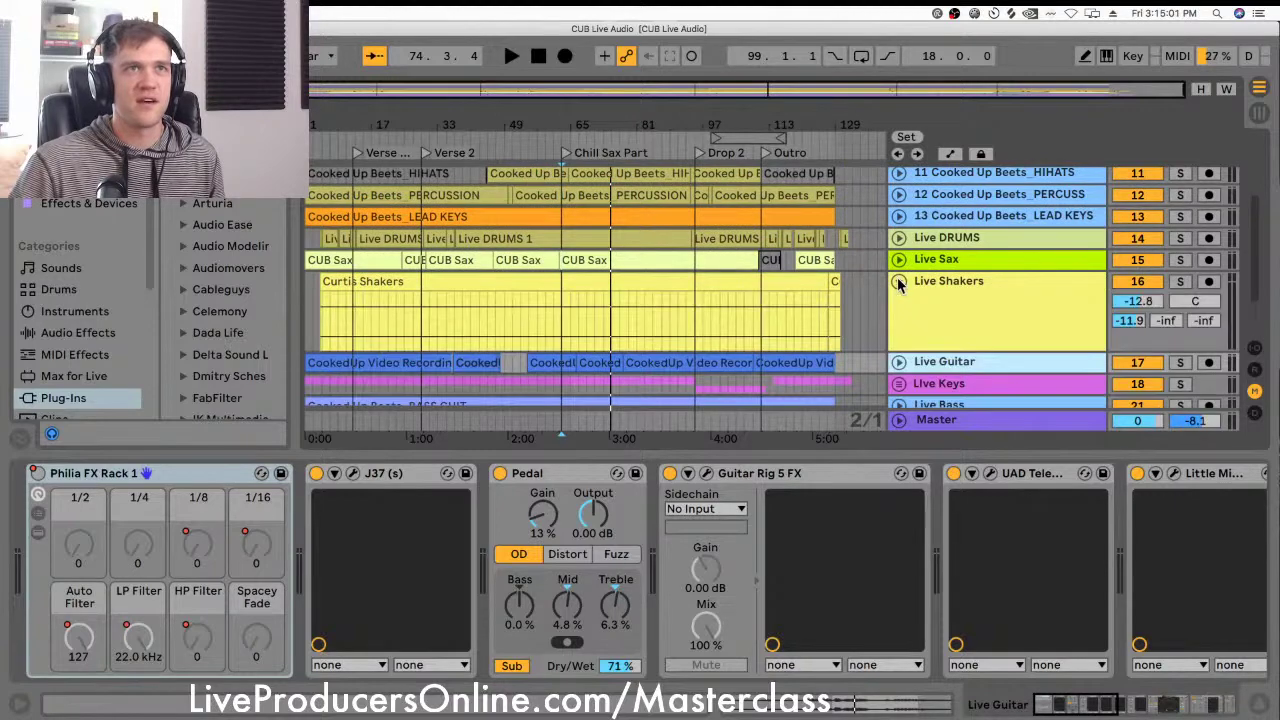
Step: Play back the short Curtis Shakers clip at the end of the Live Shakers track, stop playback, and fold the track
left_click(829, 320)
scroll(805, 300, "up", 3)
left_click(800, 281)
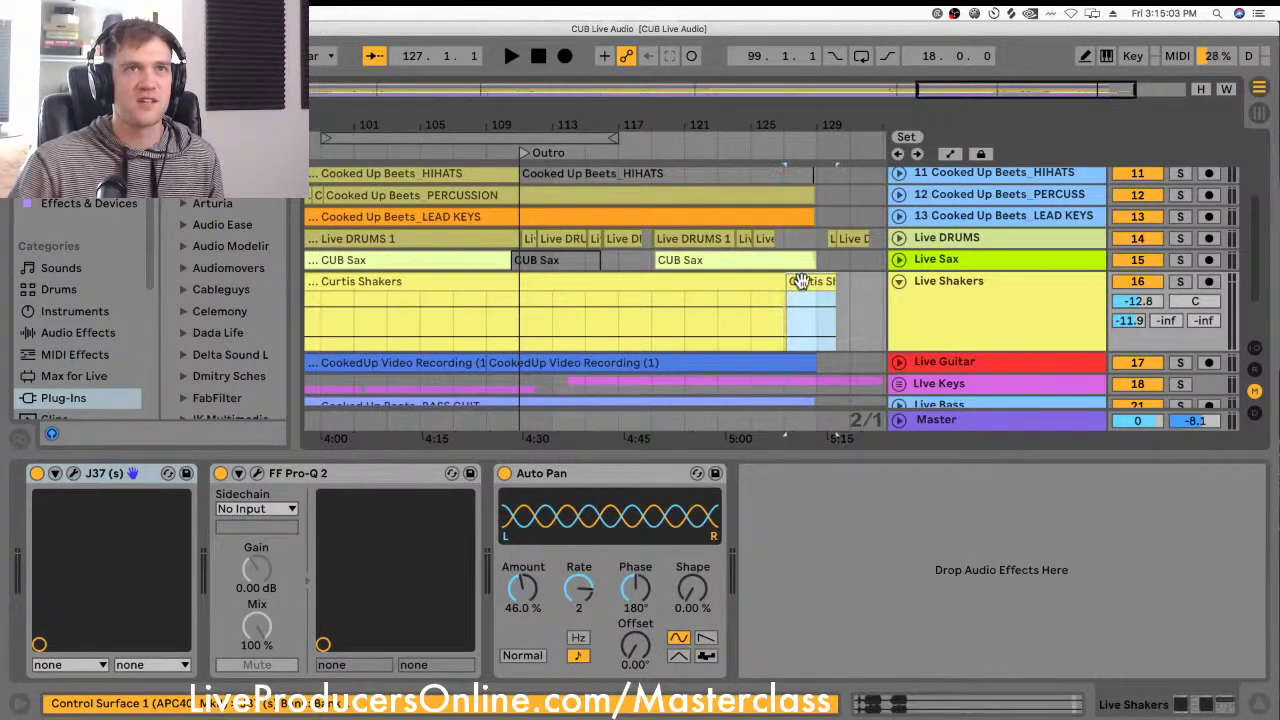
scroll(798, 280, "down", 2)
key("space")
scroll(489, 264, "down", 3)
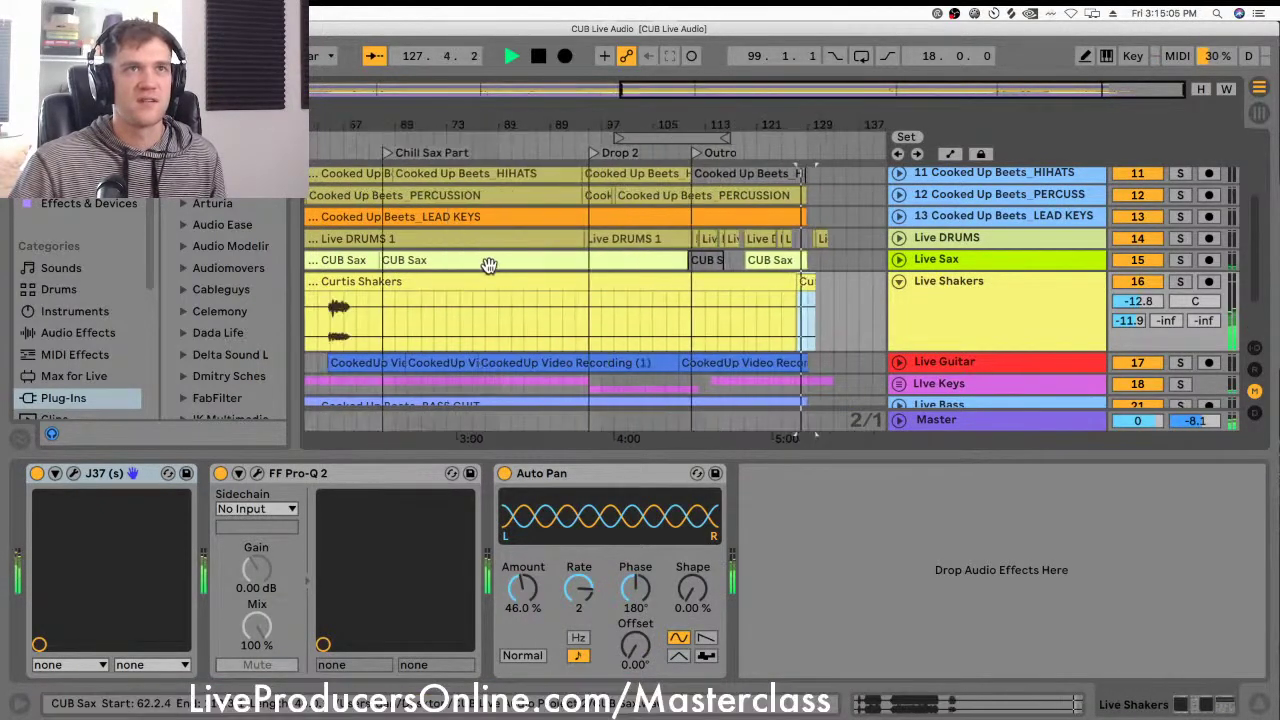
key("space")
left_click(906, 288)
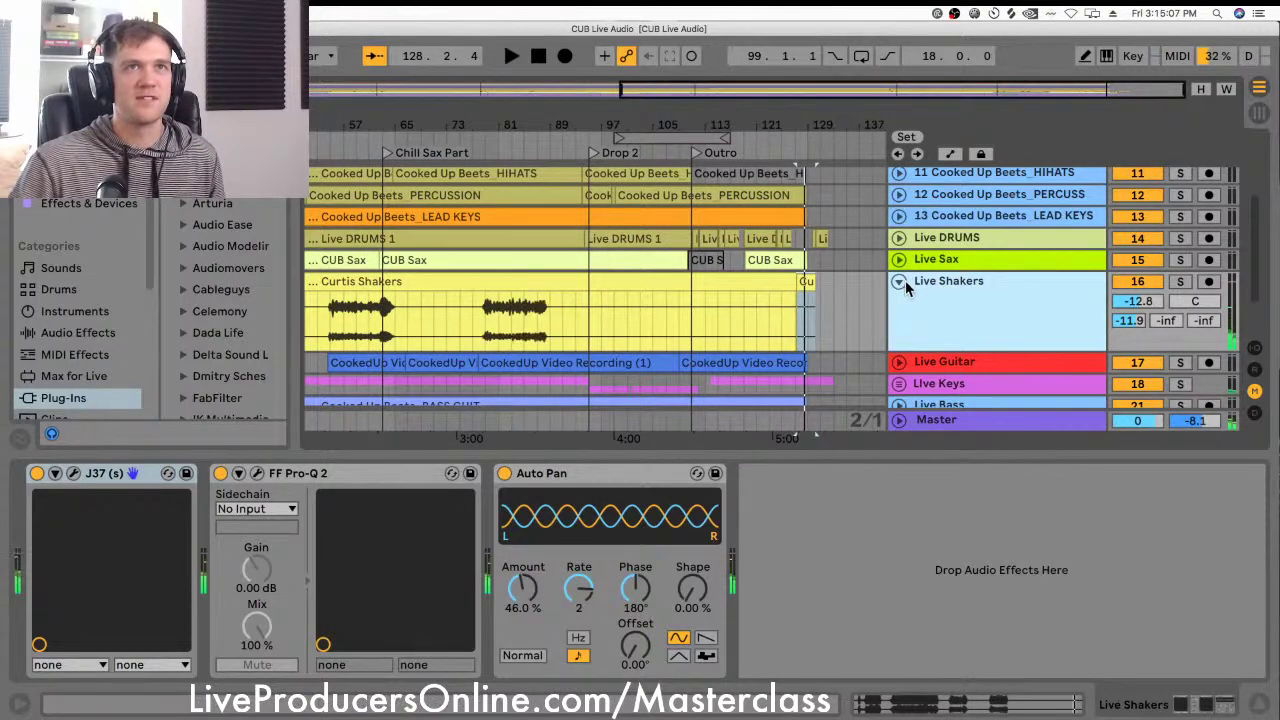
left_click(900, 284)
Step: Check the device chains of the stem tracks from 7 BASS LEAD SYNTHS through 13 LEAD KEYS one after another
scroll(743, 266, "down", 2)
scroll(737, 274, "up", 3)
left_click(981, 220)
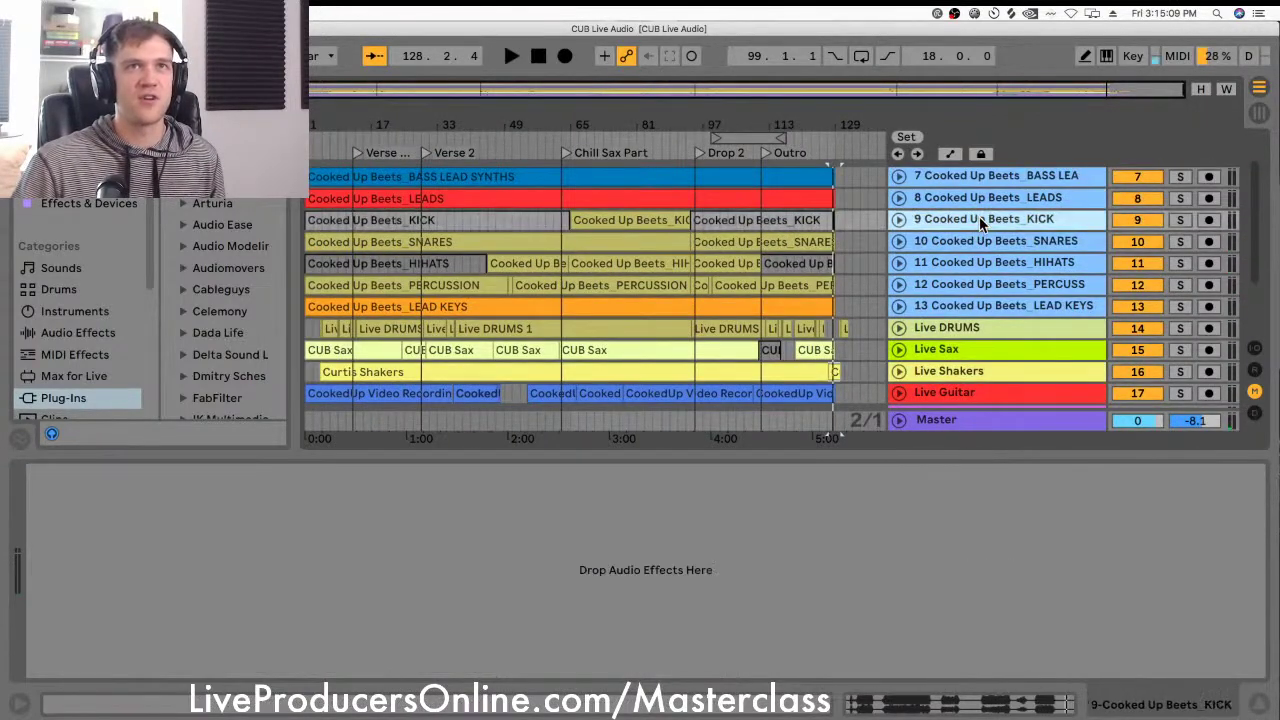
left_click(980, 199)
left_click(980, 176)
left_click(985, 199)
left_click(988, 220)
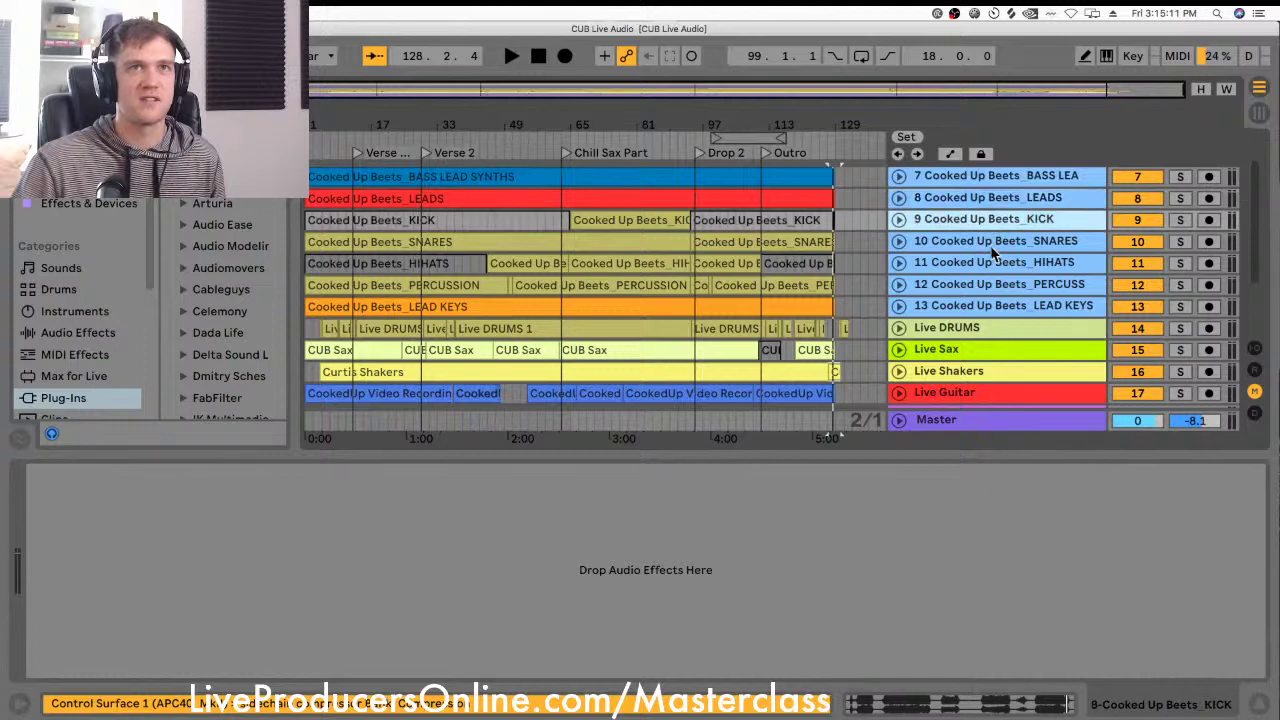
left_click(992, 247)
left_click(992, 263)
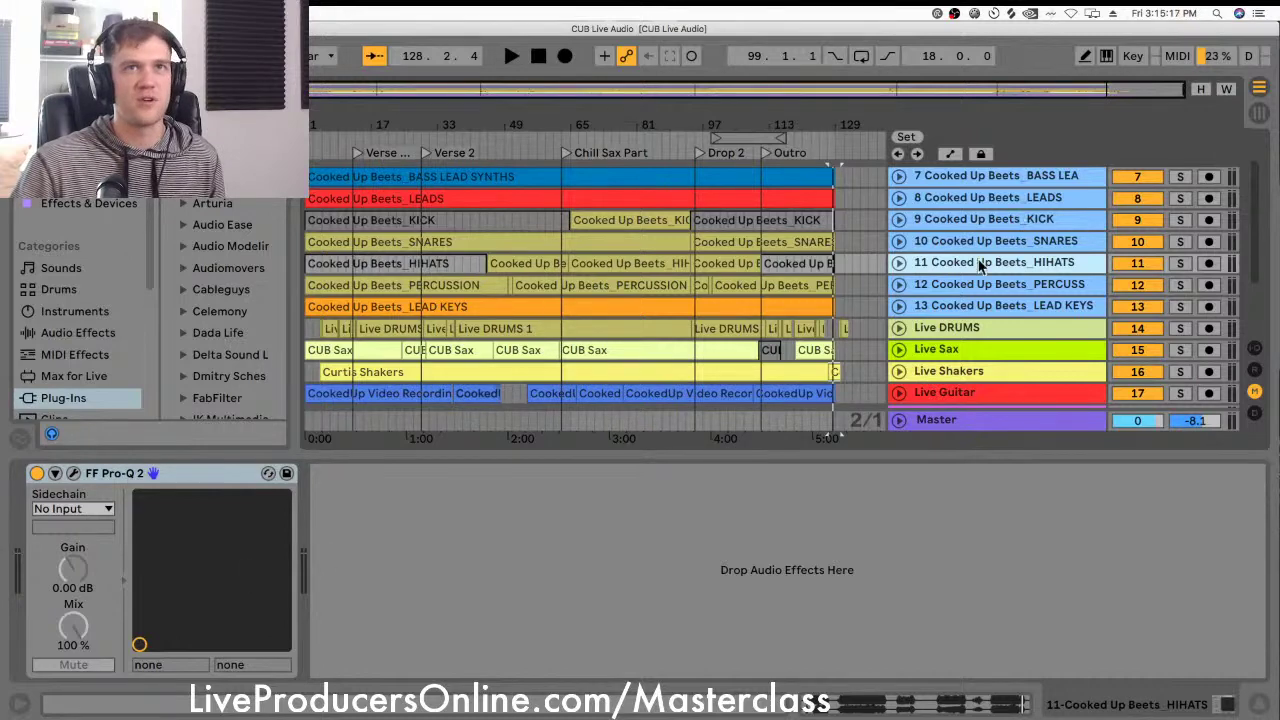
left_click(970, 284)
left_click(980, 306)
Step: View the device chains of the Live DRUMS, Live Sax and Live Shakers tracks, finishing with the Master track's chain
scroll(928, 290, "down", 4)
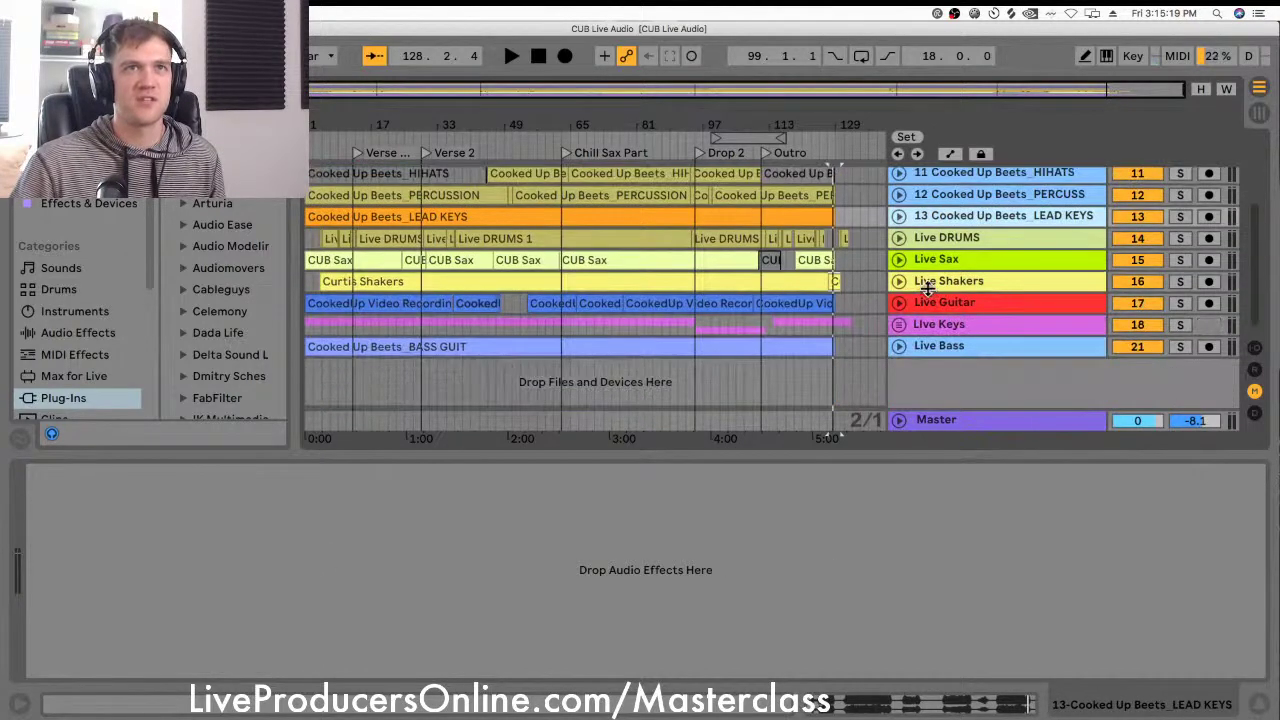
left_click(949, 244)
left_click(932, 259)
left_click(935, 282)
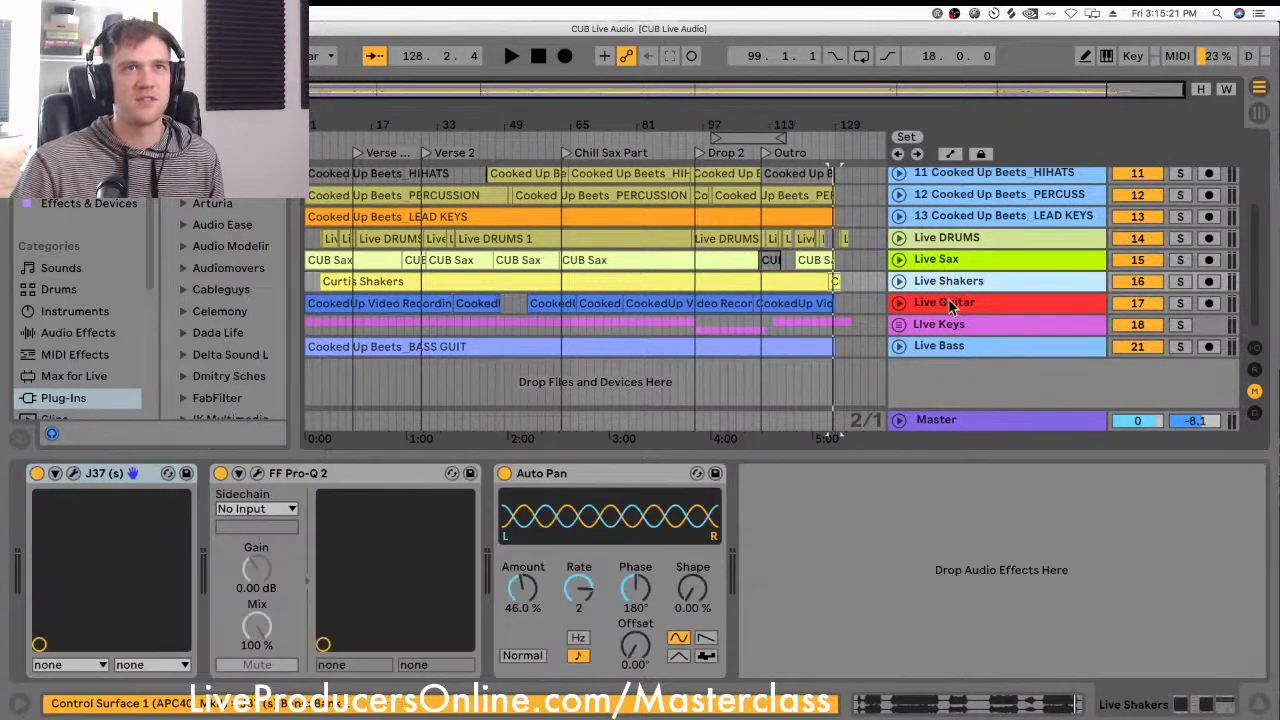
left_click(950, 418)
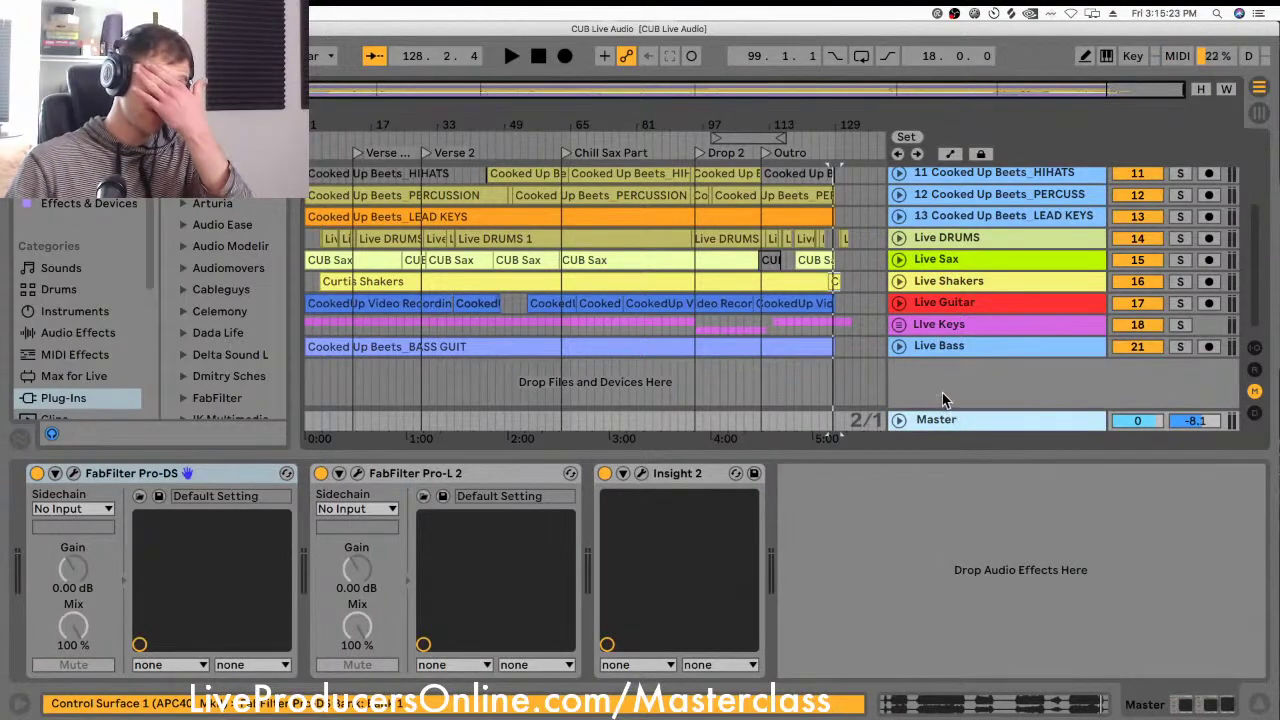
Step: Select the stem tracks from 8 LEADS to 10 SNARES together, and return to the Master track's devices
scroll(924, 243, "up", 5)
left_click(993, 259)
left_click(994, 242)
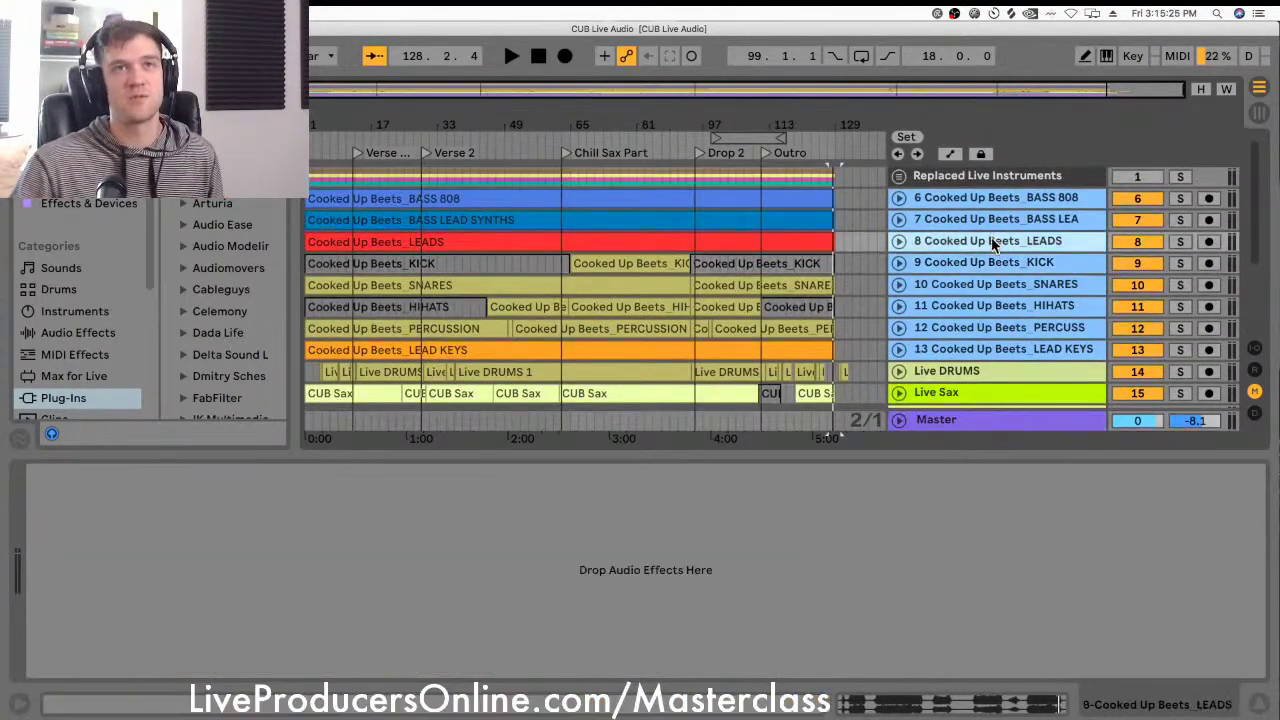
left_click(998, 285, "shift")
scroll(998, 330, "down", 5)
left_click(968, 420)
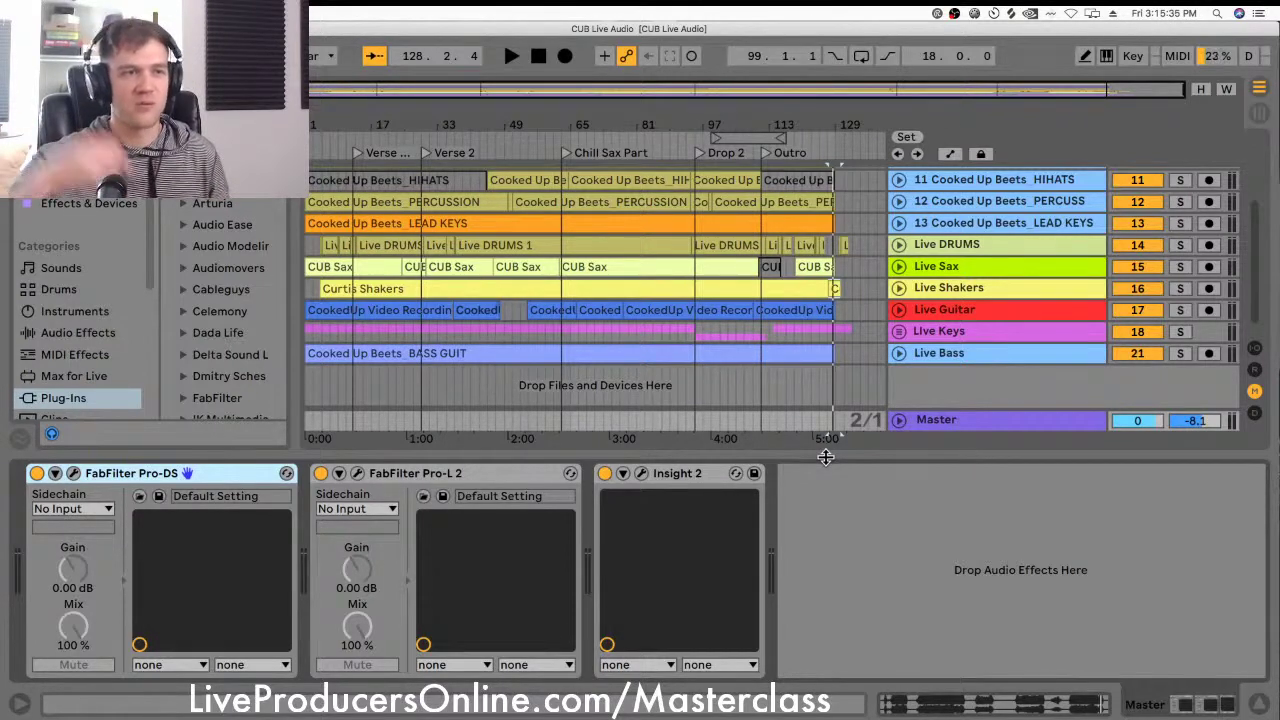
Step: Open FabFilter Pro-DS on the Master track, examine it while the end of the song plays, and close its window
left_click(73, 474)
left_click(73, 474)
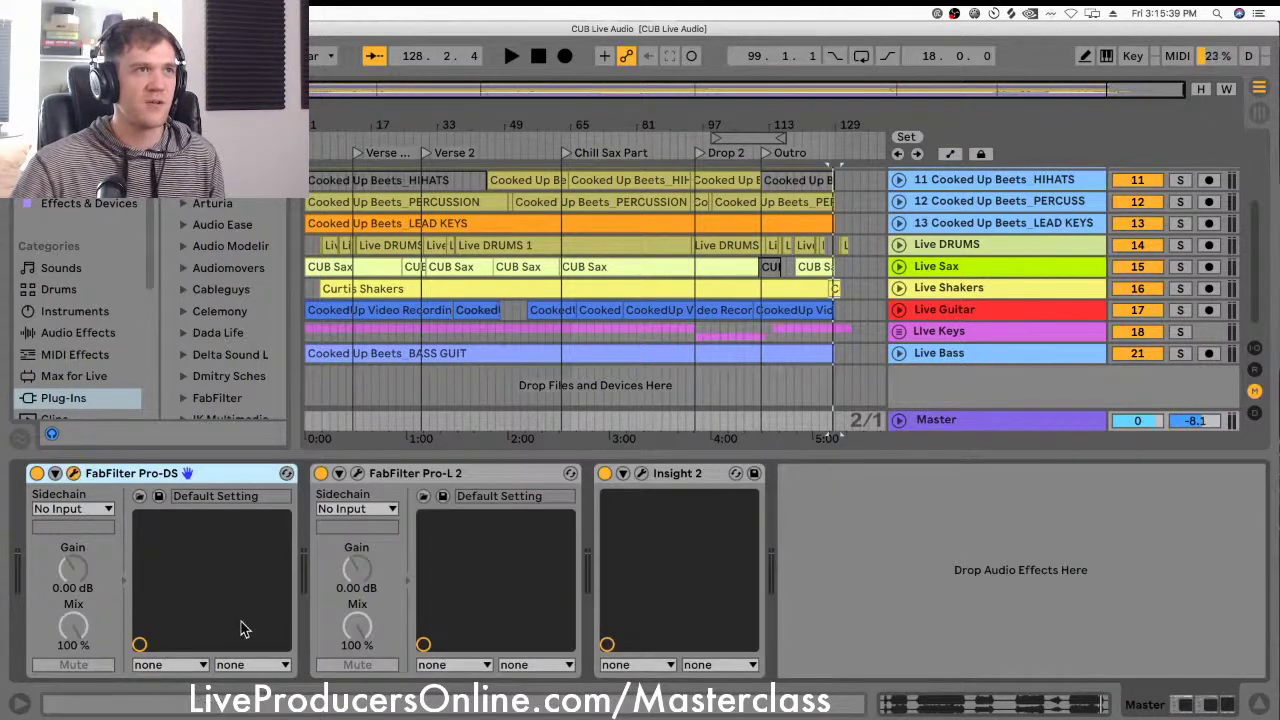
left_click(73, 473)
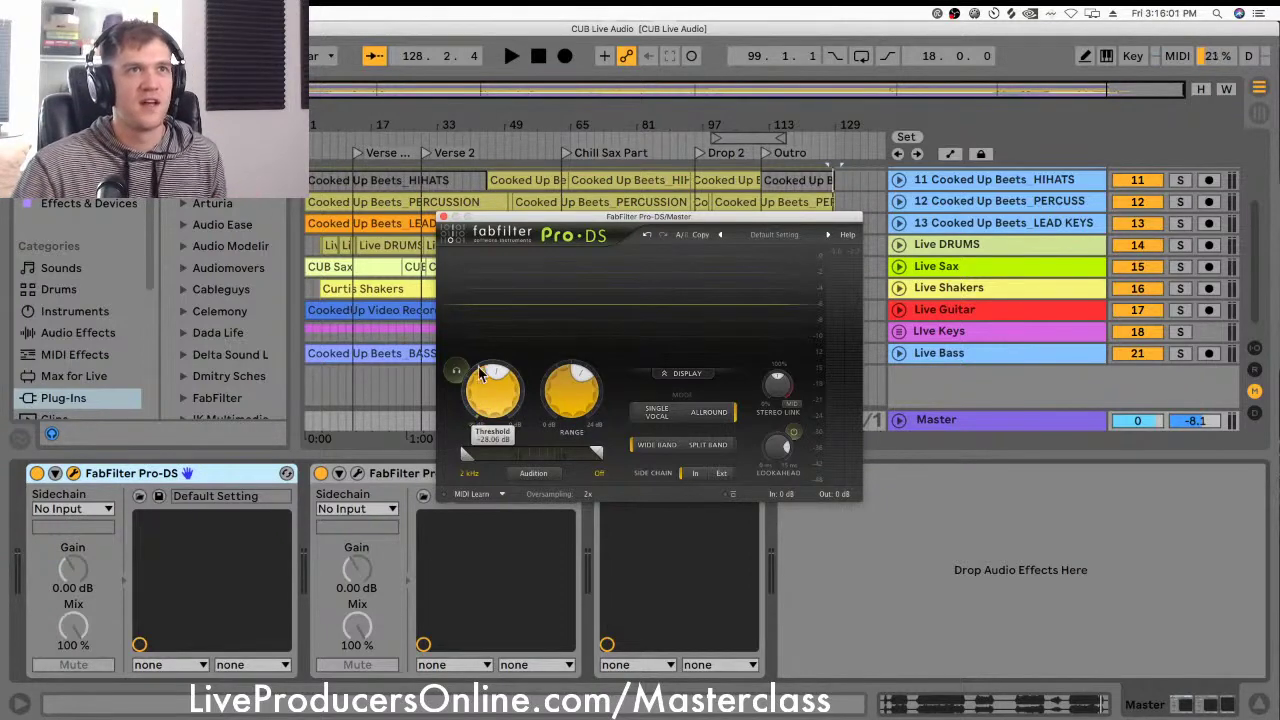
left_click_drag(489, 222, 484, 227)
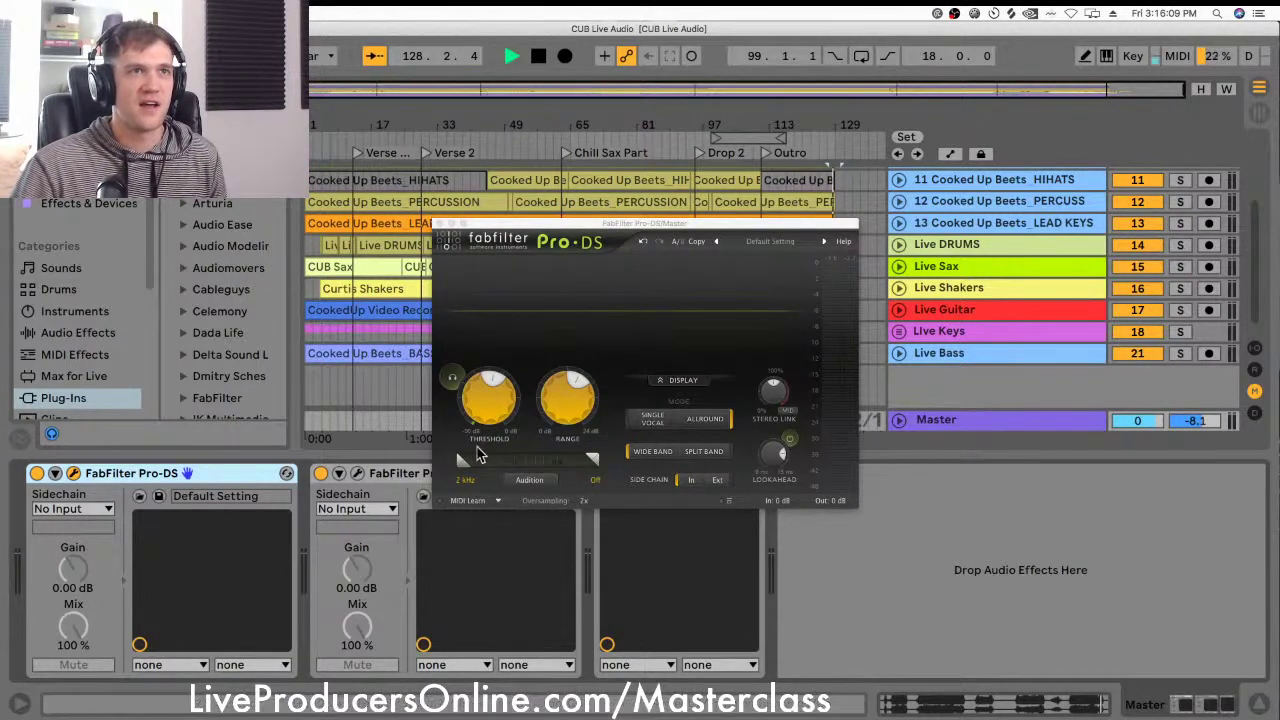
key("space")
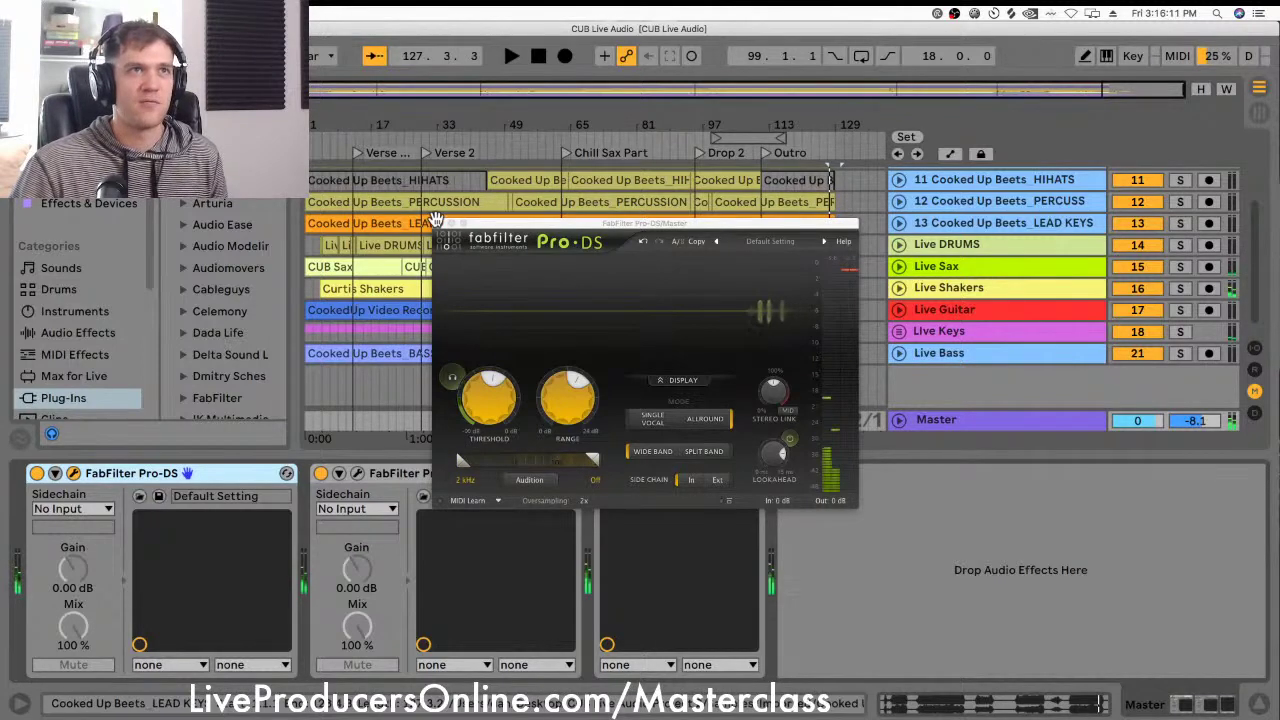
left_click(444, 223)
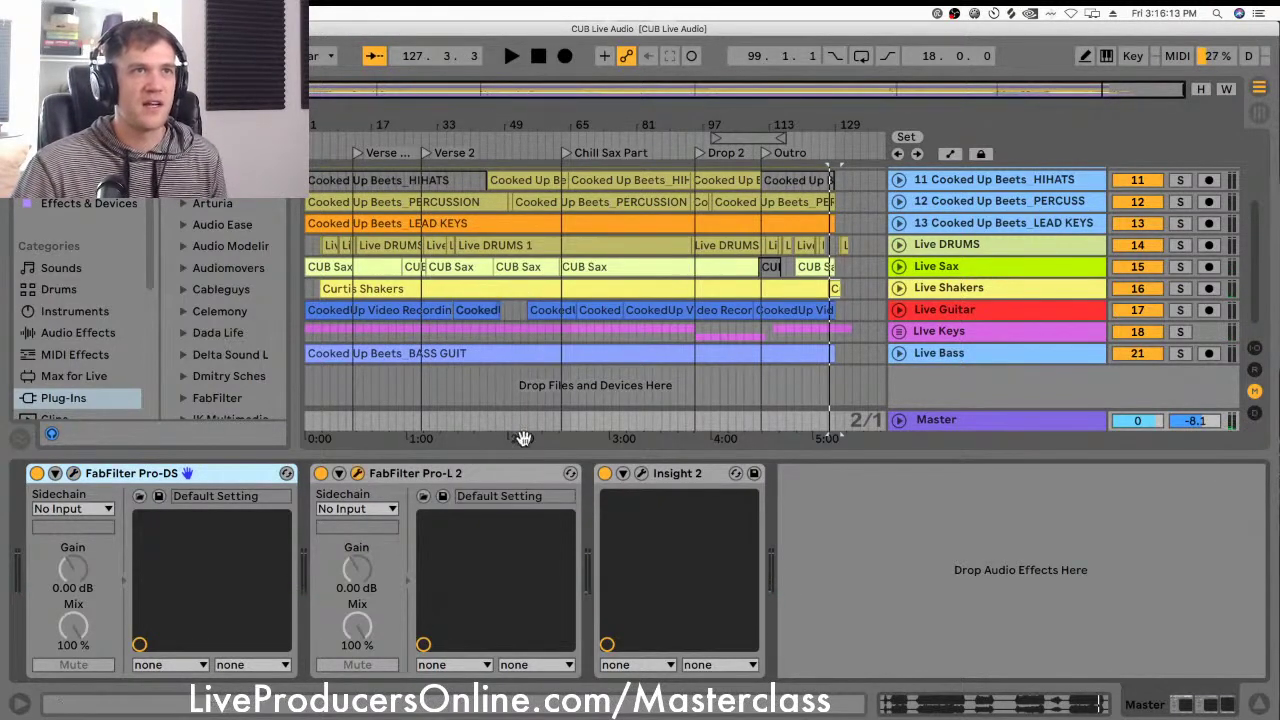
Step: Open FabFilter Pro-L 2 on the Master track and set its gain to +4.0 dB
left_click(355, 473)
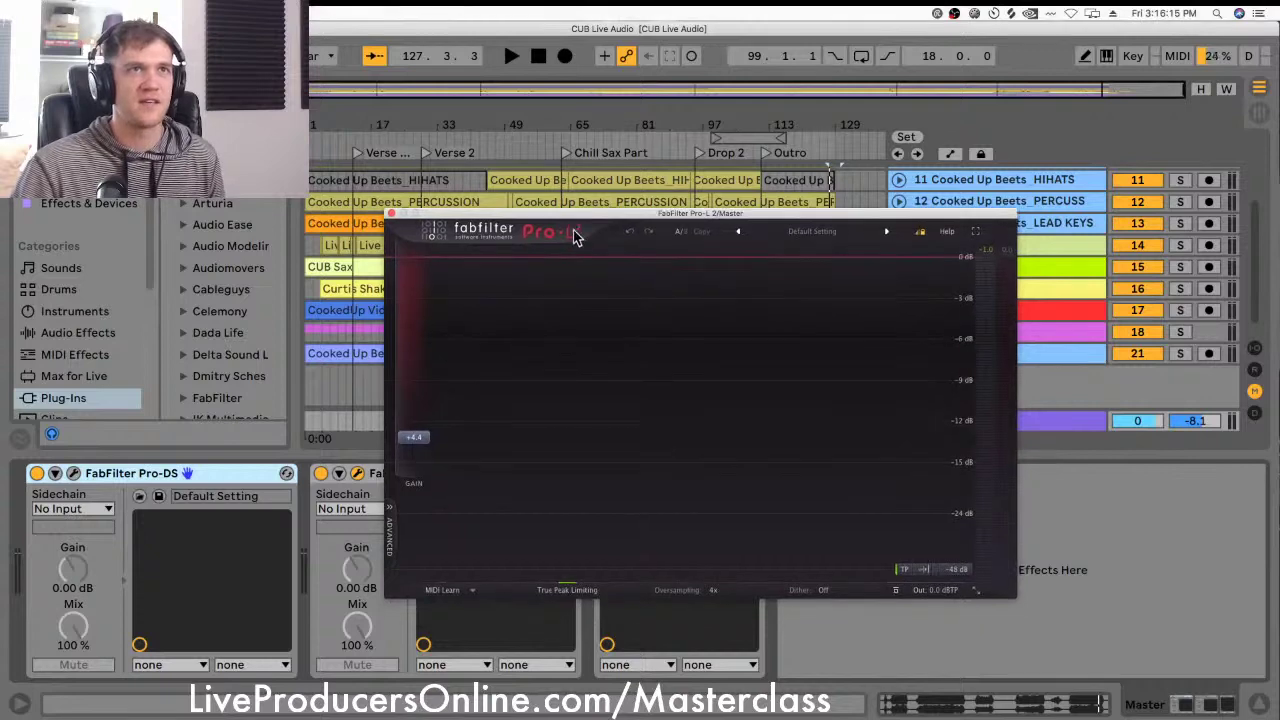
left_click_drag(582, 226, 550, 132)
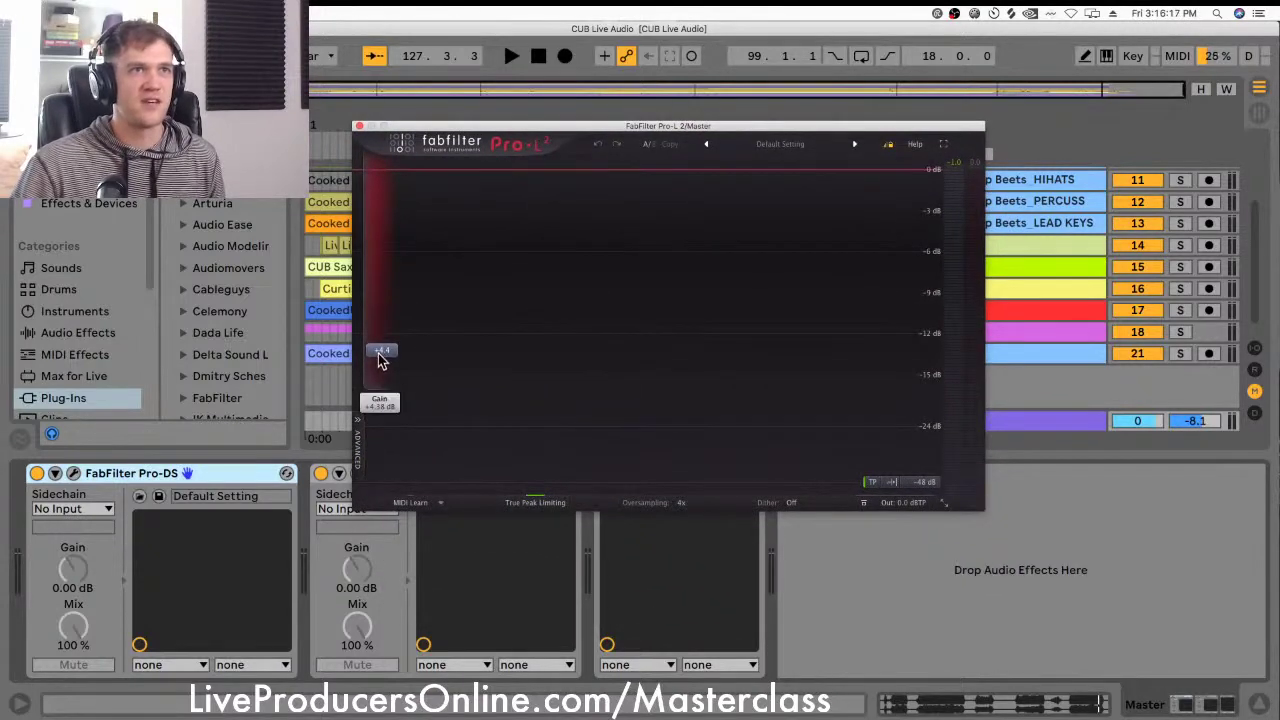
left_click_drag(380, 360, 388, 364)
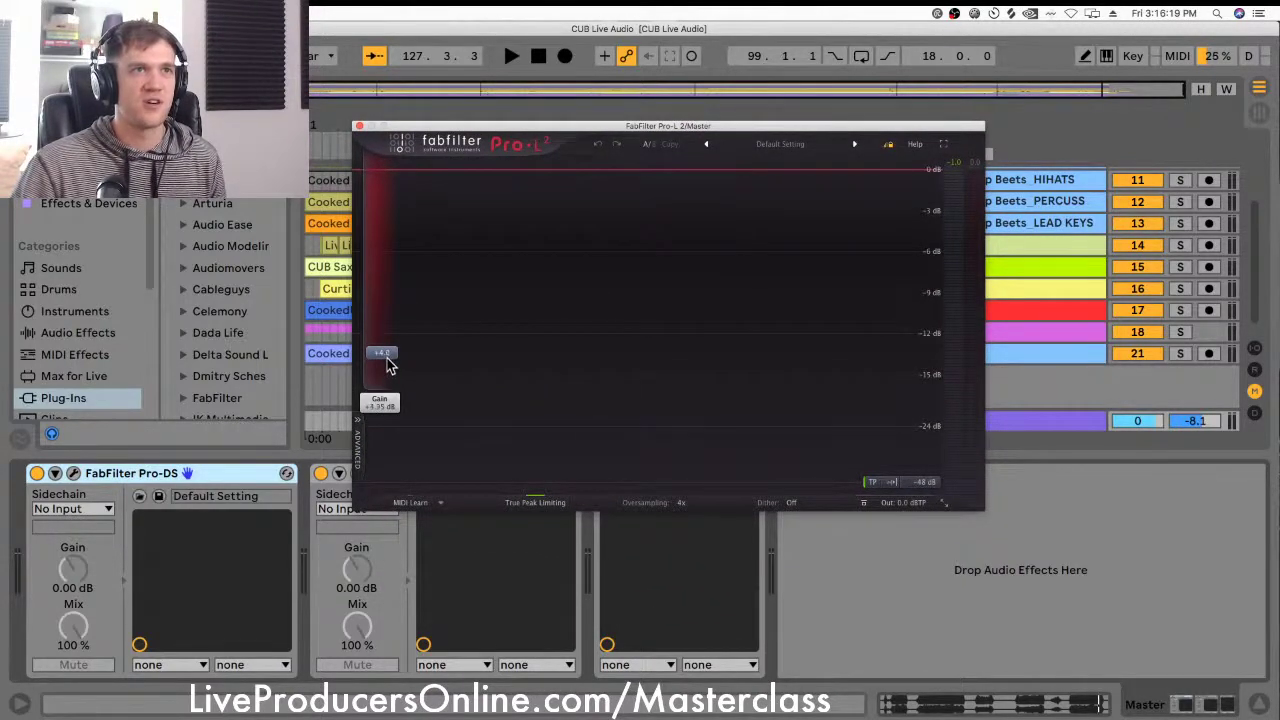
left_click_drag(586, 128, 570, 133)
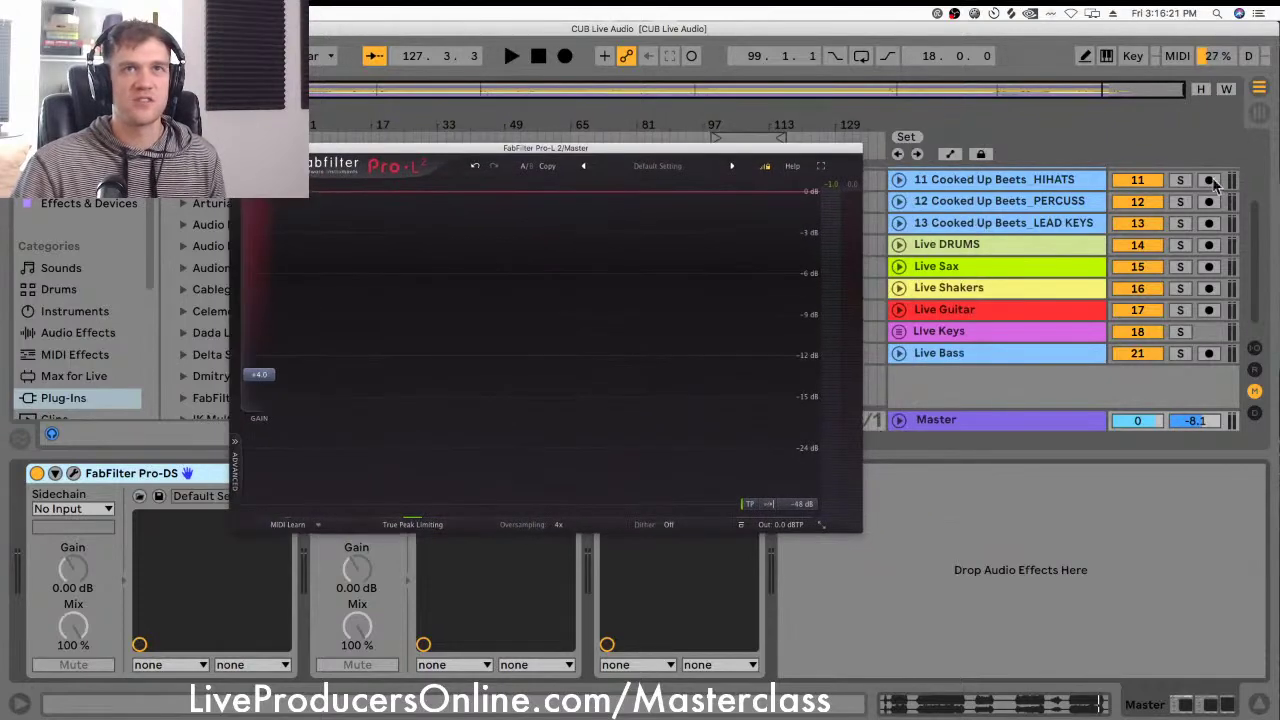
Step: Select the Live DRUMS, Live Sax and Live Shakers tracks together, and return to the Master track's limiter
left_click(1059, 207)
scroll(1059, 211, "up", 3)
scroll(1059, 211, "down", 3)
left_click(1009, 233)
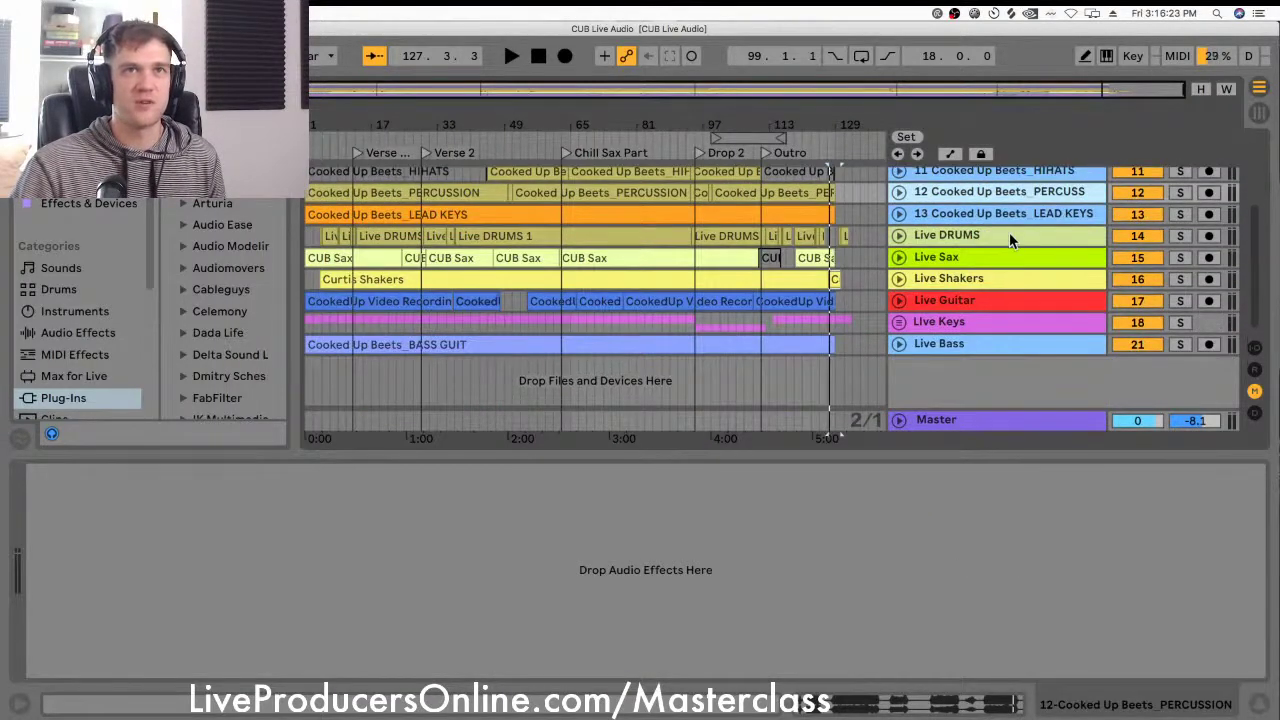
left_click(995, 258, "super")
left_click(988, 280, "super")
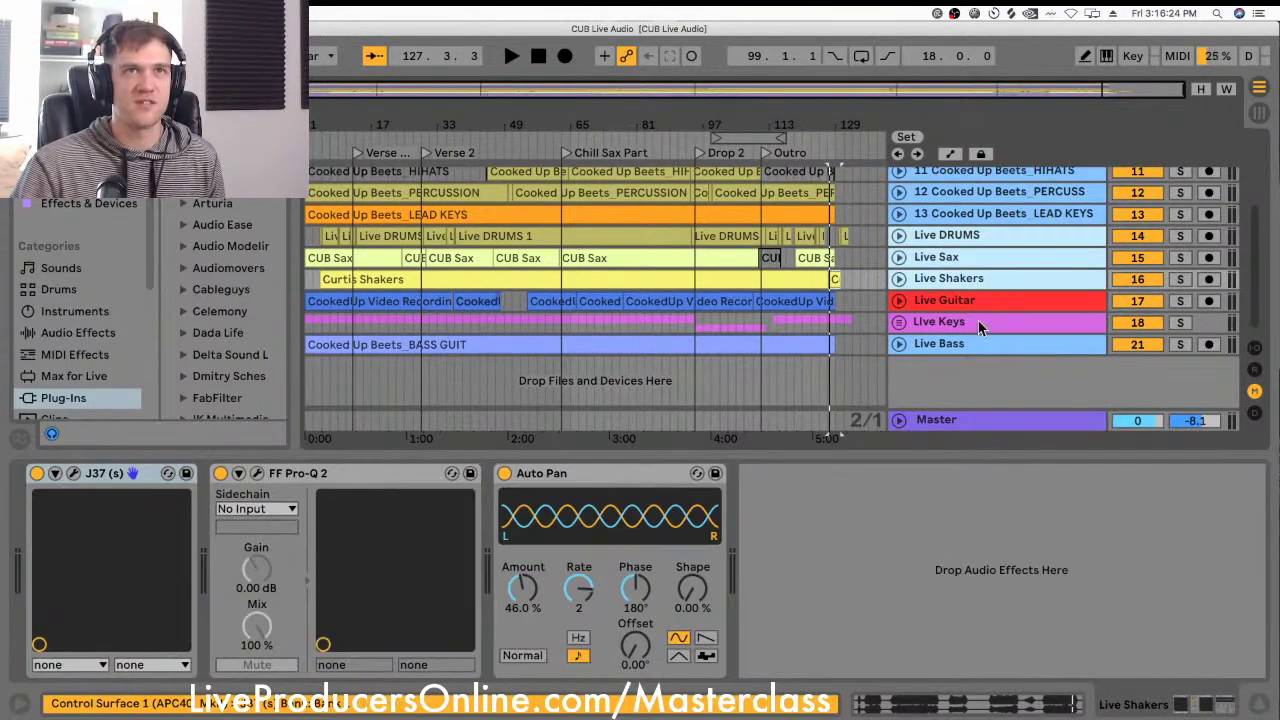
left_click(984, 421)
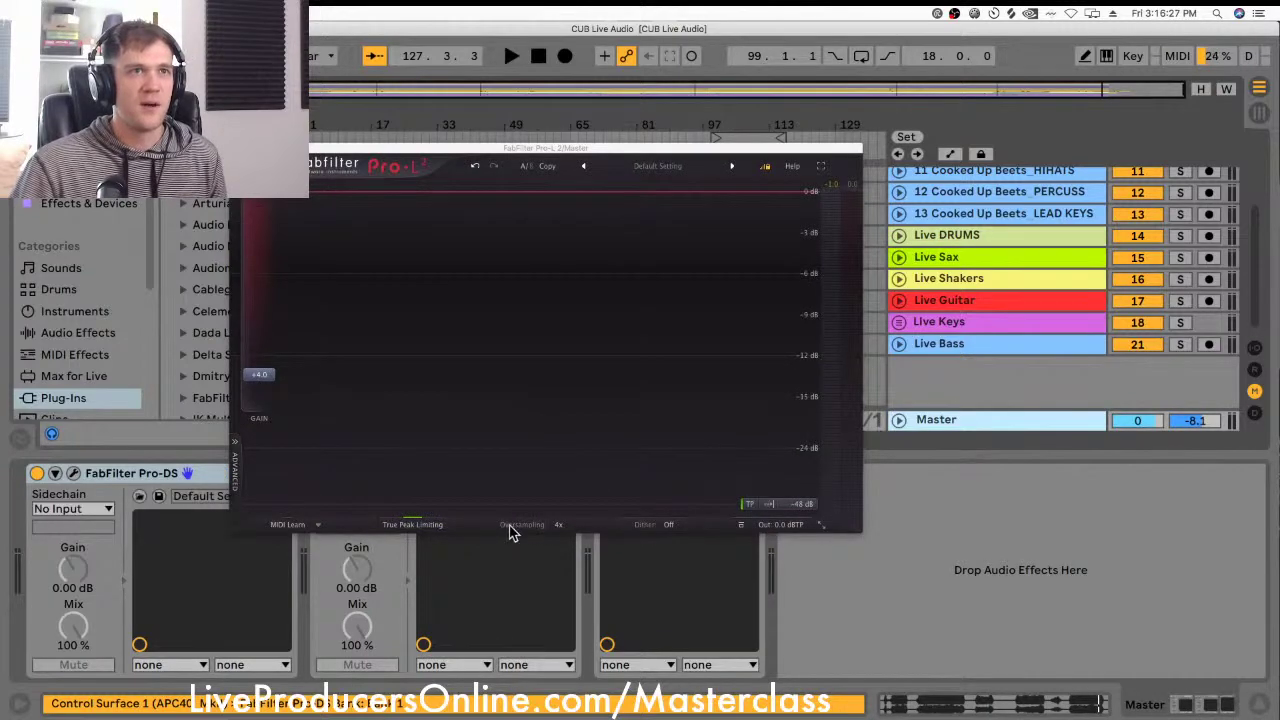
Step: Review the oversampling and dither options of Pro-L 2 on the Master track
left_click(560, 524)
left_click(572, 566)
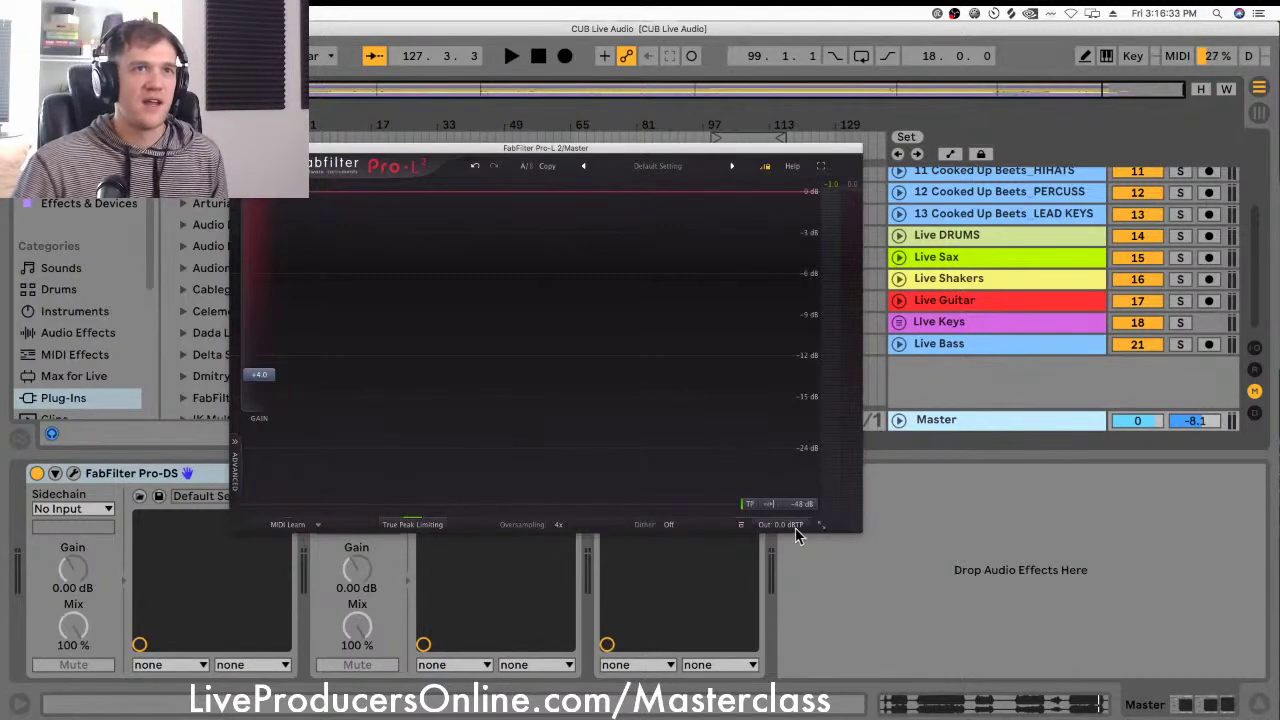
left_click(666, 527)
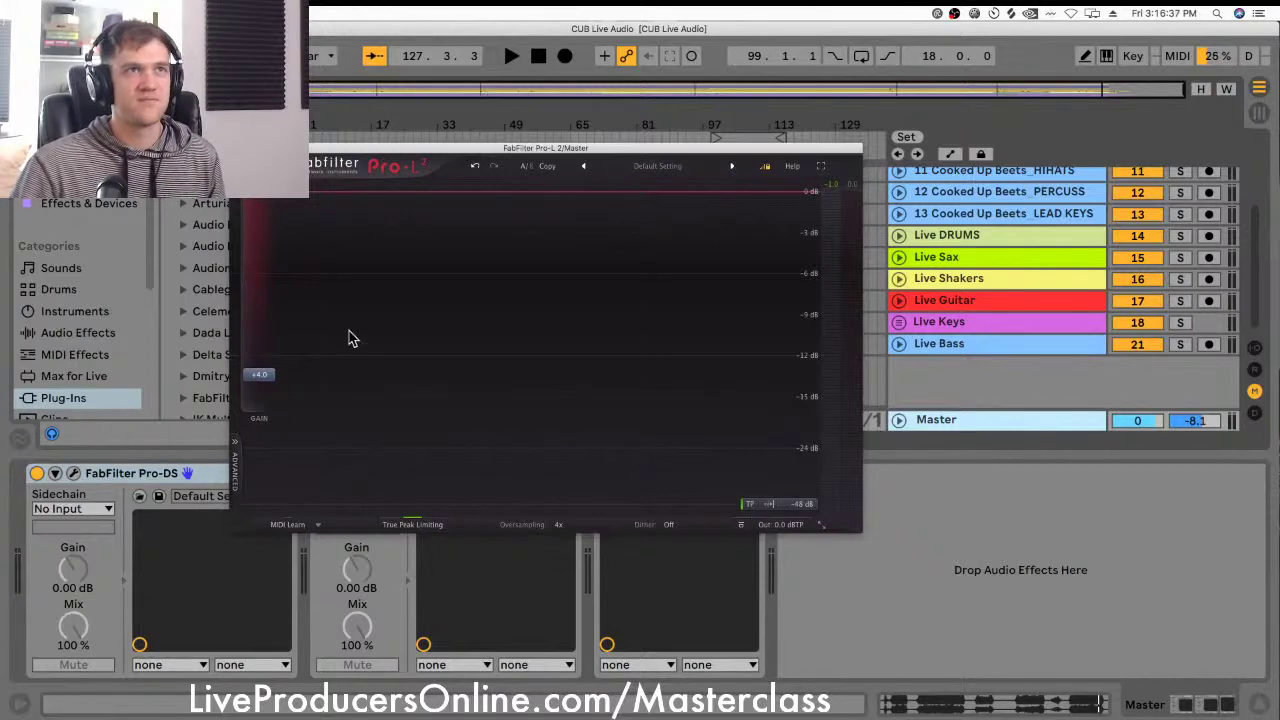
Step: Expand the advanced settings of Pro-L 2, increase the Lookahead time, and close the limiter window
left_click(234, 455)
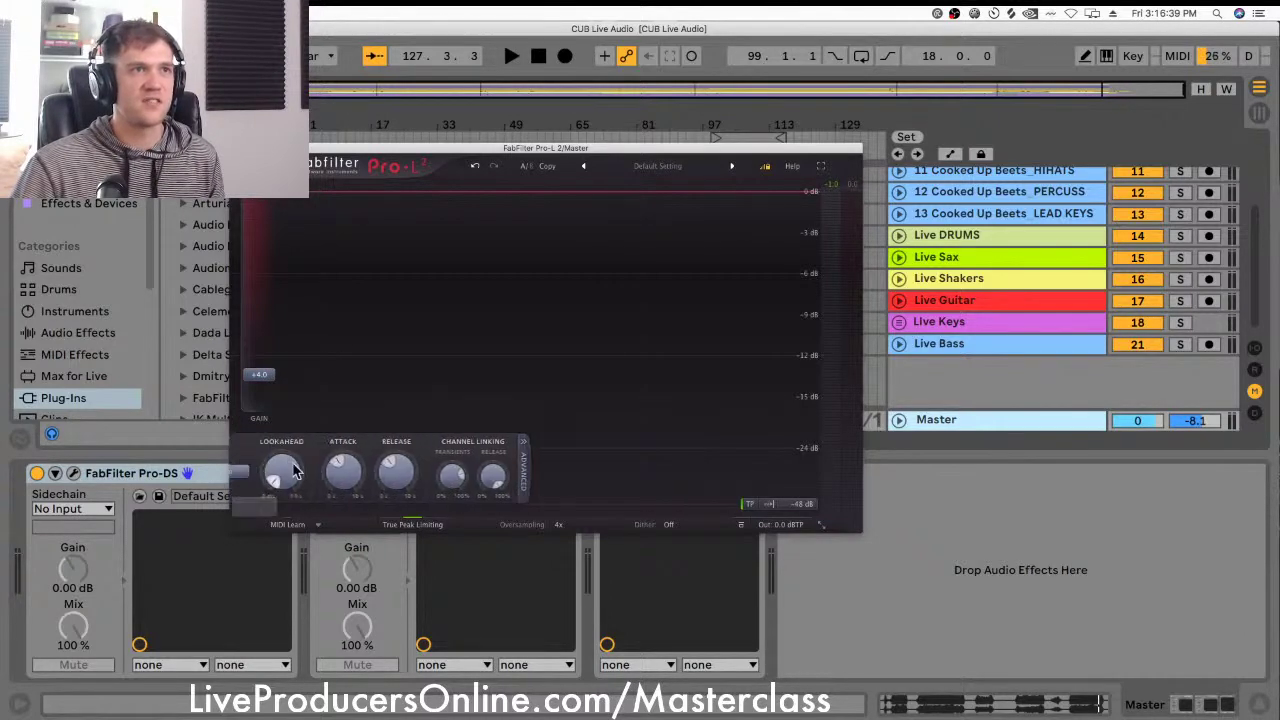
mouse_move(333, 476)
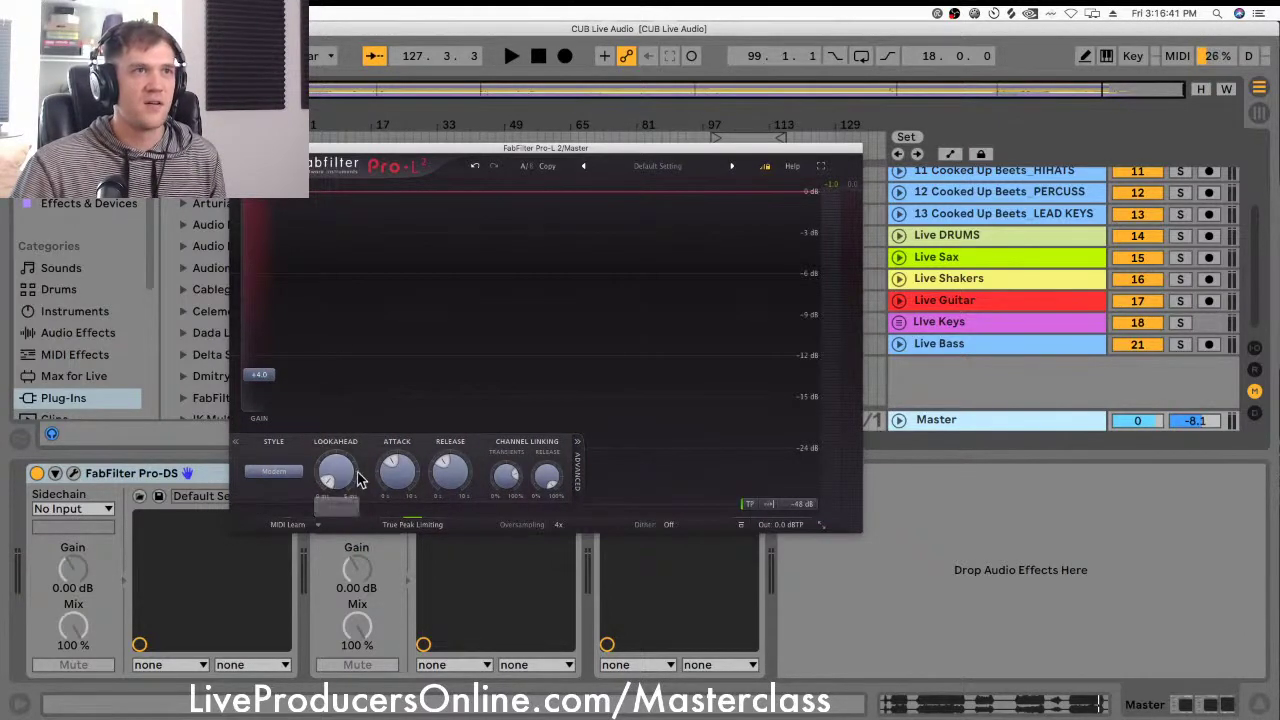
left_click_drag(333, 472, 325, 395)
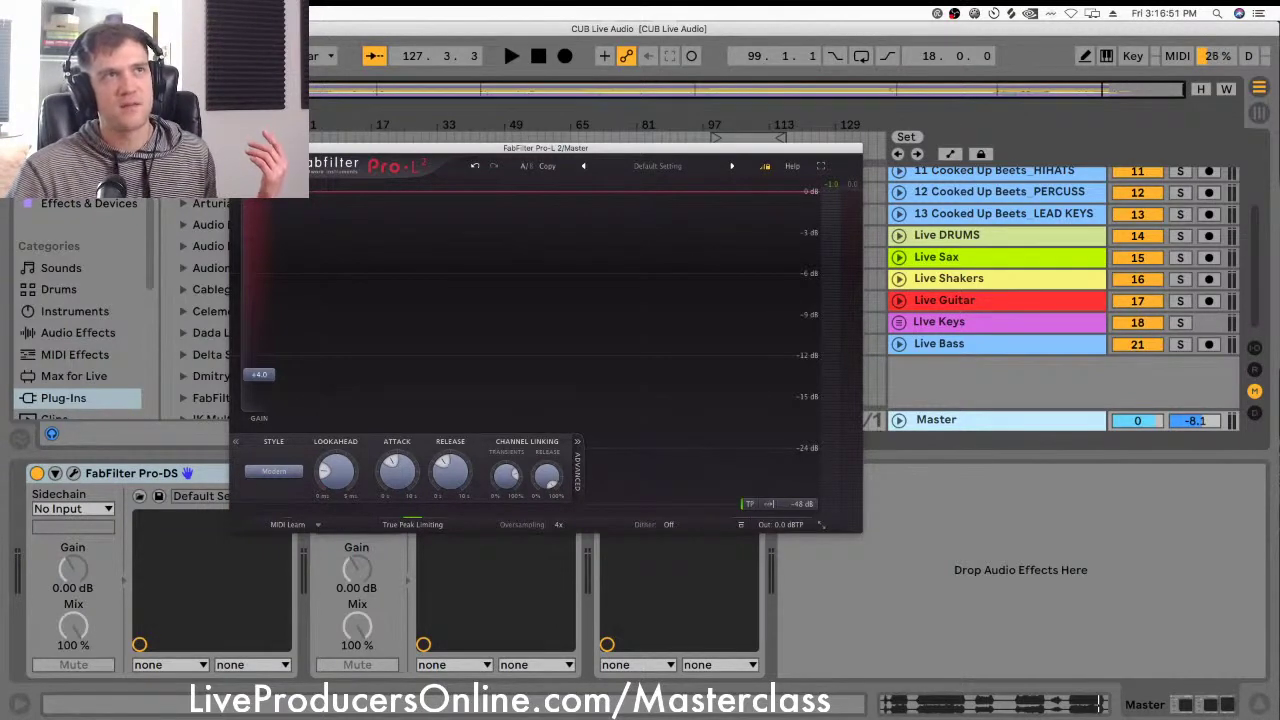
mouse_move(345, 483)
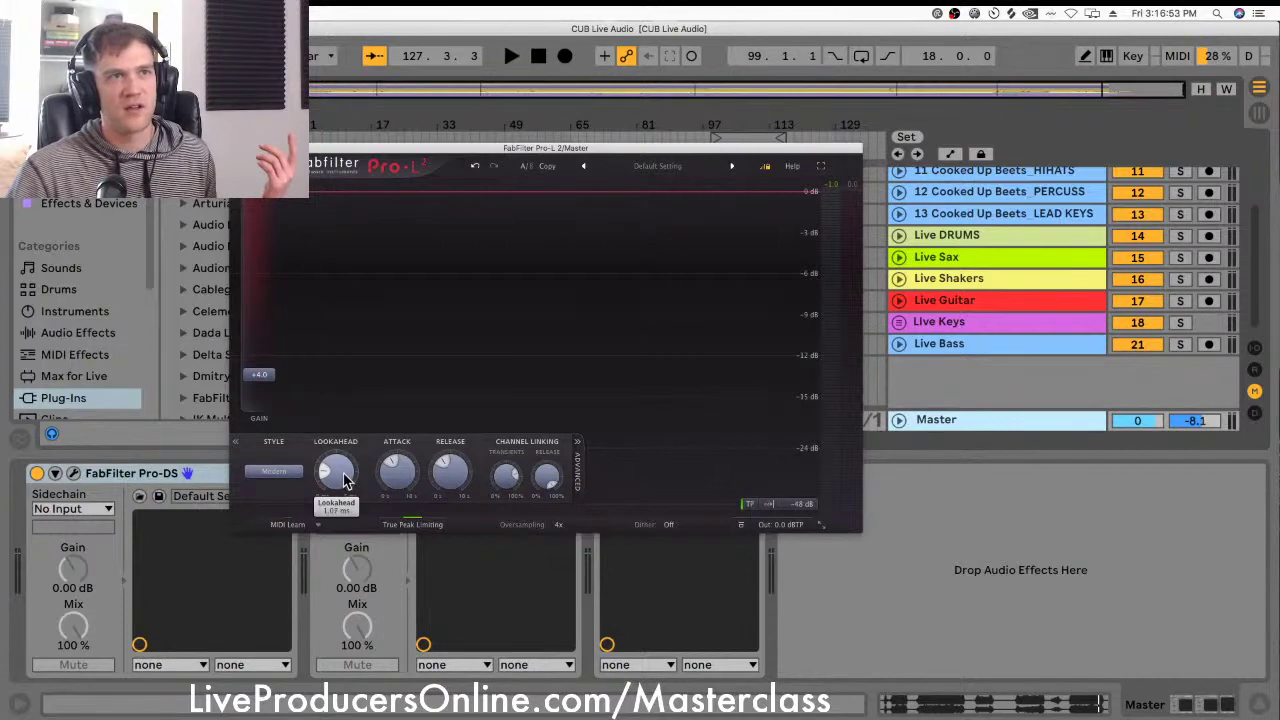
left_click_drag(345, 477, 351, 450)
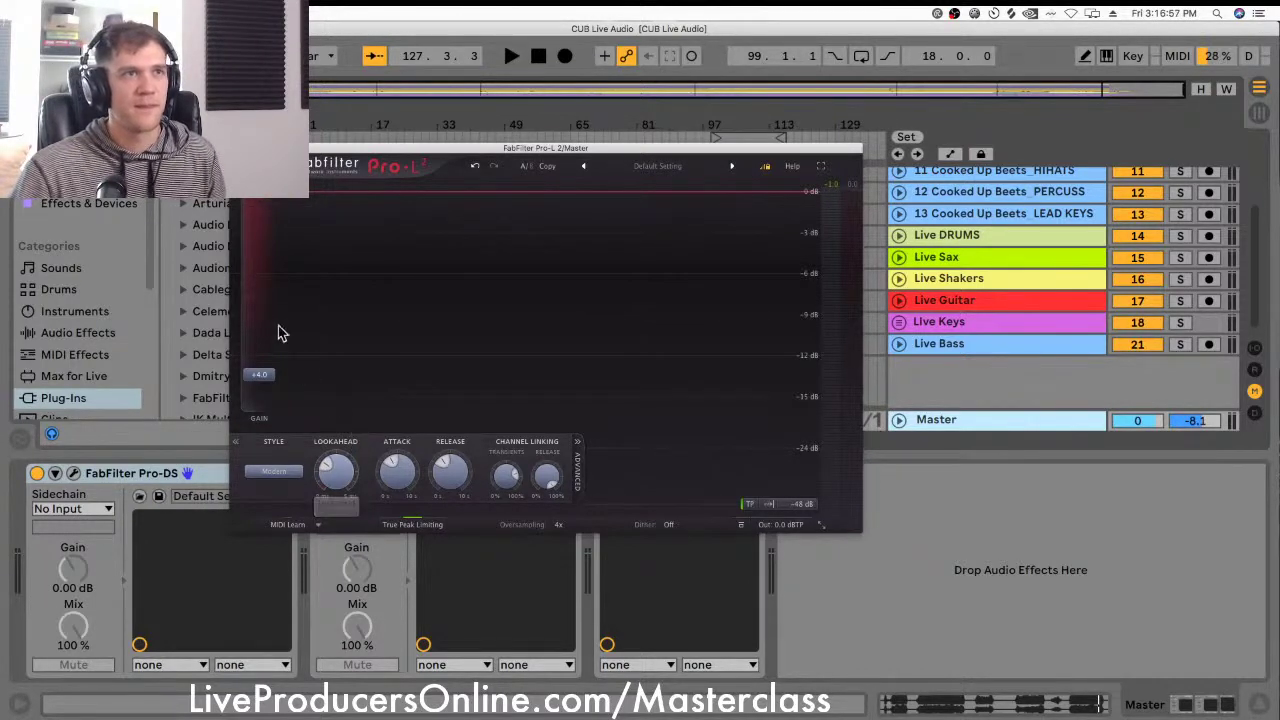
left_click(238, 148)
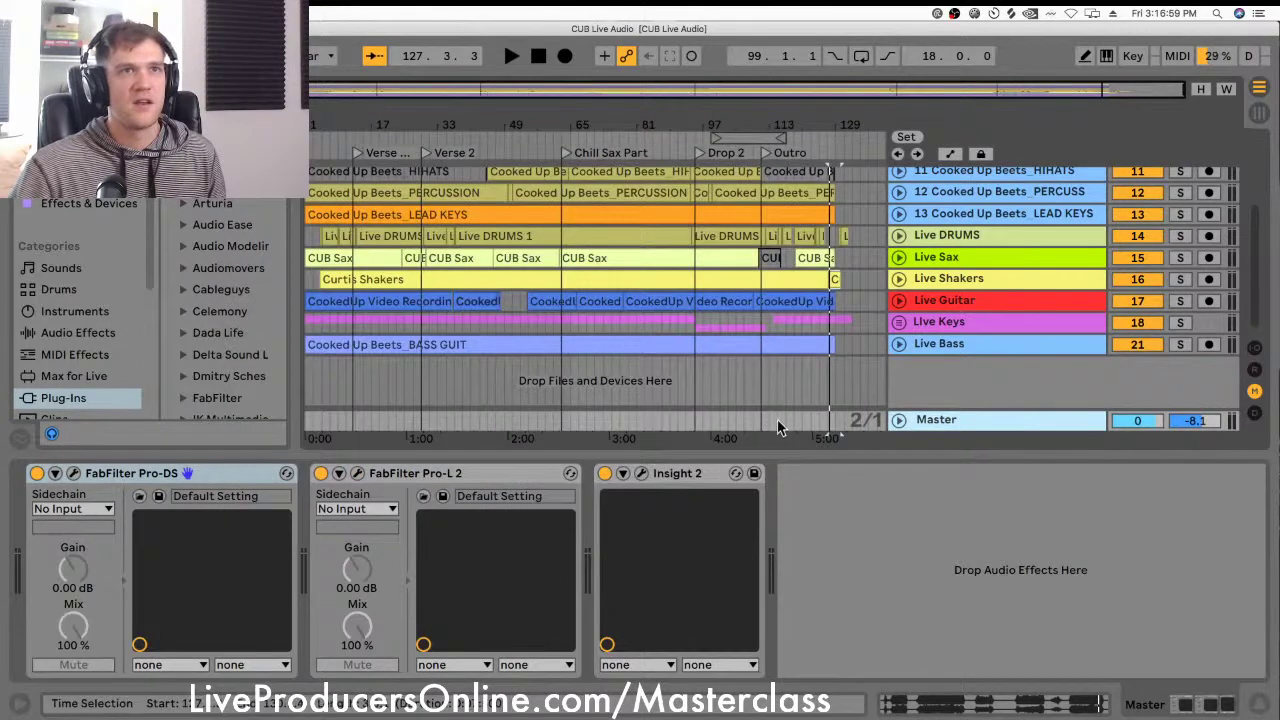
Step: Open the Insight 2 meter on the Master track, place the playback position at bar 51, and show the meter again
left_click(675, 475)
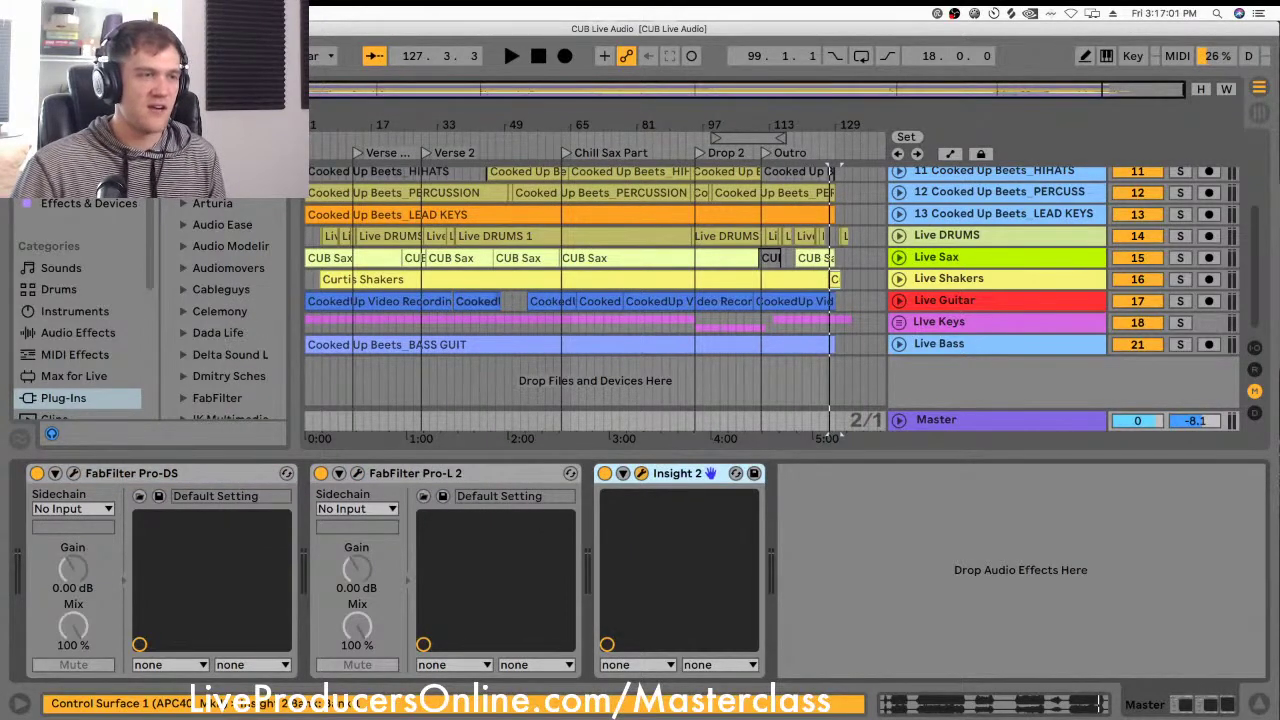
left_click_drag(773, 33, 889, 166)
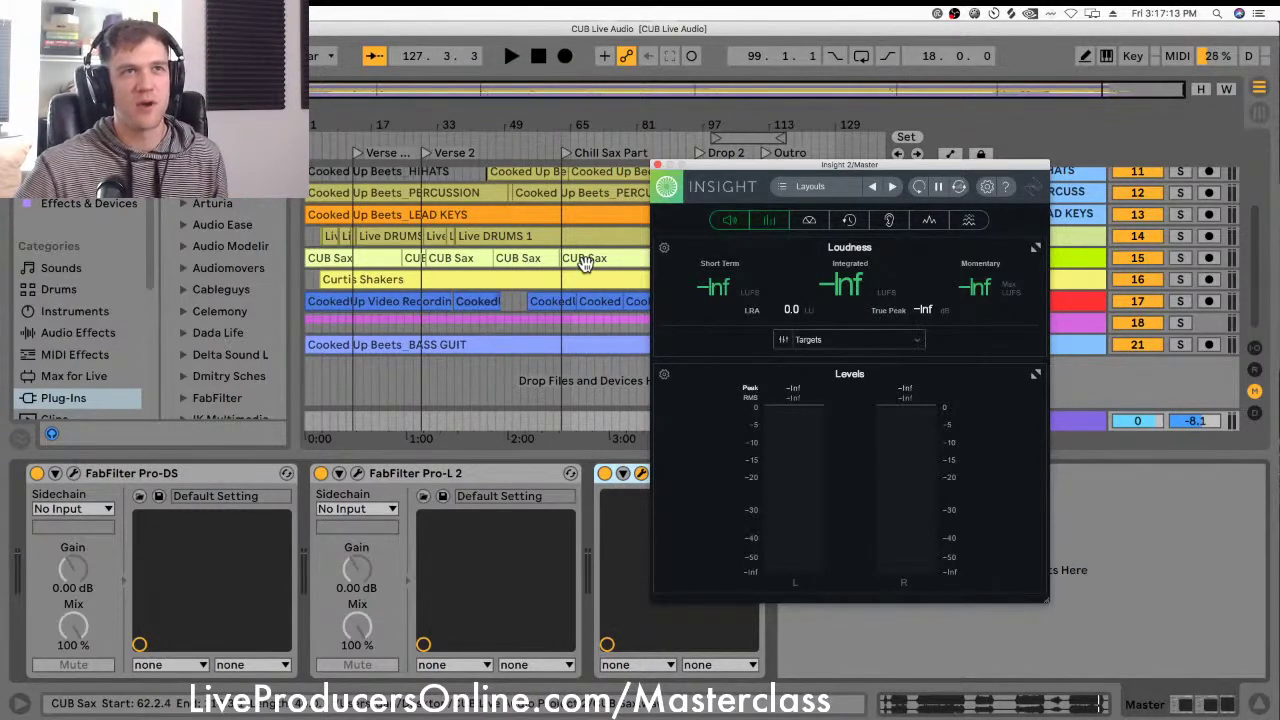
left_click(517, 301)
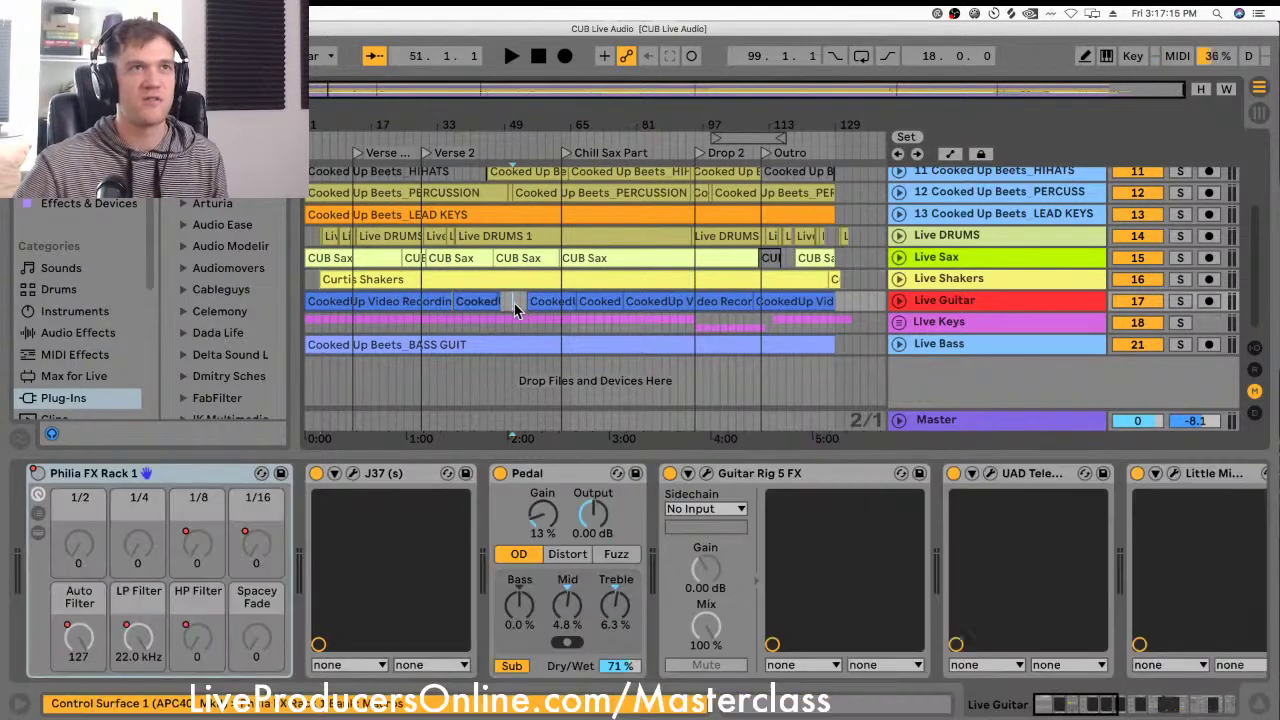
left_click(937, 421)
left_click_drag(820, 173, 691, 121)
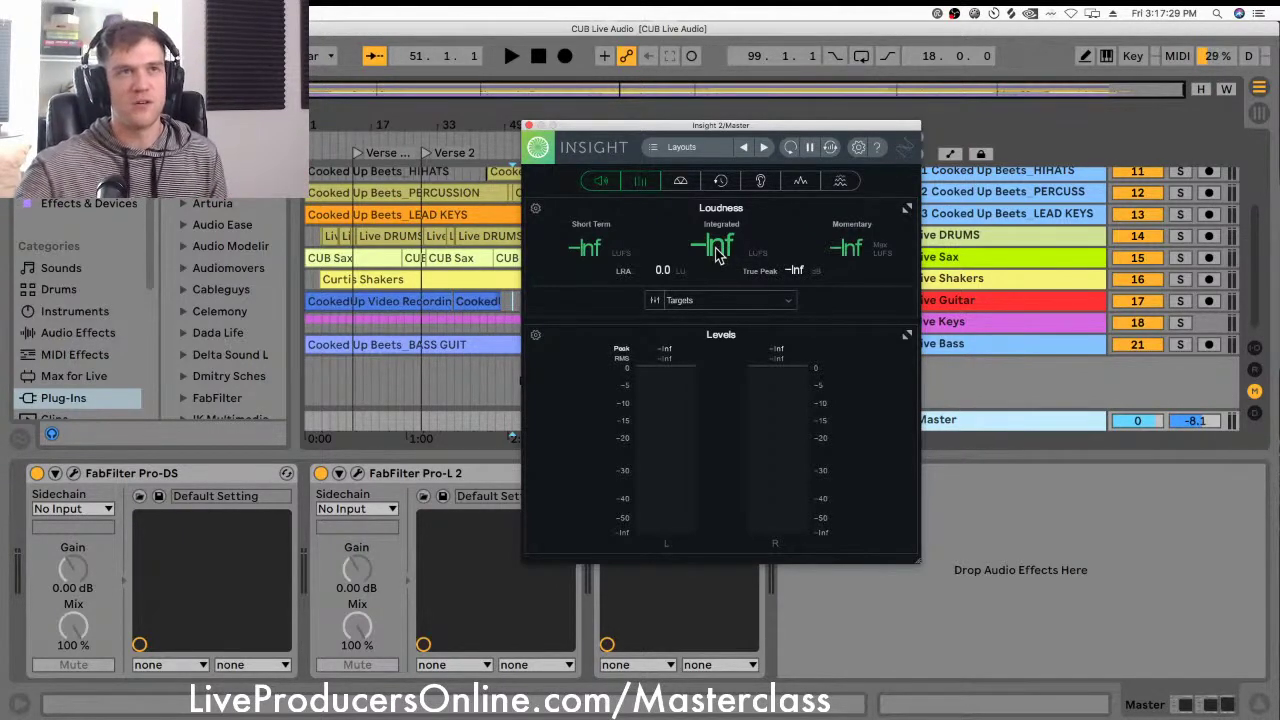
Step: Play the song from bar 51 to check the Master loudness in Insight 2, showing and hiding the History graph
left_click_drag(638, 126, 630, 129)
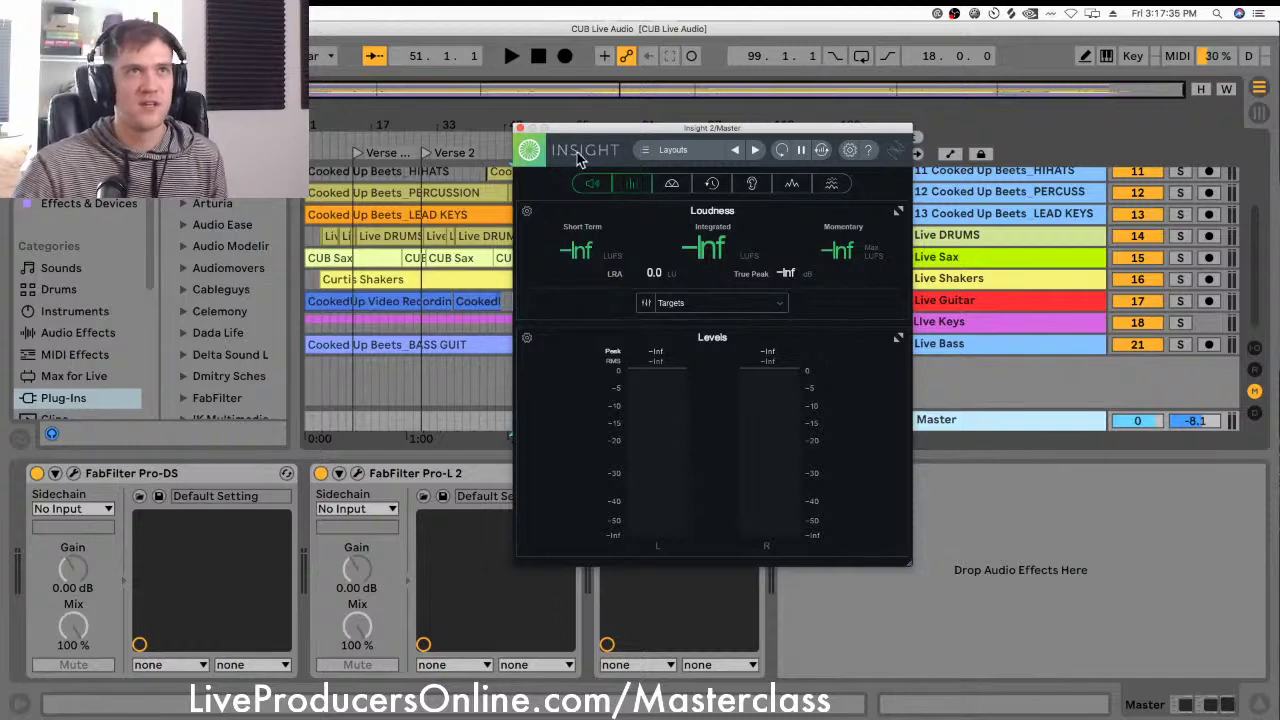
left_click_drag(554, 124, 544, 137)
key("space")
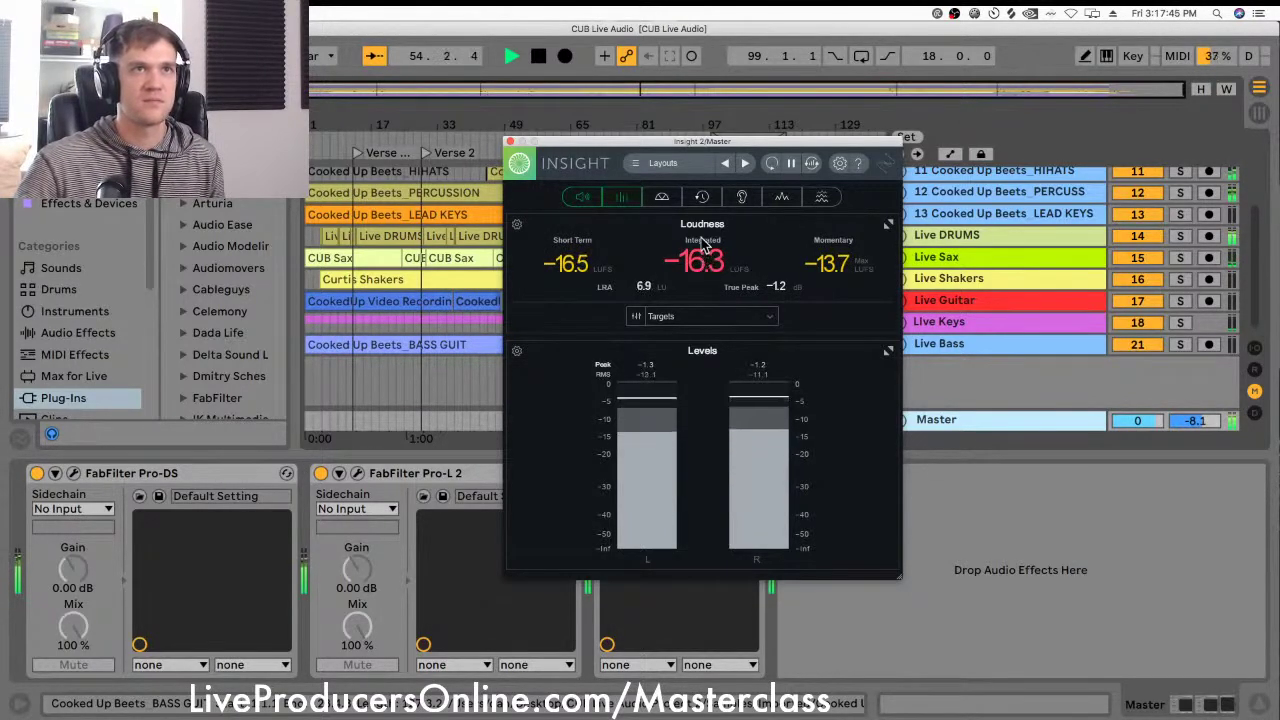
left_click(703, 197)
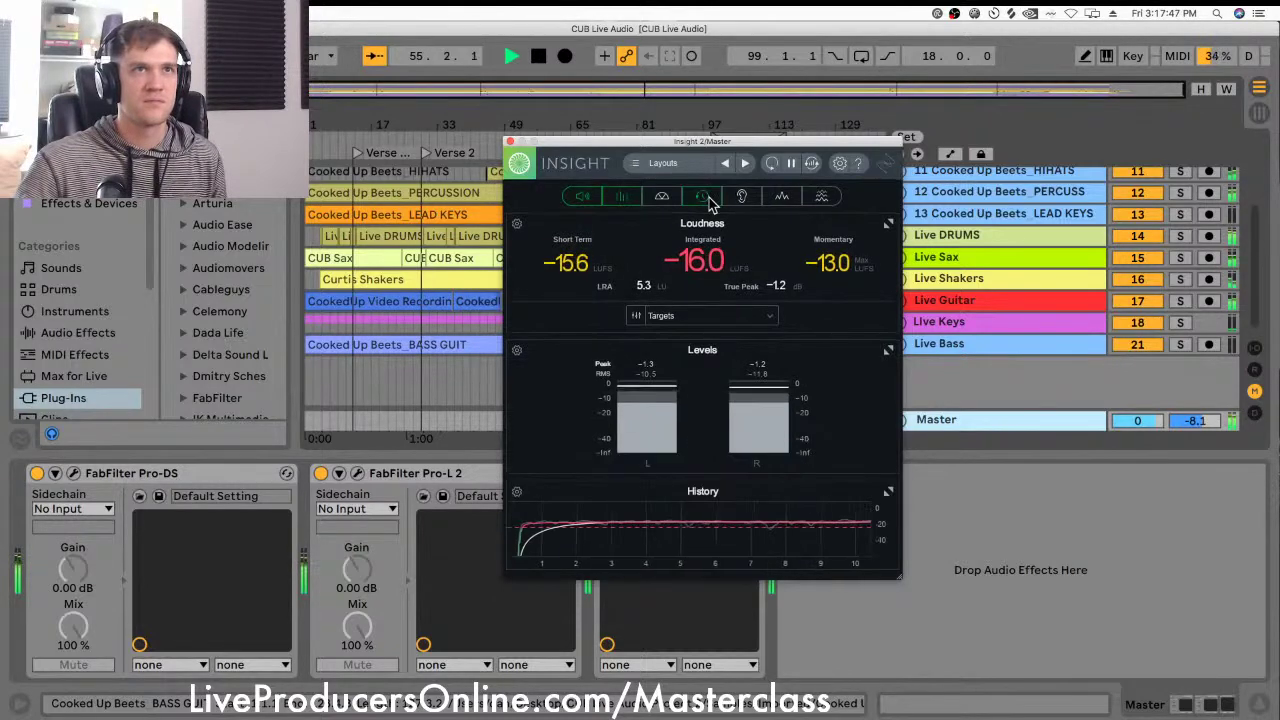
left_click(708, 199)
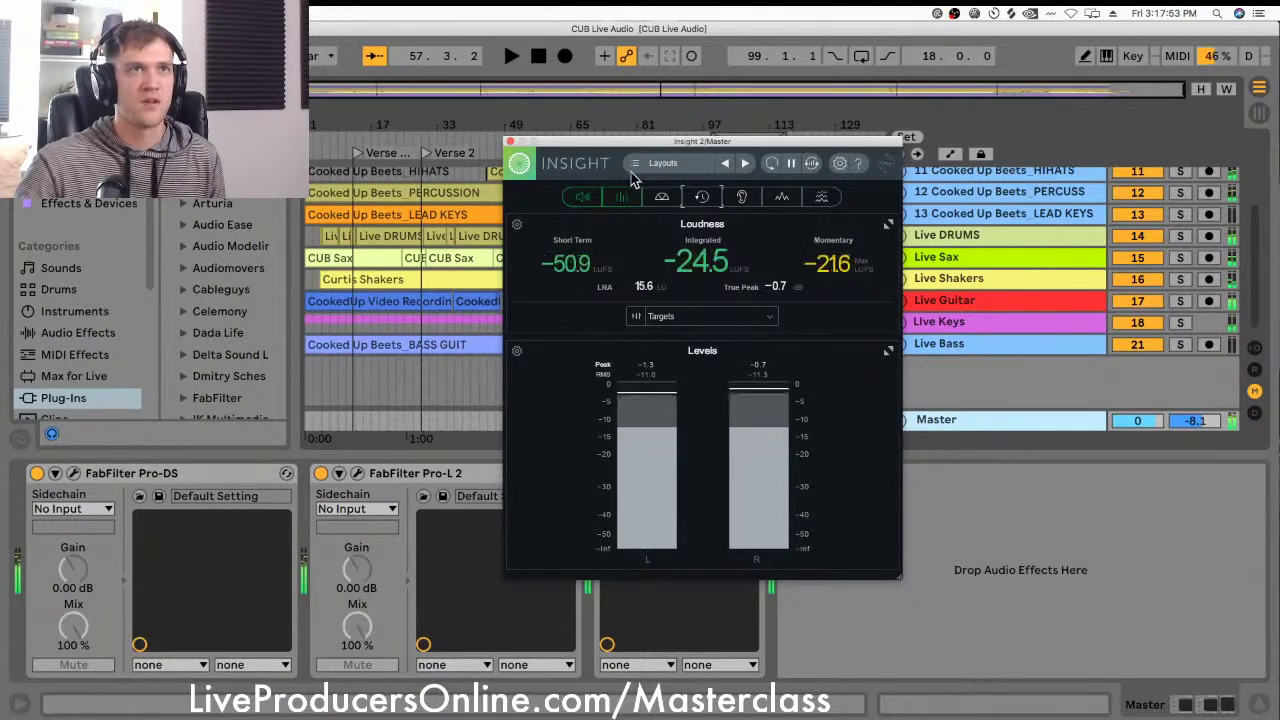
Step: Stop playback and close the Insight 2 meter on the Master track
left_click(602, 132)
key("space")
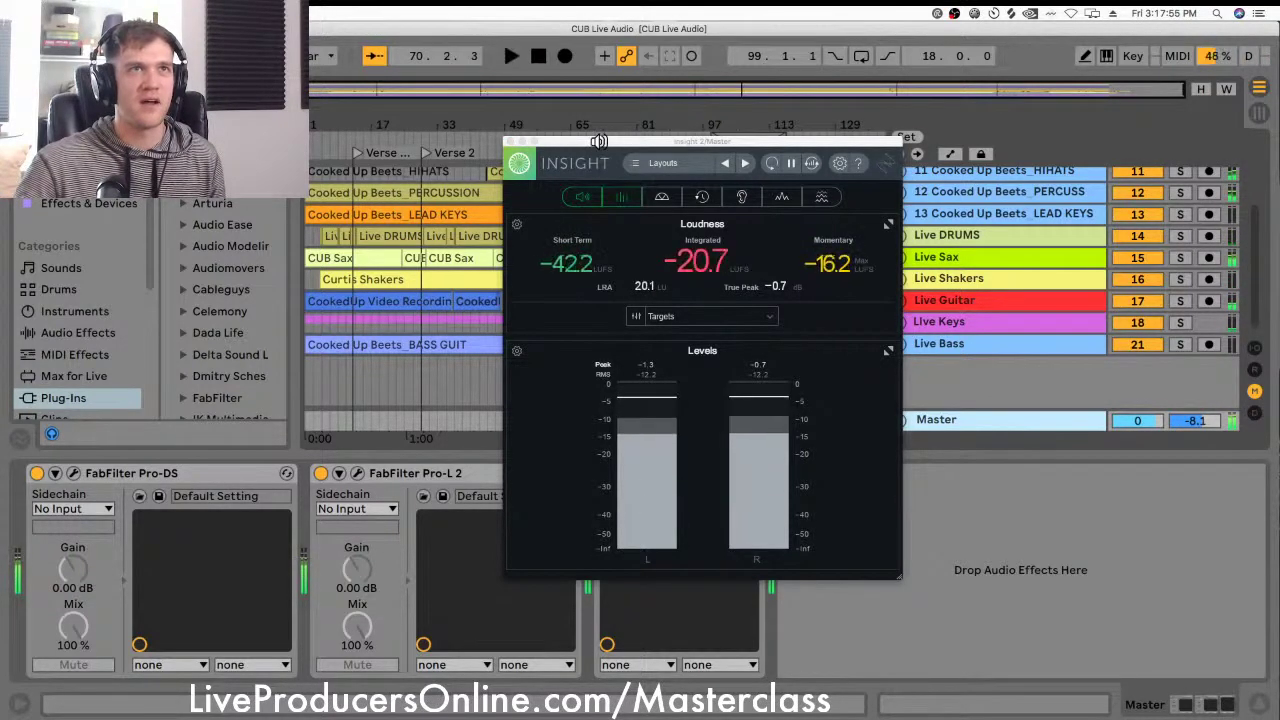
left_click_drag(599, 143, 578, 170)
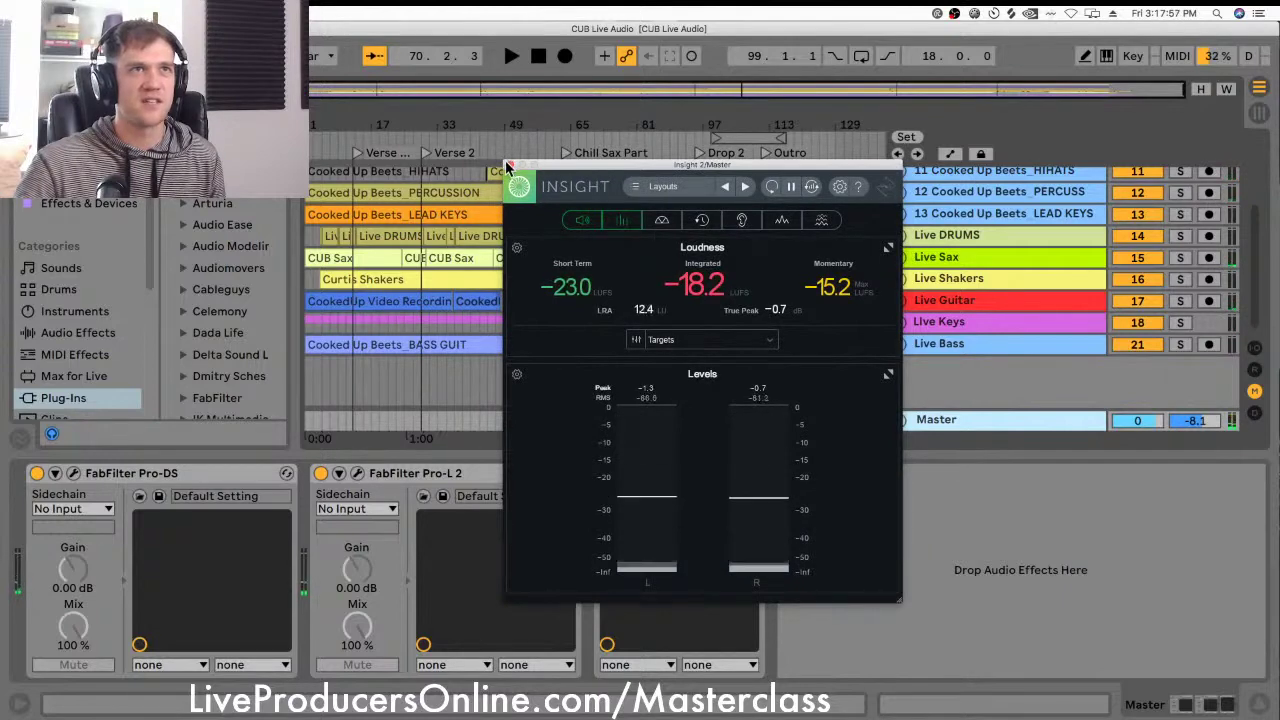
left_click(510, 165)
Step: Review the gain of Pro-L 2 on the Master track, close it, and listen briefly to the song from bar 51
scroll(617, 262, "up", 1)
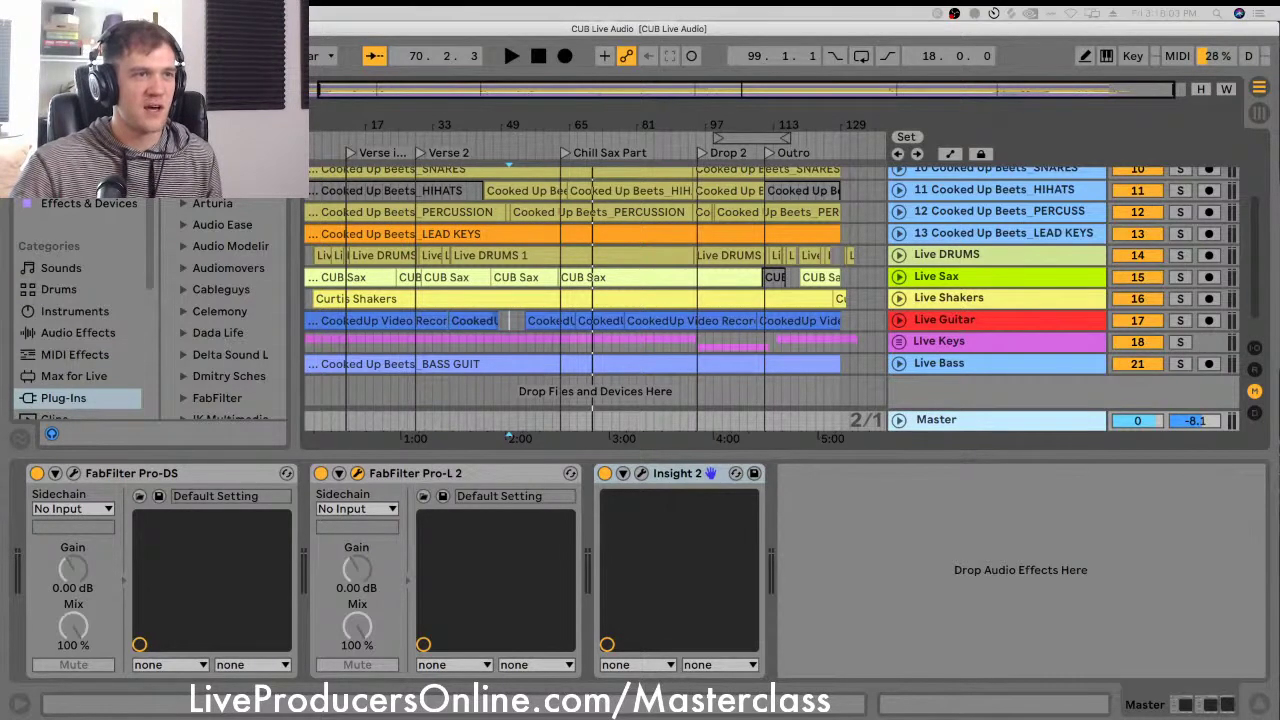
left_click(354, 473)
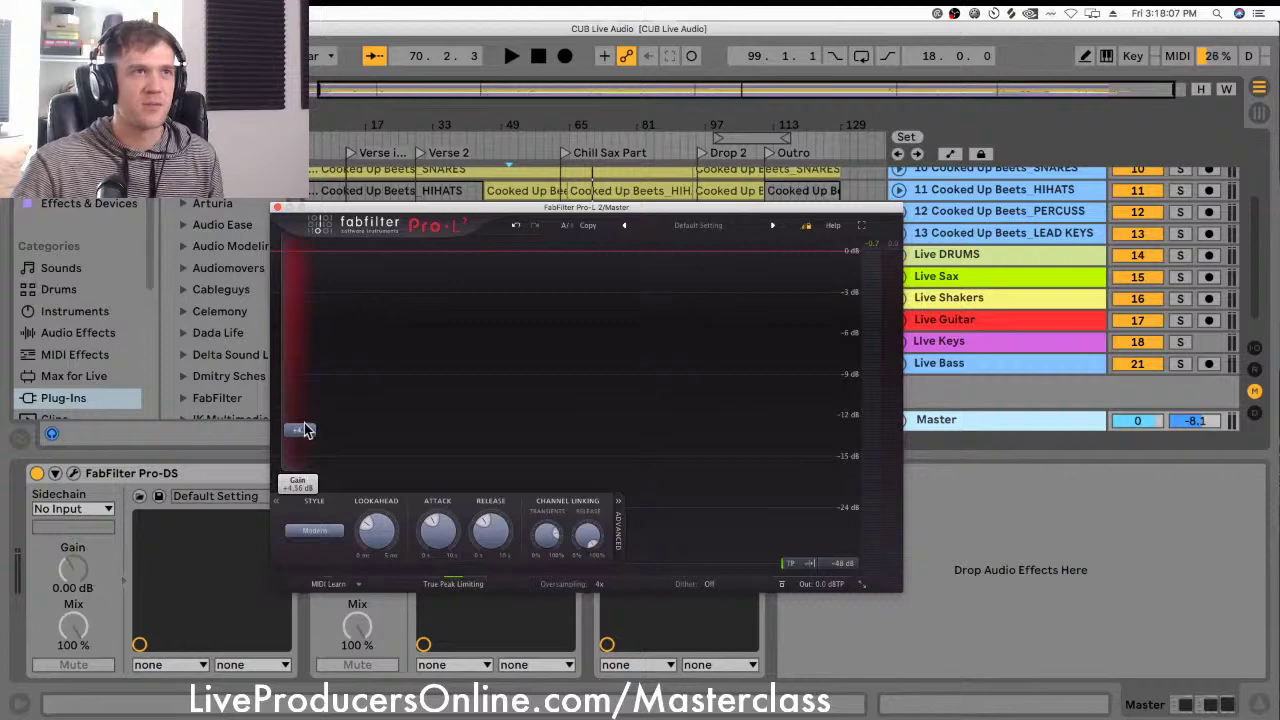
left_click(278, 208)
key("space")
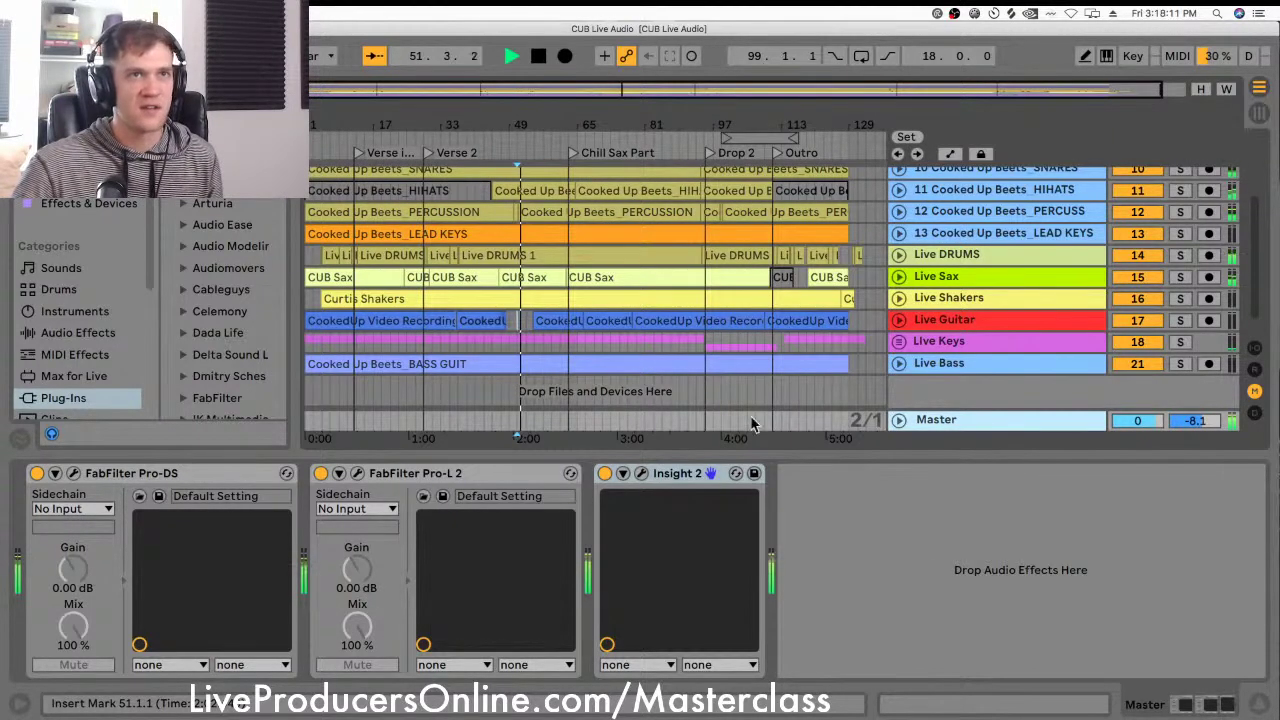
key("space")
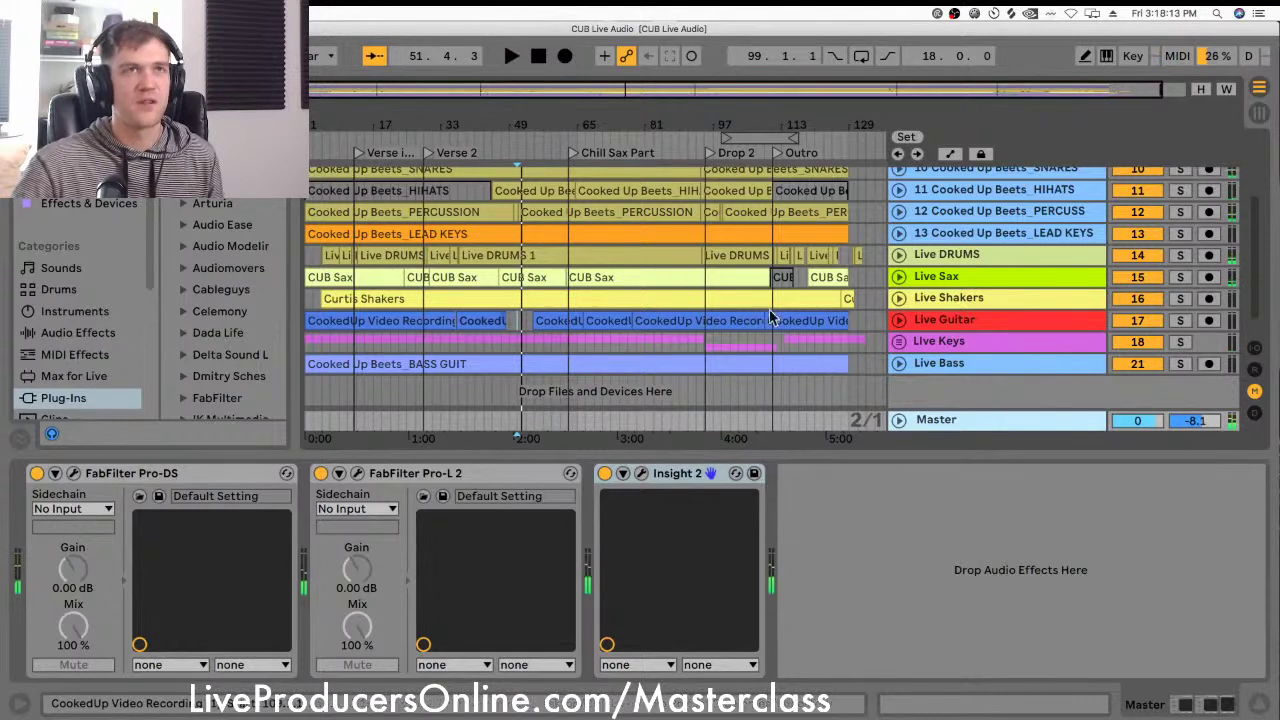
Step: Expand the Live DRUMS track, select its clip at the Verse interlude, and play it with the track soloed
left_click(933, 256)
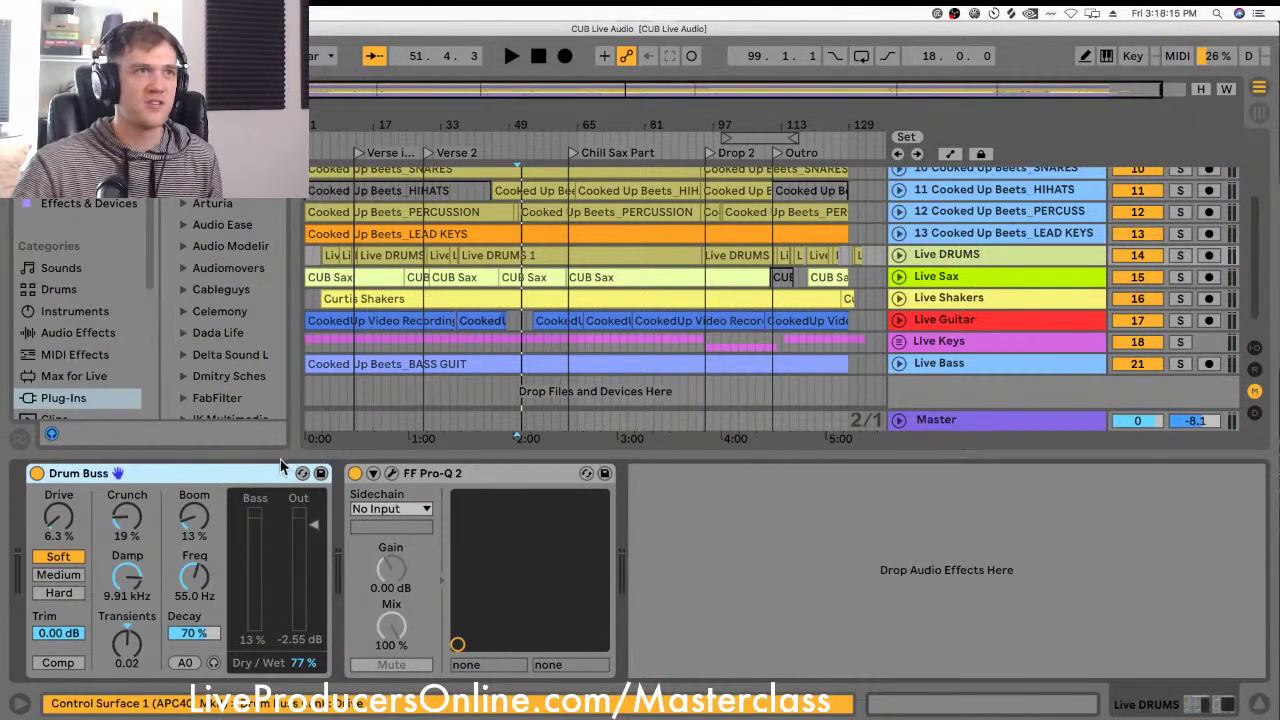
left_click(898, 256)
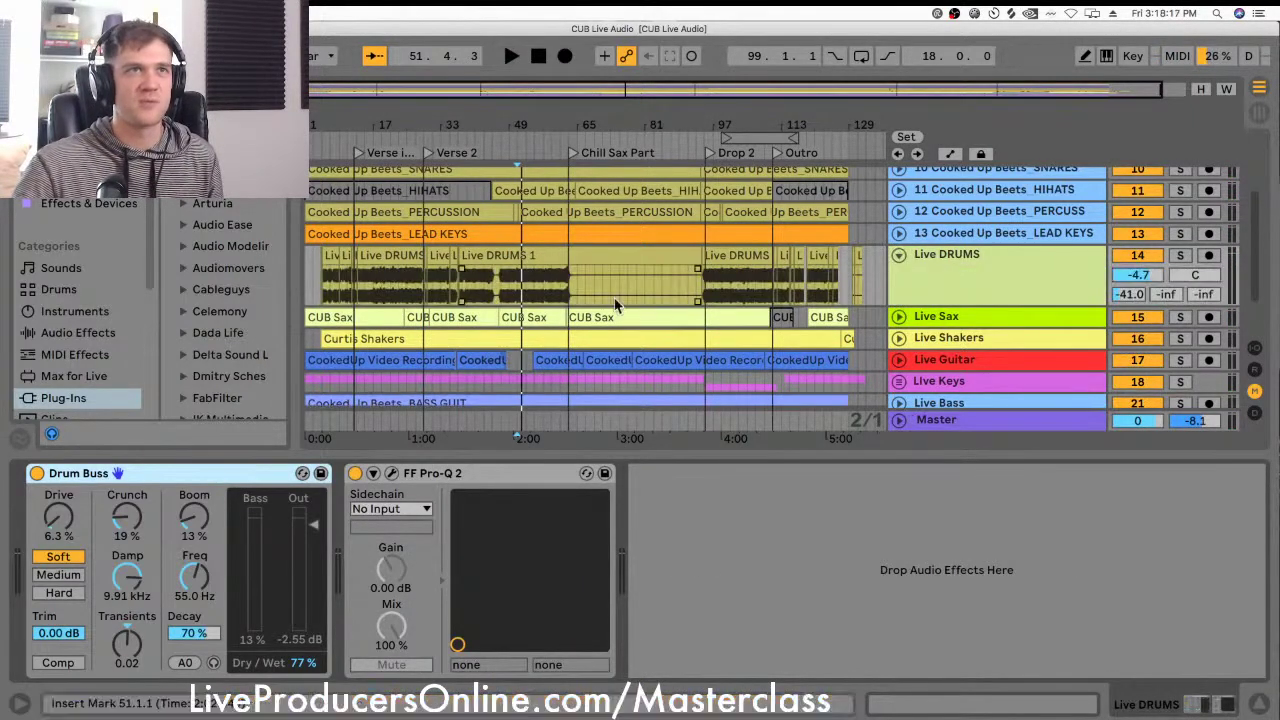
left_click(369, 252)
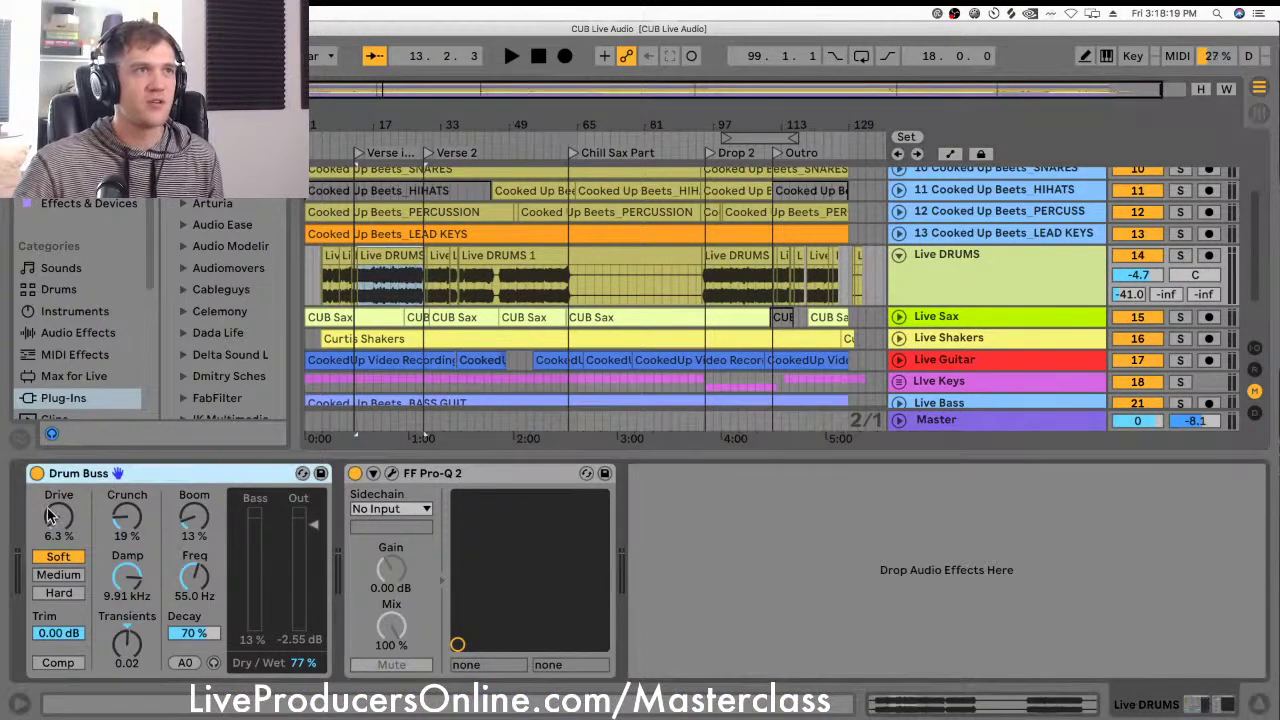
key("space")
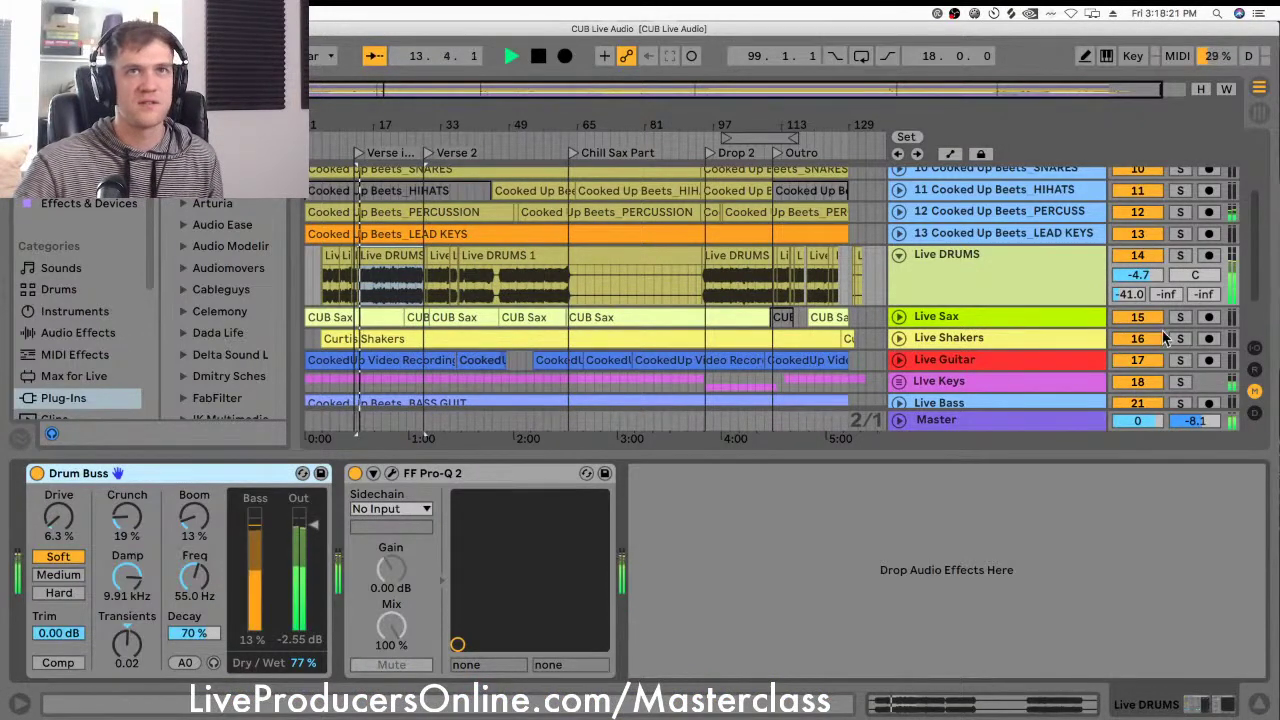
left_click(1180, 256)
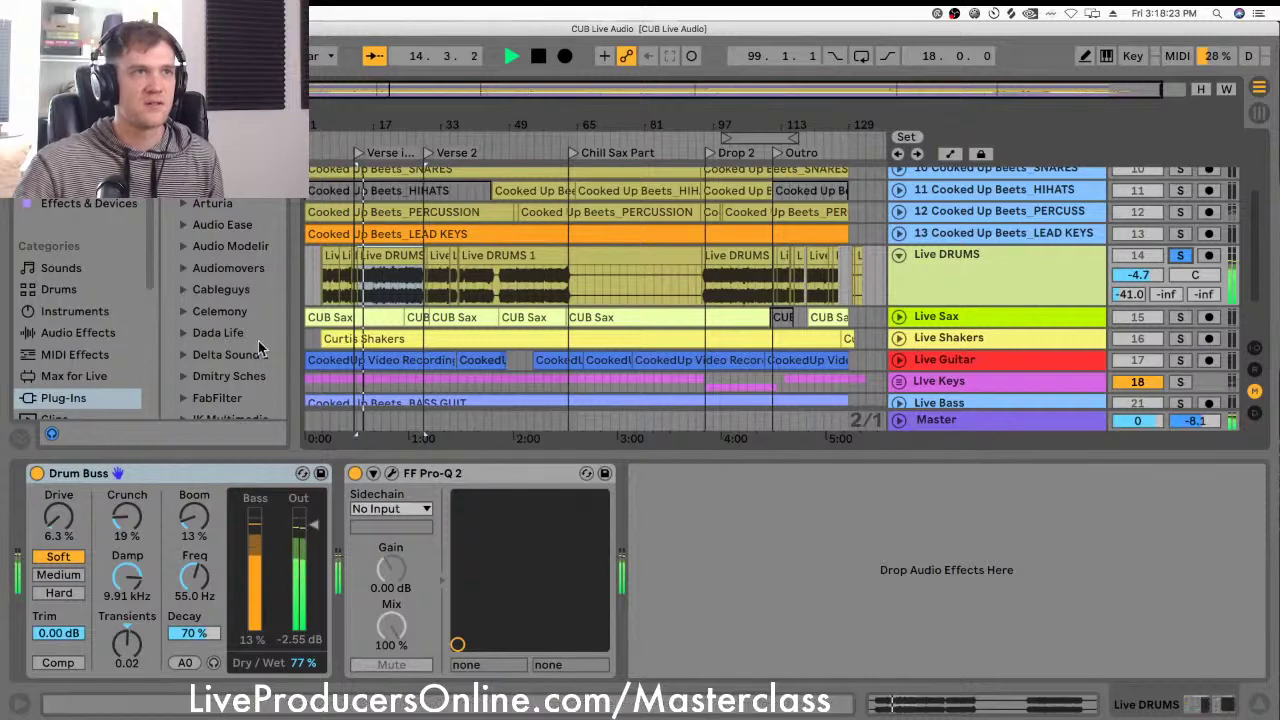
Step: Bypass Drum Buss on Live DRUMS during playback to hear the dry drums, and re-enable it
key("plus")
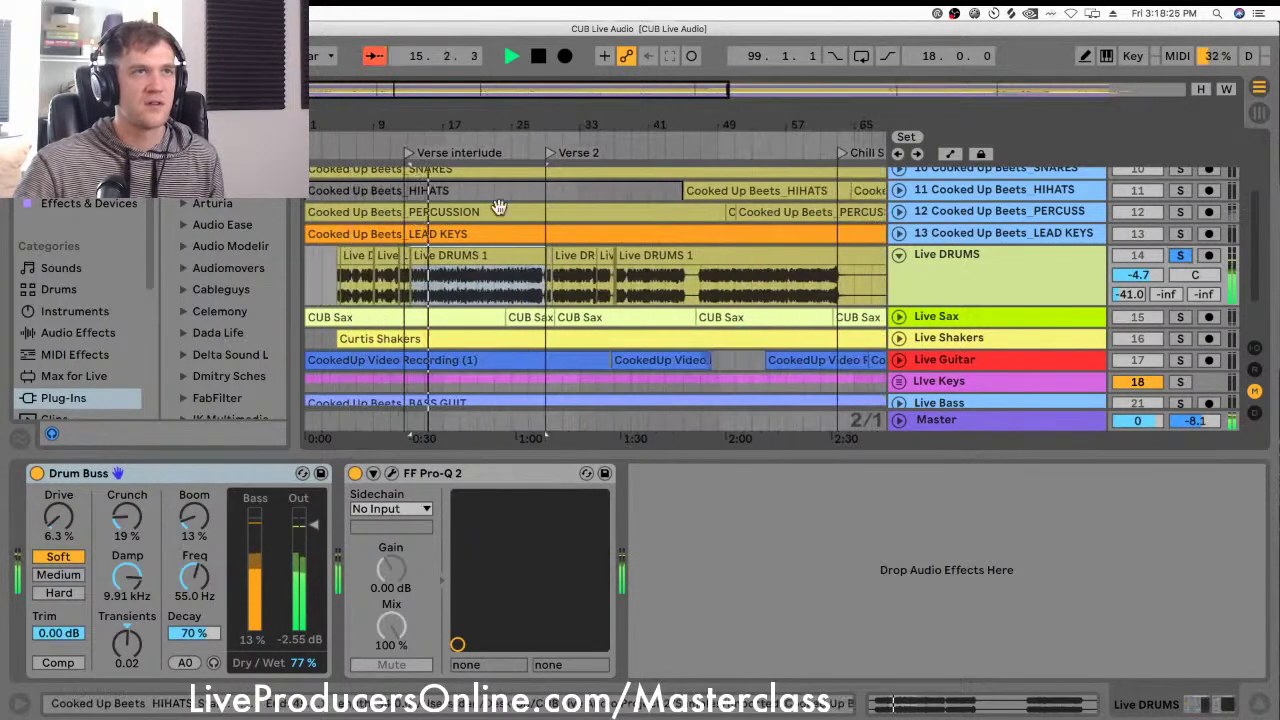
left_click(37, 473)
key("space")
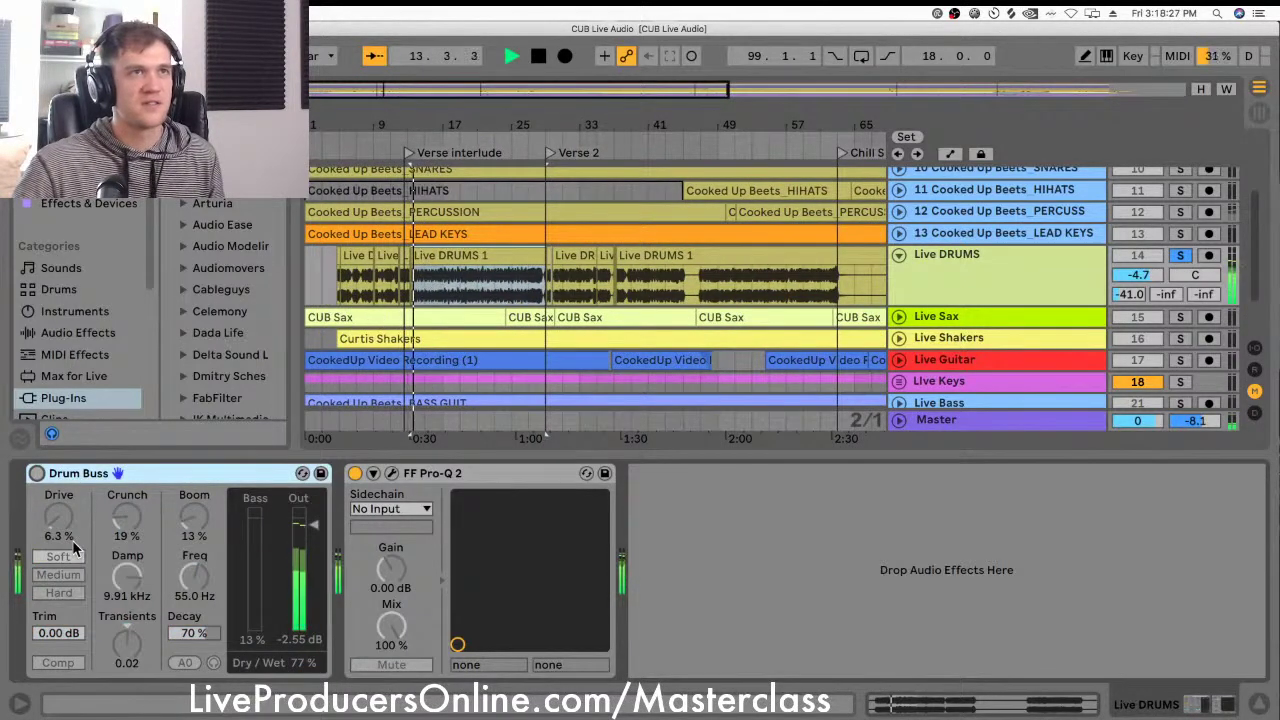
key("space")
left_click(37, 473)
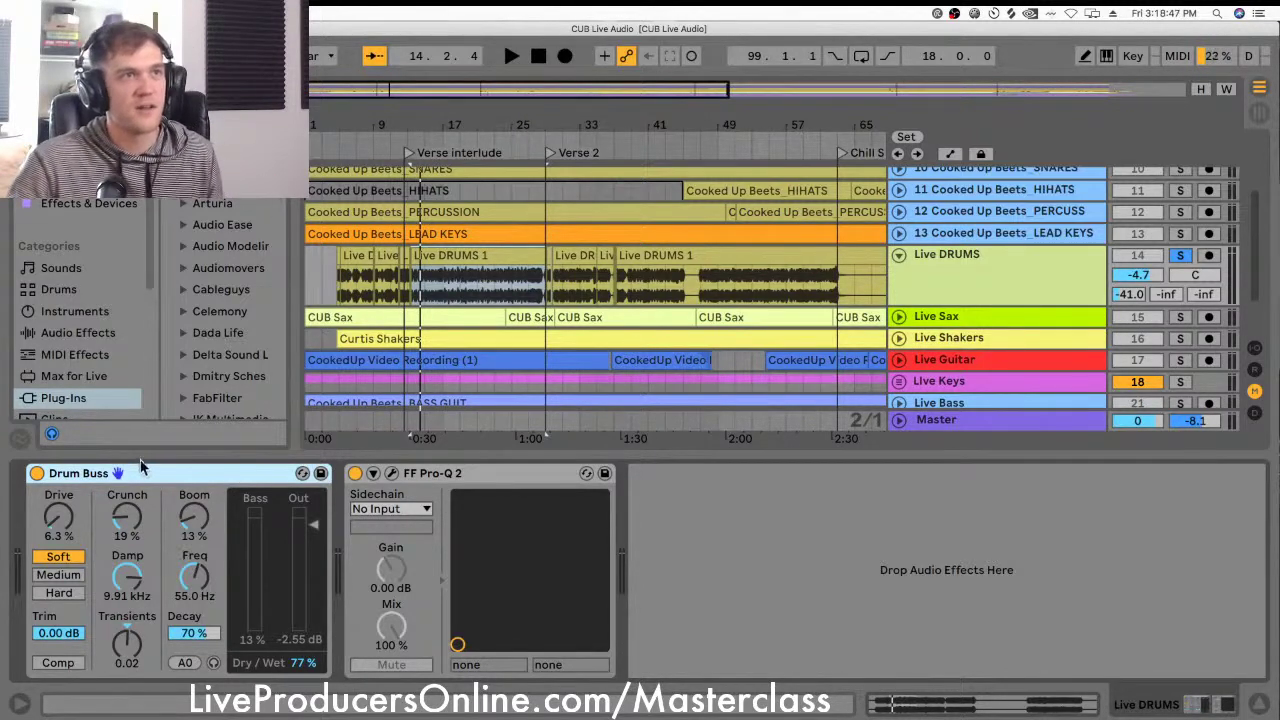
Step: Set Drum Buss on Live DRUMS to Drive 8.7 %, Crunch 23 %, output -3.66 dB and Transients 0.03
left_click_drag(62, 518, 63, 515)
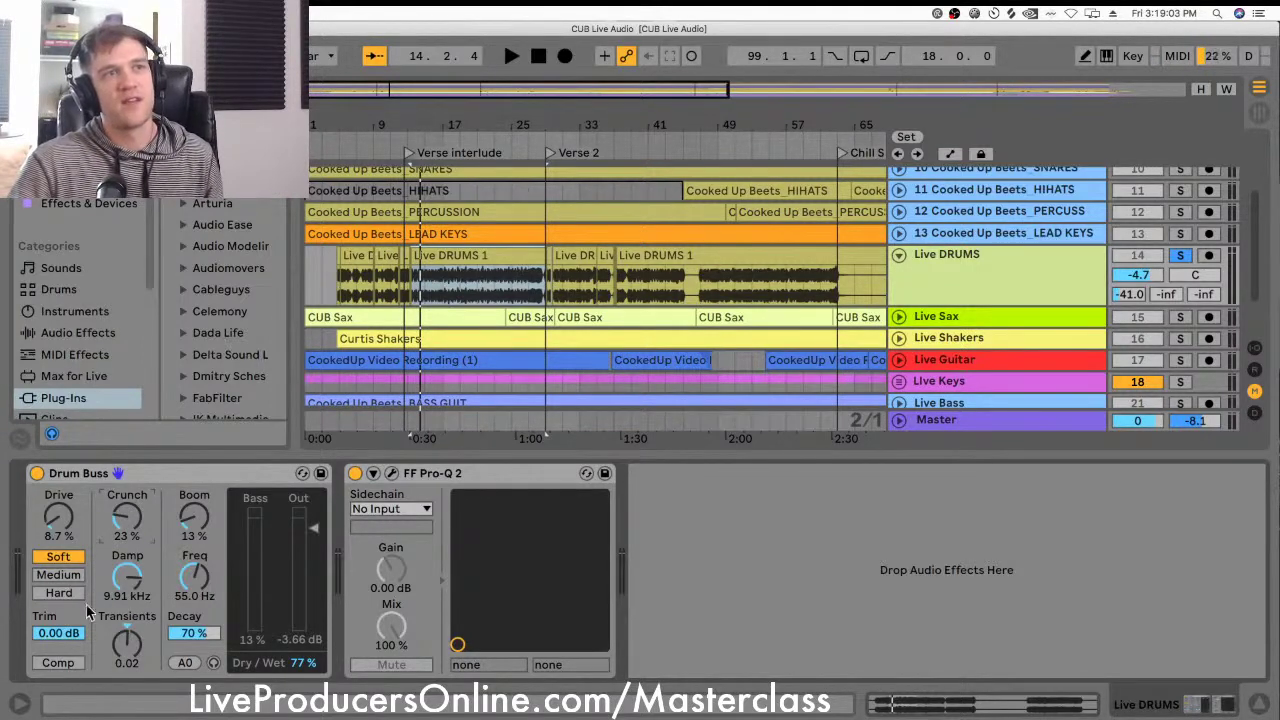
key("space")
left_click_drag(127, 597, 117, 645)
key("space")
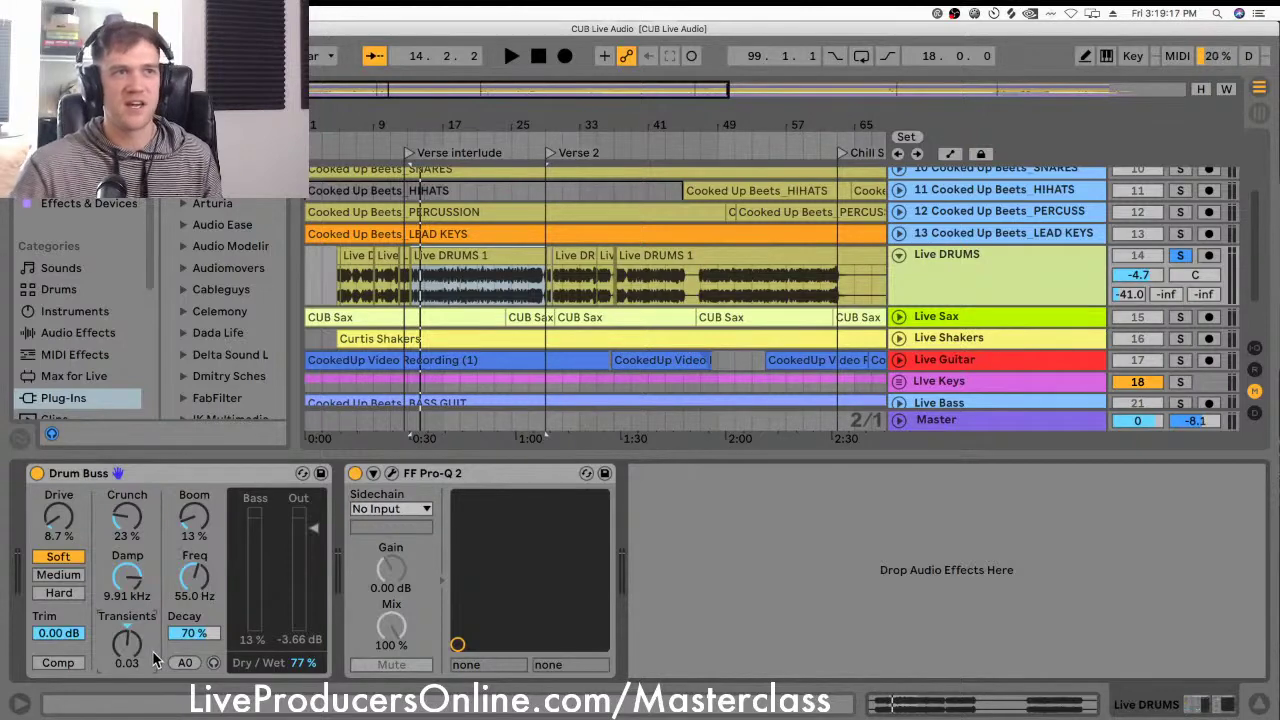
Step: Replay the soloed drums while switching Drum Buss off and on to compare the adjusted settings
key("space")
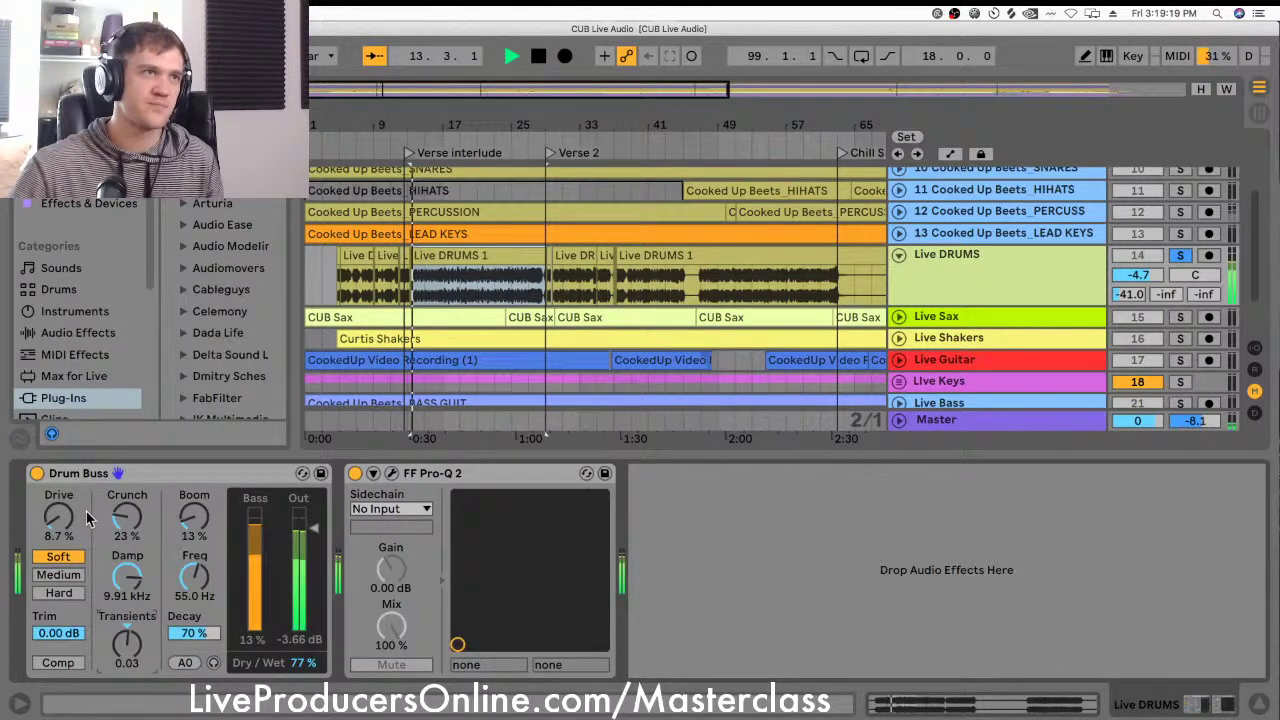
left_click(37, 474)
left_click(37, 474)
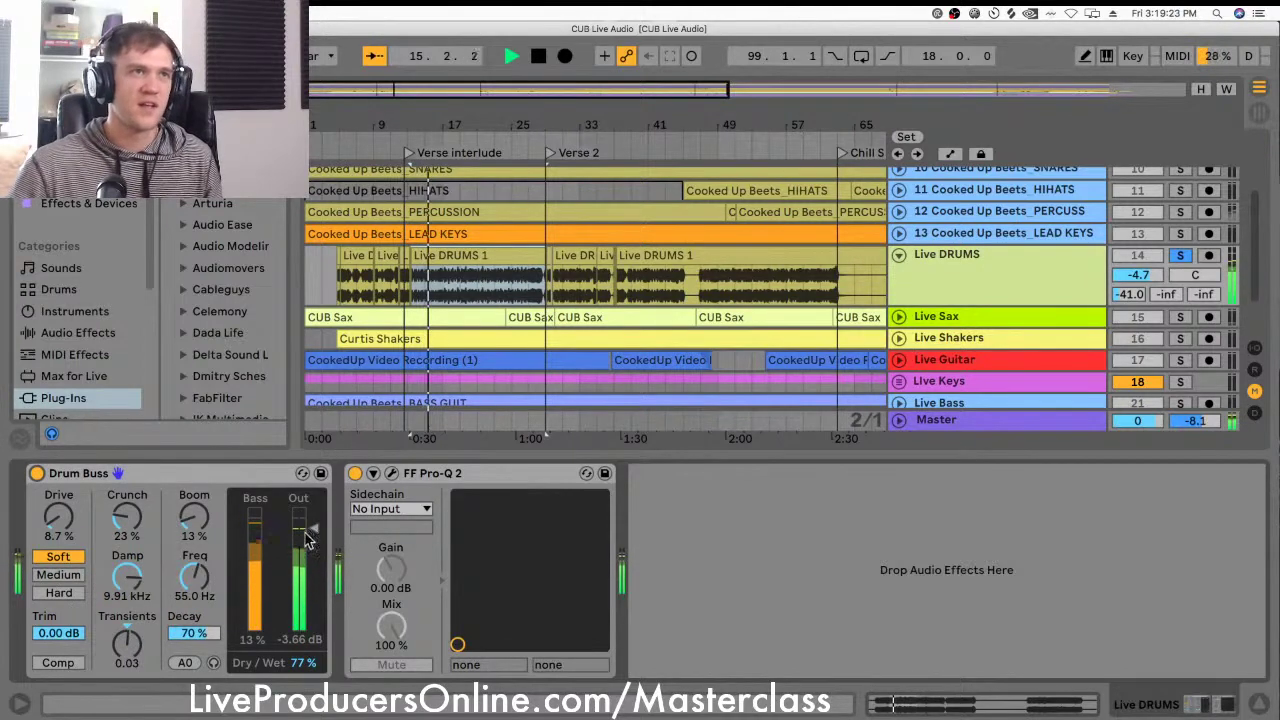
key("space")
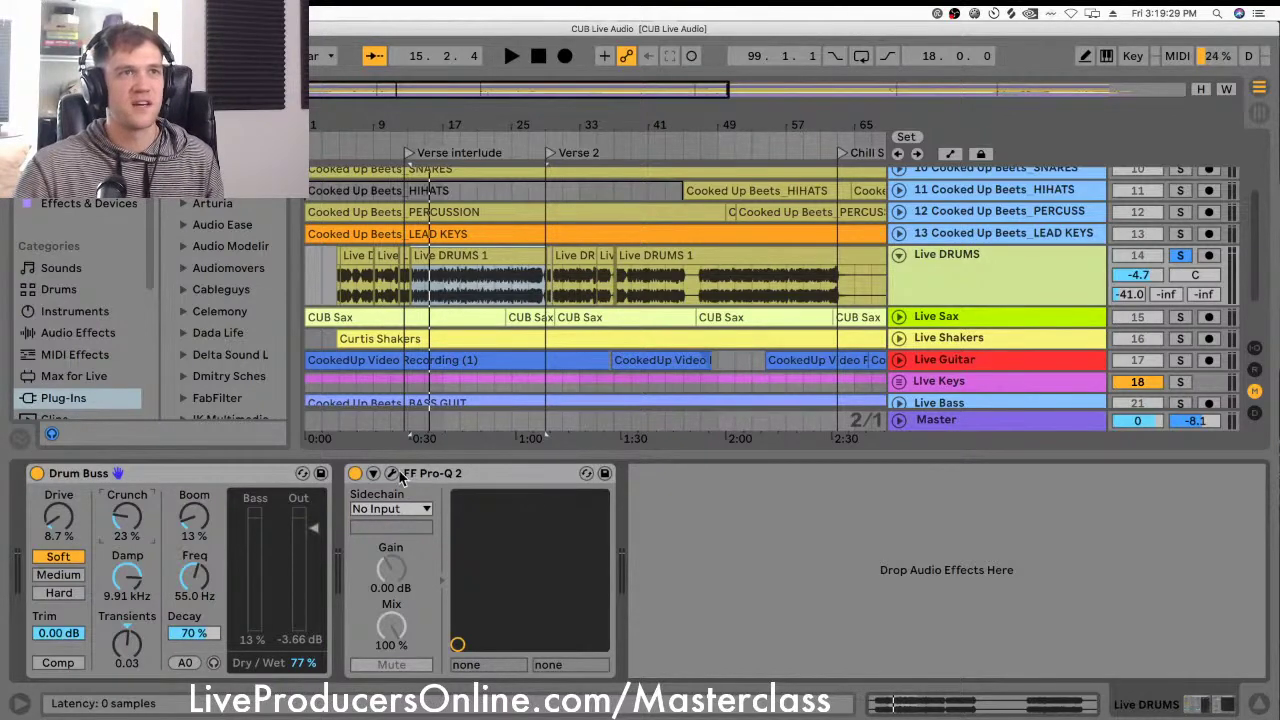
Step: Open FF Pro-Q 2 on the Live DRUMS track and raise the low cut band's frequency slightly
left_click_drag(726, 91, 666, 216)
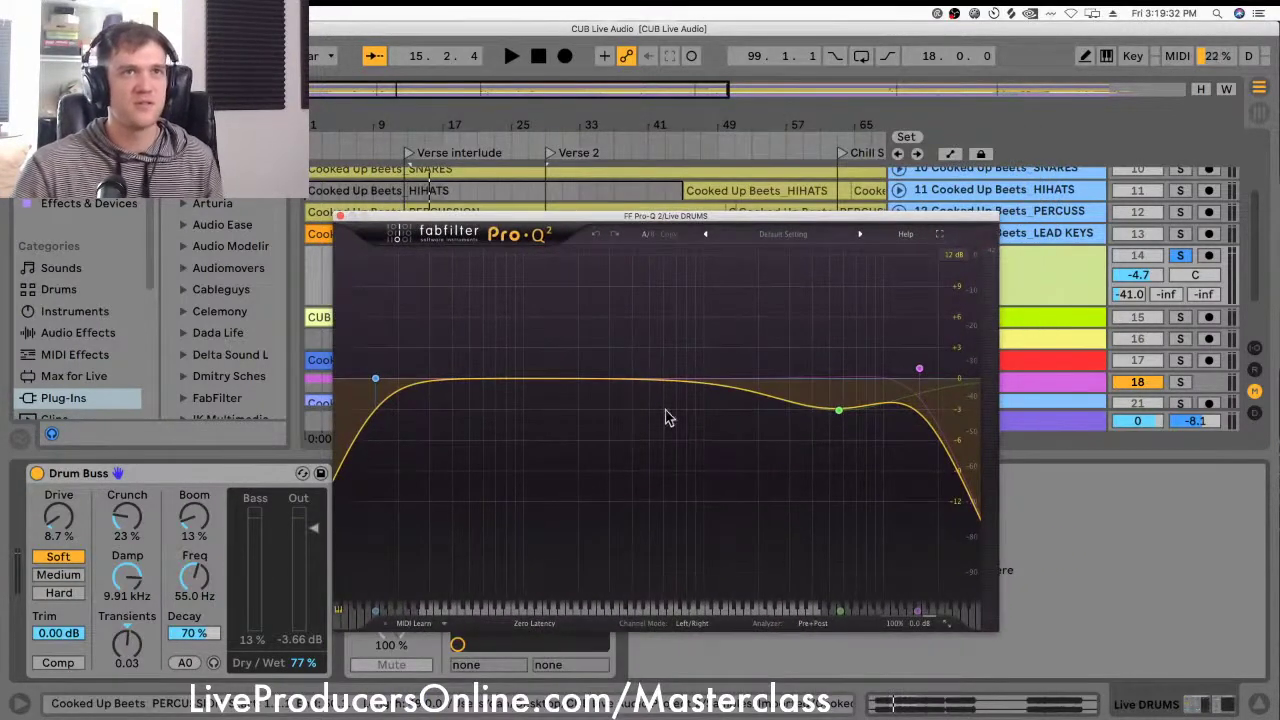
left_click(376, 383)
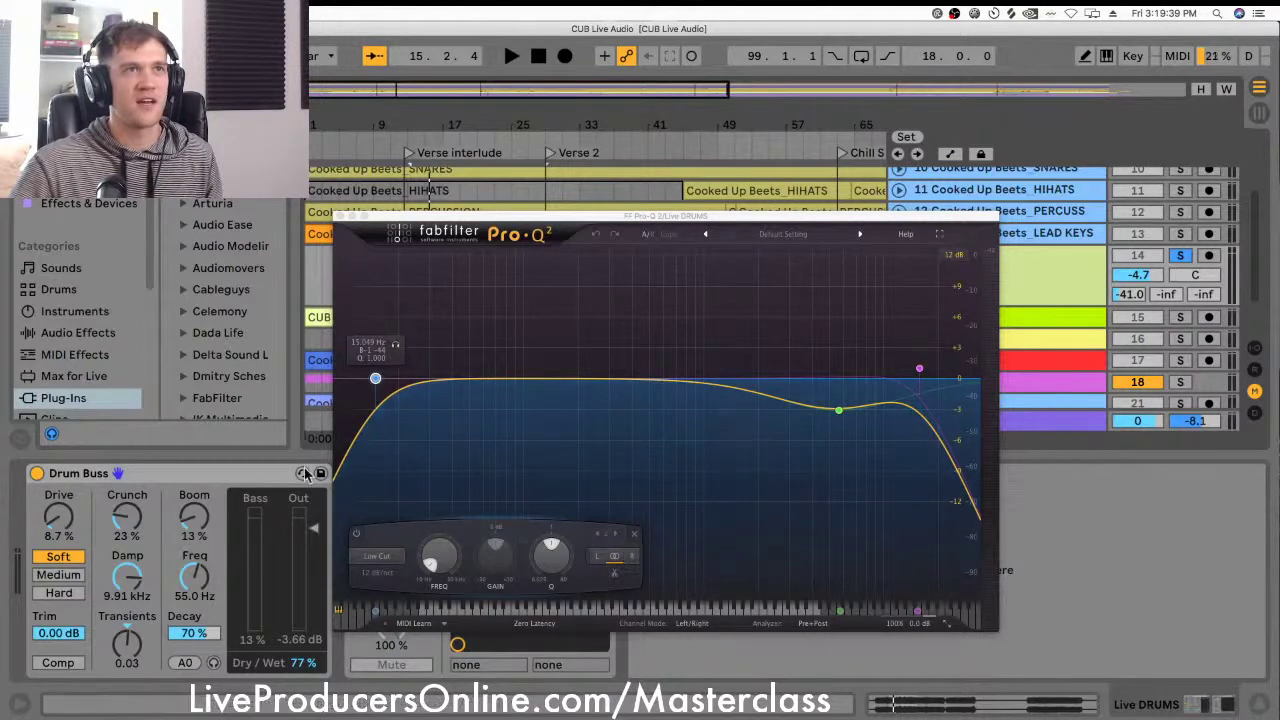
left_click_drag(396, 345, 402, 346)
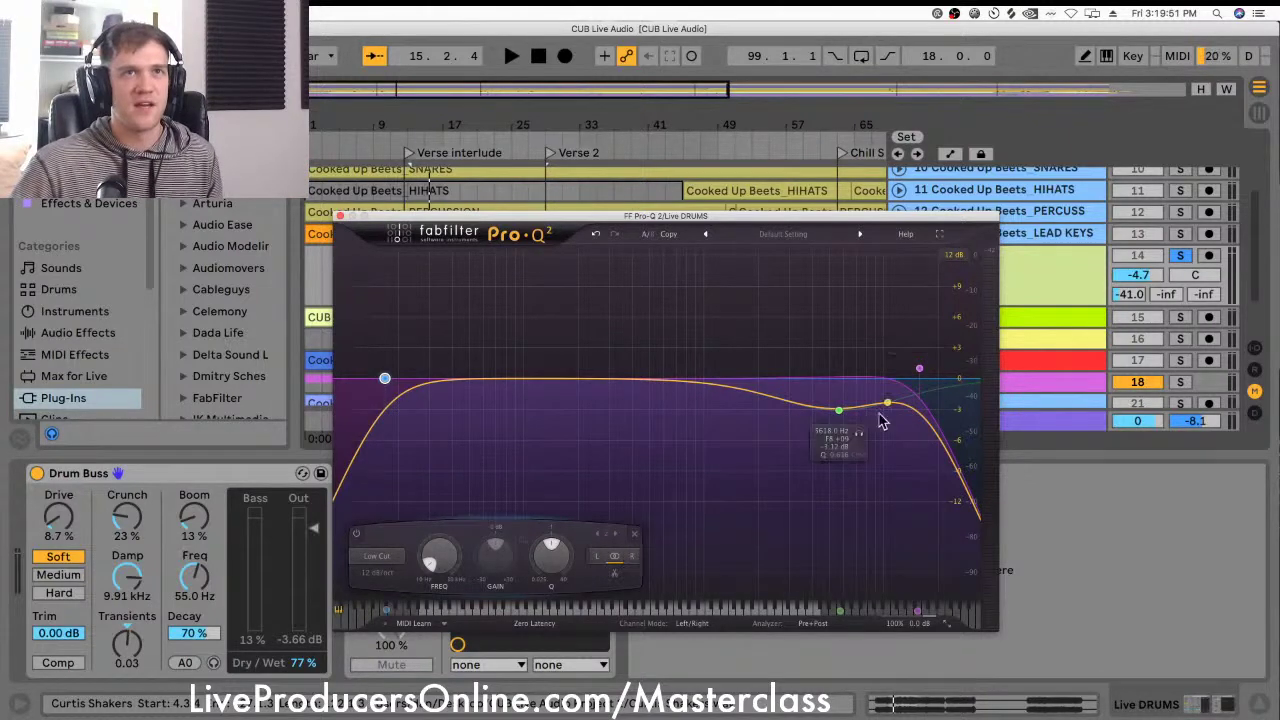
Step: Adjust the high bell band of Pro-Q 2 to about 5.7 kHz and -2.65 dB during drum playback, and close the equalizer
left_click(837, 409)
key("space")
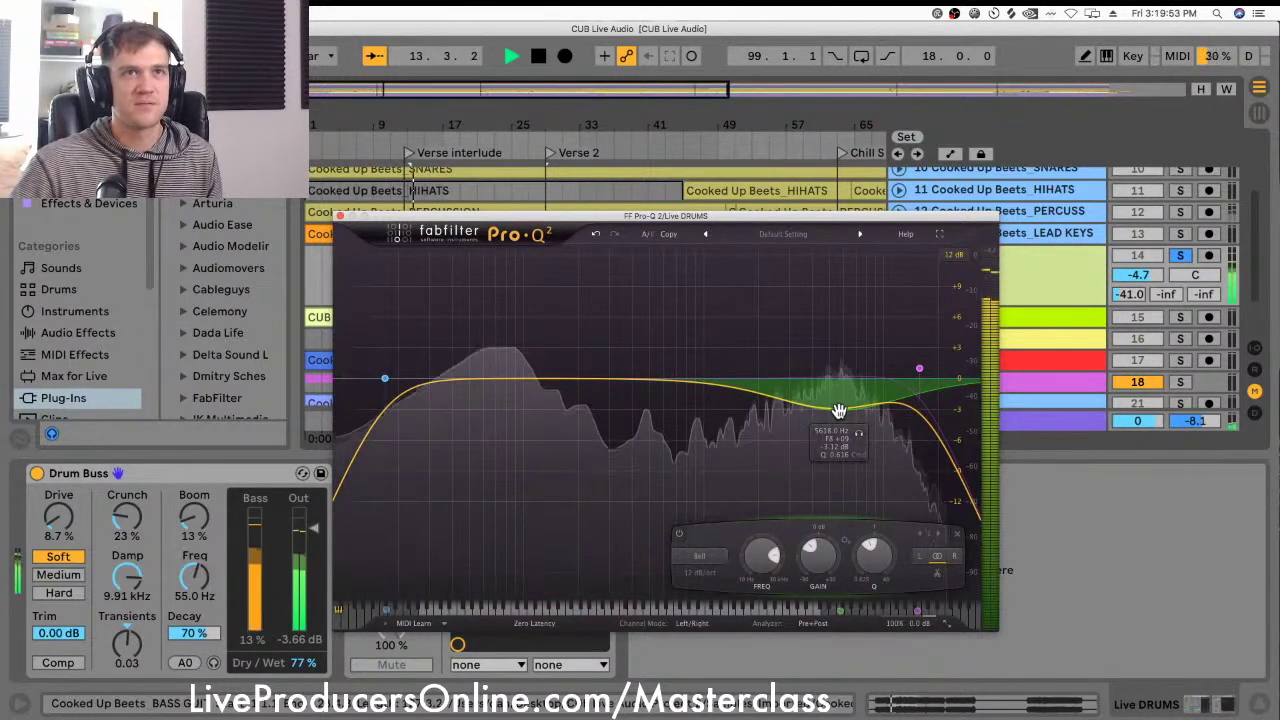
mouse_move(834, 408)
left_mouse_down()
mouse_move(839, 275)
mouse_move(838, 406)
left_mouse_up()
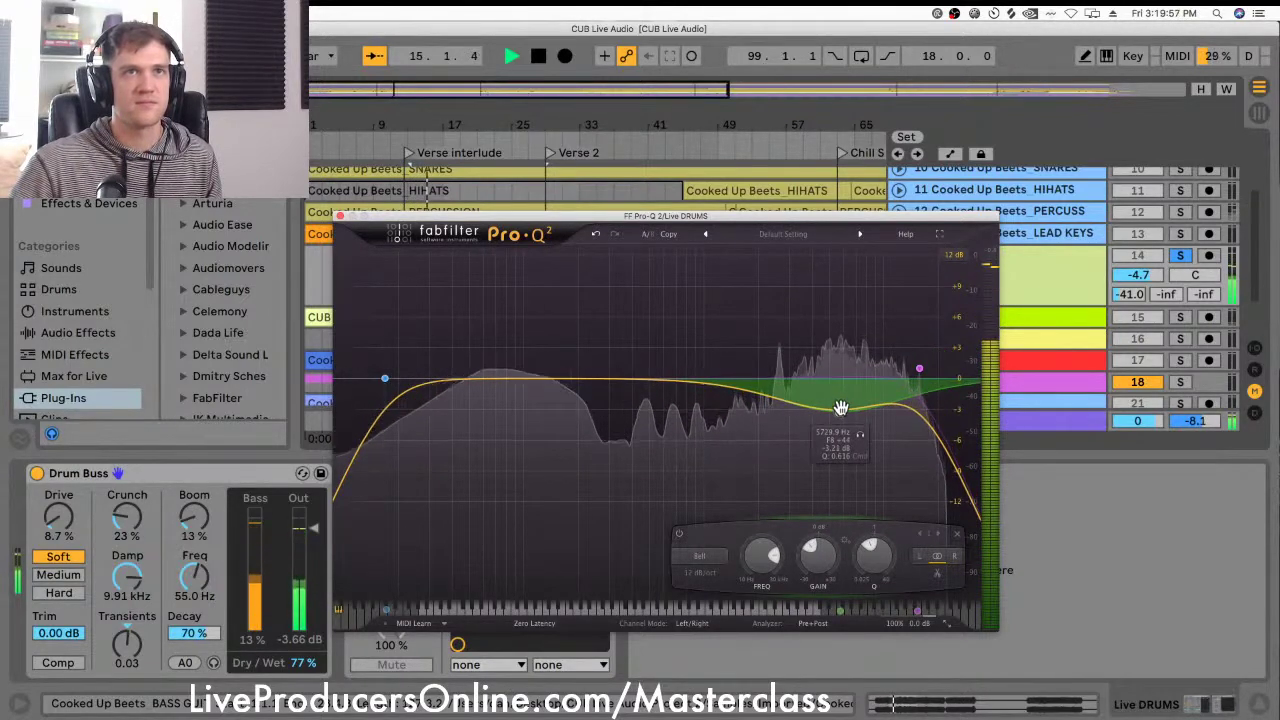
key("space")
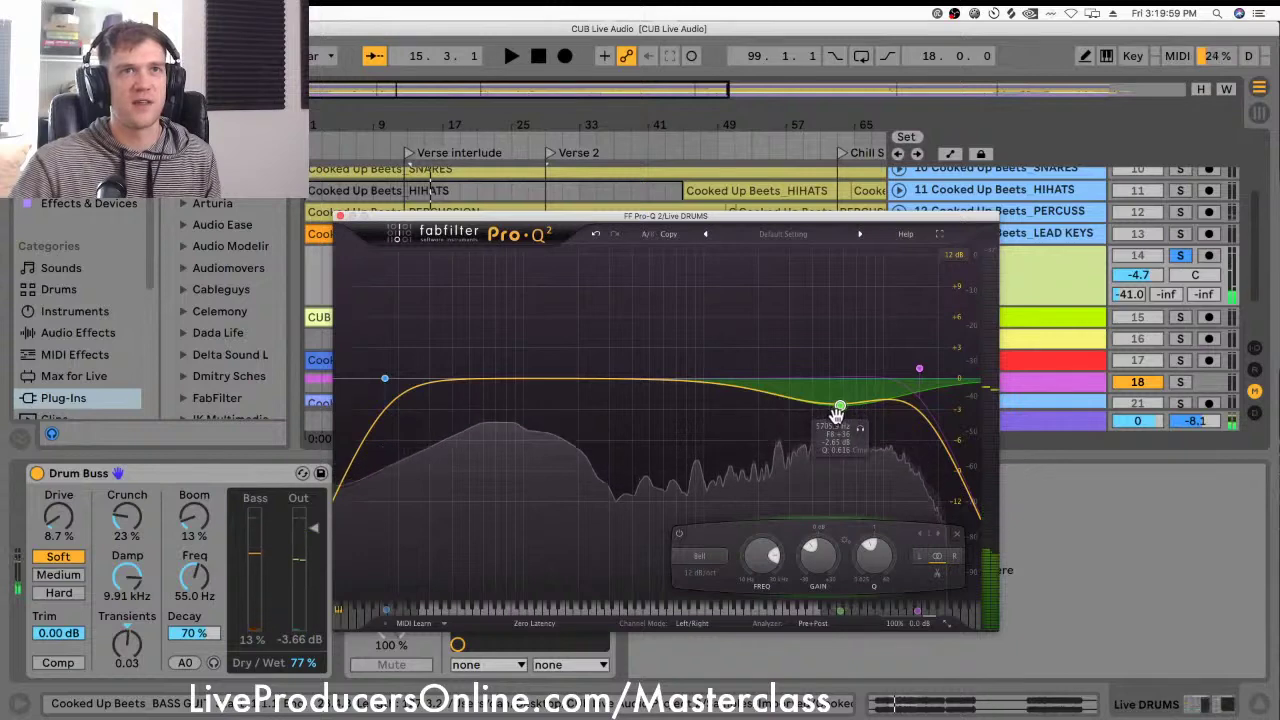
left_click(340, 215)
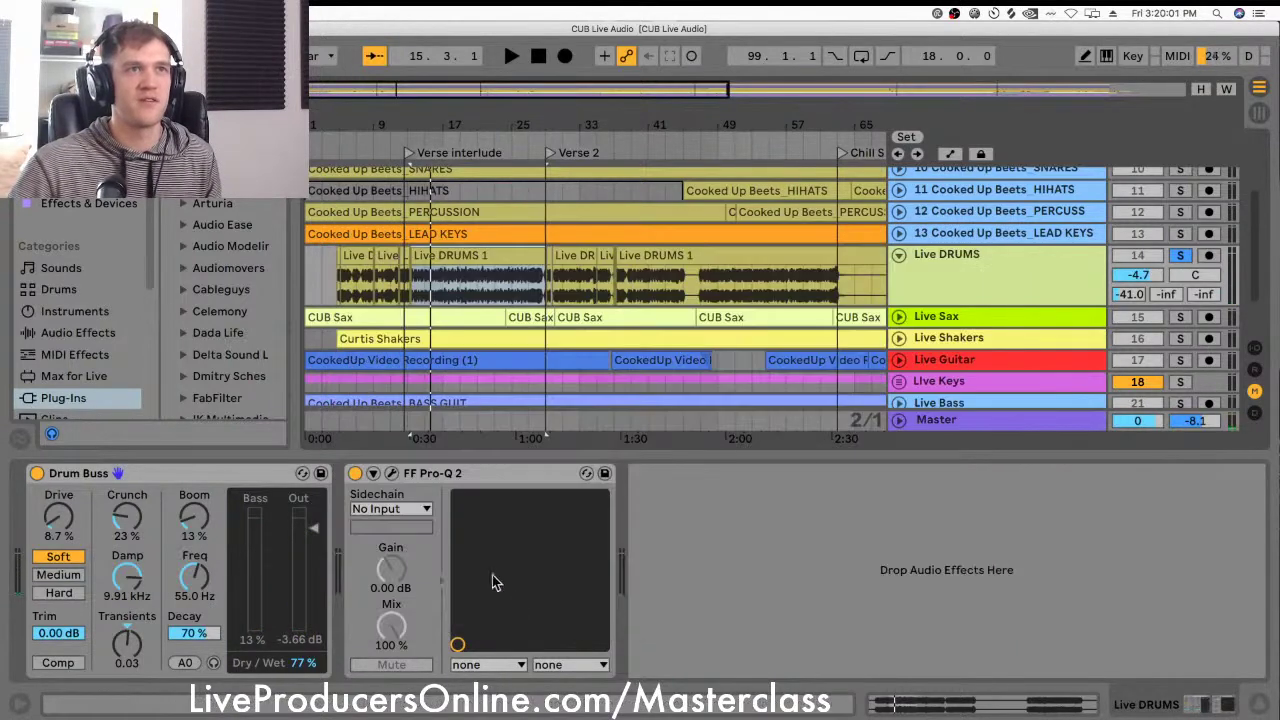
Step: Unsolo Live DRUMS, expand the Live Sax track to show its devices, and reduce its track height
left_click(1105, 263)
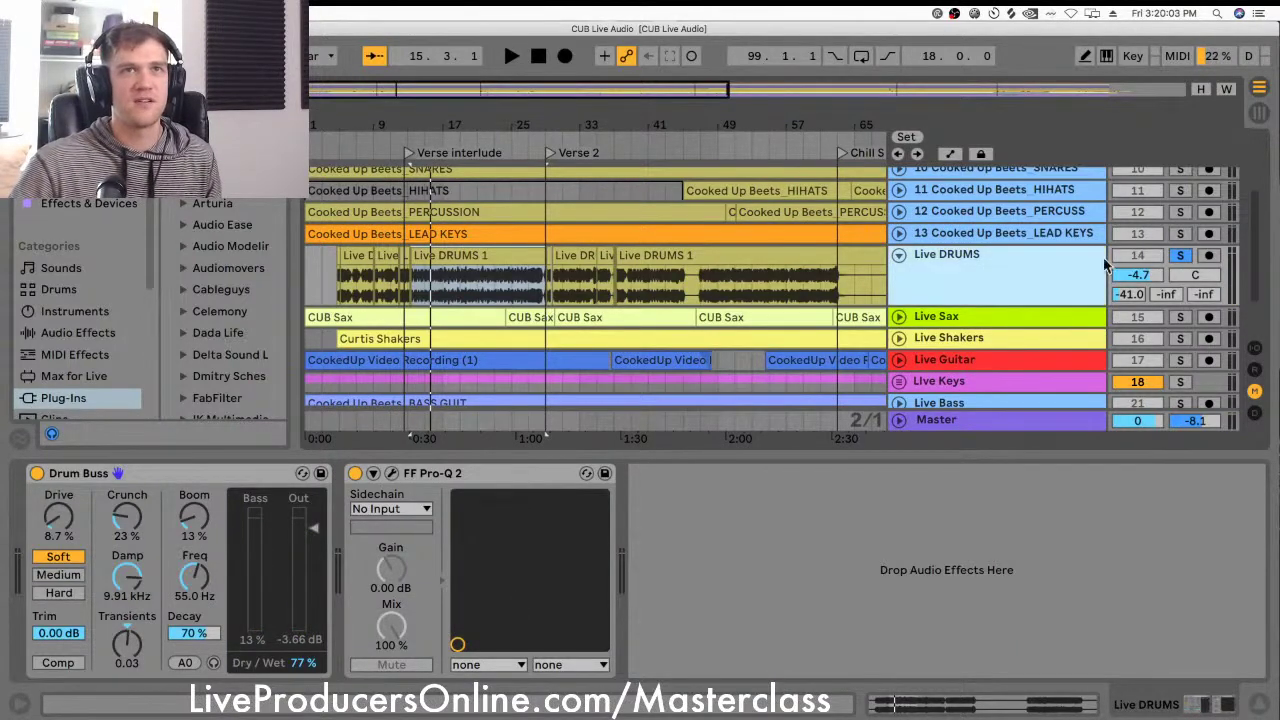
left_click(970, 318)
left_click(899, 317)
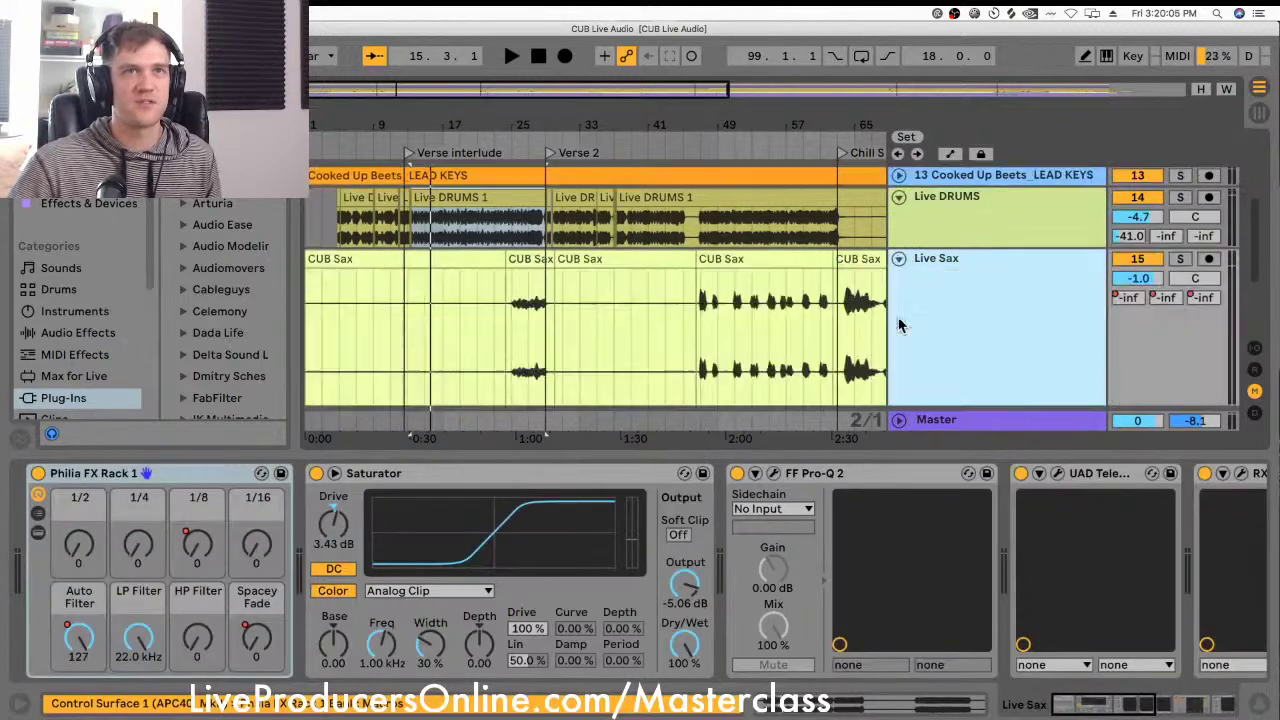
scroll(945, 366, "down", 2)
left_click_drag(949, 380, 948, 322)
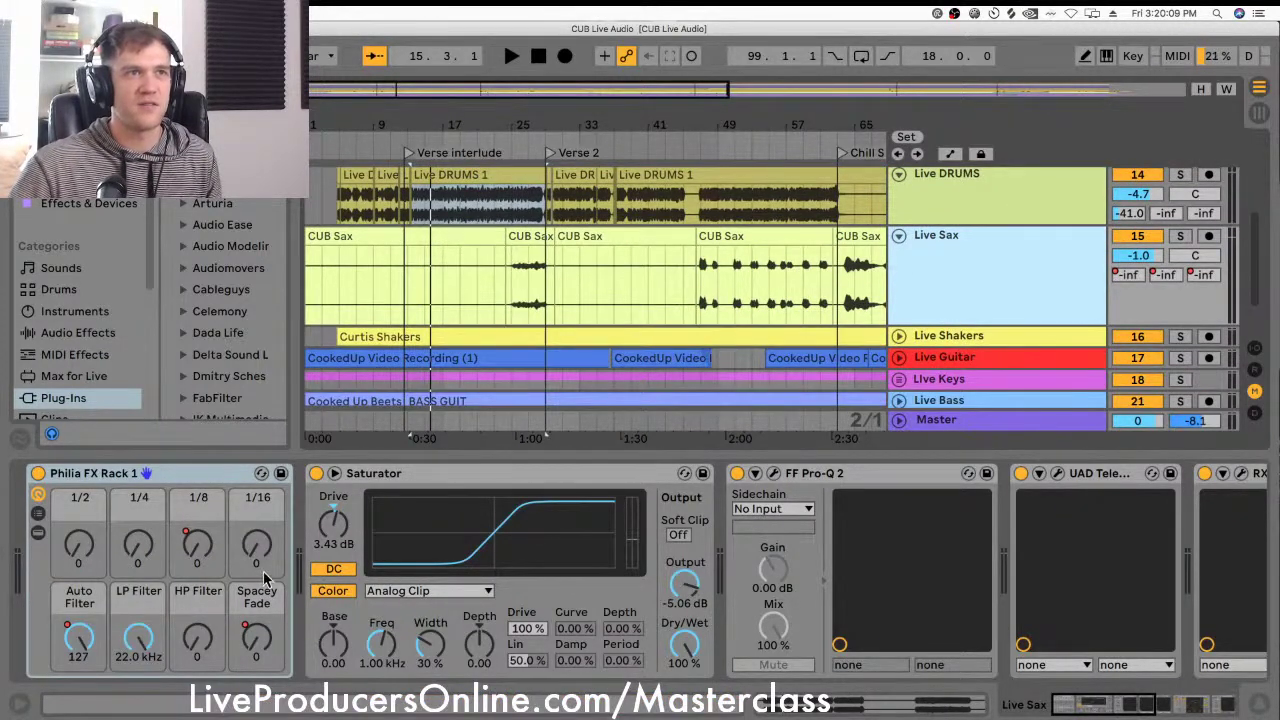
Step: Play the sax phrase leading into Verse 2 on Live Sax and look over the Saturator and neighbouring devices
left_click(440, 535)
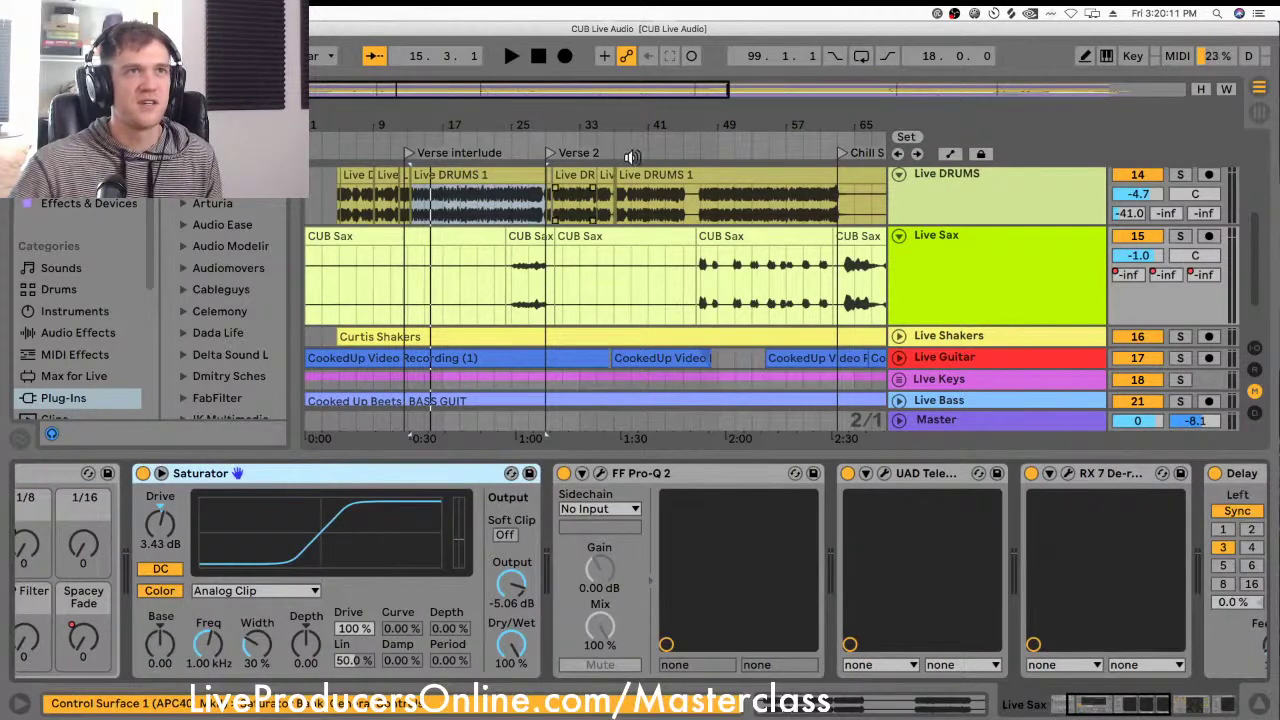
left_click(525, 262)
key("space")
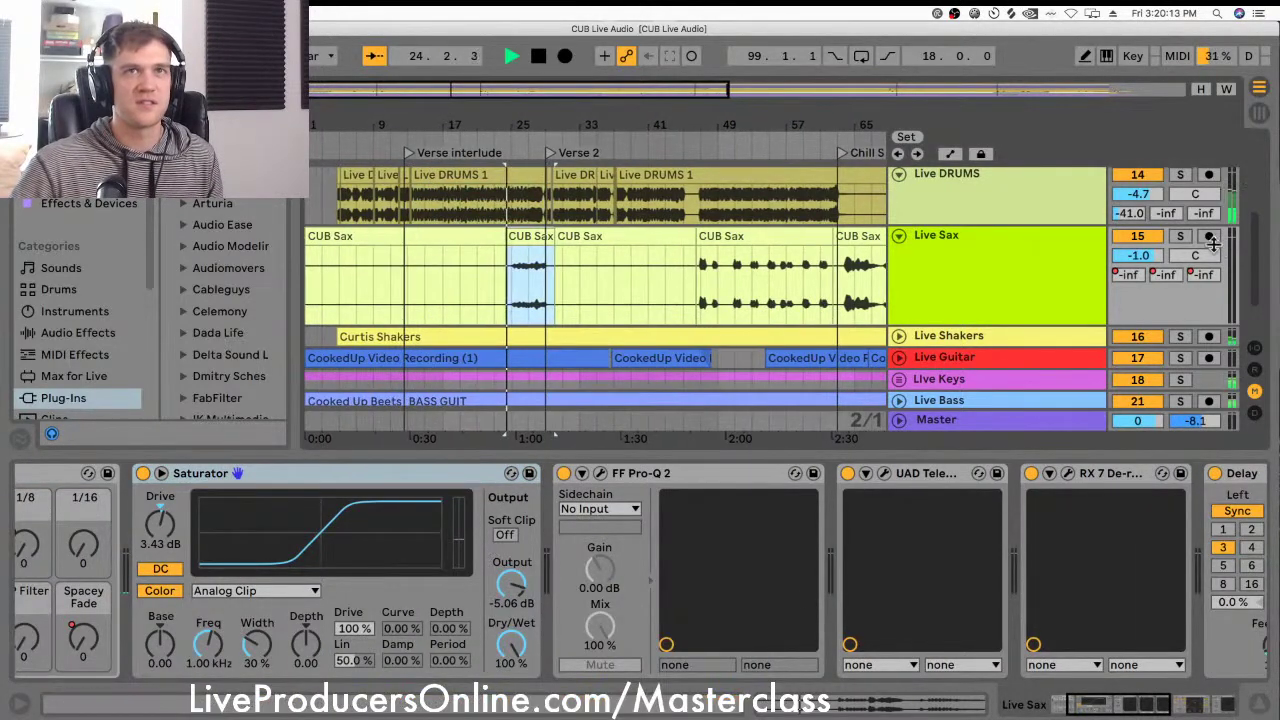
left_click_drag(543, 126, 538, 166)
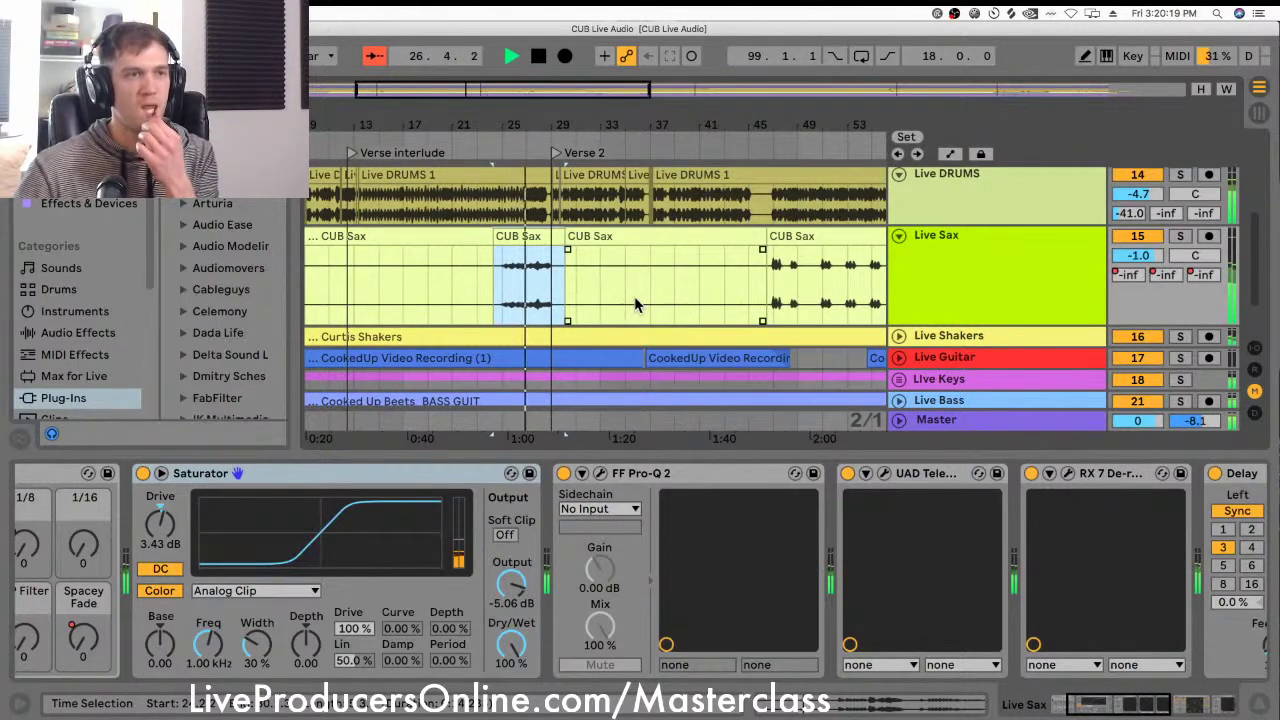
scroll(277, 531, "left", 3)
left_click(330, 530)
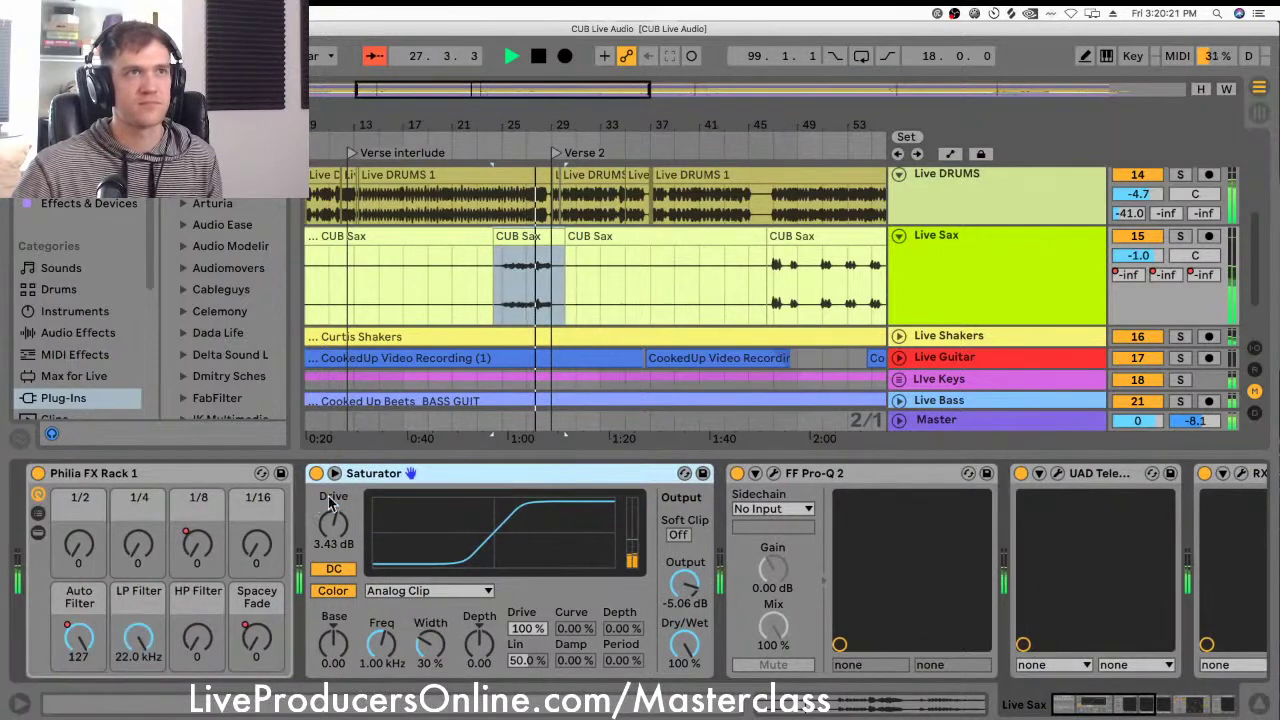
scroll(372, 490, "right", 3)
scroll(372, 490, "right", 2)
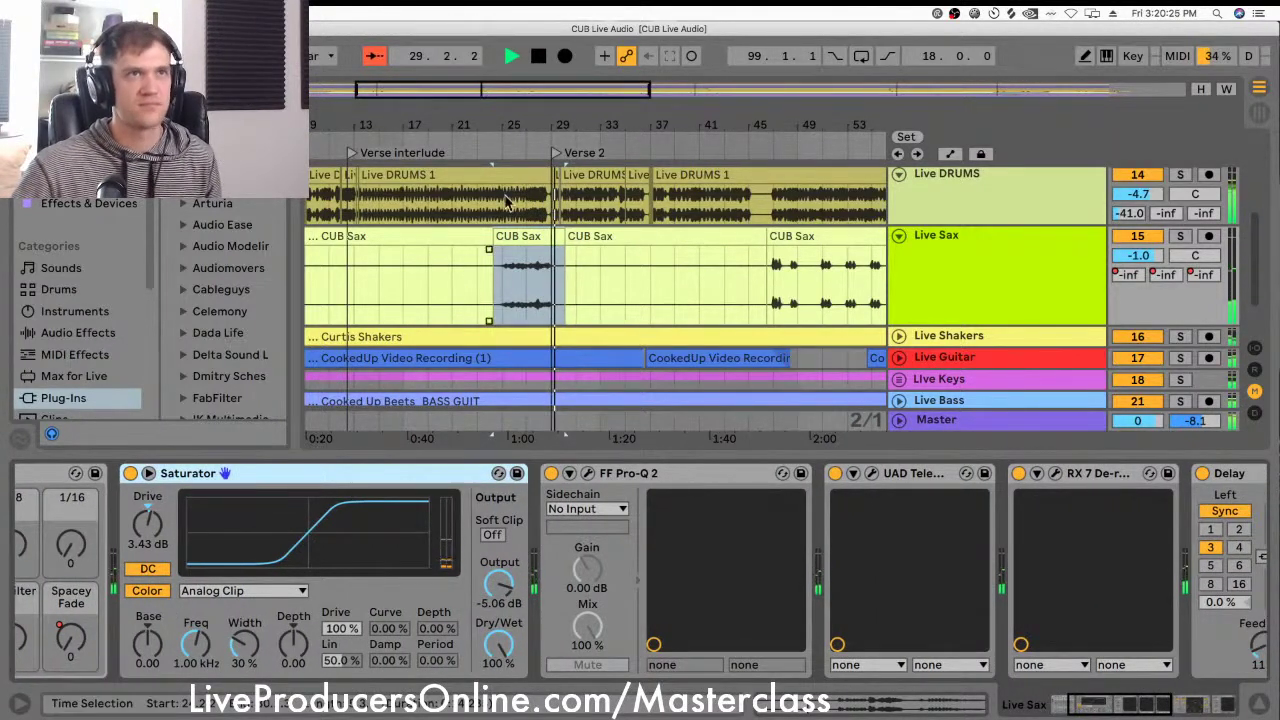
key("space")
Step: Audition the end of the sax phrase by playing the arrangement from 27.1.1 into Verse 2
left_click_drag(548, 122, 546, 170)
left_click(515, 323)
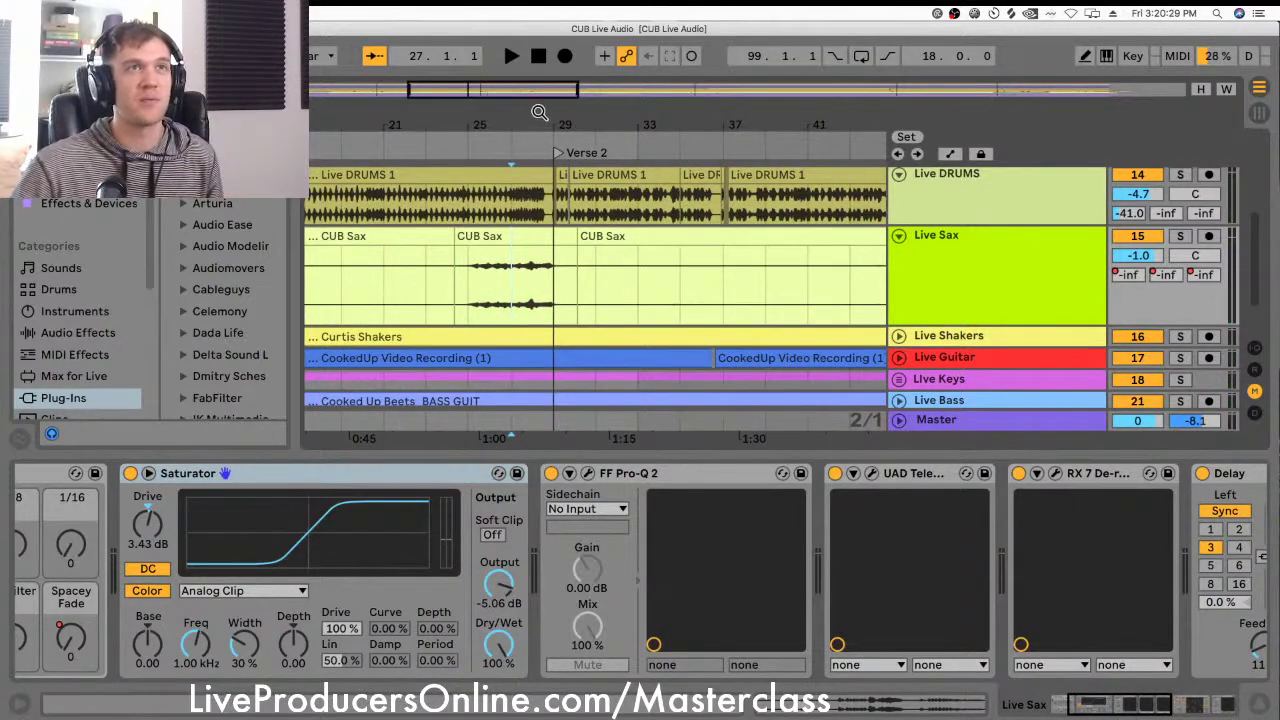
left_click_drag(540, 114, 513, 192)
left_click_drag(510, 305, 593, 295)
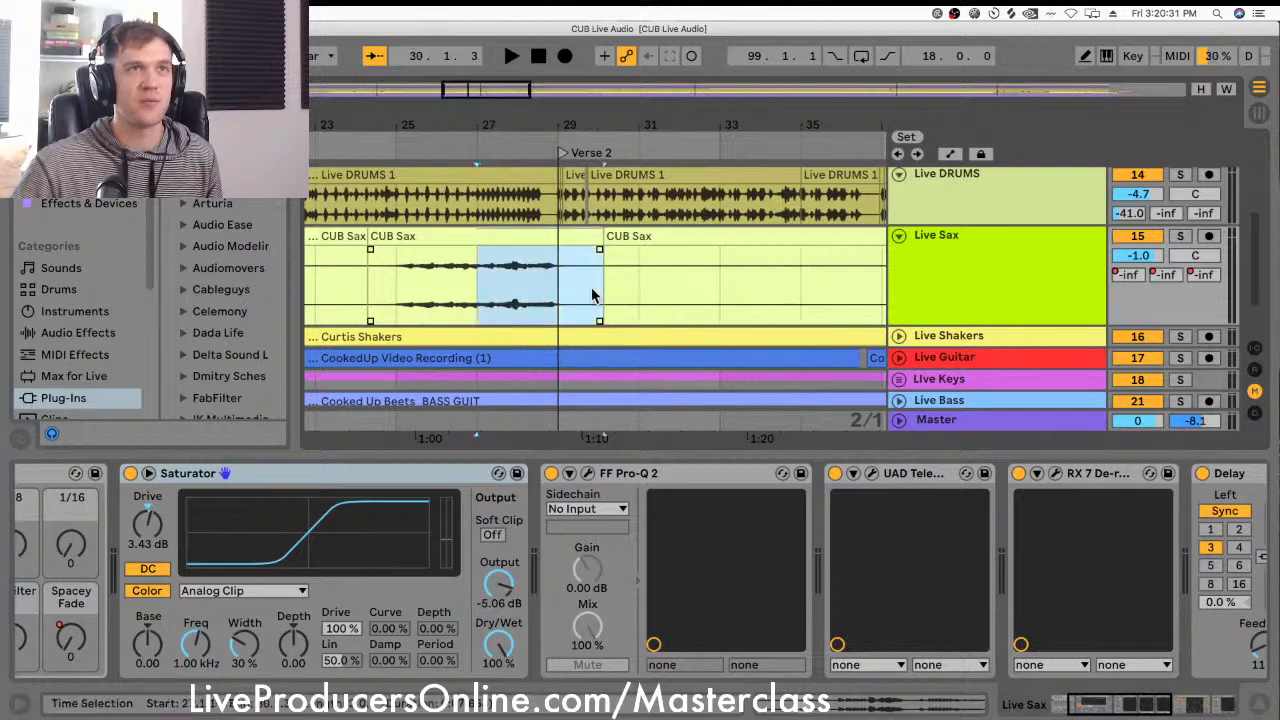
left_click(486, 288)
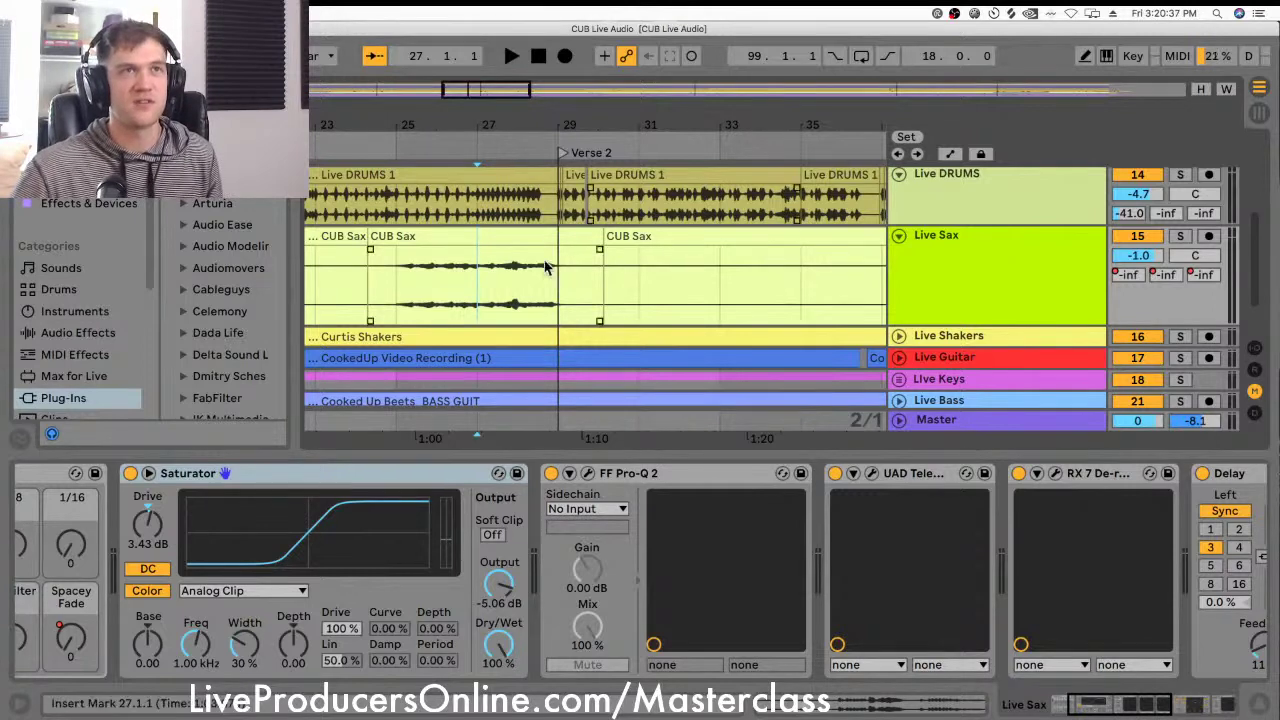
left_click_drag(568, 124, 583, 230)
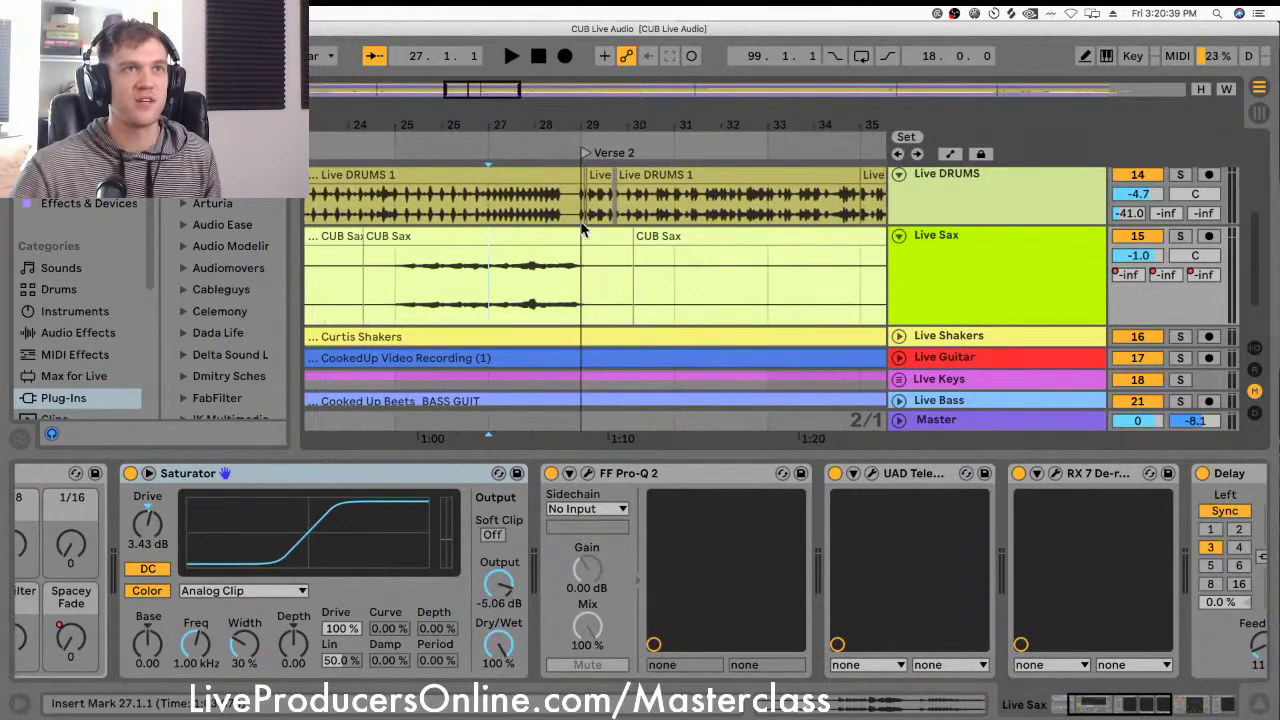
key("space")
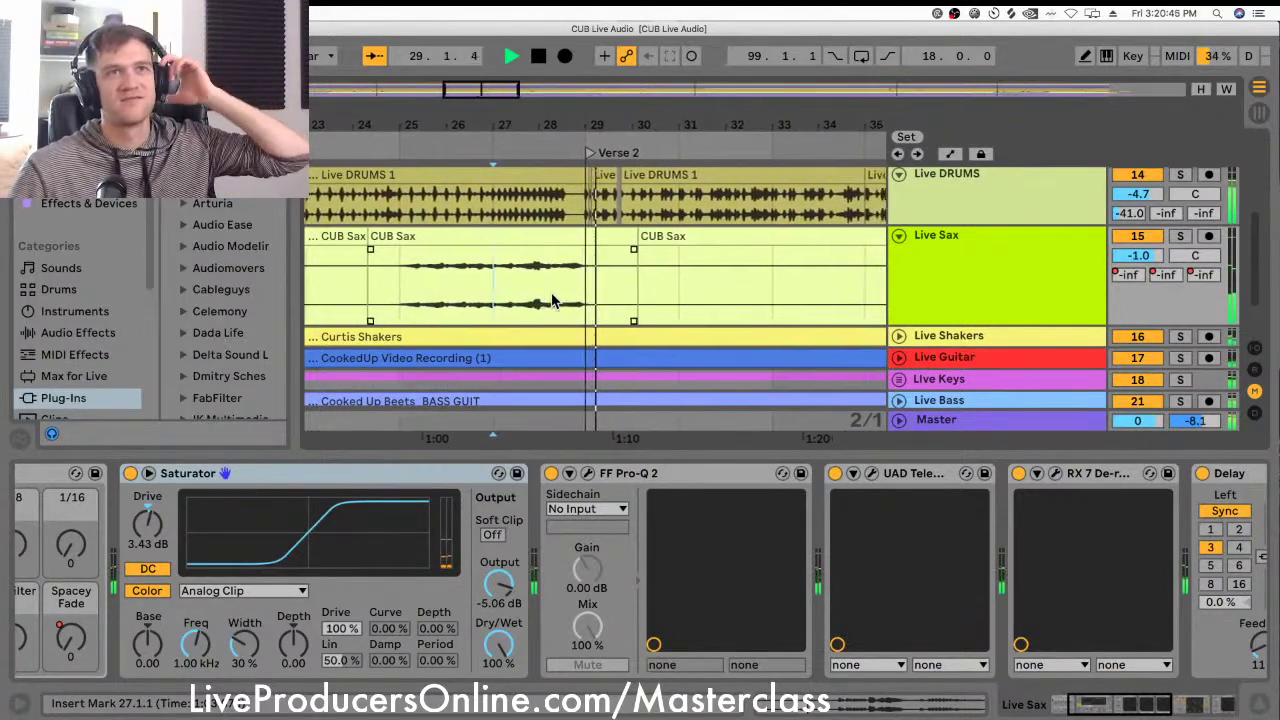
key("space")
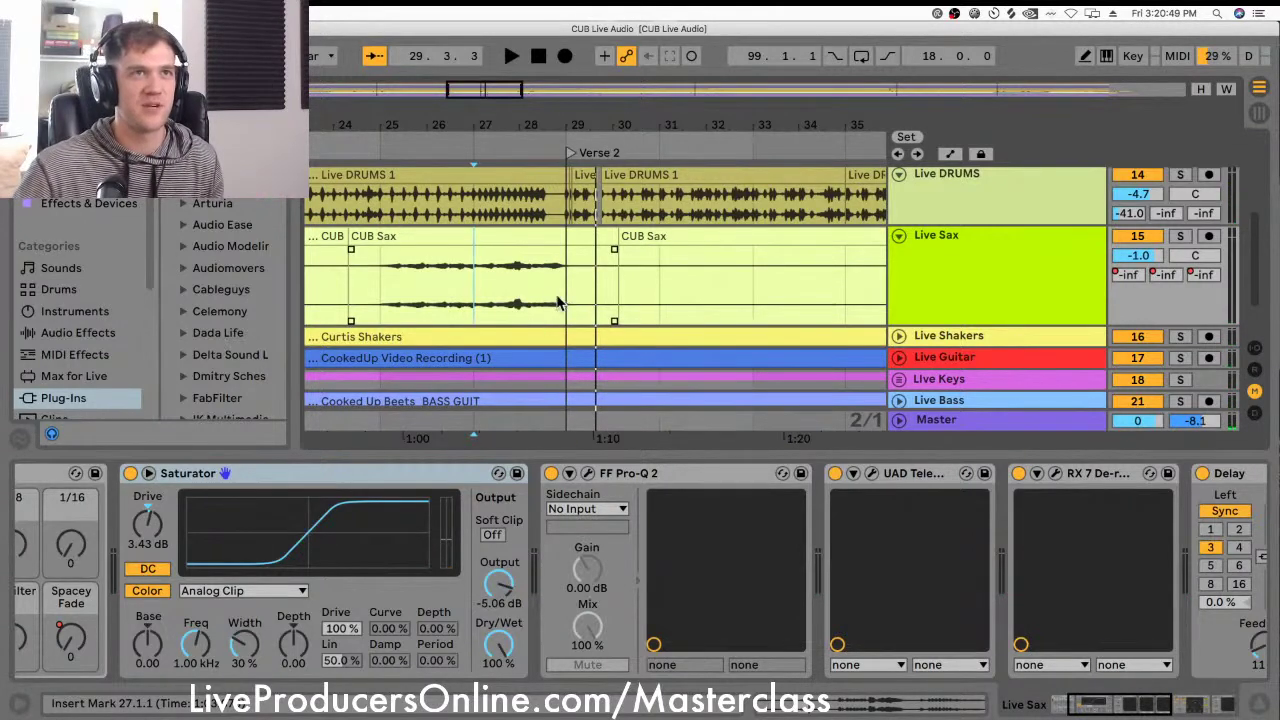
Step: Place the insert marker at 24.2.2, the start of the sax clip before Verse 2, and select the Saturator
left_click(560, 302)
scroll(558, 303, "left", 2)
left_click(548, 305)
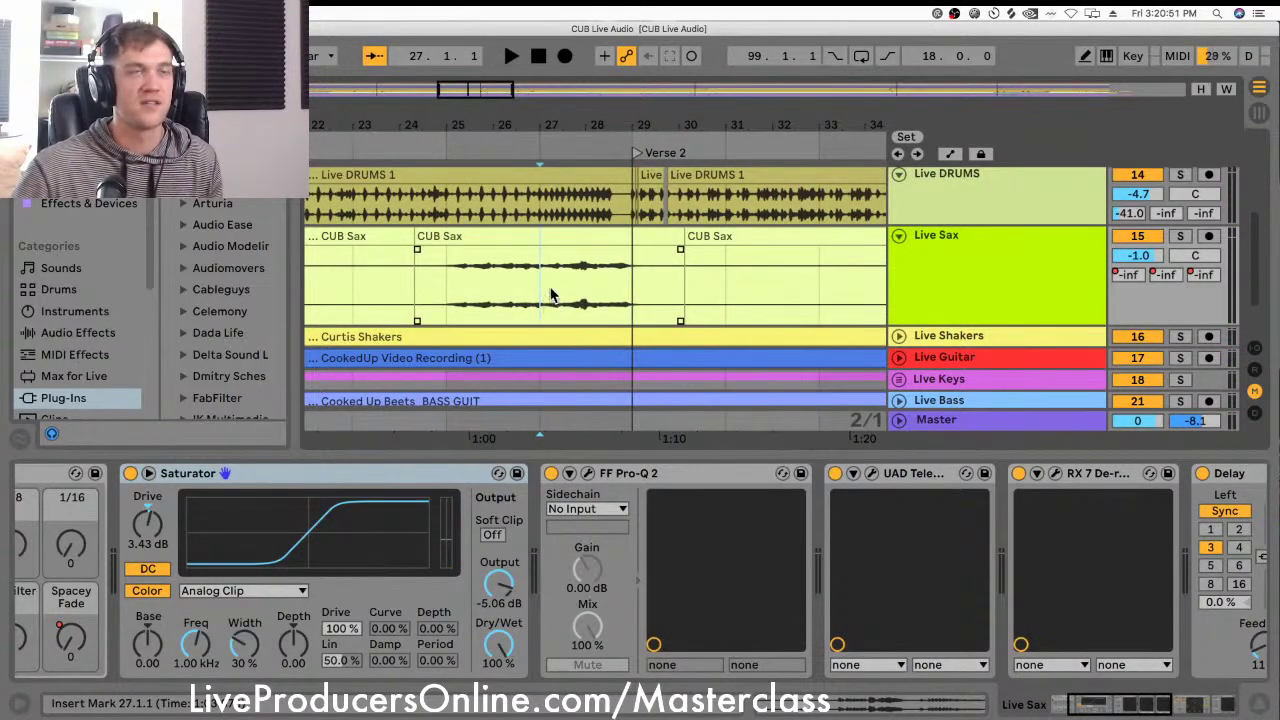
scroll(553, 295, "right", 1)
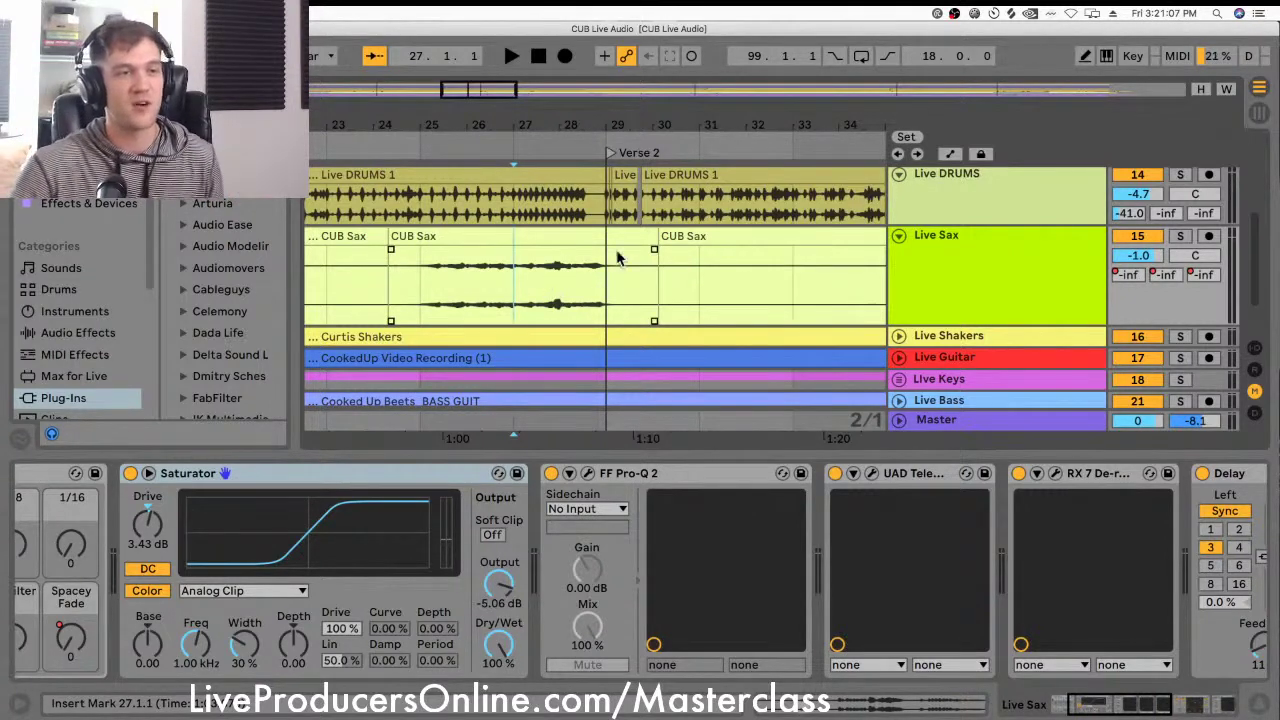
left_click(451, 289)
left_click(387, 293)
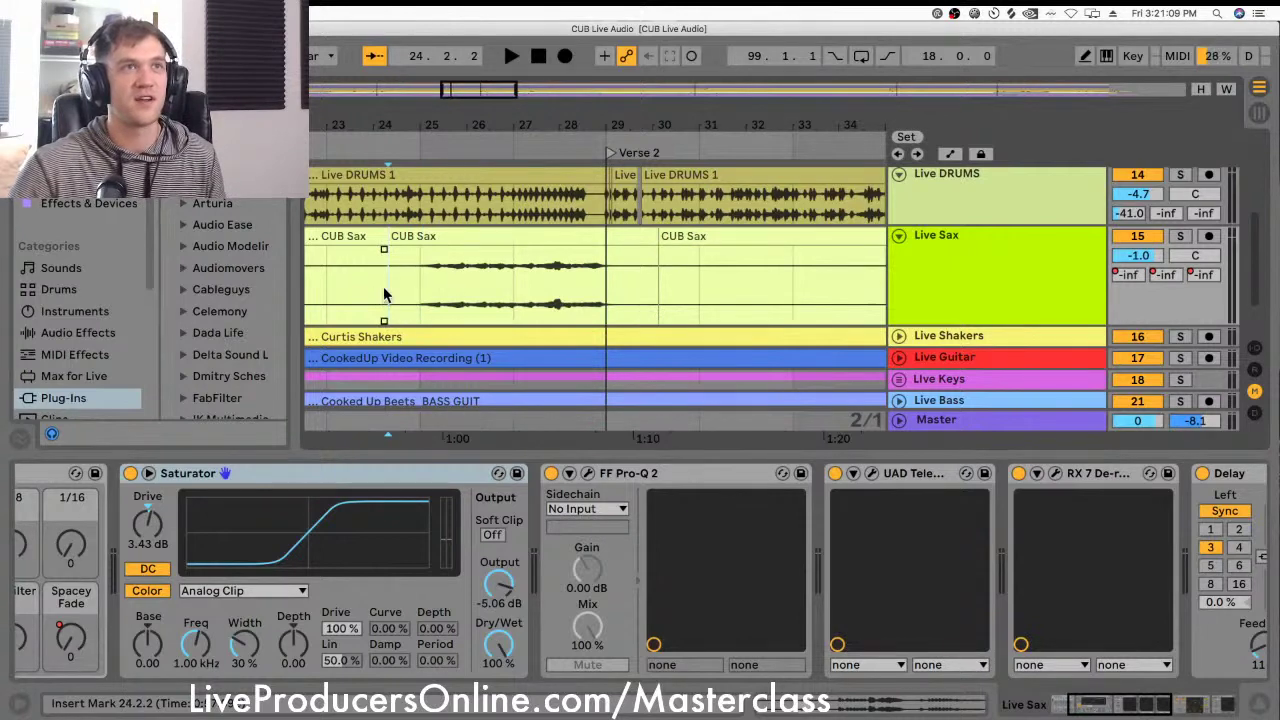
scroll(475, 302, "right", 2)
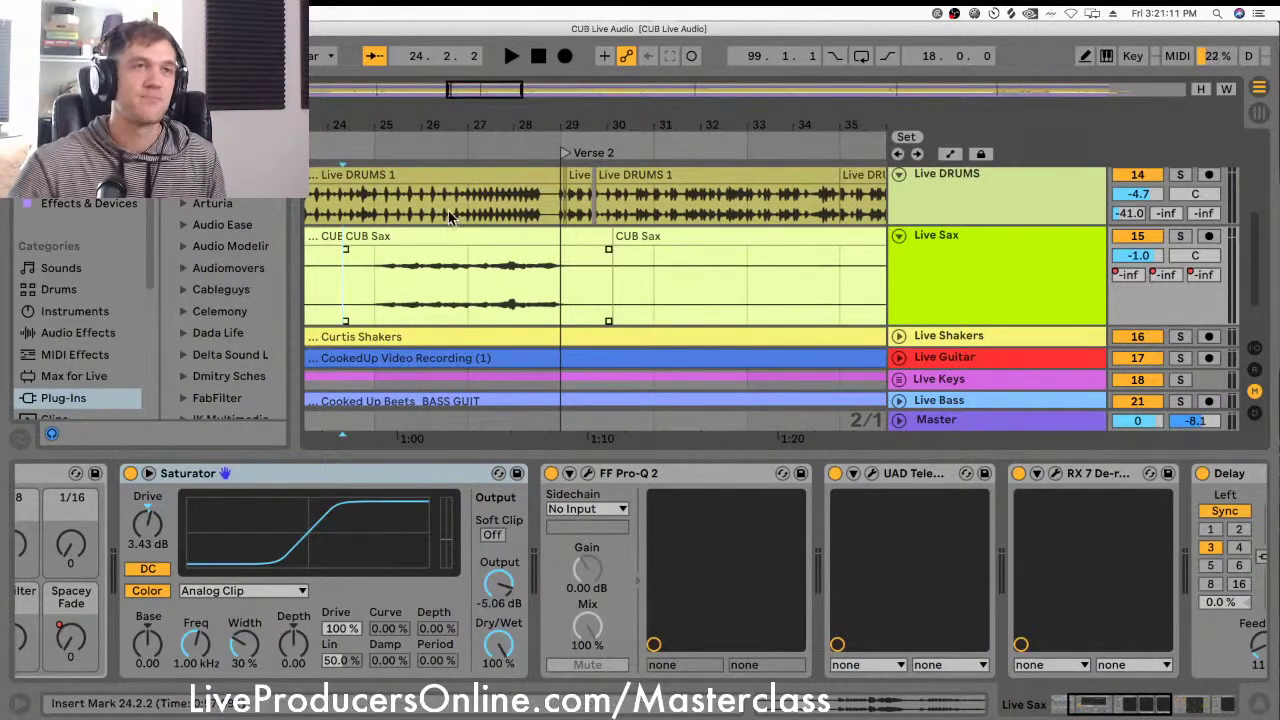
left_click(314, 480)
scroll(312, 491, "left", 3)
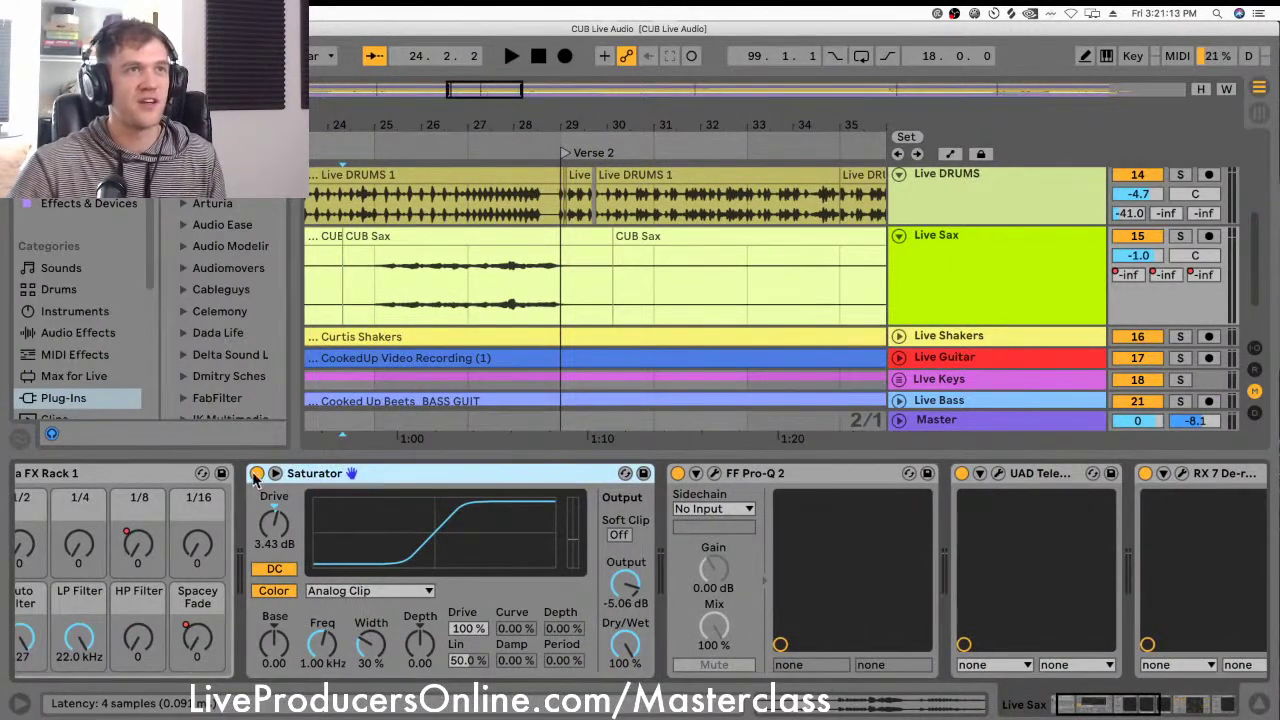
Step: Solo Live Sax and loop its phrase from 24.2.2 to the Verse 2 marker during playback
left_click(1010, 256)
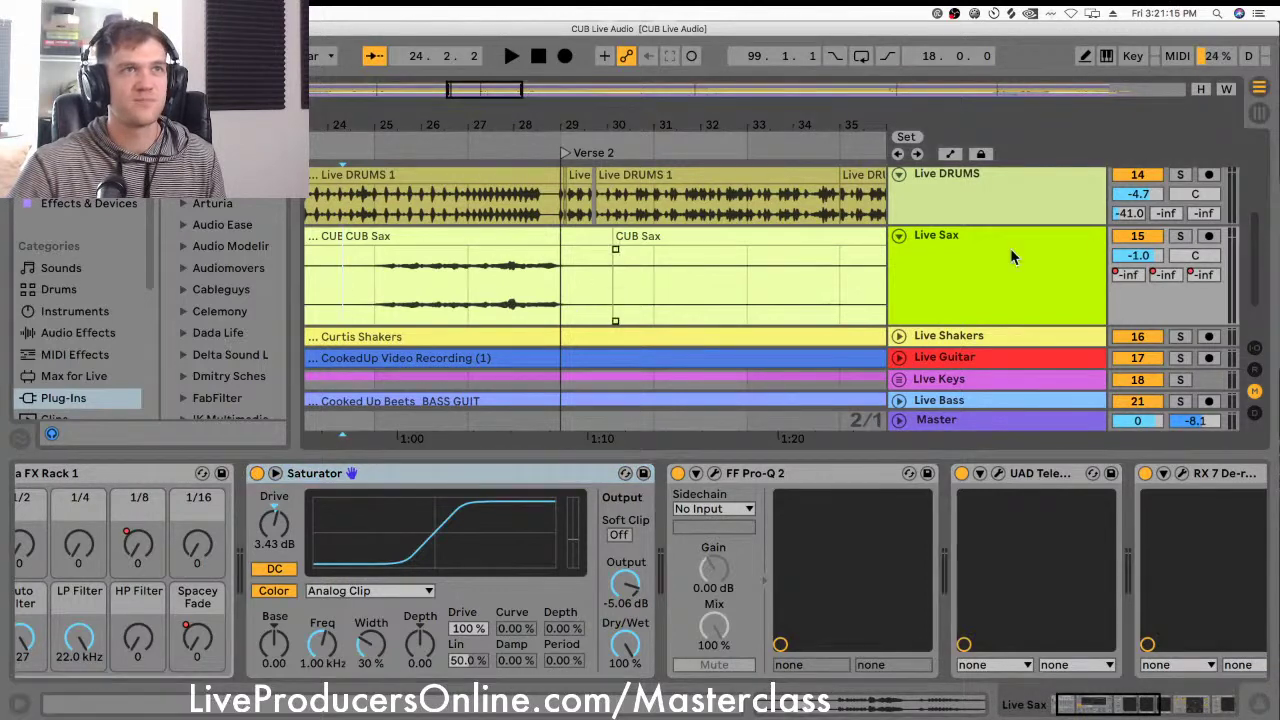
left_click(1182, 237)
left_click_drag(345, 300, 568, 291)
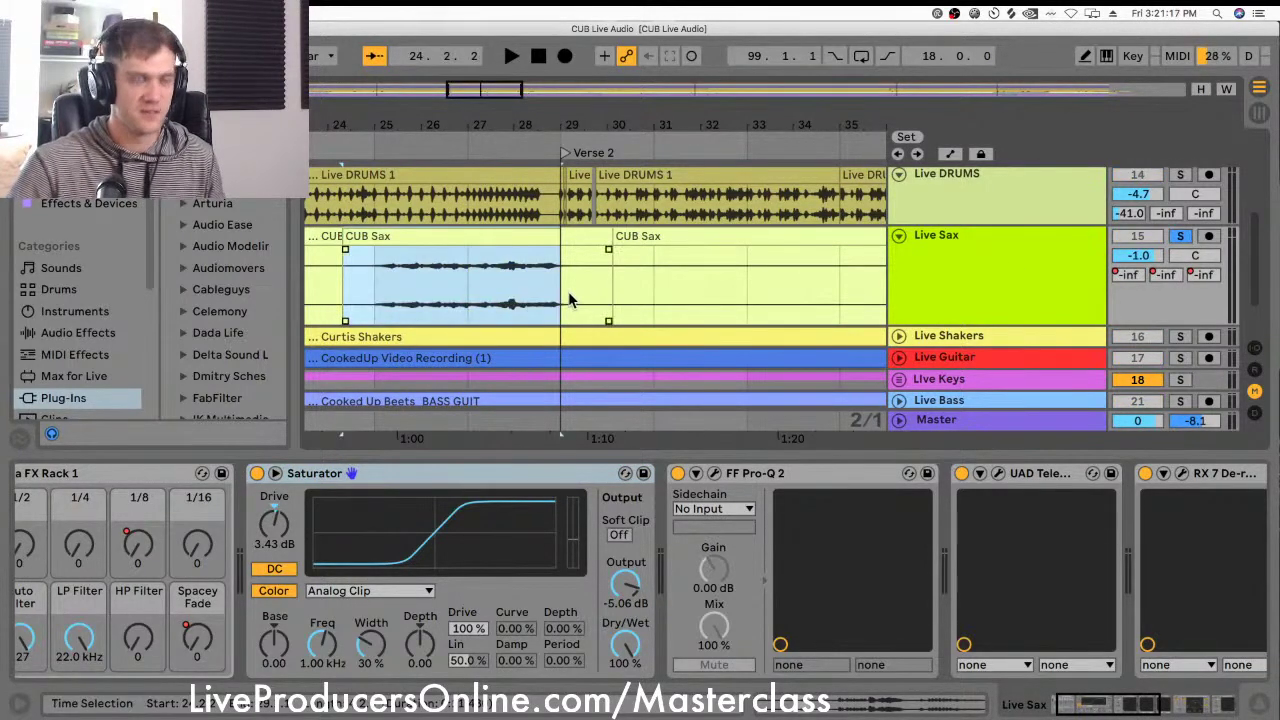
key("super+l")
key("space")
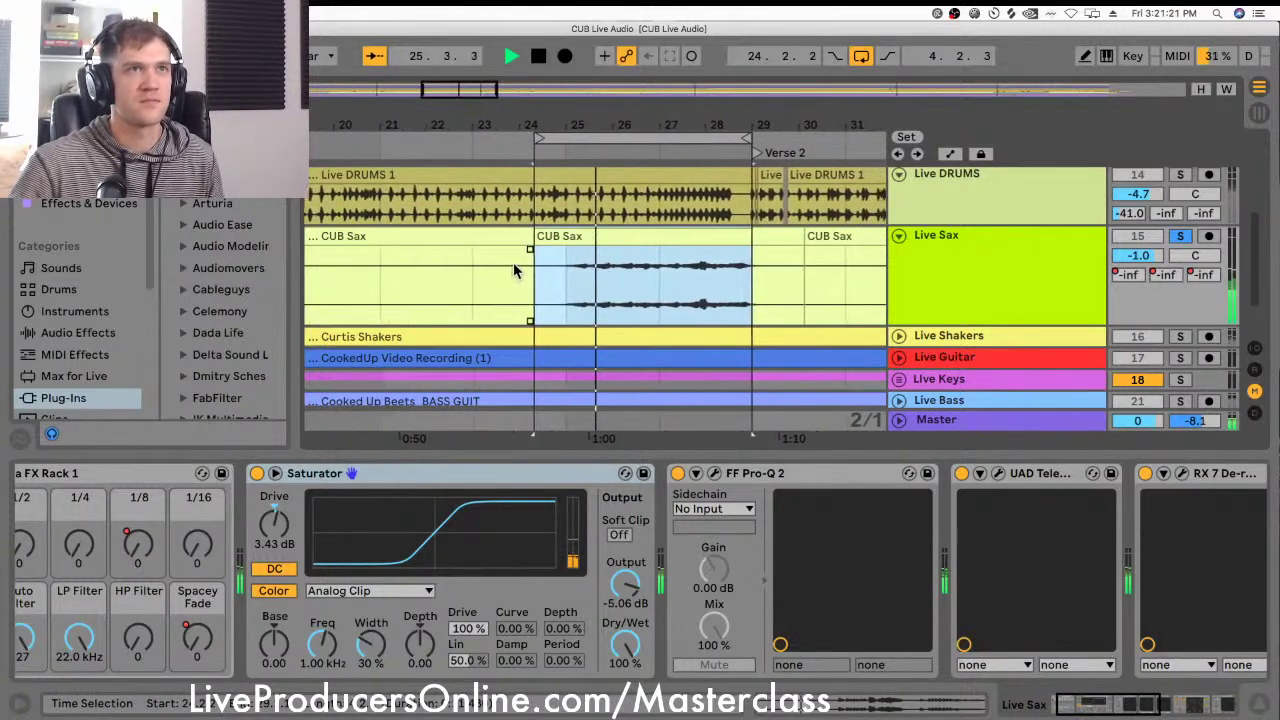
key("space")
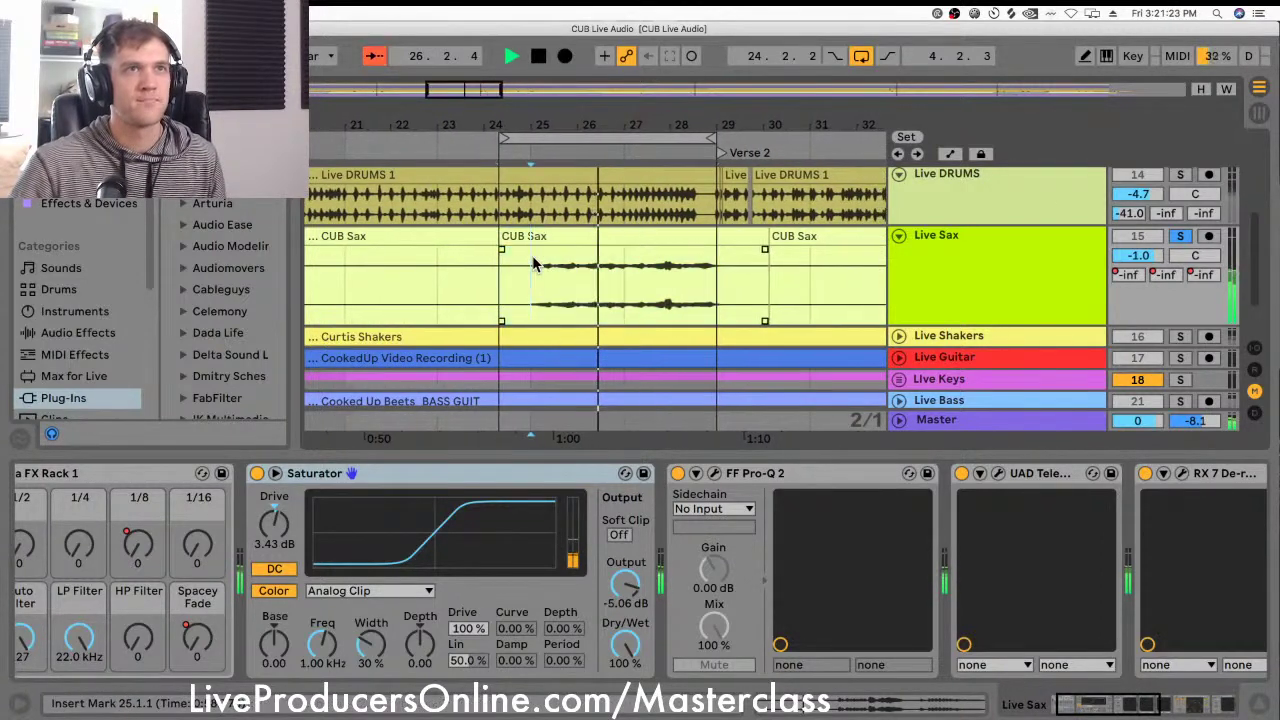
Step: Return the insert marker to 24.2.2 and briefly replay the start of the soloed sax clip
left_click(530, 238)
left_click_drag(512, 119, 512, 125)
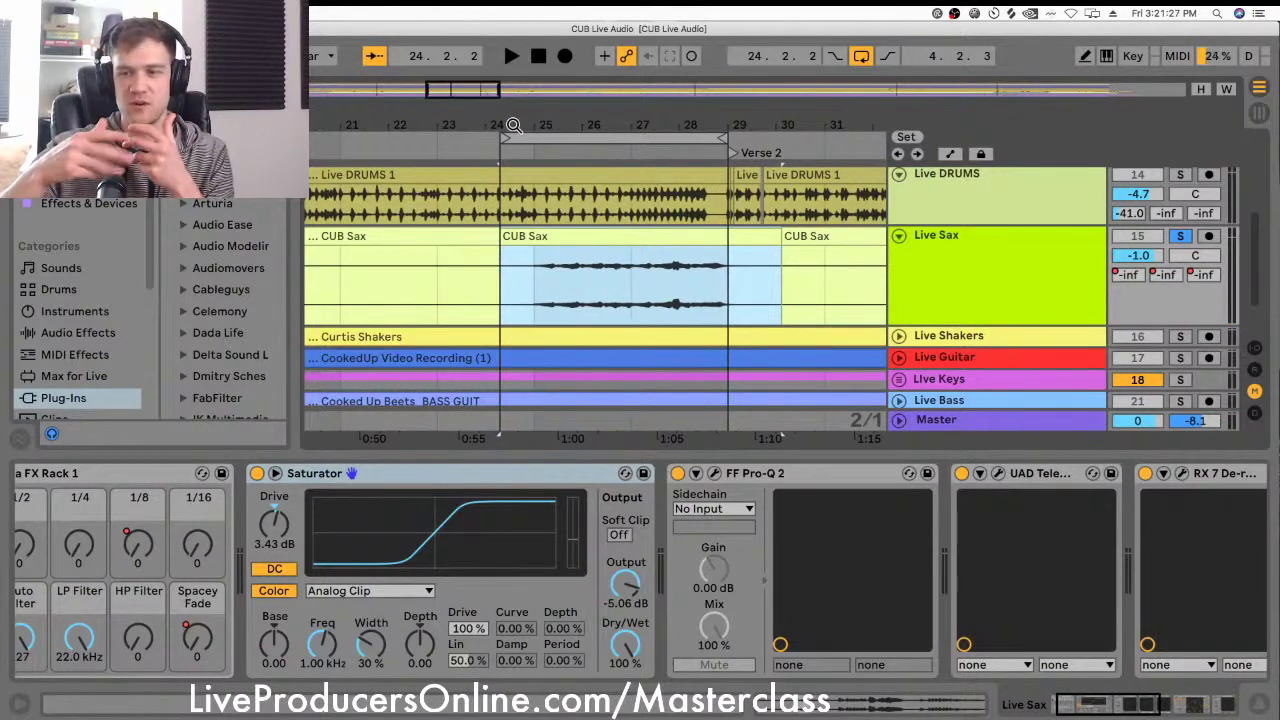
left_click(503, 289)
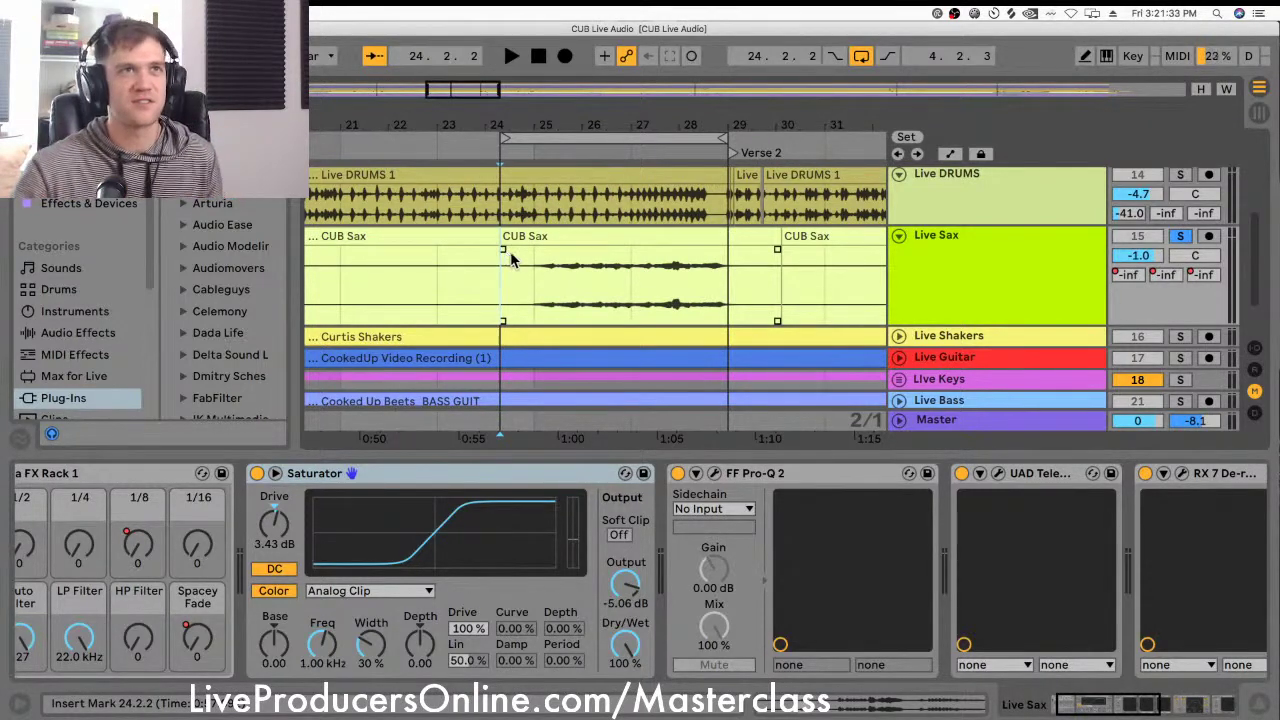
key("space")
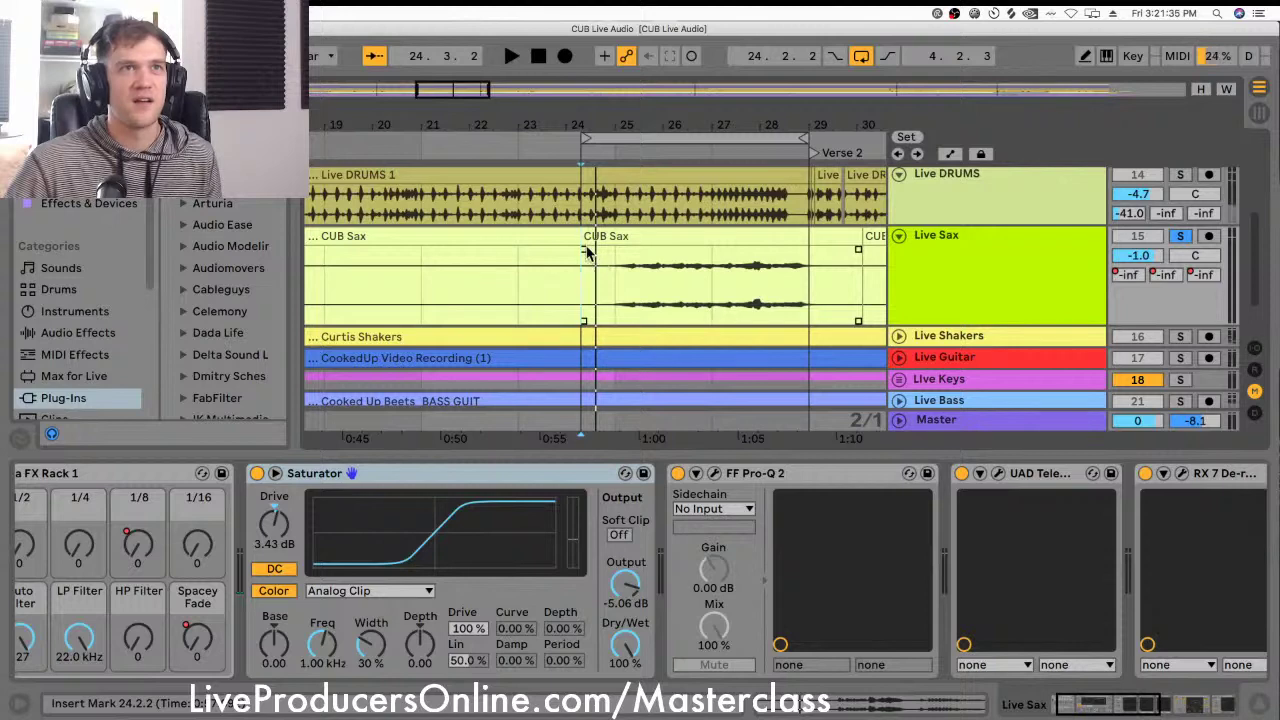
Step: Trim the start of the sax clip before Verse 2 to about bar 25, auditioning the entry between adjustments
mouse_move(585, 250)
left_mouse_down()
mouse_move(643, 247)
mouse_move(586, 235)
mouse_move(601, 234)
mouse_move(582, 252)
left_mouse_up()
key("space")
key("super+z")
key("super+z")
key("space")
left_click(609, 250)
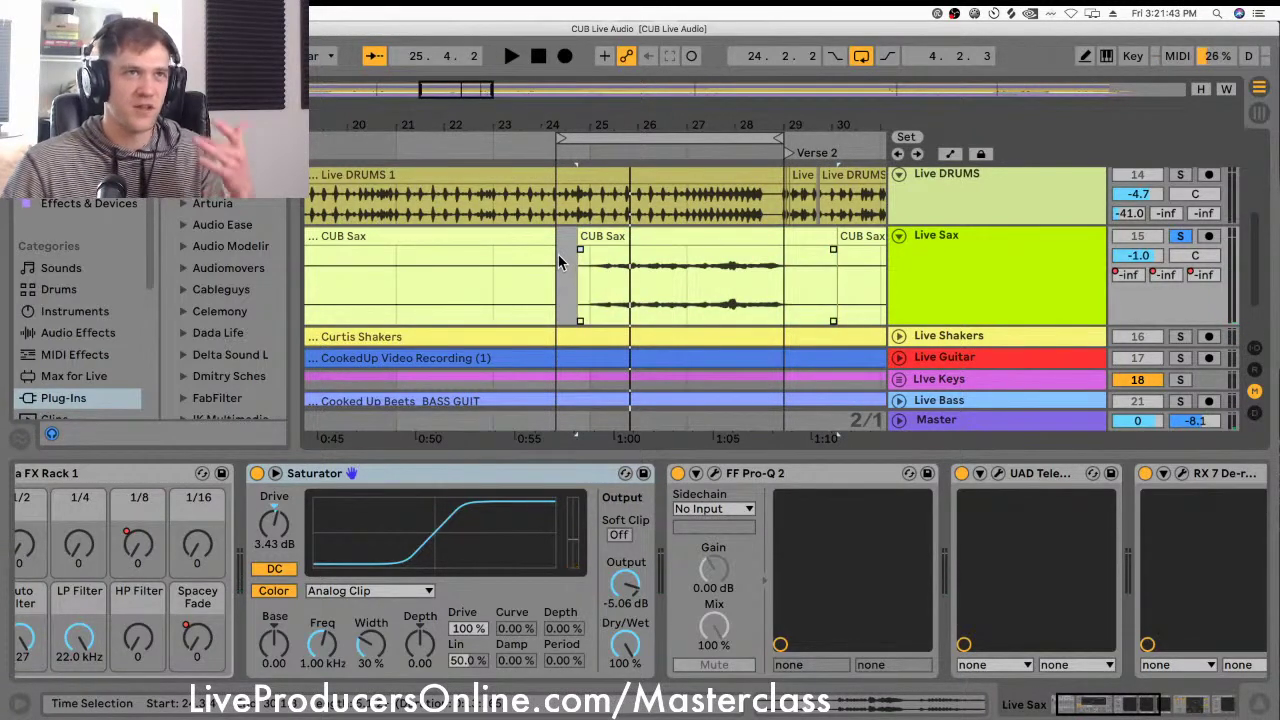
key("space")
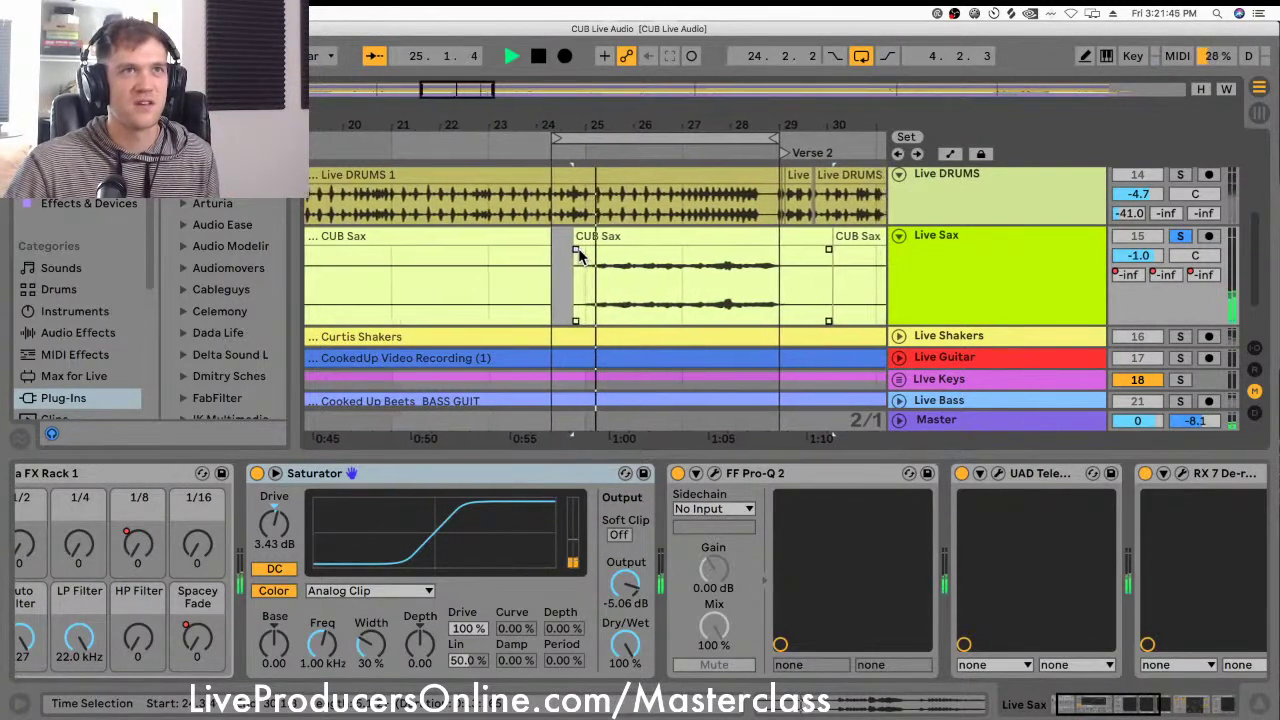
left_click_drag(570, 238, 589, 255)
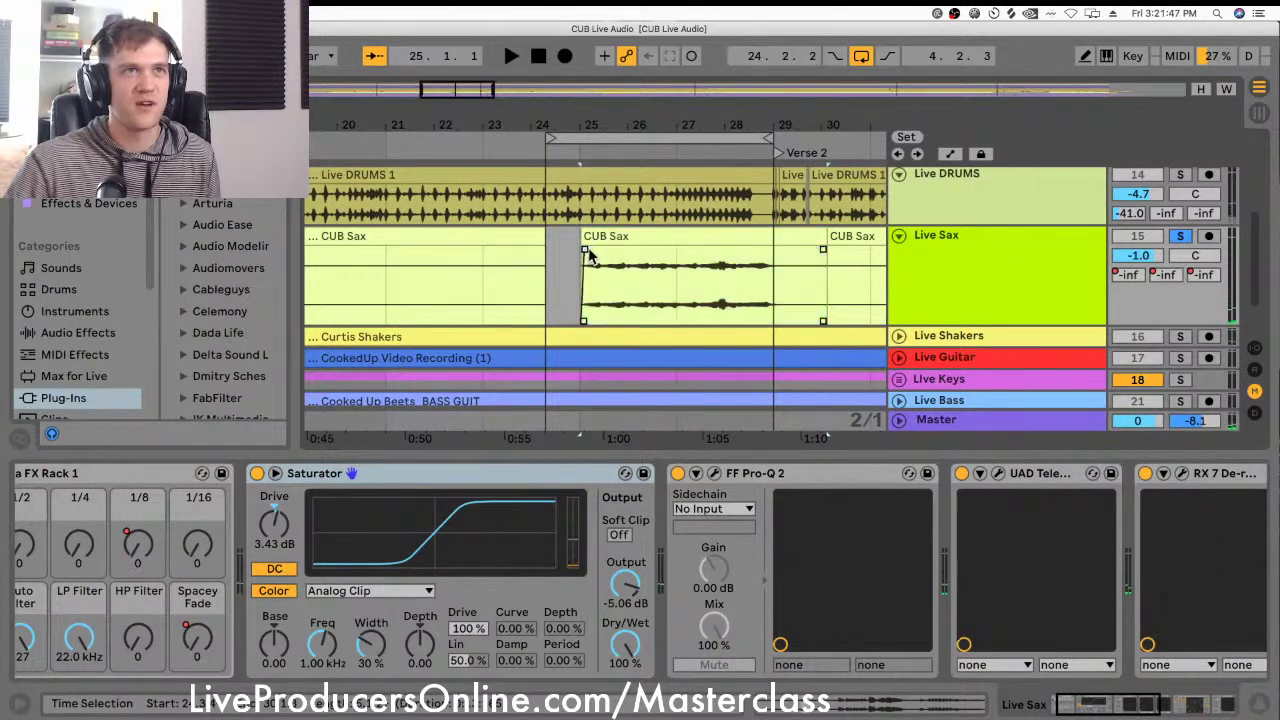
Step: Replay the trimmed sax phrase in solo from 24.2.2 to check its new start
left_click(554, 268)
key("space")
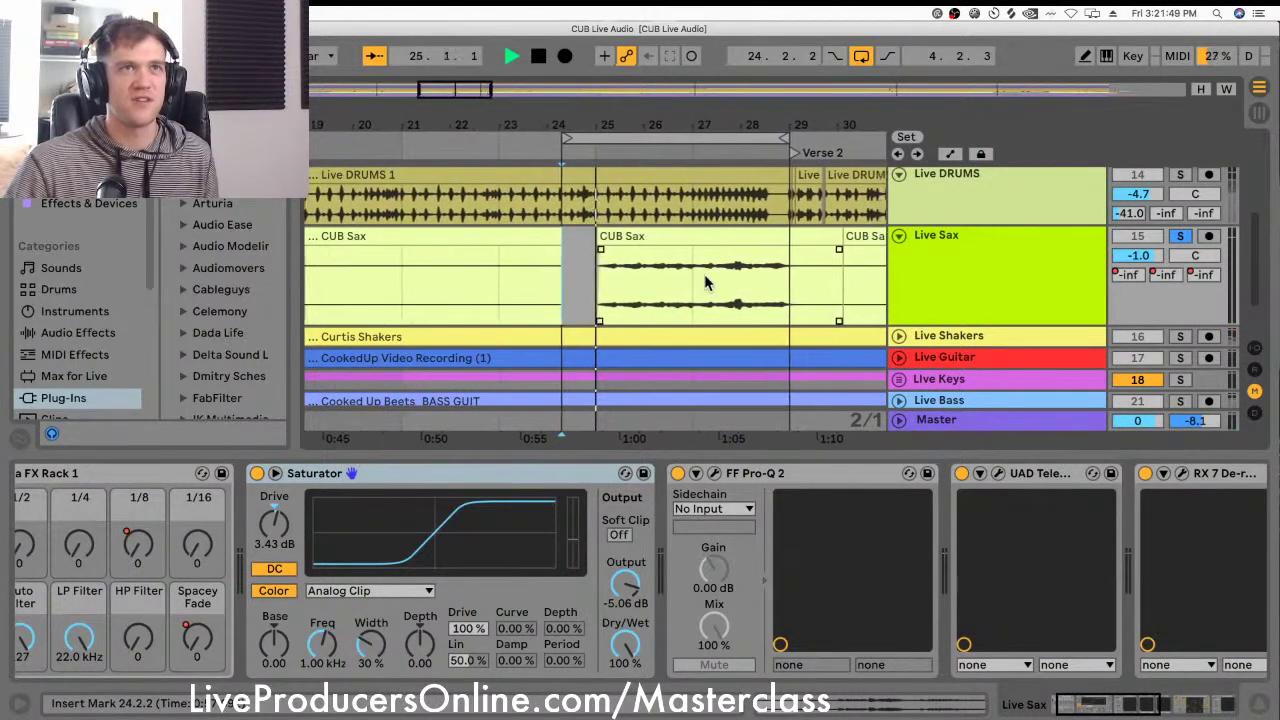
key("space")
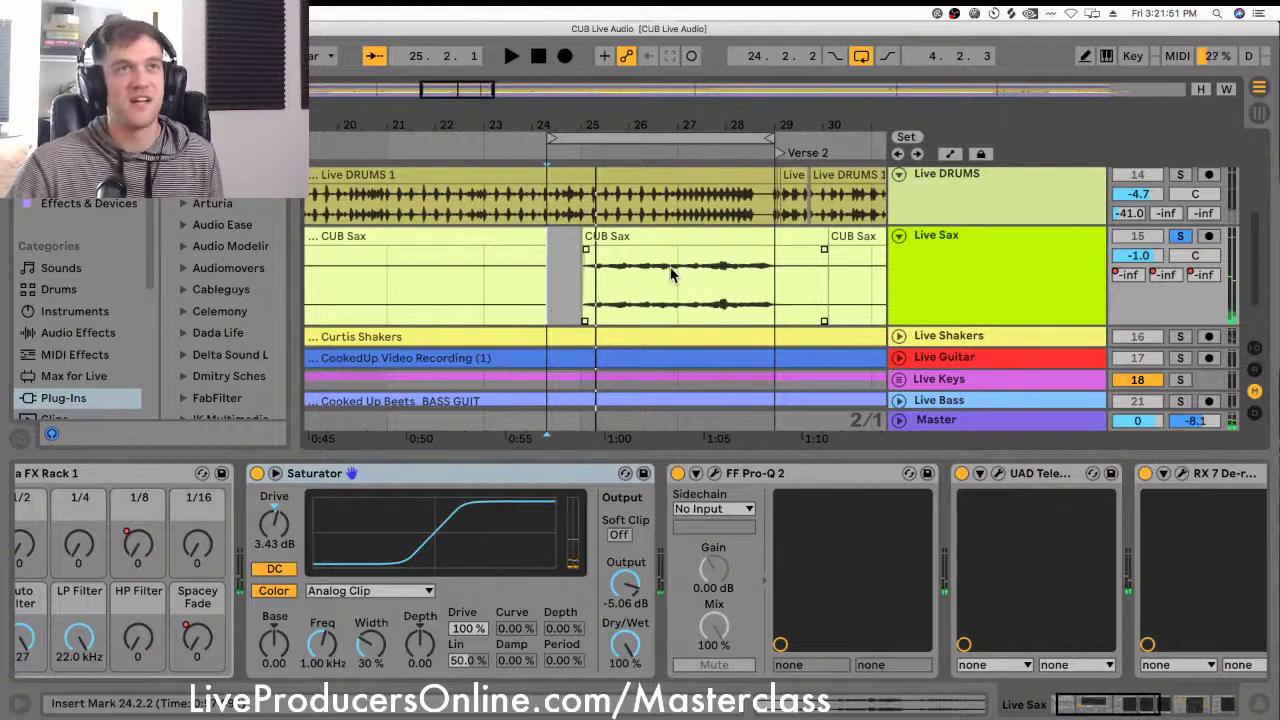
key("minus")
scroll(671, 275, "right", 3)
left_click_drag(572, 113, 570, 140)
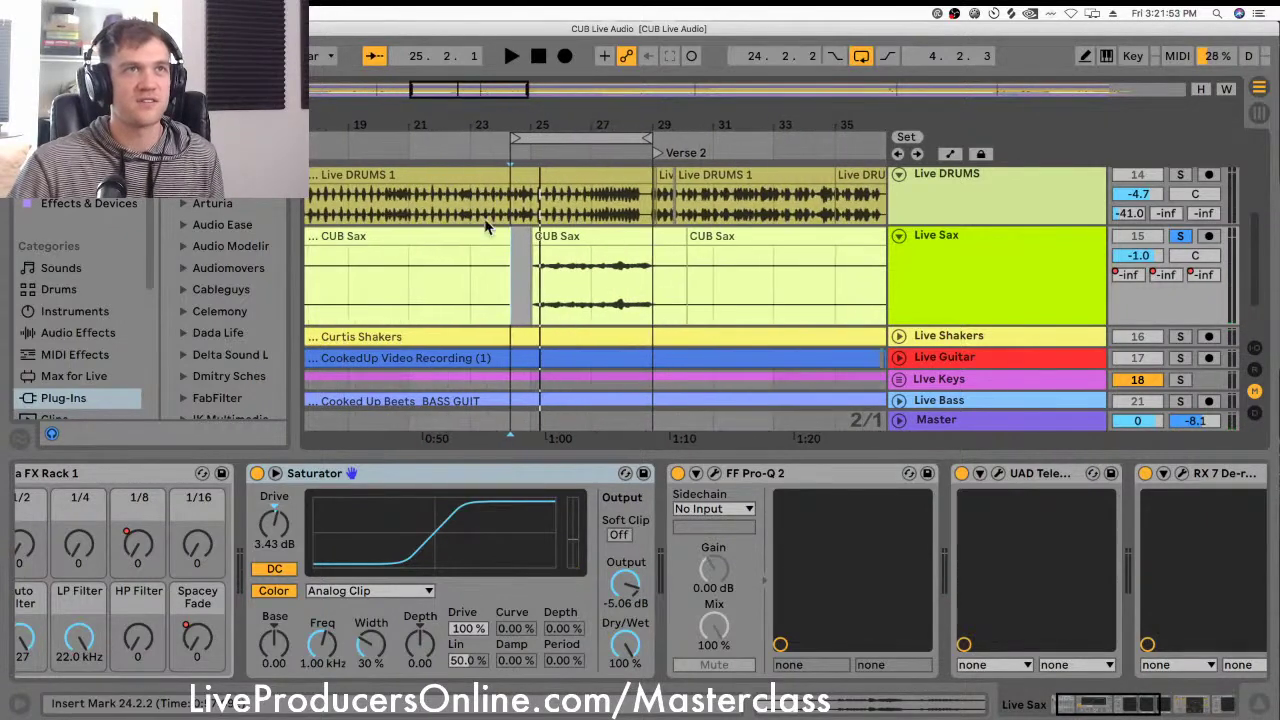
key("space")
Step: Unsolo Live Sax and play the looped passage from 24.2.2 with the full mix
left_click_drag(686, 280, 475, 280)
left_click(517, 276)
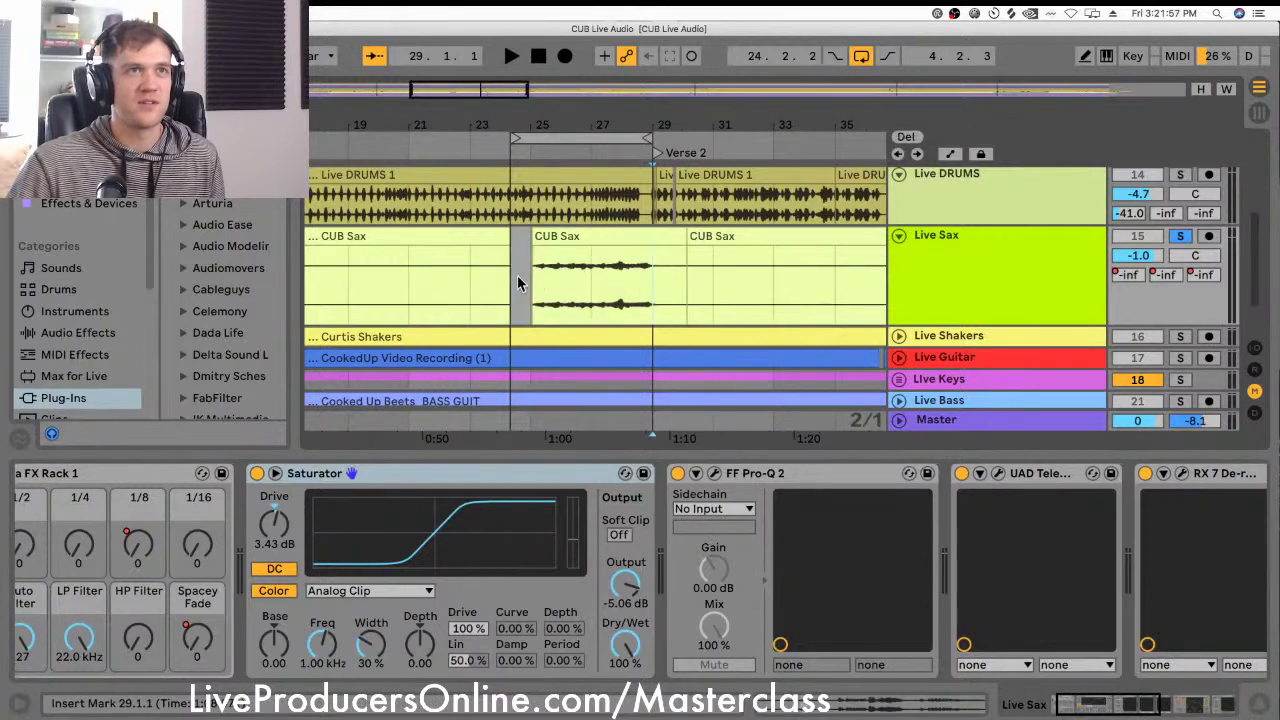
key("space")
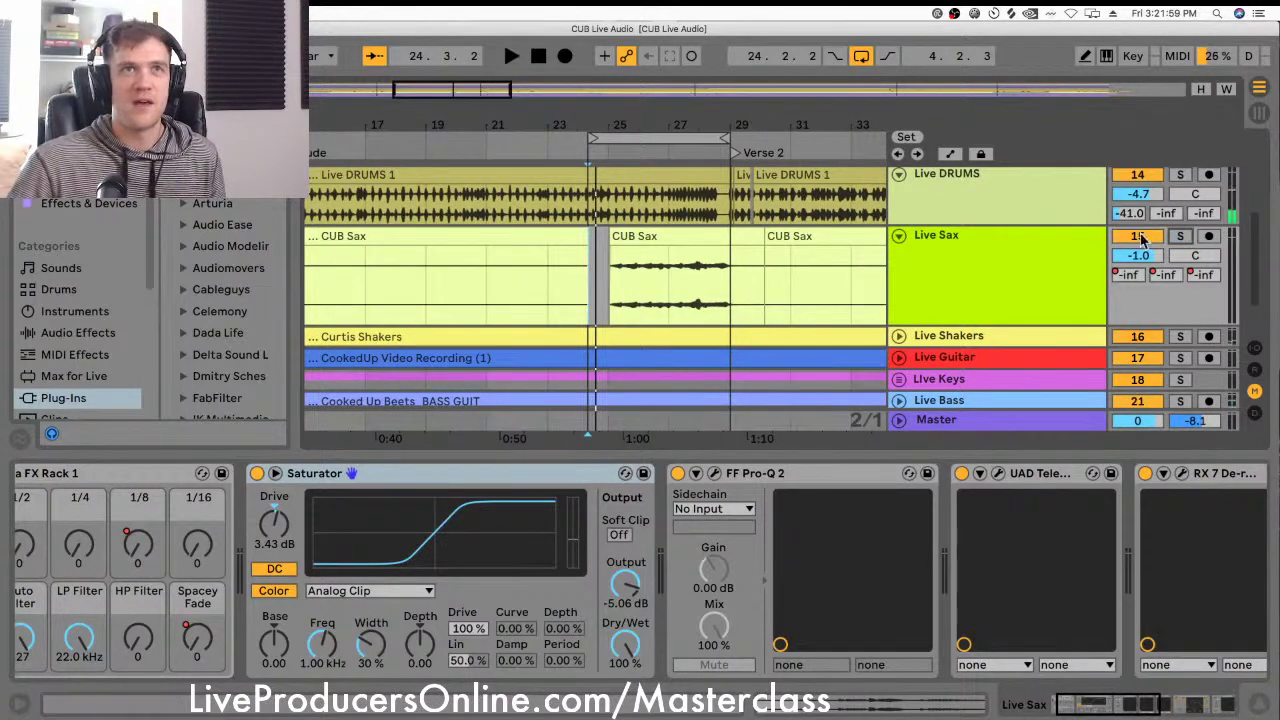
left_click(771, 288)
key("space")
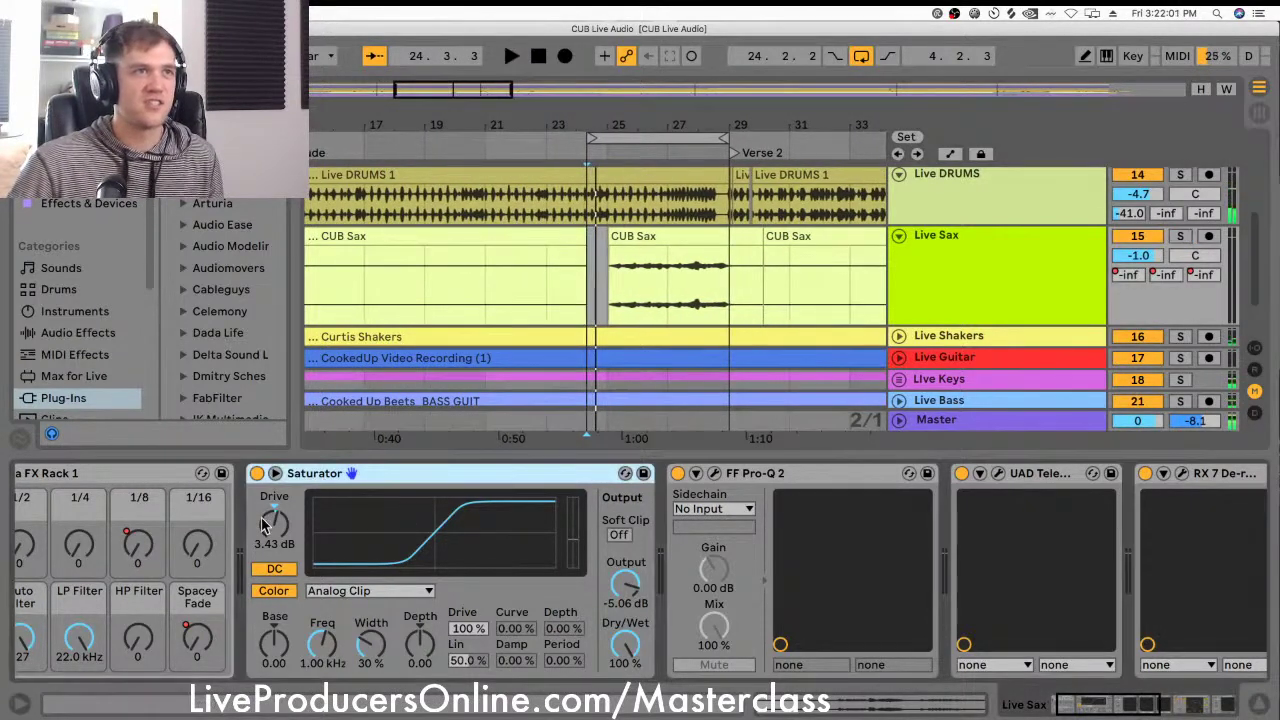
Step: Set the Live Sax Saturator to 4.00 dB Drive and -4.57 dB Output, with the Analog Clip curve and Dry/Wet at 100%
left_click_drag(268, 530, 262, 523)
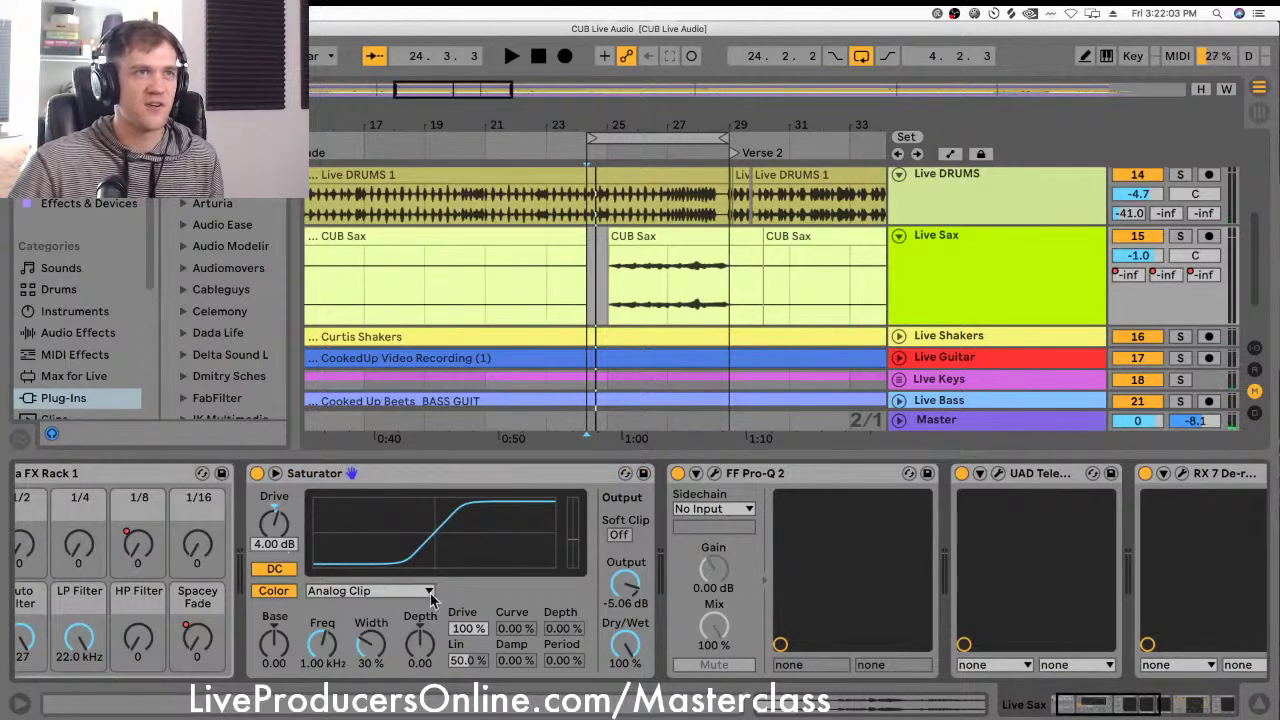
left_click(287, 569)
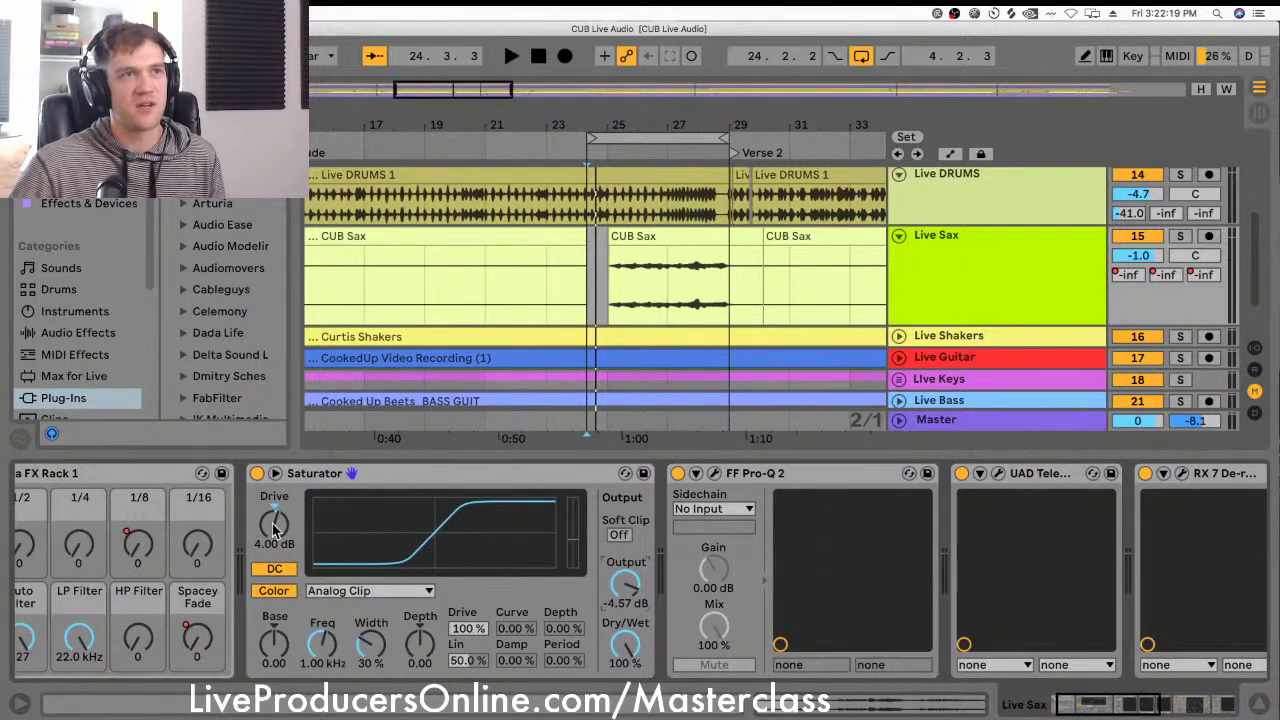
left_click(377, 592)
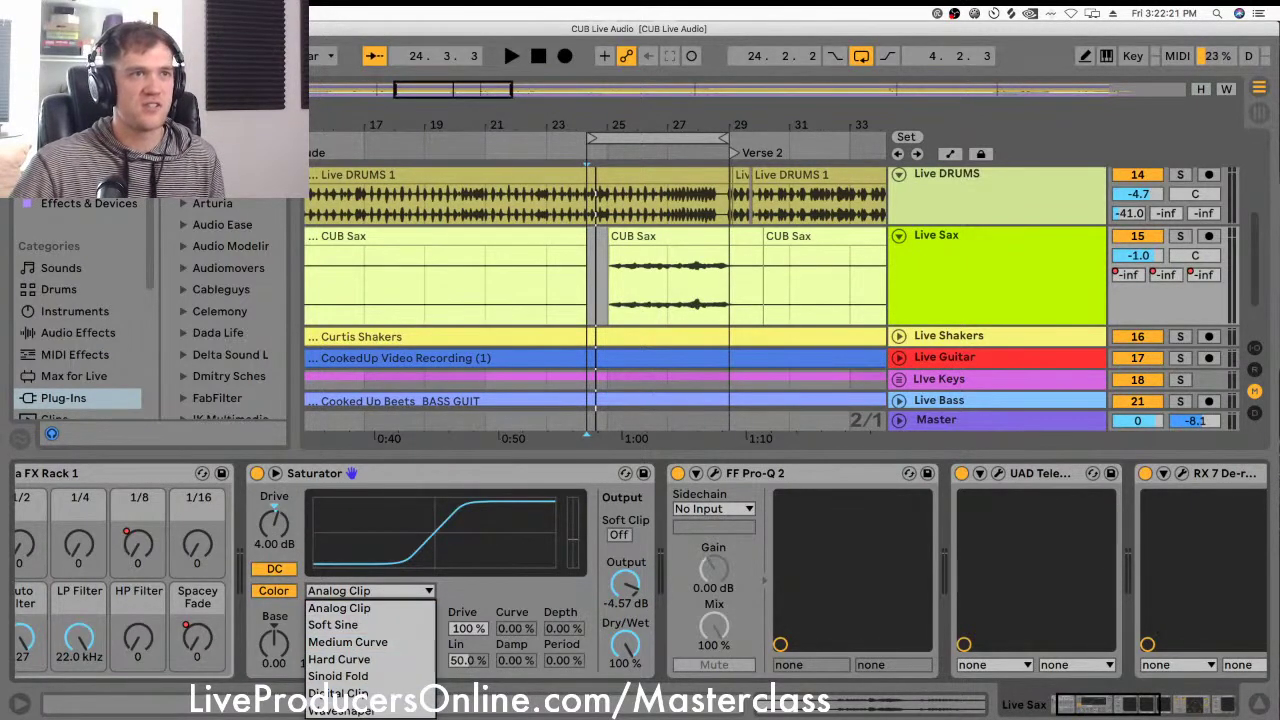
left_click(348, 598)
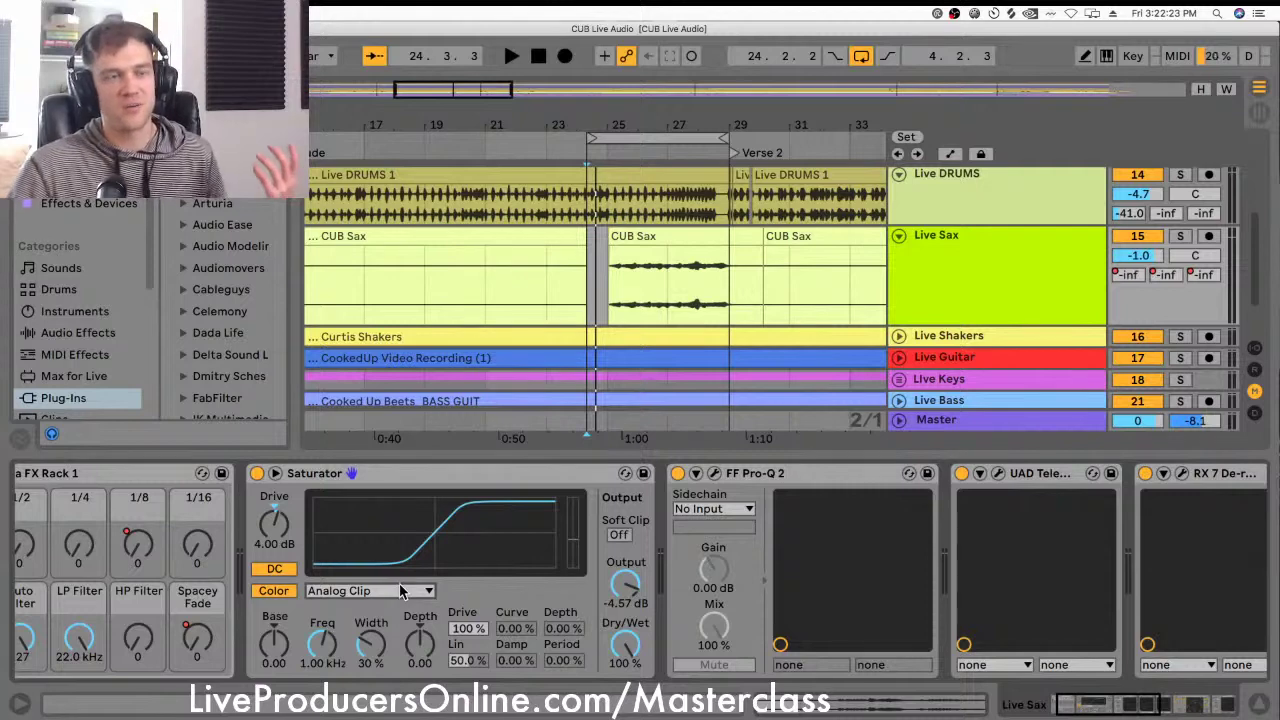
left_click_drag(638, 672, 620, 706)
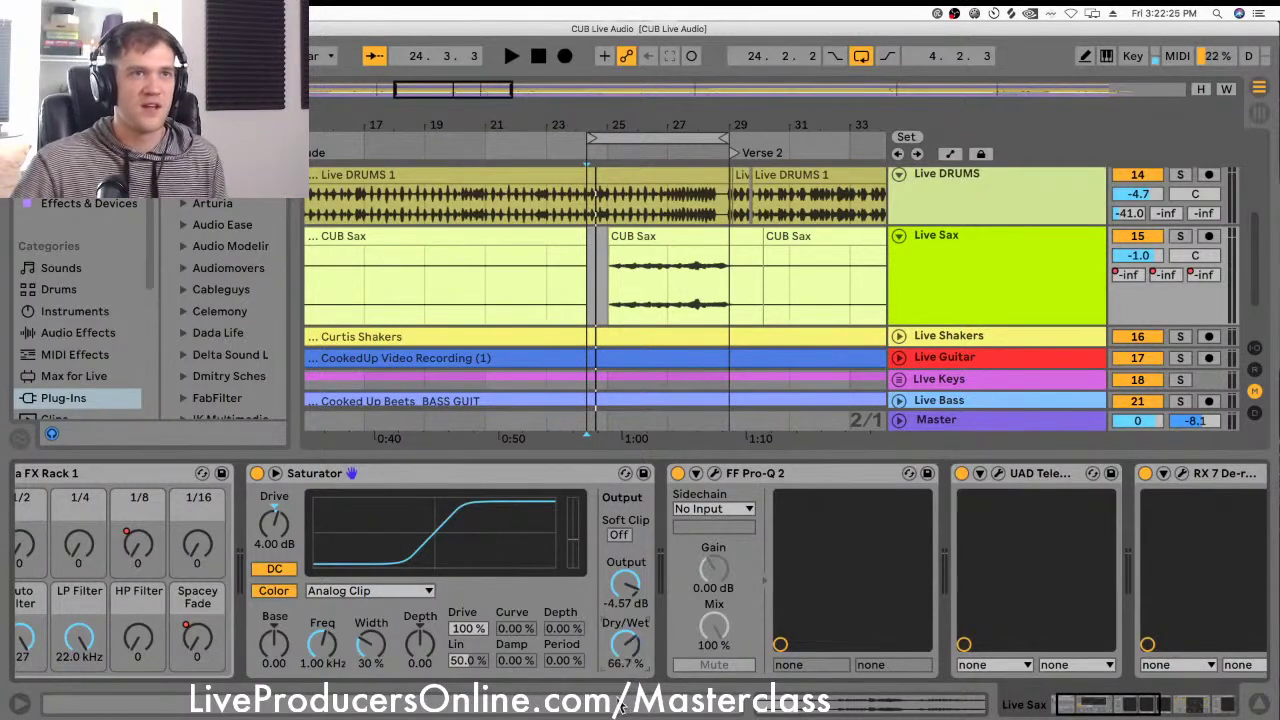
left_click_drag(616, 660, 632, 624)
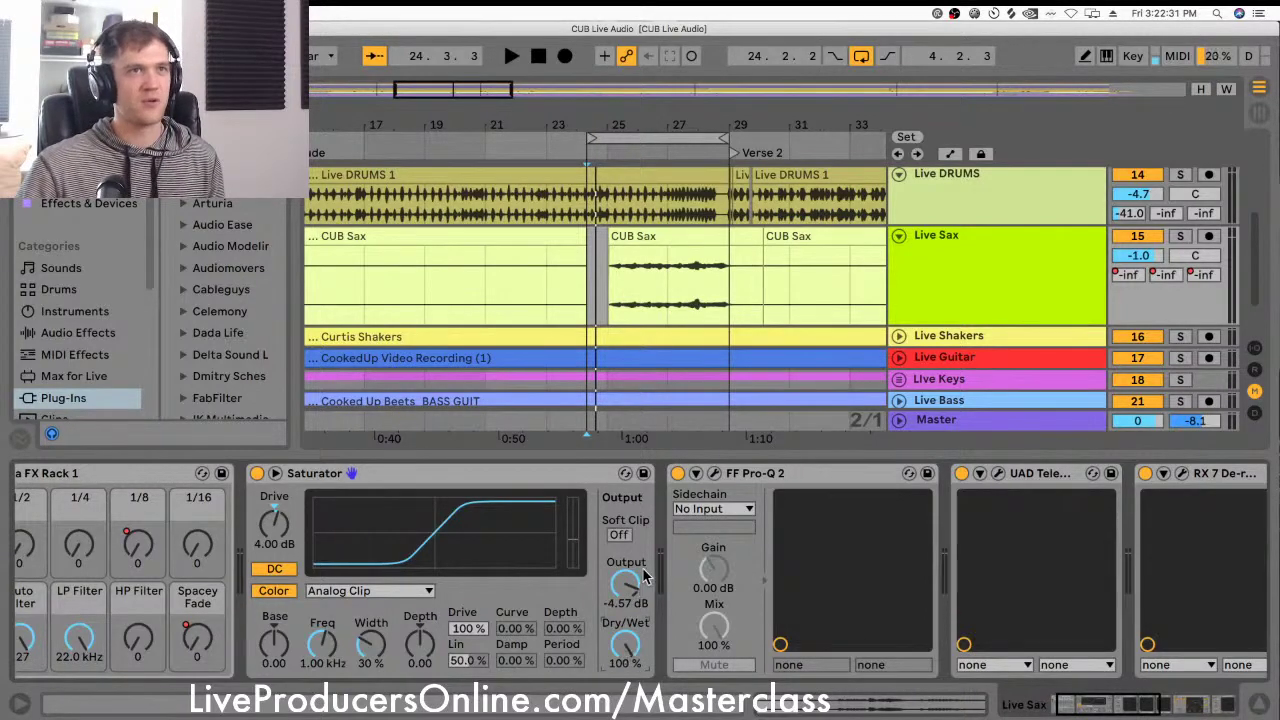
Step: Play the full mix from about bar 27 and examine the EQ bands and spectrum in Live Sax's FF Pro-Q 2
left_click_drag(676, 124, 678, 145)
key("space")
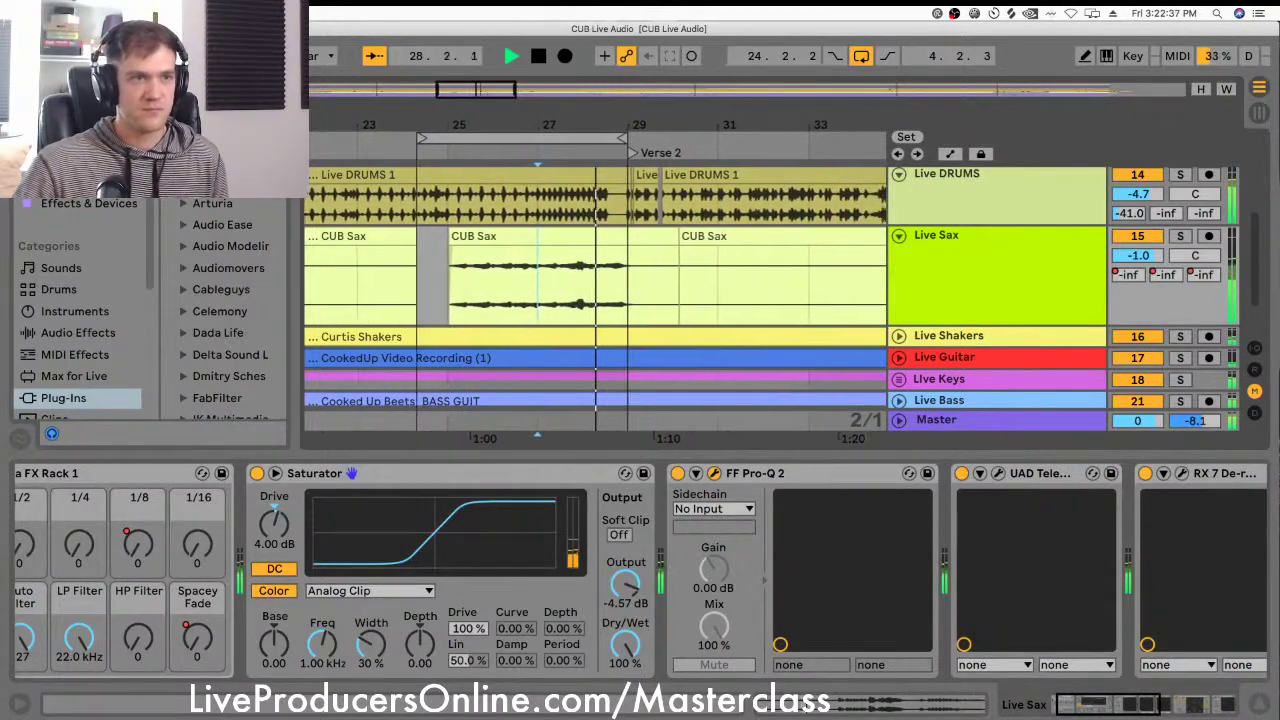
left_click(714, 473)
left_click_drag(596, 347, 686, 209)
key("space")
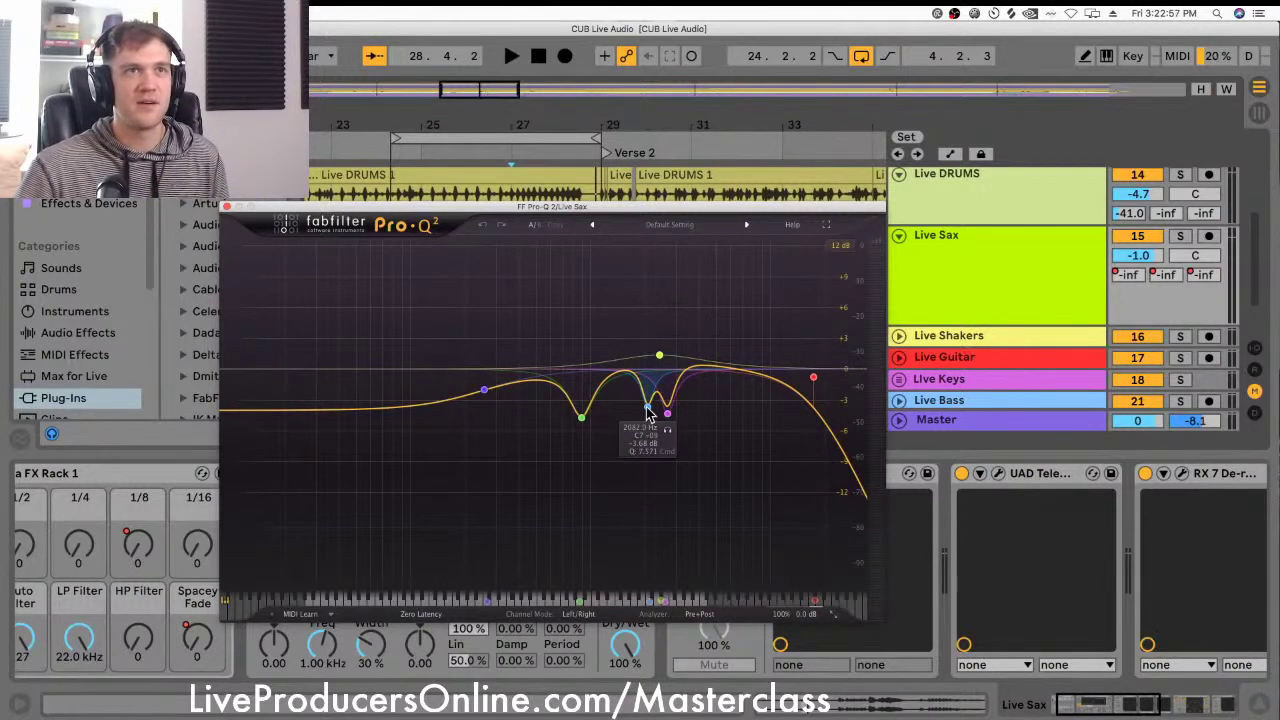
key("space")
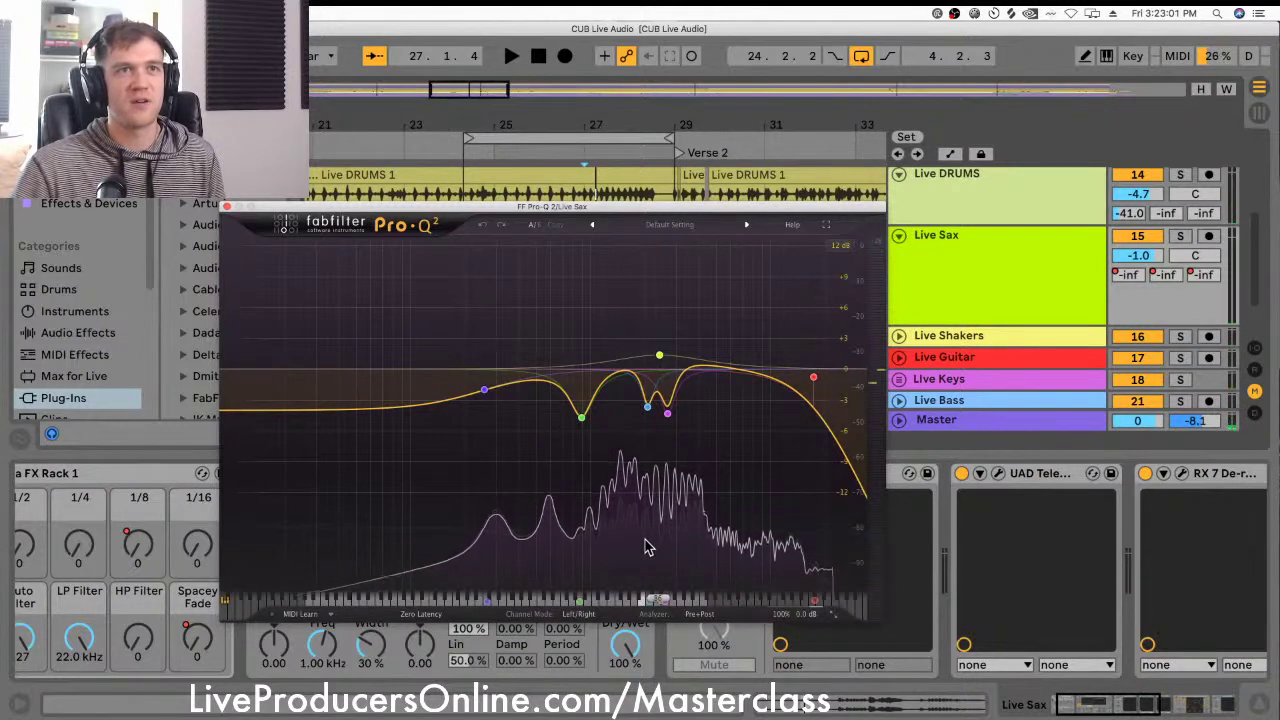
Step: In Pro-Q 2, add a narrow cut of about 3 dB at the sax's highest spectrum peak and move the low shelf down to about 231 Hz
left_click_drag(648, 540, 640, 550)
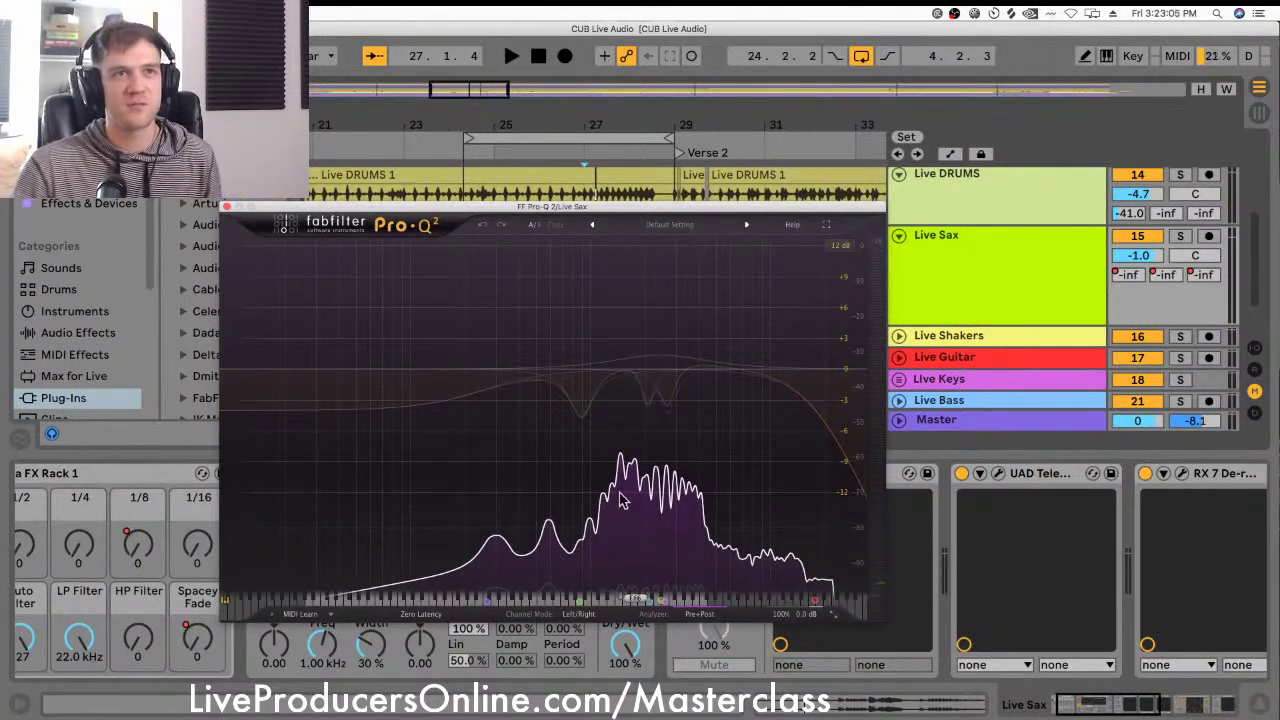
left_click_drag(620, 500, 628, 535)
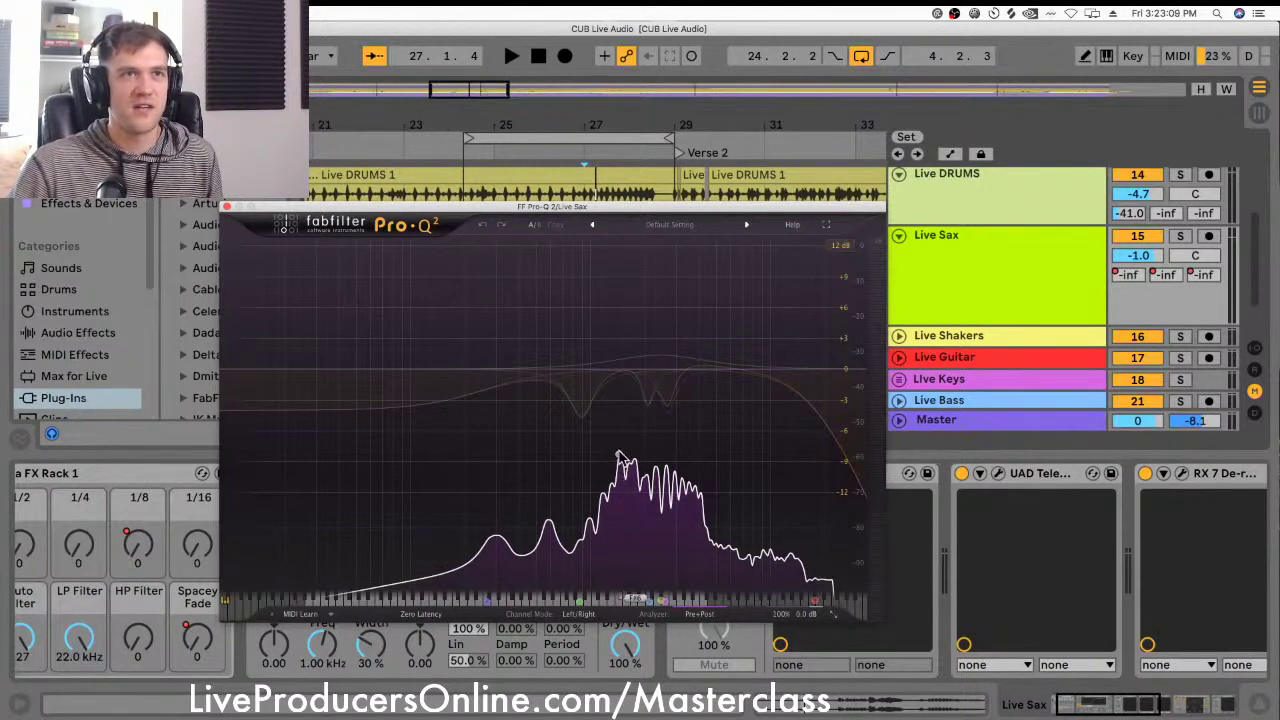
left_click_drag(620, 460, 622, 485)
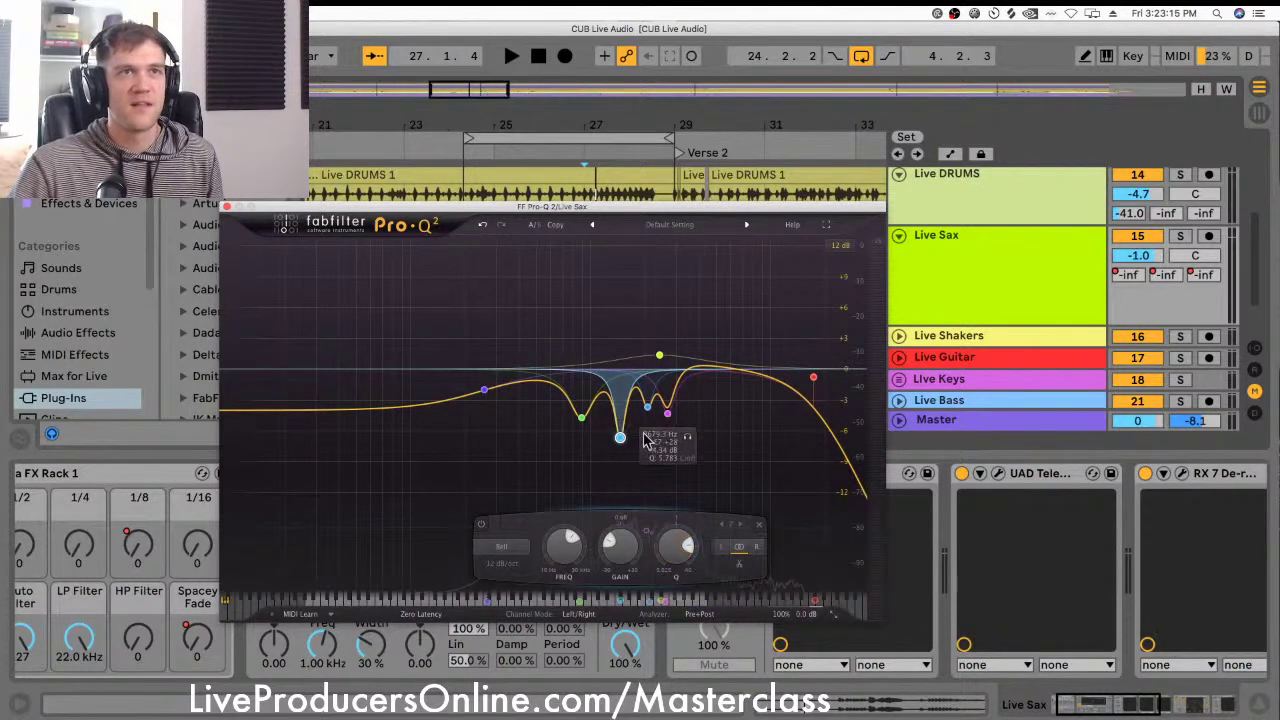
left_click_drag(627, 547, 630, 530)
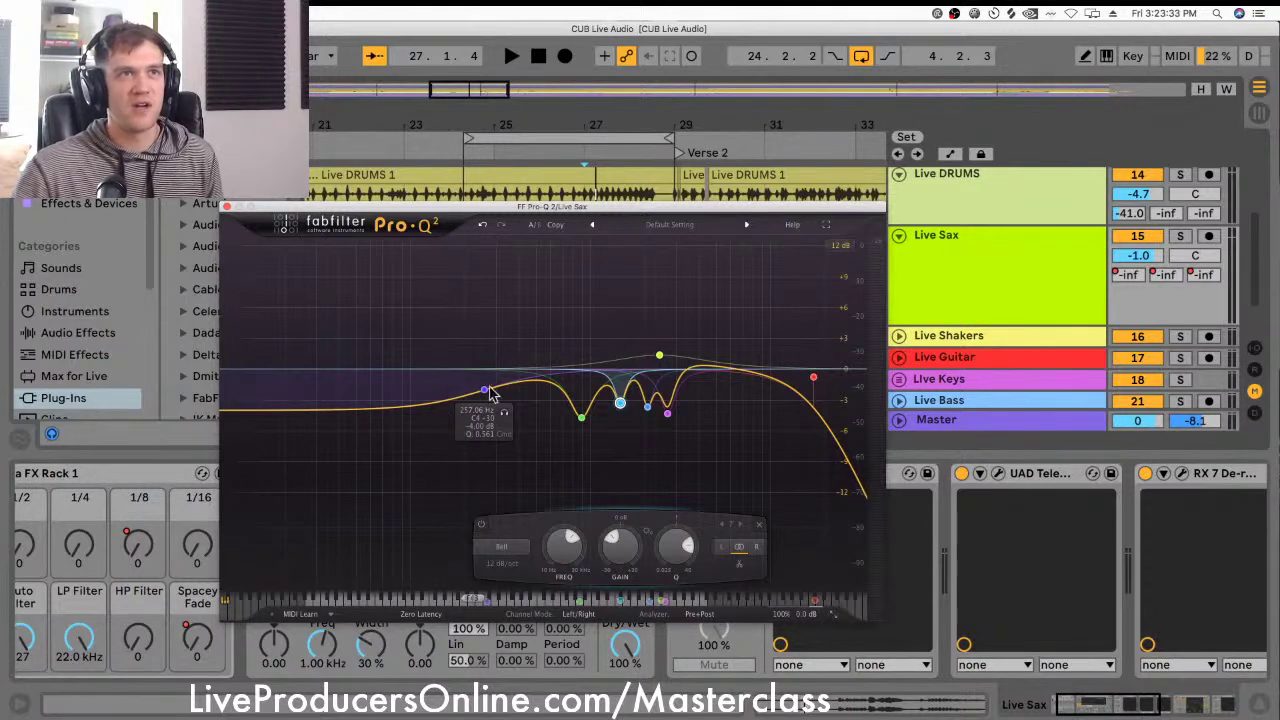
left_click_drag(490, 393, 478, 398)
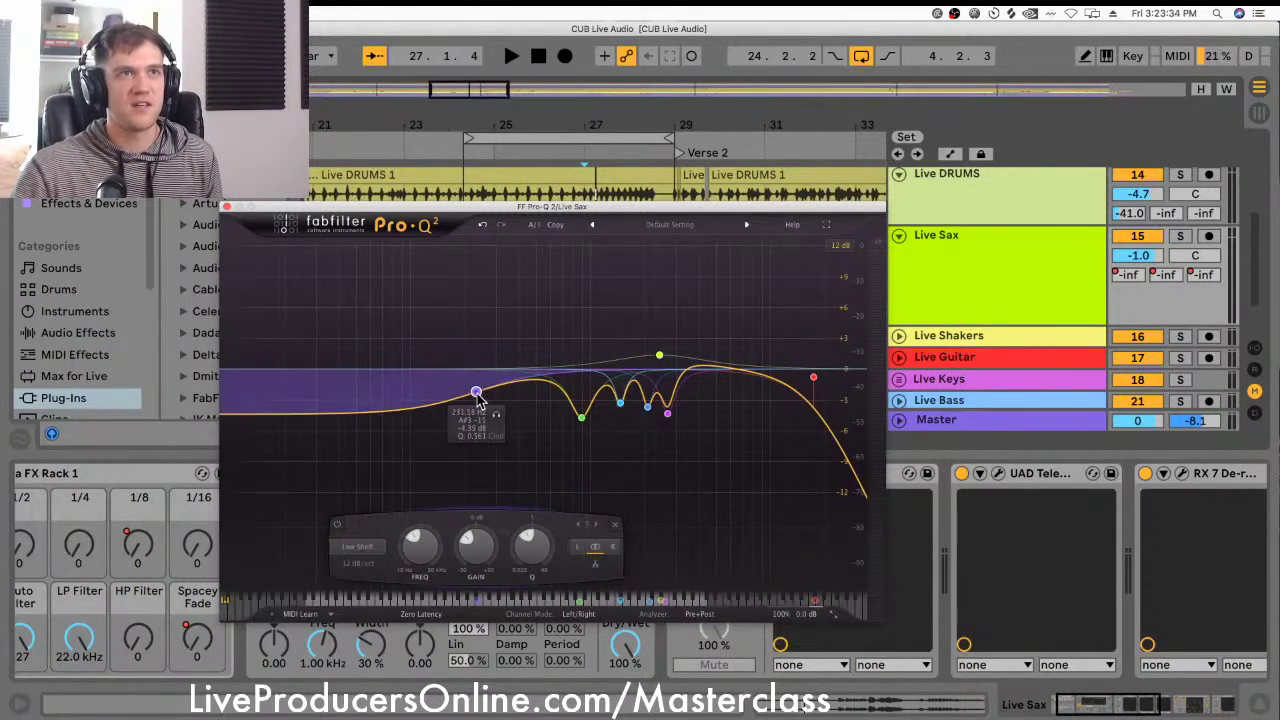
left_click(227, 207)
Step: Play the sax passage in the mix with the UAD Teletronix LA-2A open to check its Peak Reduction and meter
scroll(760, 499, "right", 4)
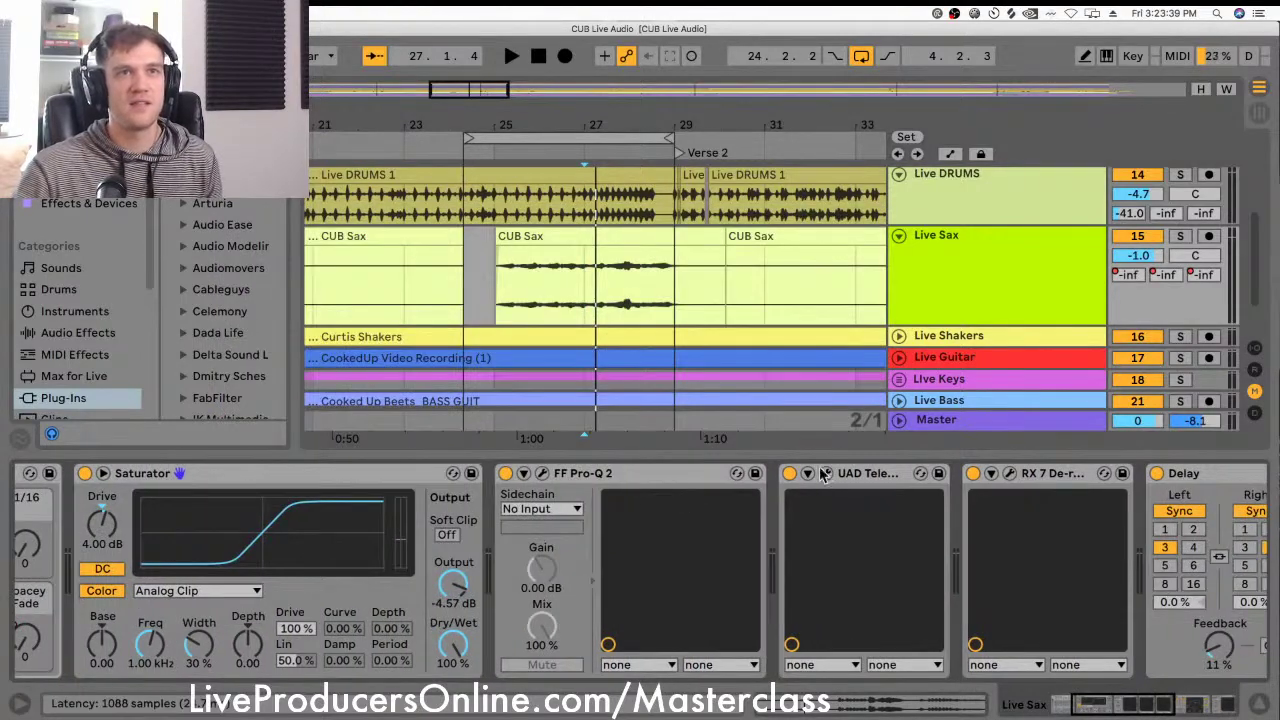
left_click(826, 473)
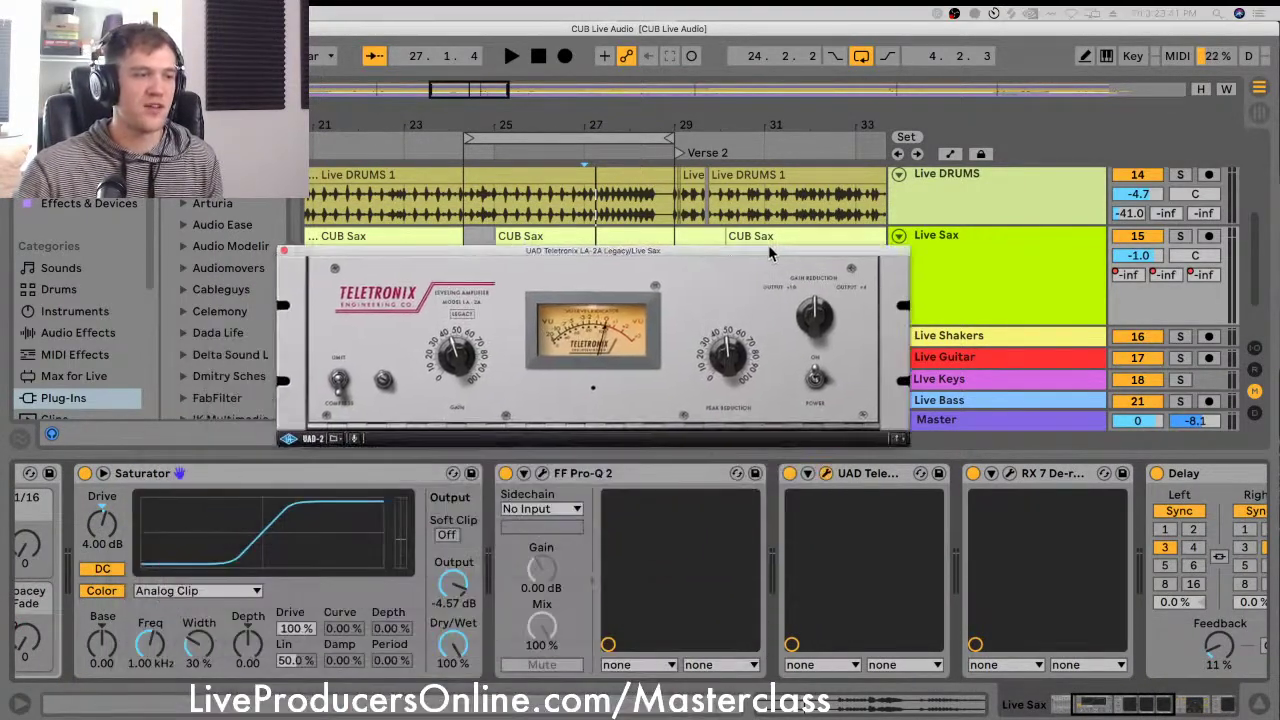
left_click_drag(746, 204, 763, 233)
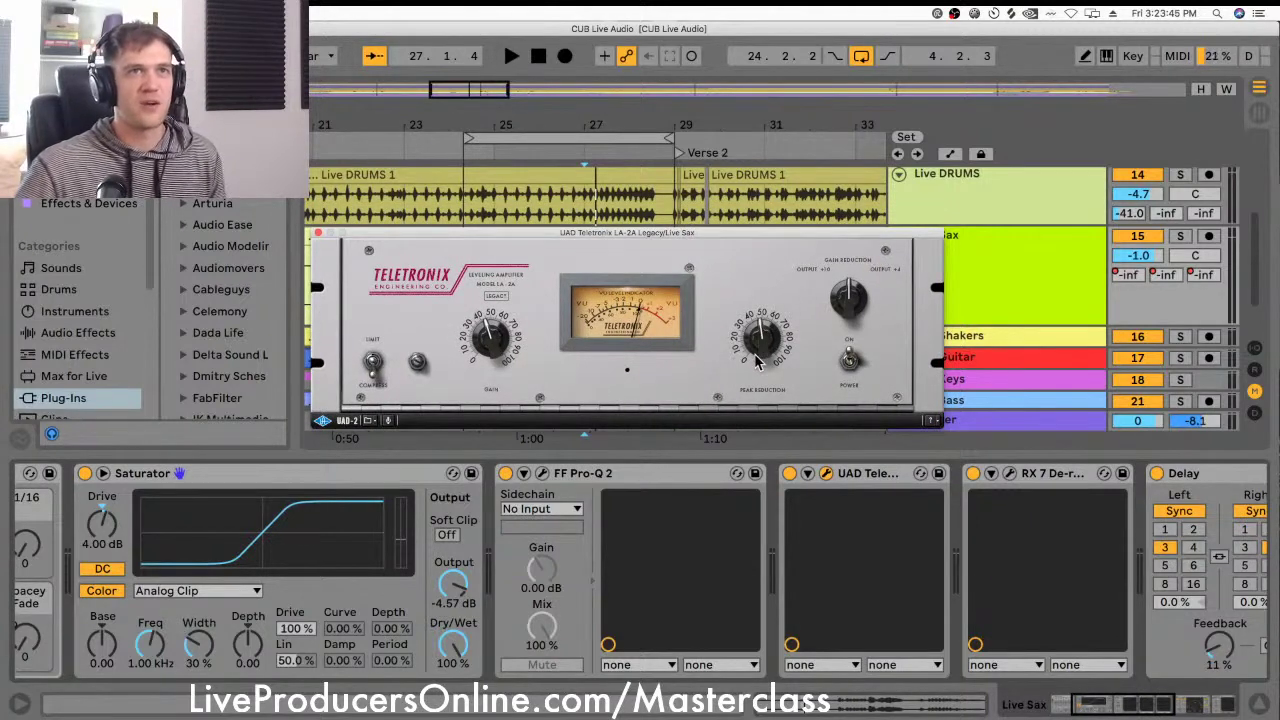
key("space")
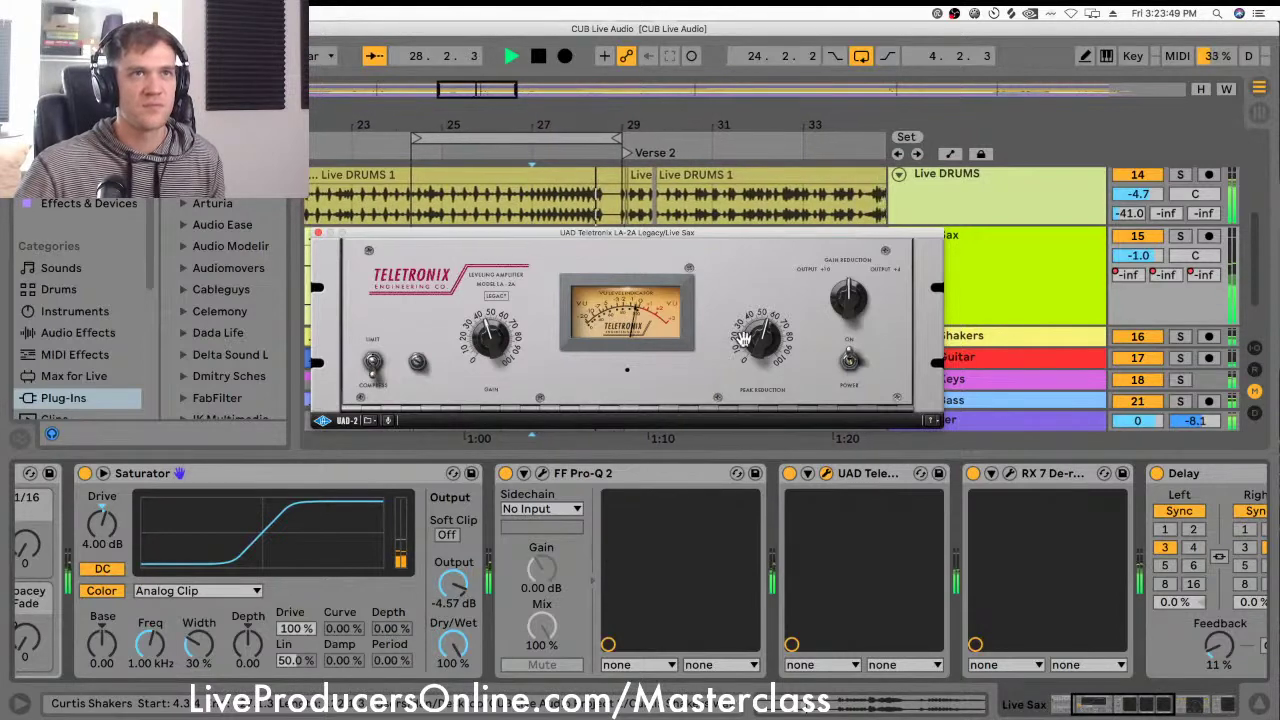
key("space")
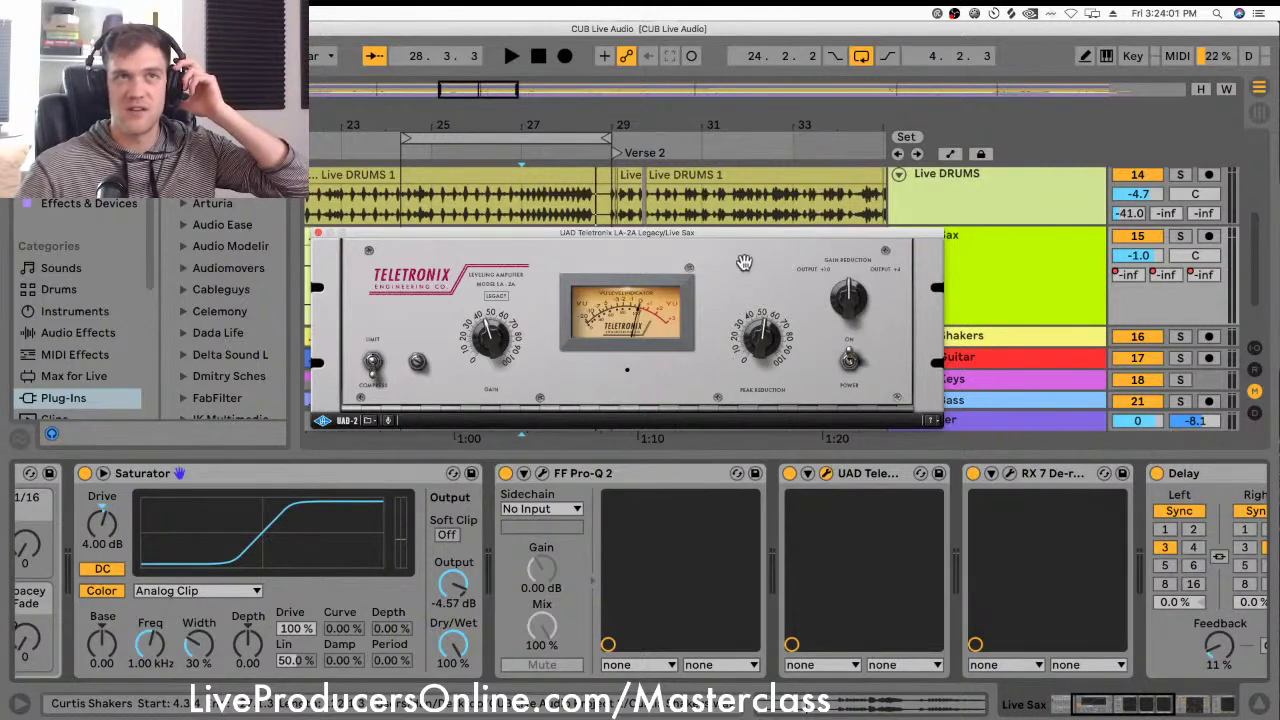
left_click_drag(748, 238, 720, 232)
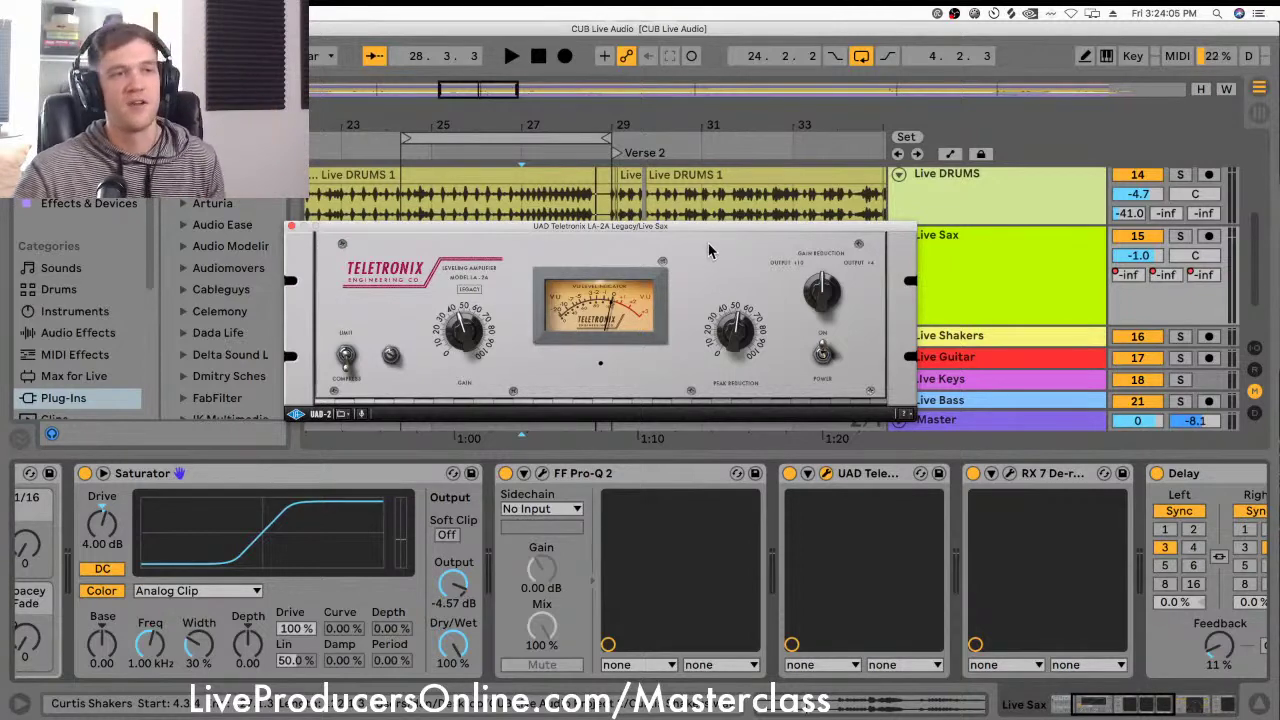
left_click_drag(676, 233, 667, 247)
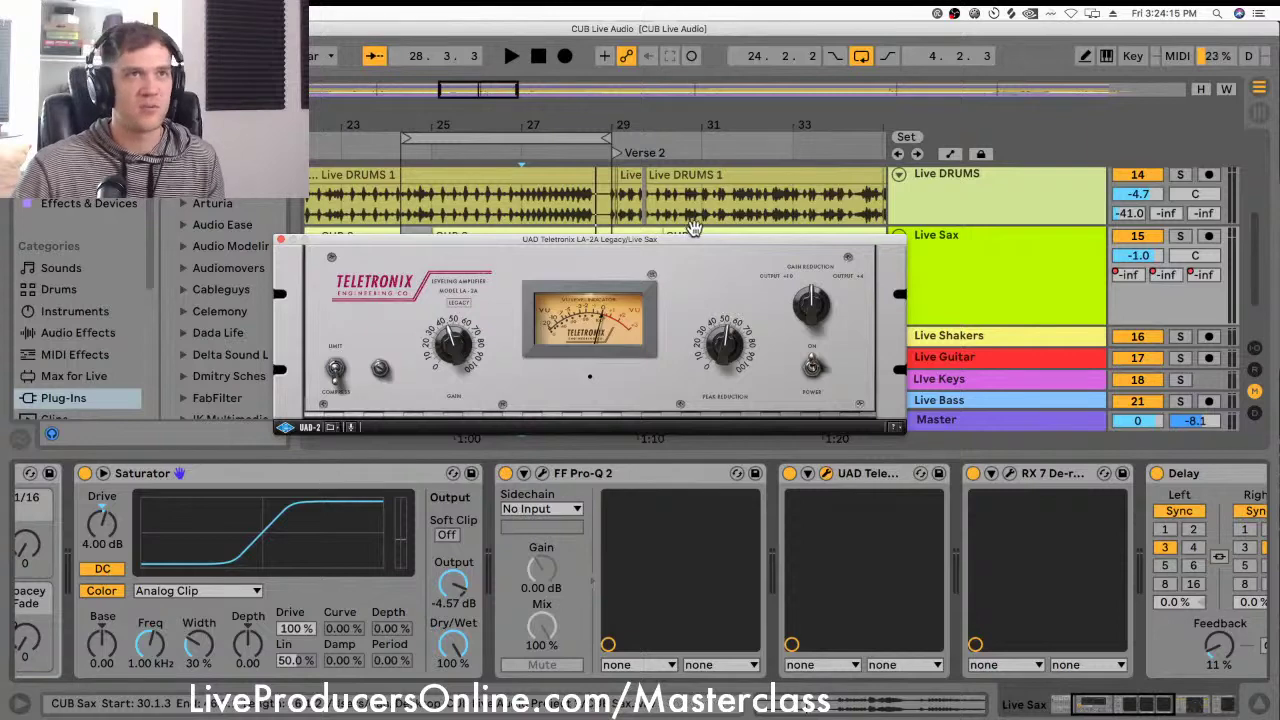
left_click_drag(692, 240, 699, 252)
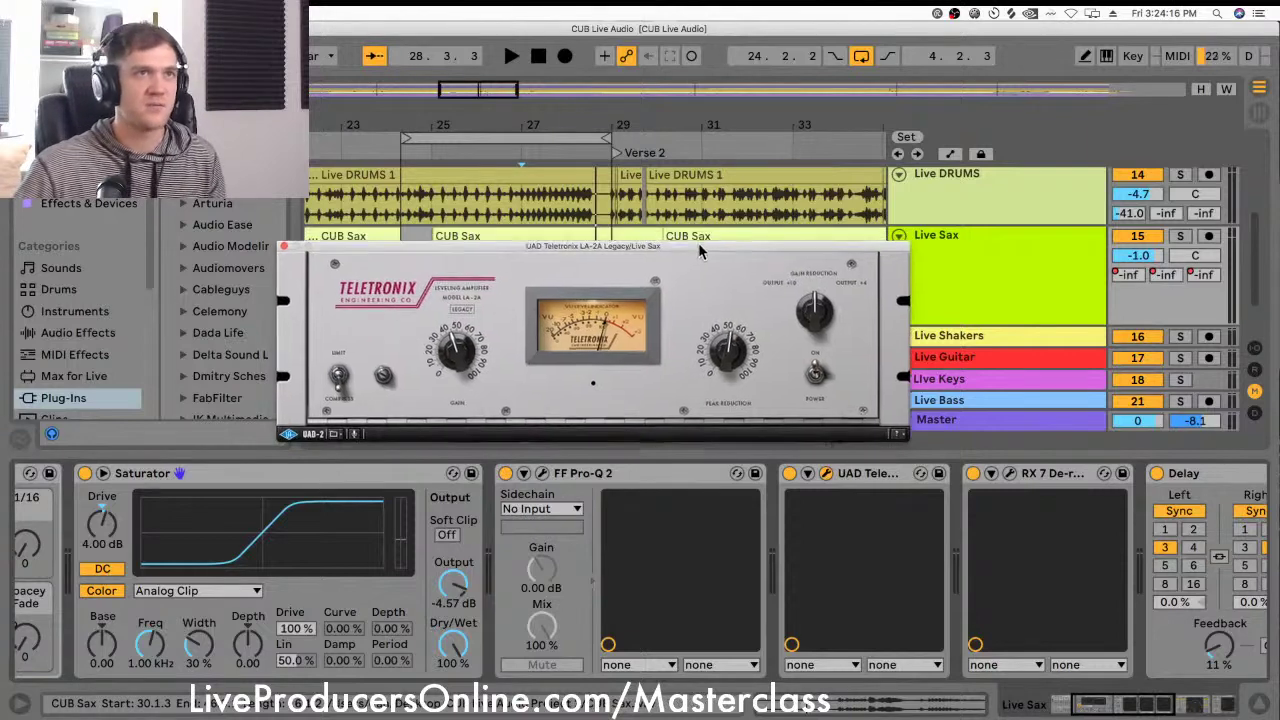
left_click(288, 251)
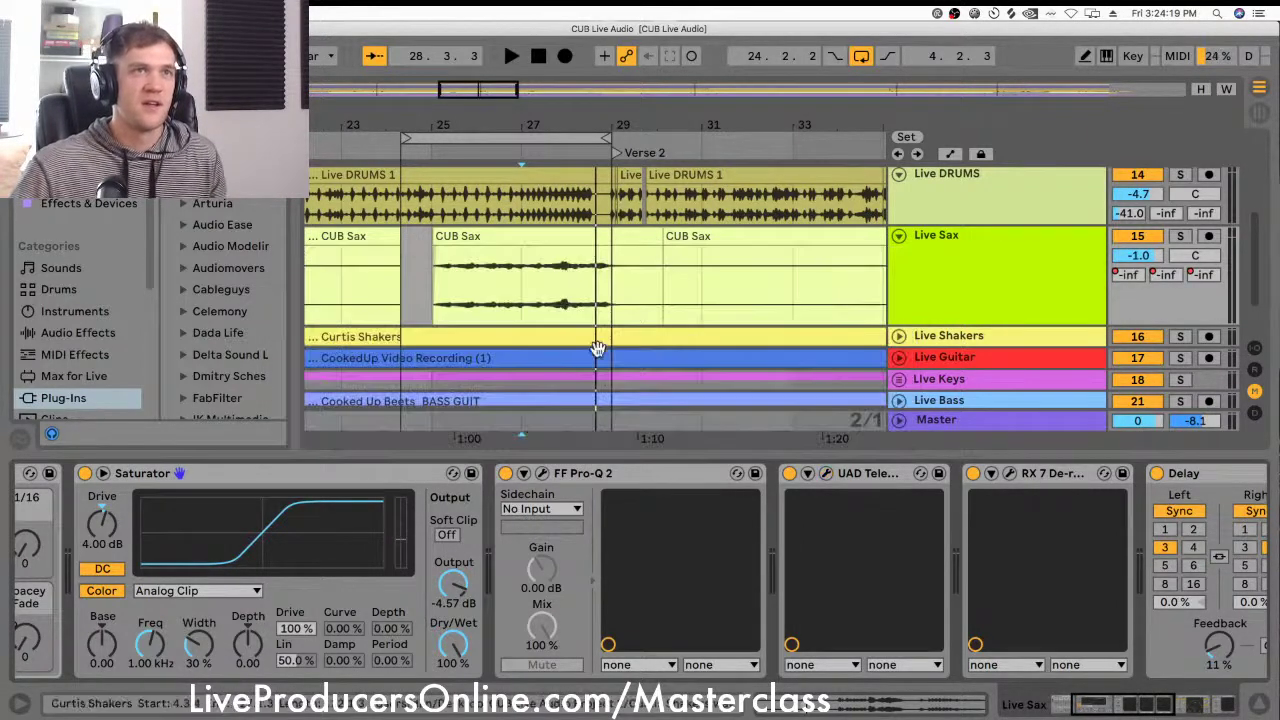
Step: Inspect the Reduction and Reverb Profile settings of the RX 7 De-reverb on Live Sax
scroll(993, 511, "right", 3)
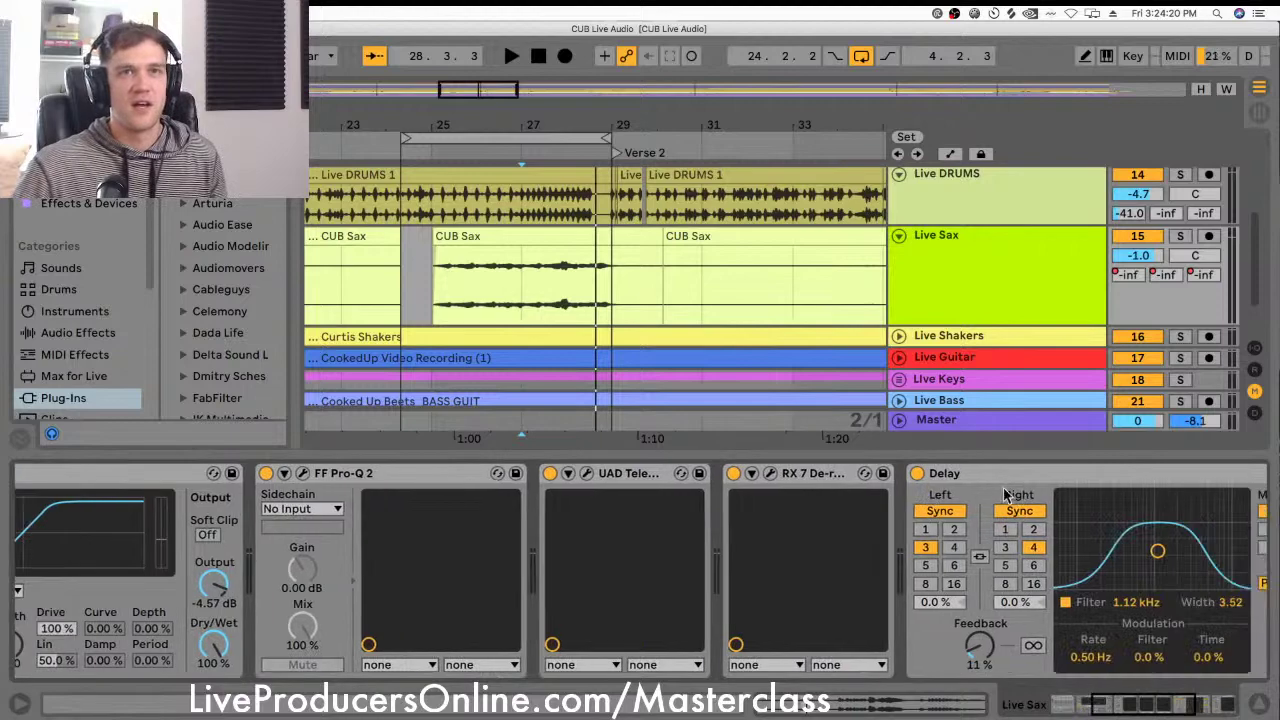
left_click(769, 475)
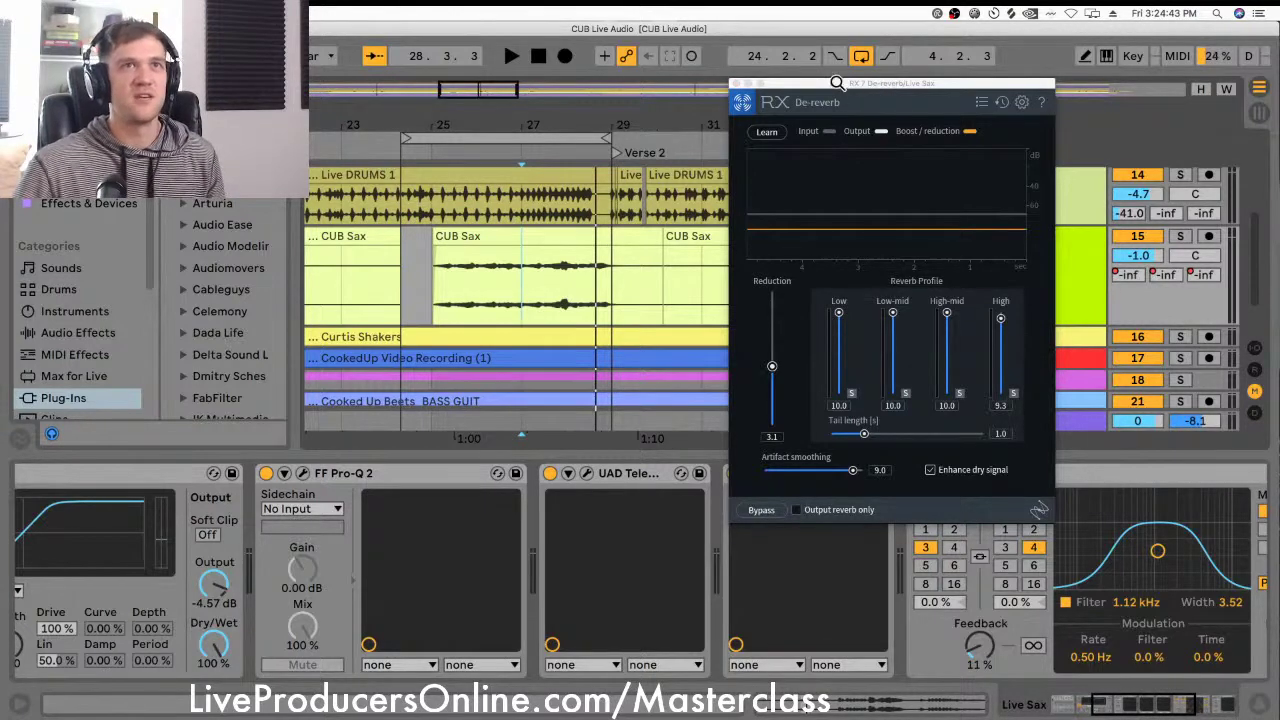
left_click_drag(838, 84, 678, 162)
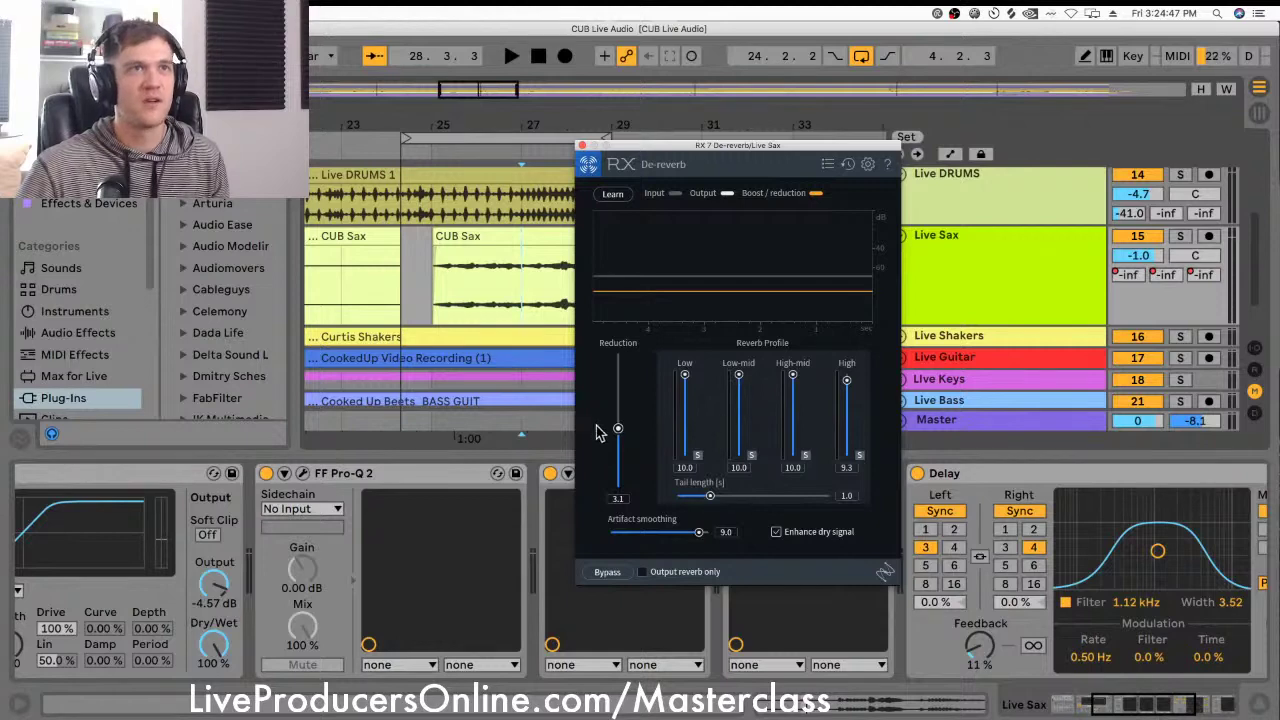
left_click(582, 144)
Step: Solo Live Sax and play it from 25.1.1 with RX 7 De-reverb off, and again with it on, to compare
left_click(432, 281)
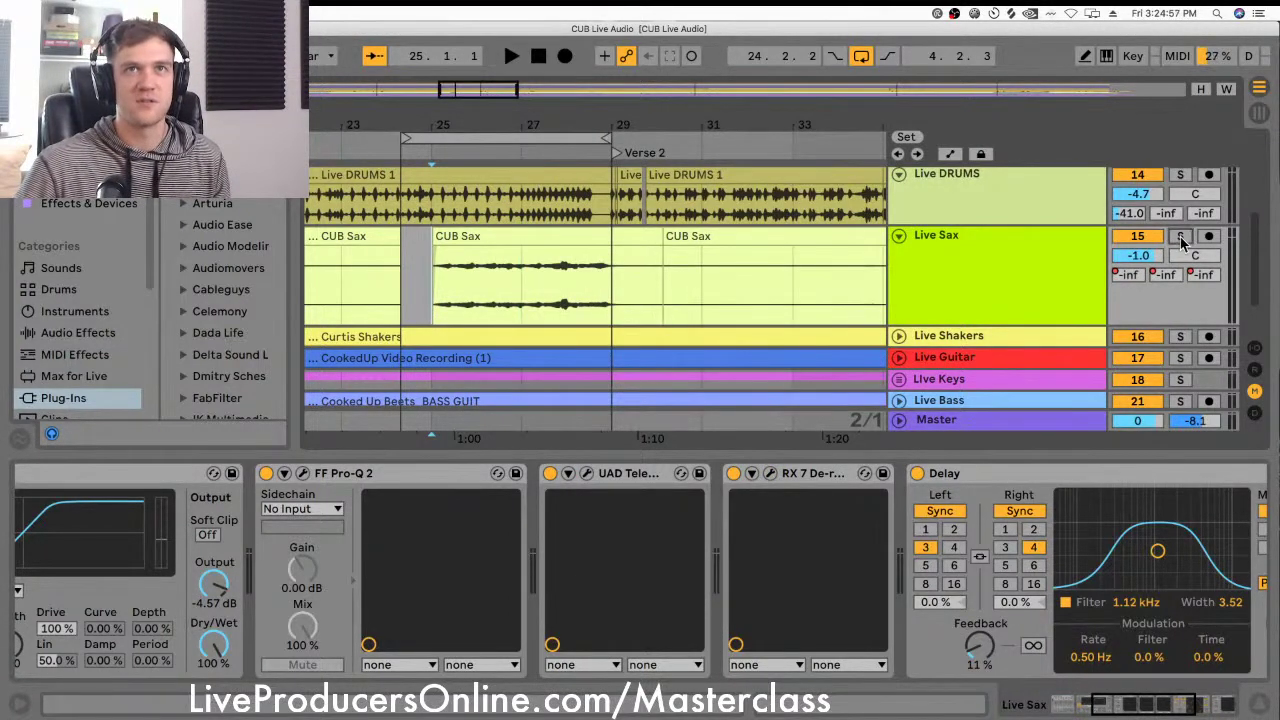
left_click(1180, 236)
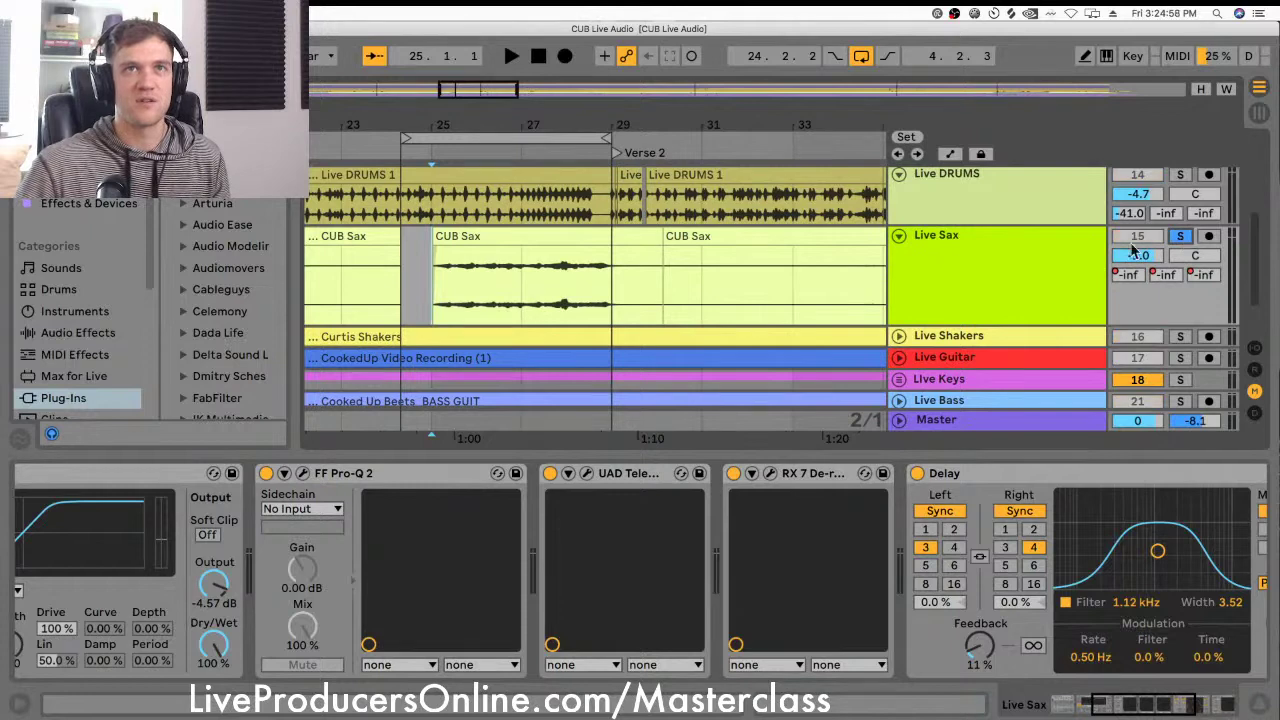
left_click(734, 474)
key("space")
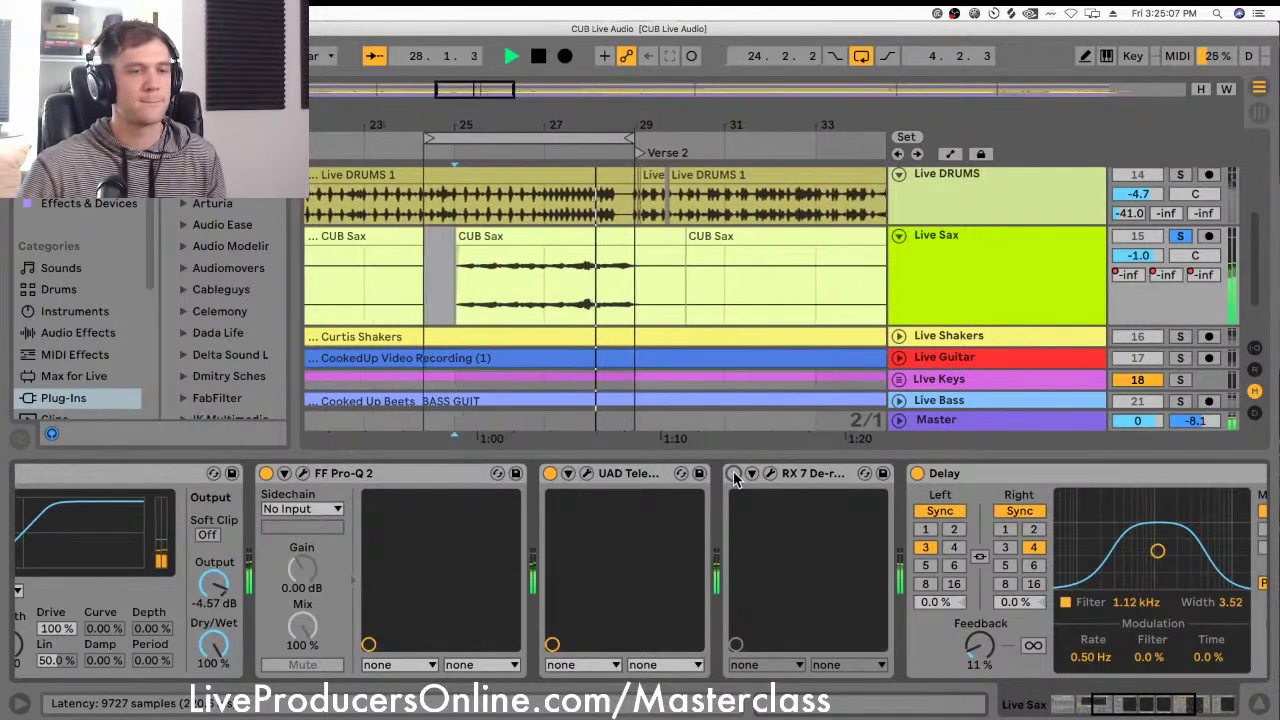
key("space")
left_click(735, 474)
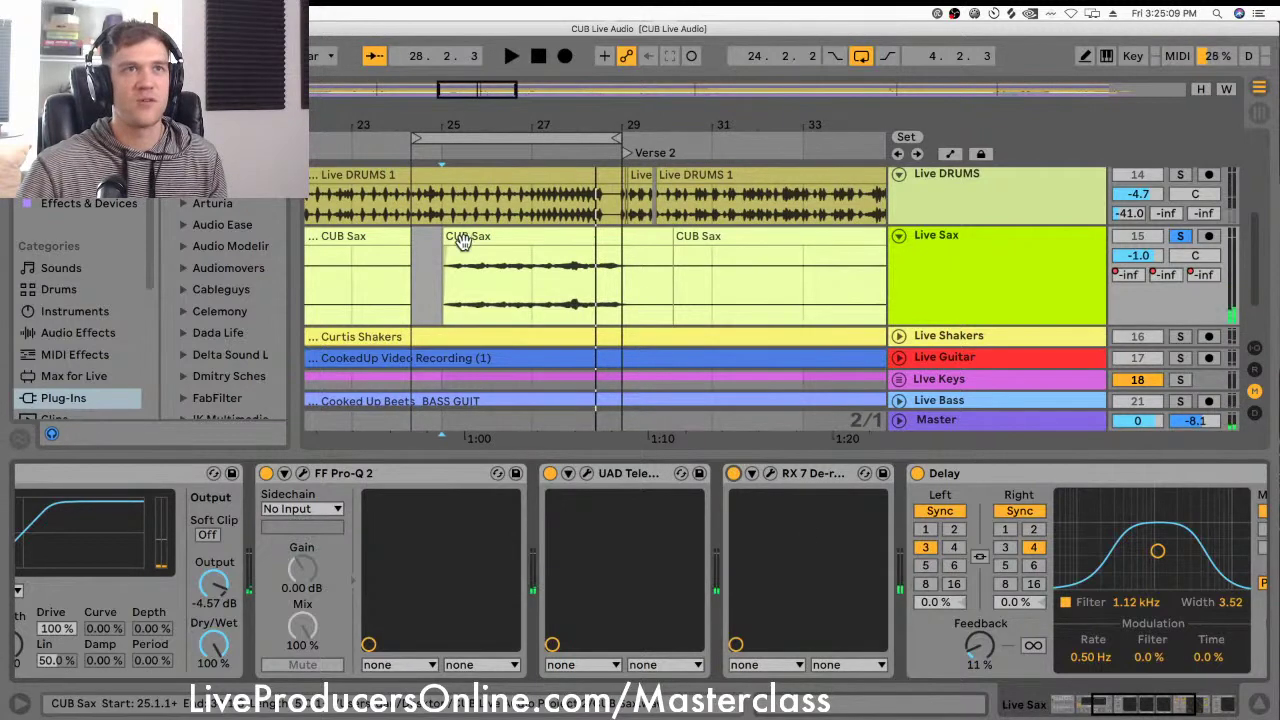
key("space")
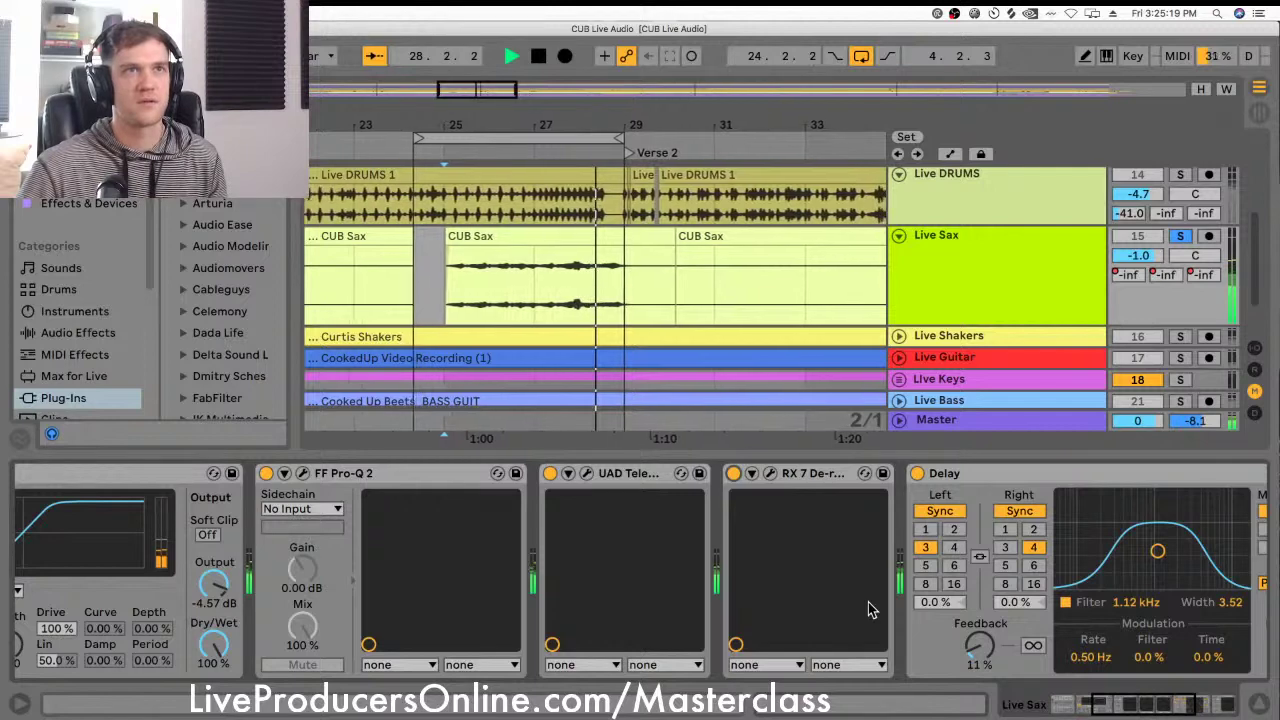
key("space")
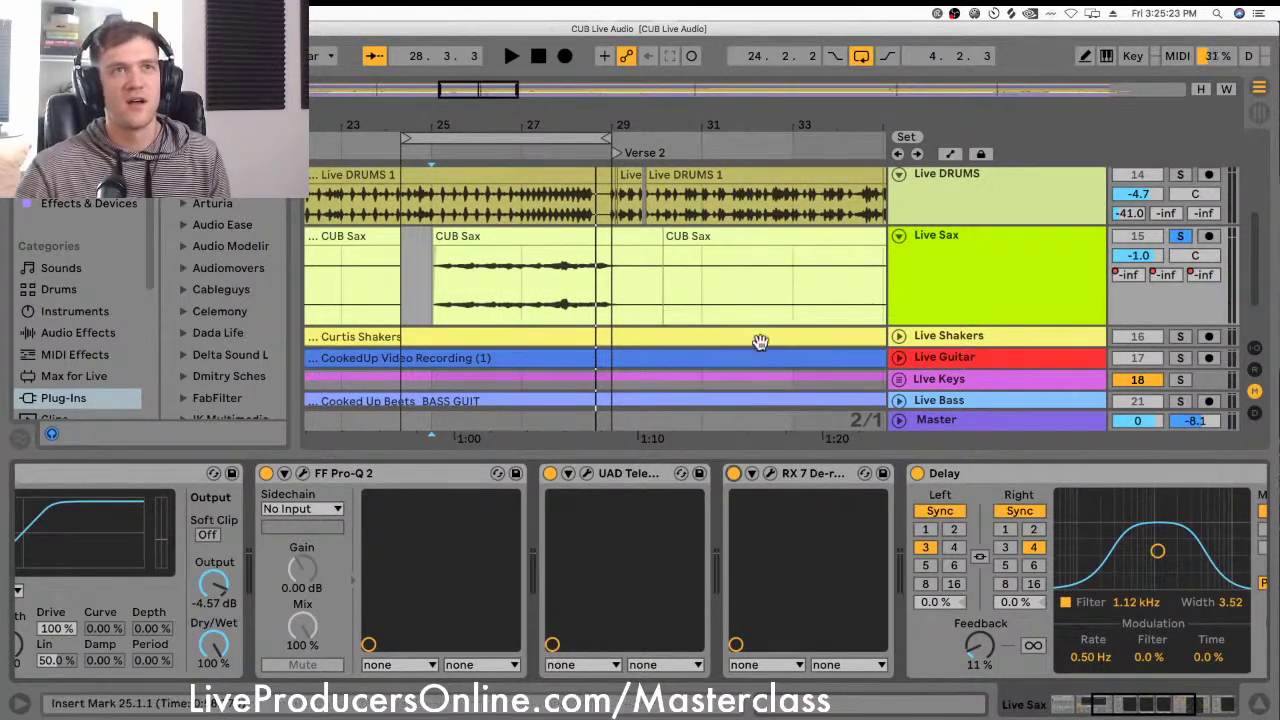
Step: On Live Sax's Delay, set the Feedback to 14 % and the Dry/Wet to 15 %
scroll(737, 323, "down", 3)
scroll(737, 323, "right", 3)
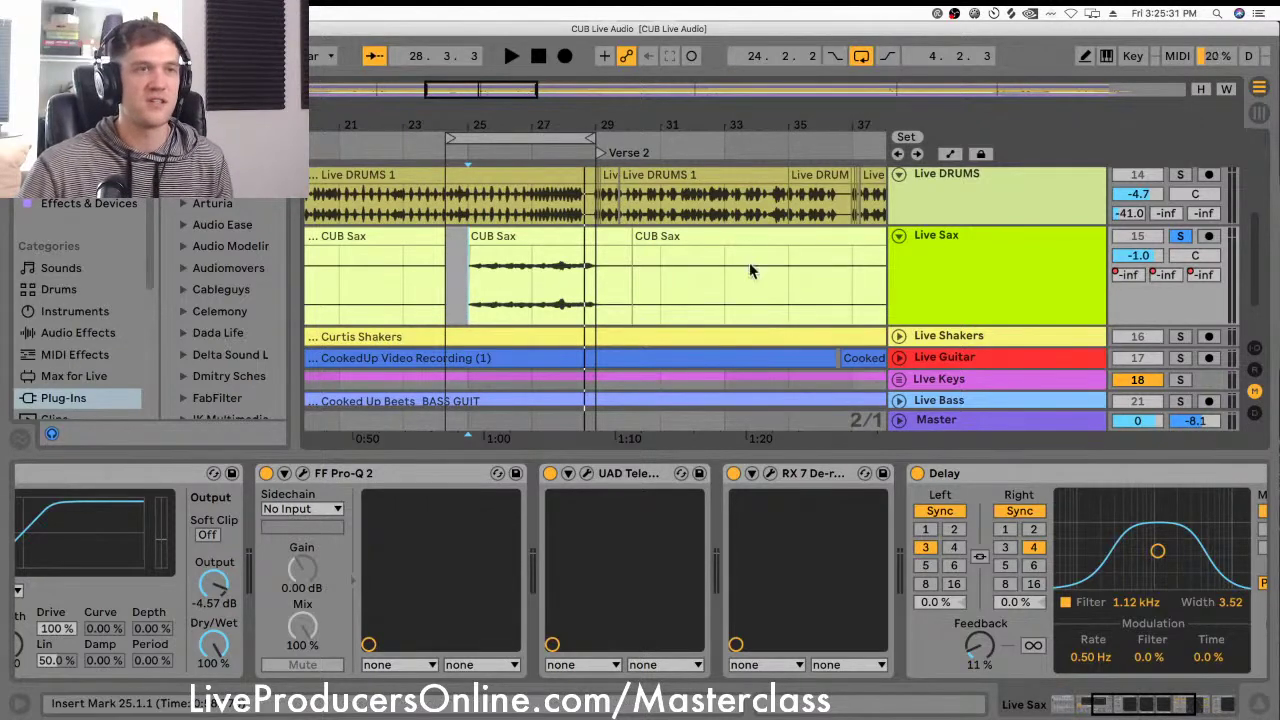
scroll(737, 277, "right", 5)
left_click(378, 255)
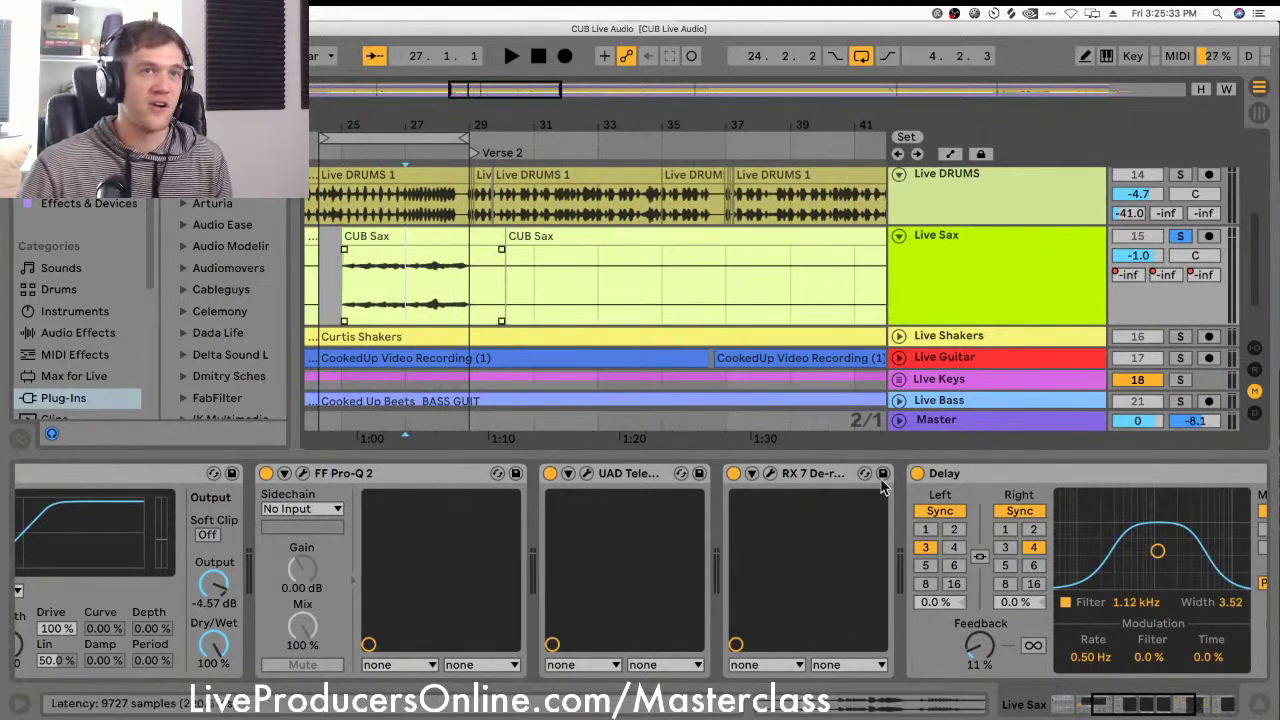
scroll(886, 490, "right", 3)
left_click(668, 477)
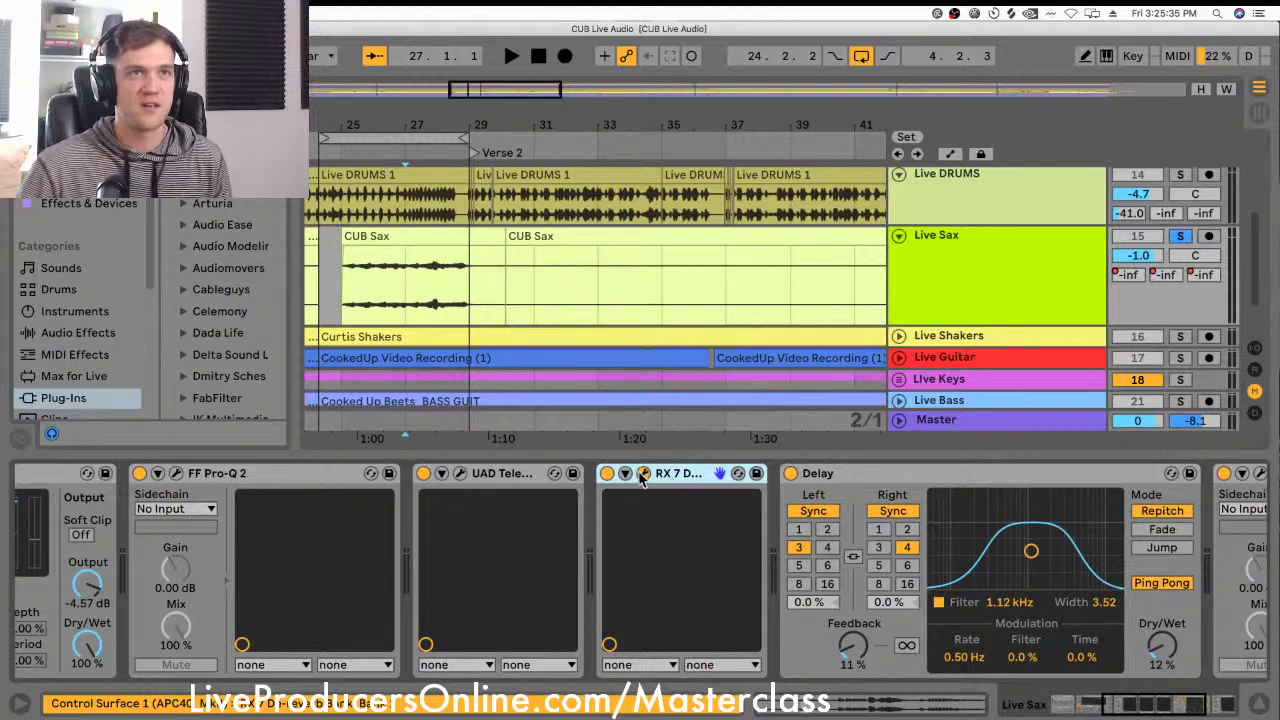
left_click(878, 473)
scroll(700, 560, "right", 5)
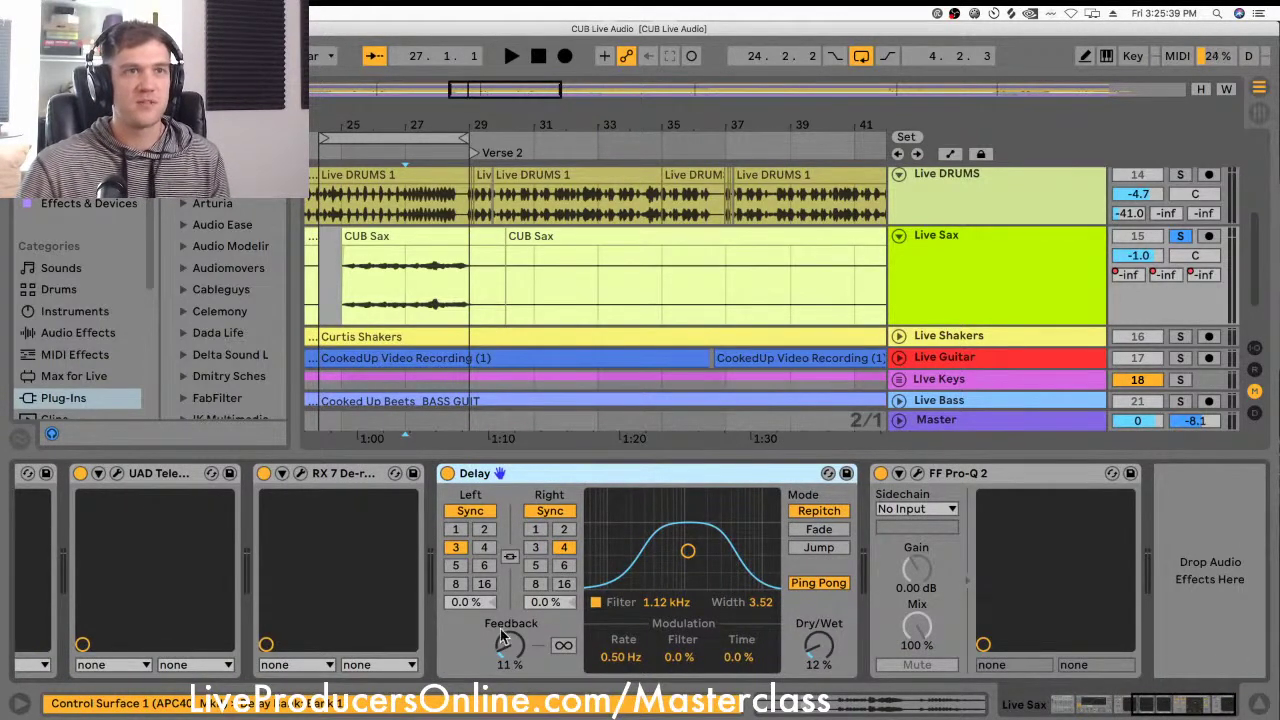
left_click_drag(503, 640, 519, 540)
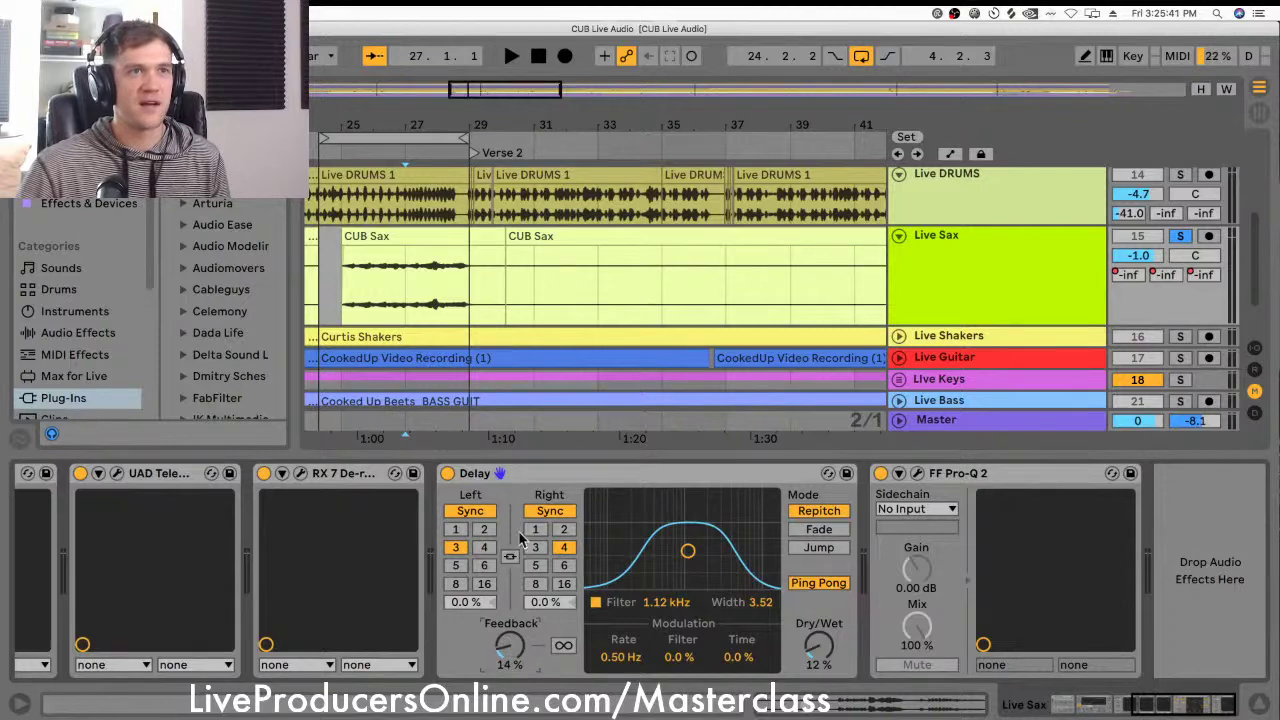
left_click(456, 550)
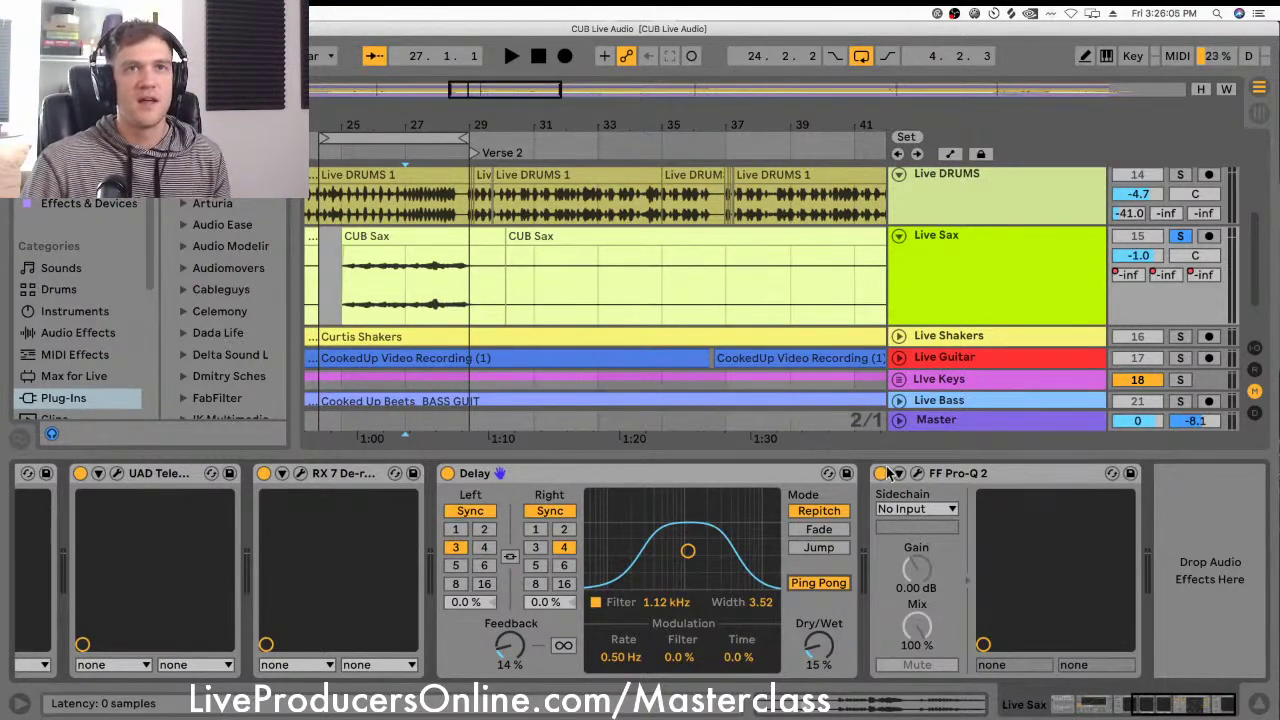
Step: Inspect the EQ curve of the Pro-Q 2 that follows the Delay on Live Sax
left_click_drag(571, 327, 623, 203)
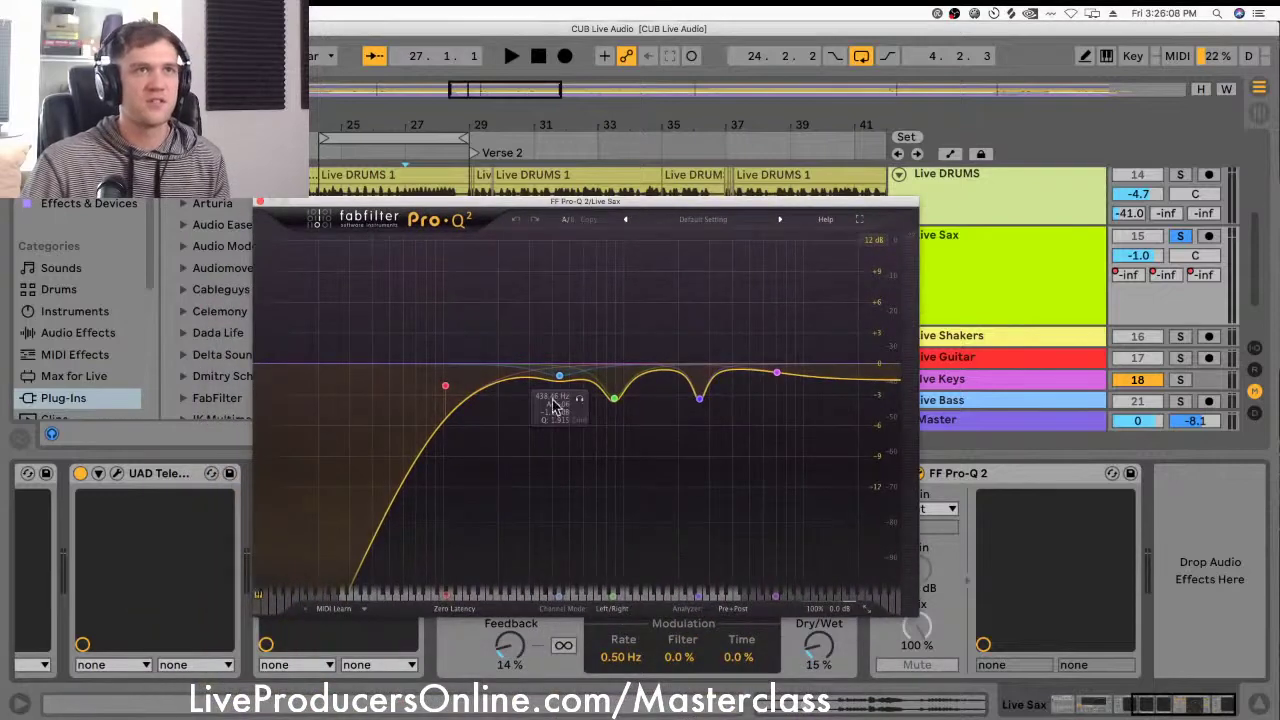
left_click(260, 202)
scroll(505, 582, "left", 3)
scroll(505, 582, "left", 8)
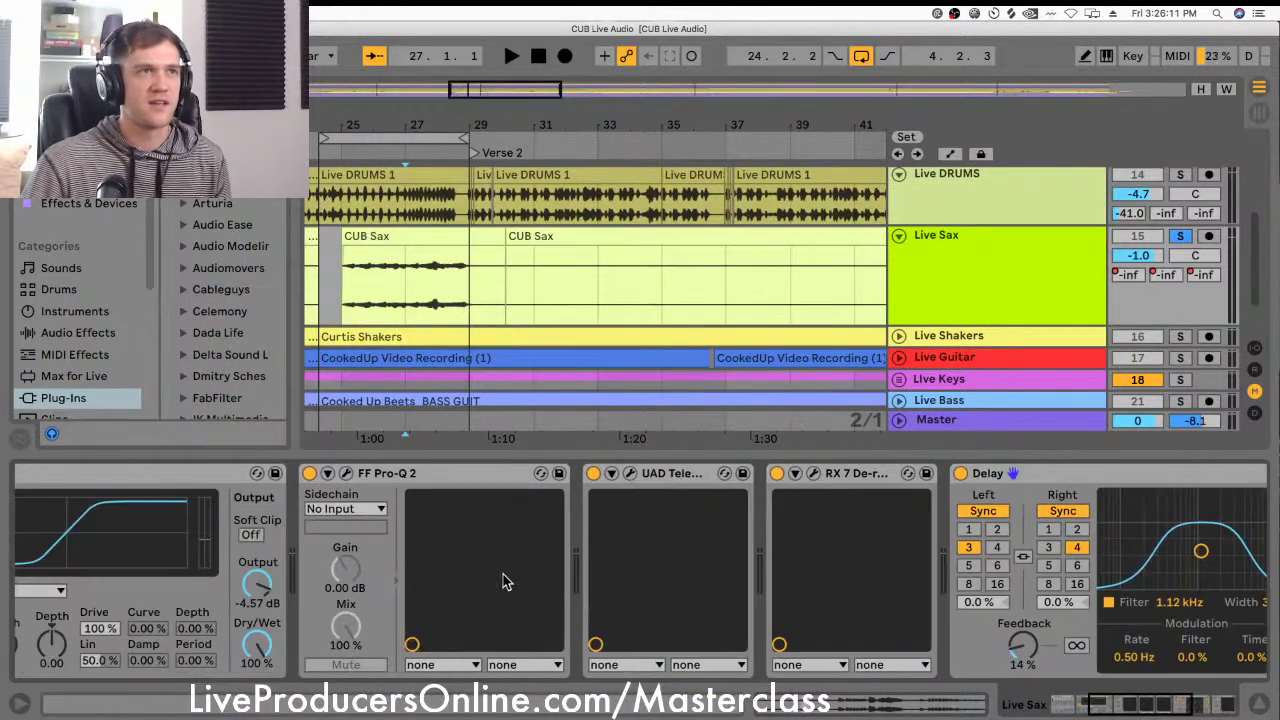
Step: Review Live Sax's effects chain from the Saturator through the LA-2A, De-reverb and Delay to the final Pro-Q 2
scroll(502, 584, "right", 3)
scroll(502, 584, "right", 6)
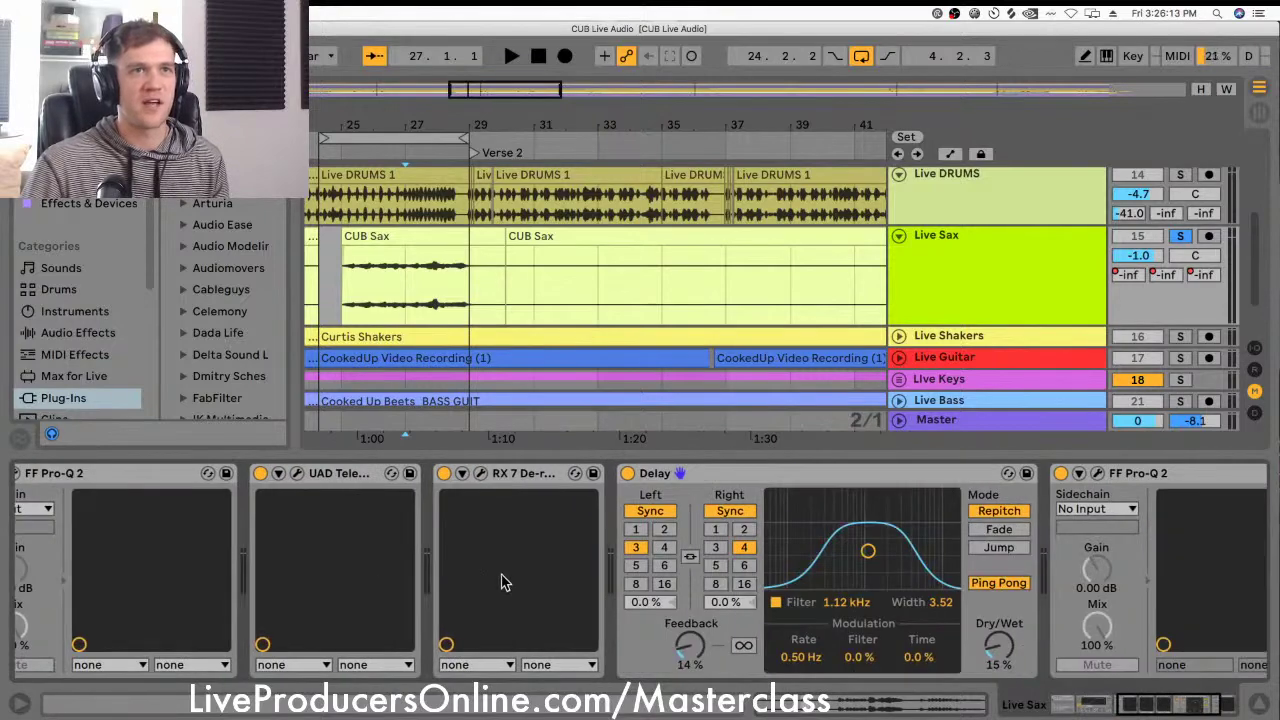
scroll(500, 575, "left", 5)
scroll(500, 575, "right", 4)
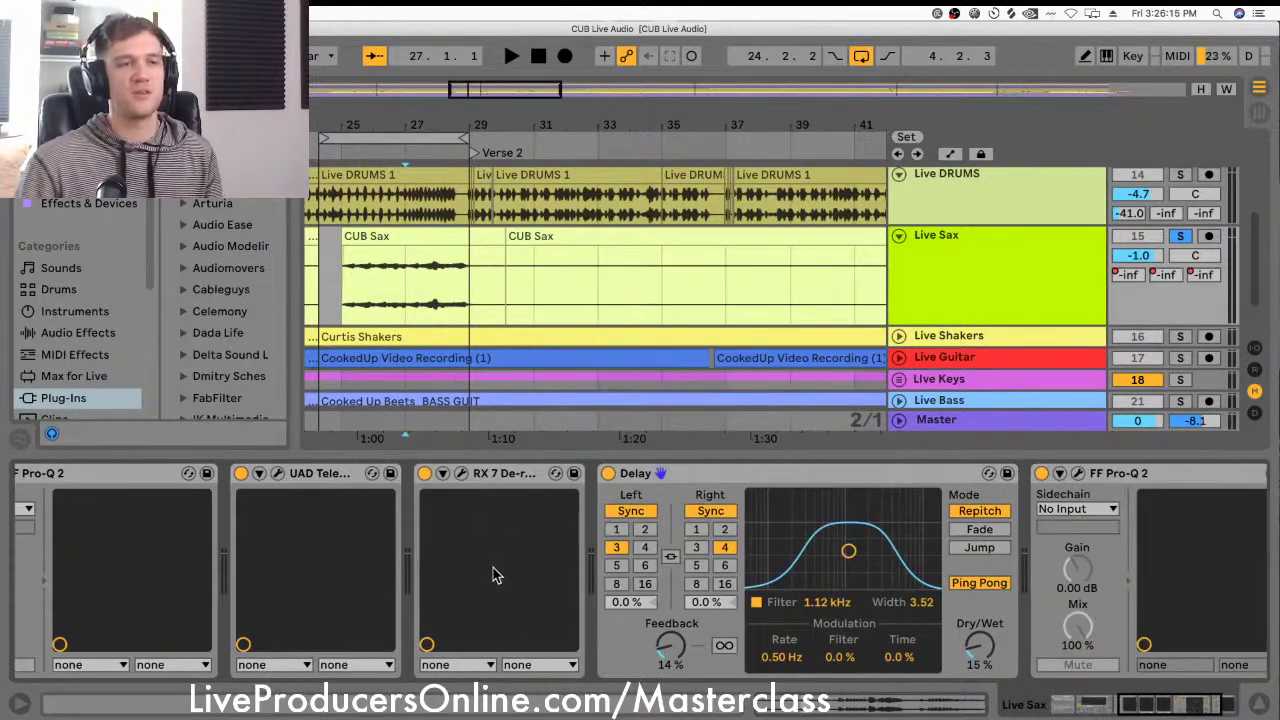
scroll(493, 575, "right", 3)
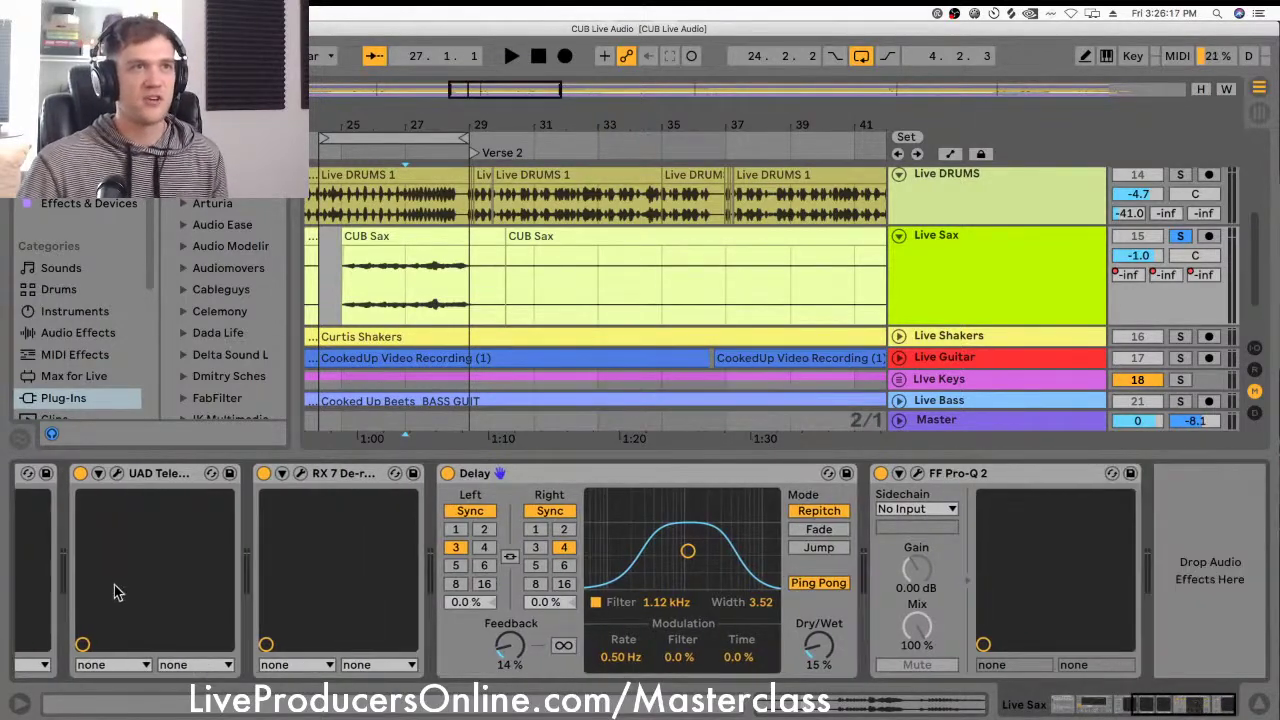
scroll(990, 533, "left", 13)
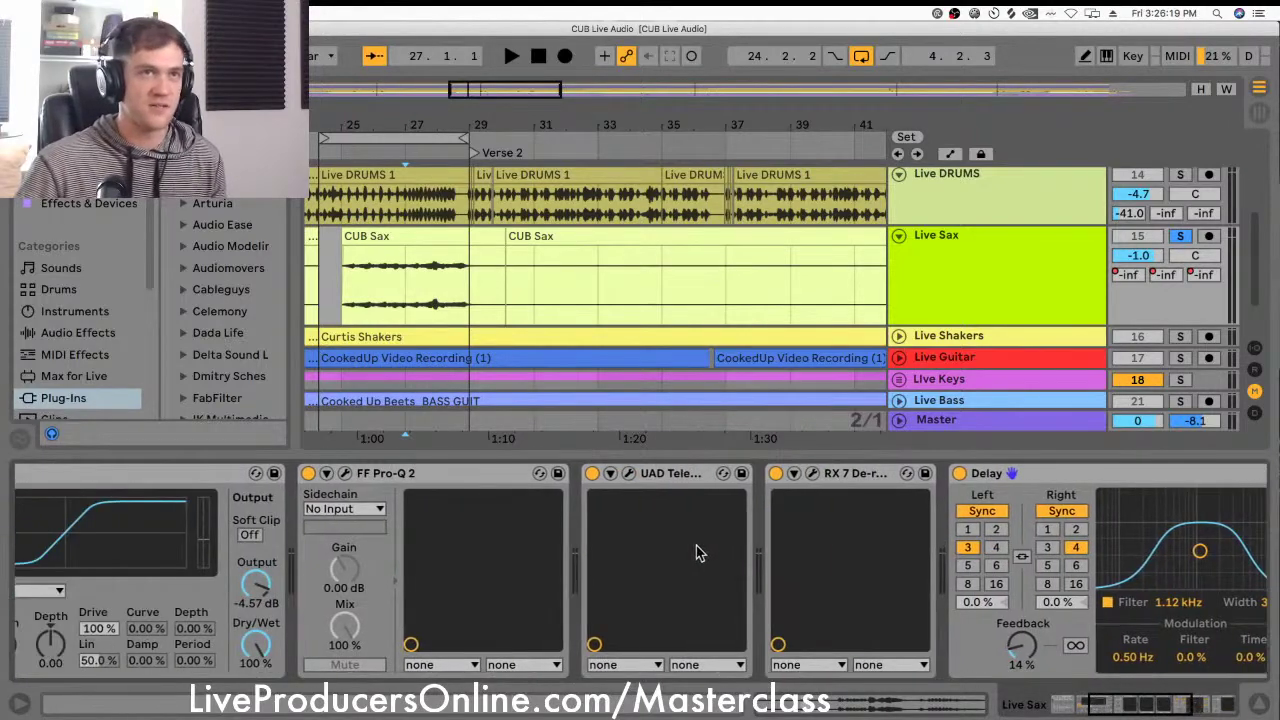
left_click(180, 476)
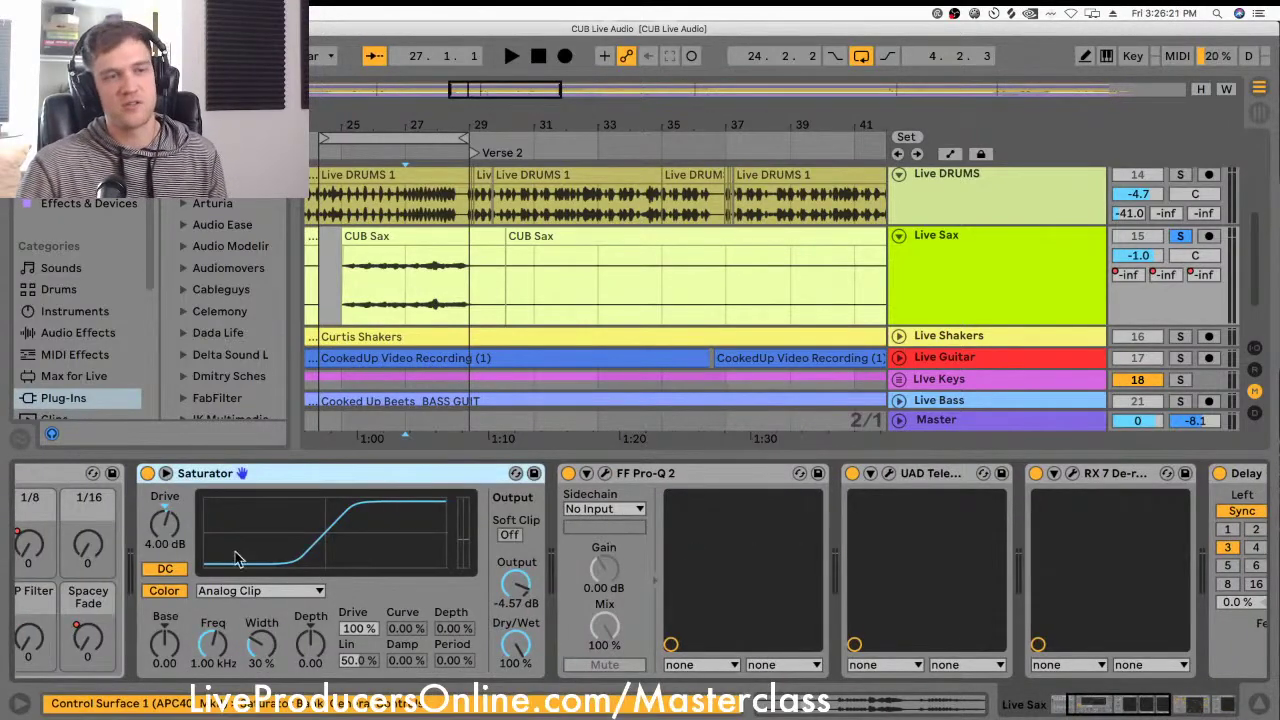
scroll(295, 540, "right", 4)
scroll(320, 548, "right", 8)
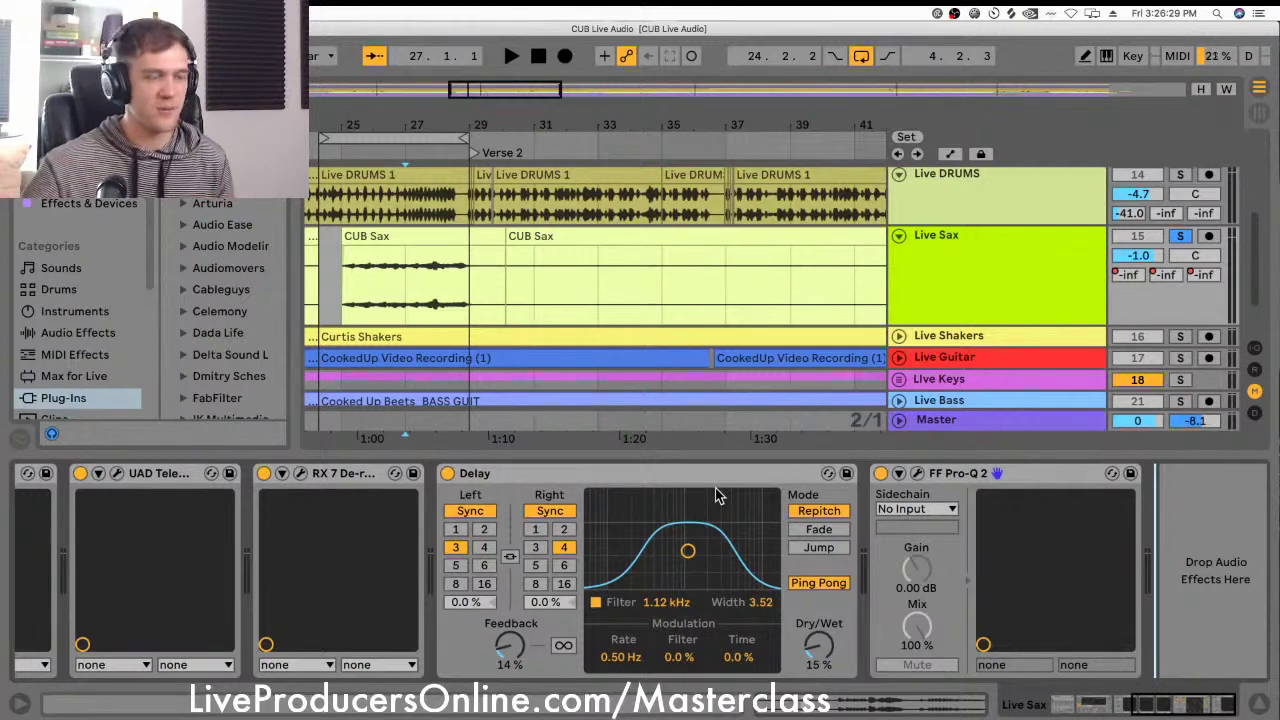
Step: Examine the CUB Sax clips from bar 29 through Verse 2, including the empty clip starting at 30.1.3
left_click(458, 283)
key("minus")
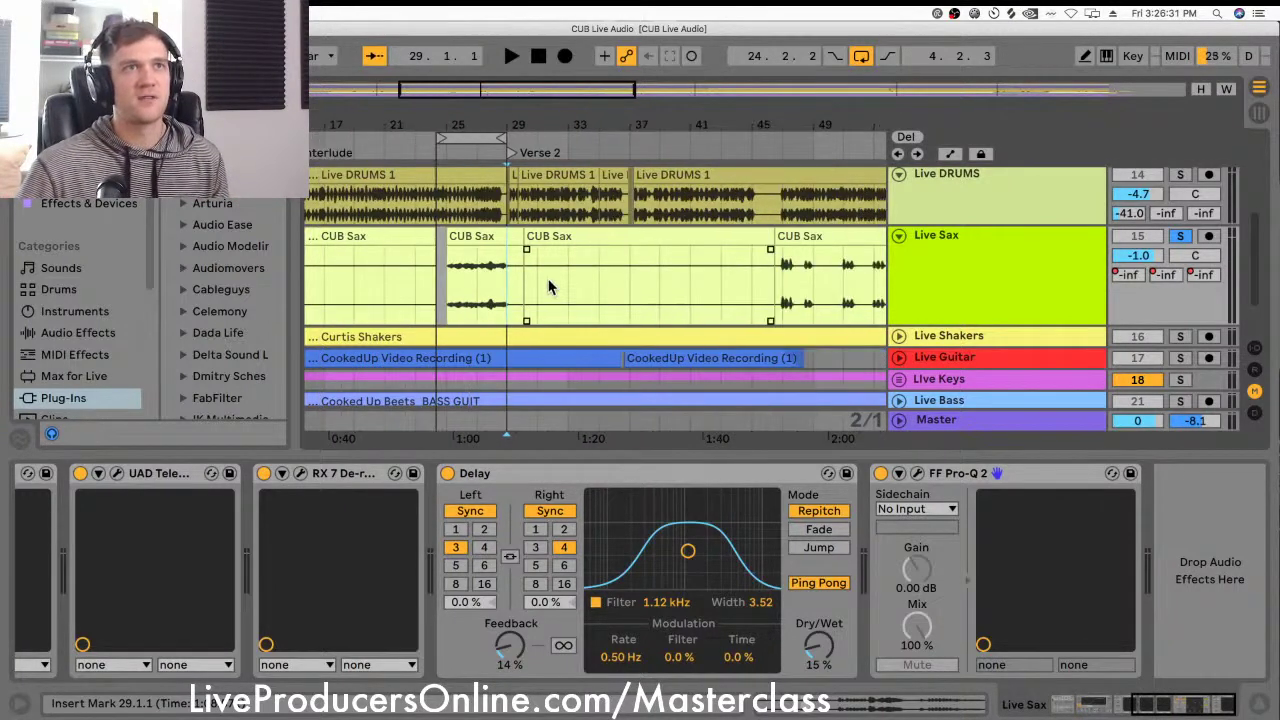
left_click(562, 281)
left_click(651, 251)
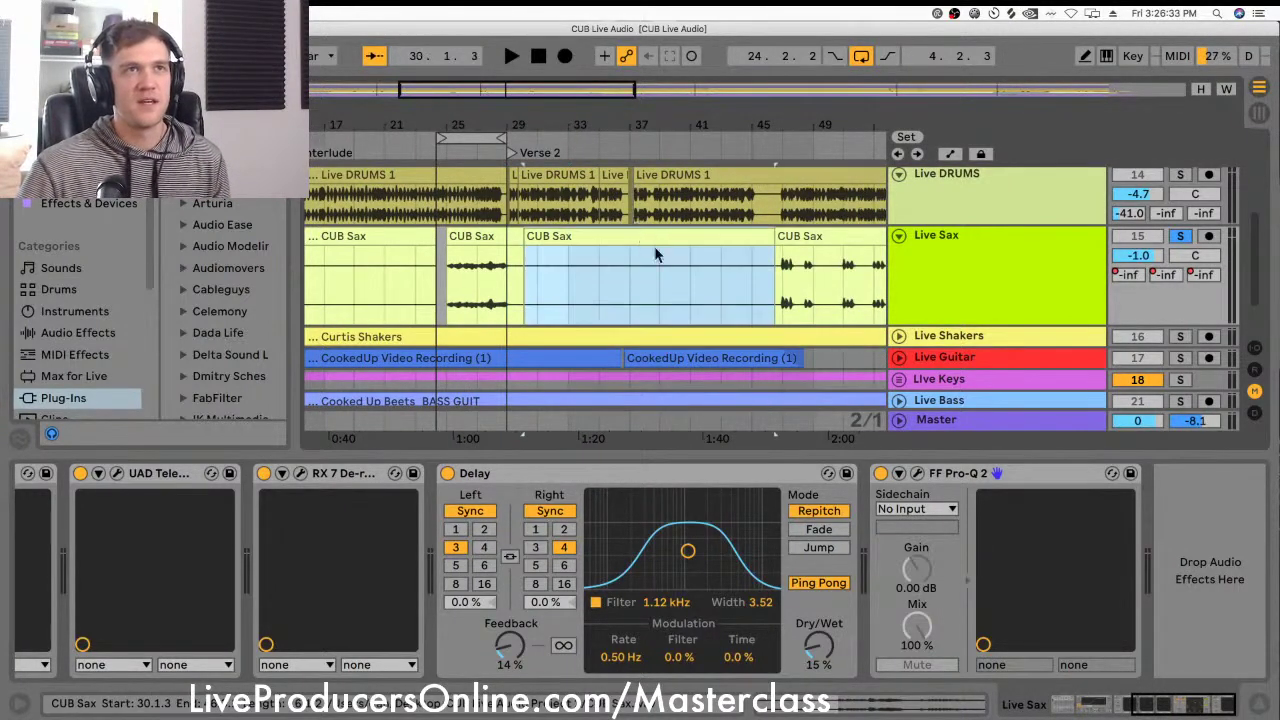
scroll(651, 260, "right", 5)
left_click(706, 263)
scroll(706, 263, "down", 2)
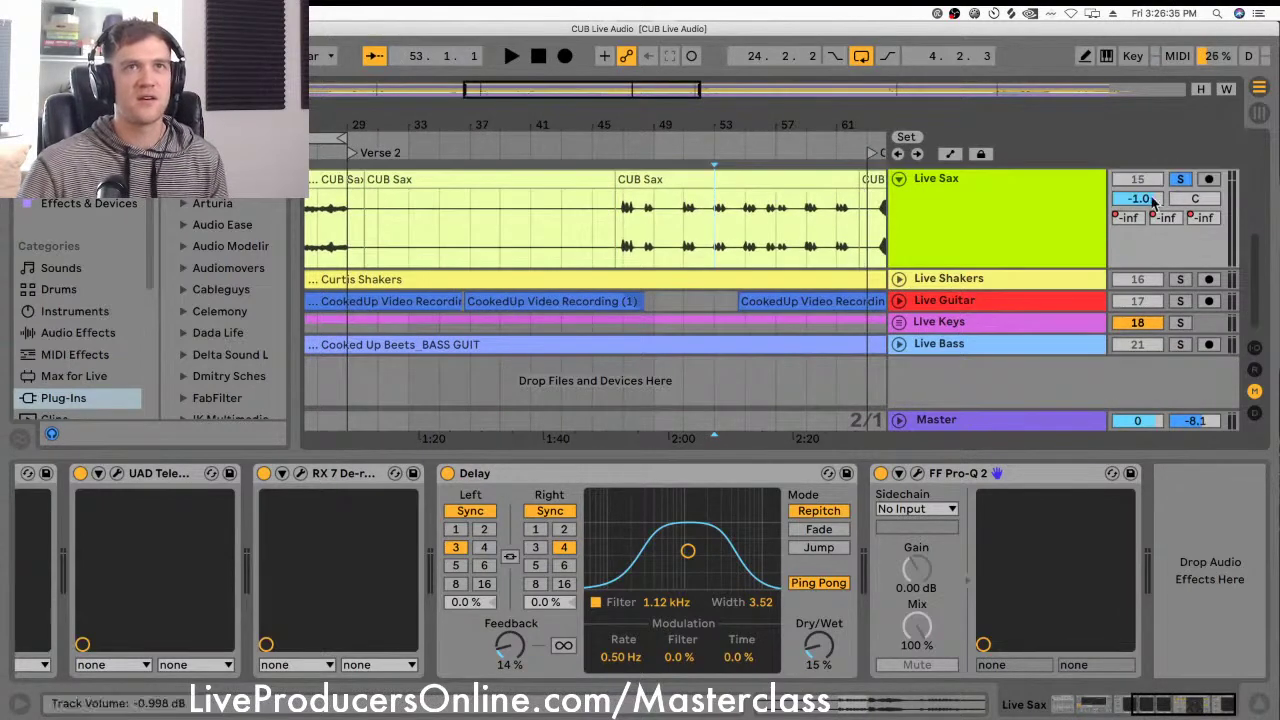
Step: Unsolo Live Sax and set the Auto Pan Amount on Live Shakers to 51.6 %
left_click(926, 282)
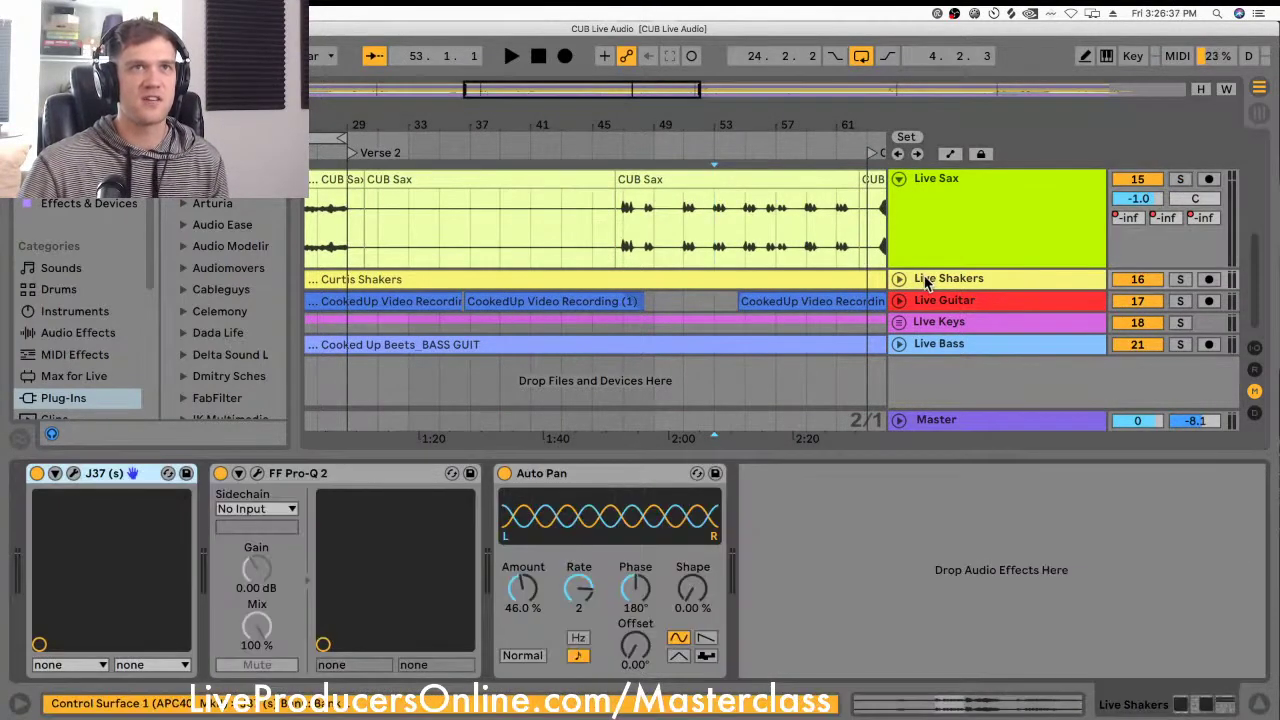
left_click(563, 475)
left_click_drag(532, 585, 534, 577)
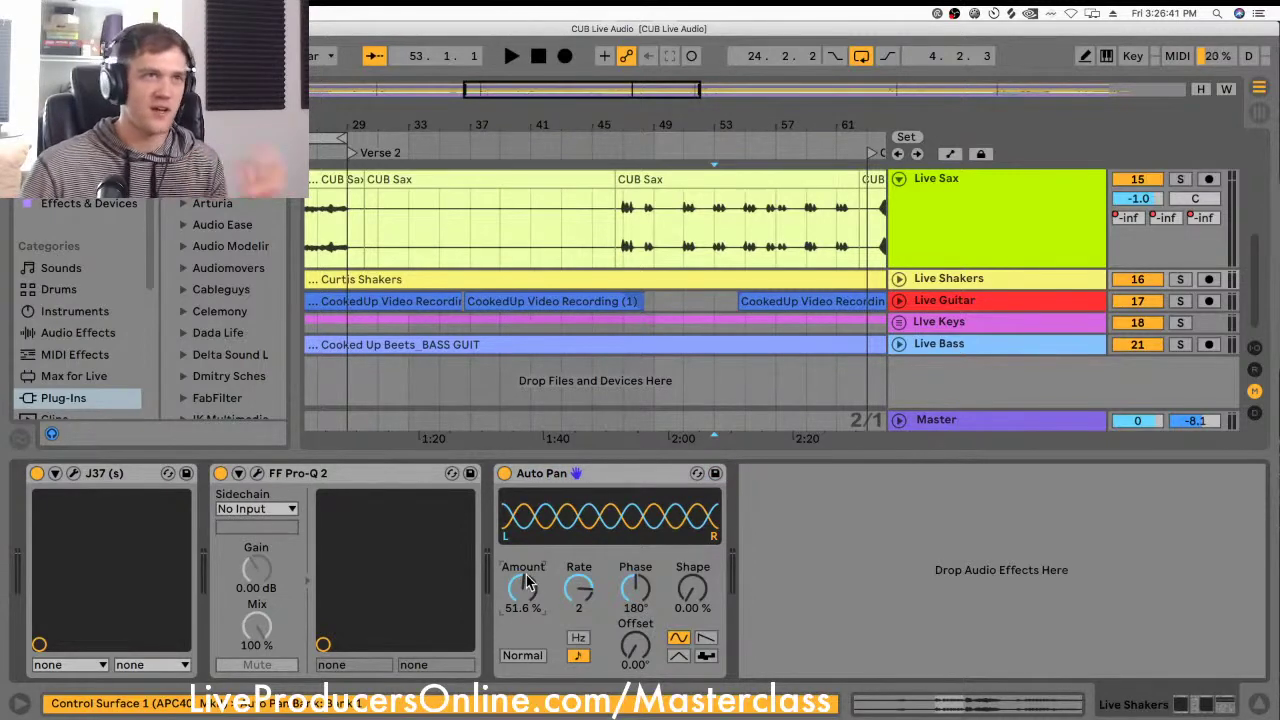
Step: Inspect the Pro-Q 2 curve and the J37 tape settings on Live Shakers
left_click(238, 473)
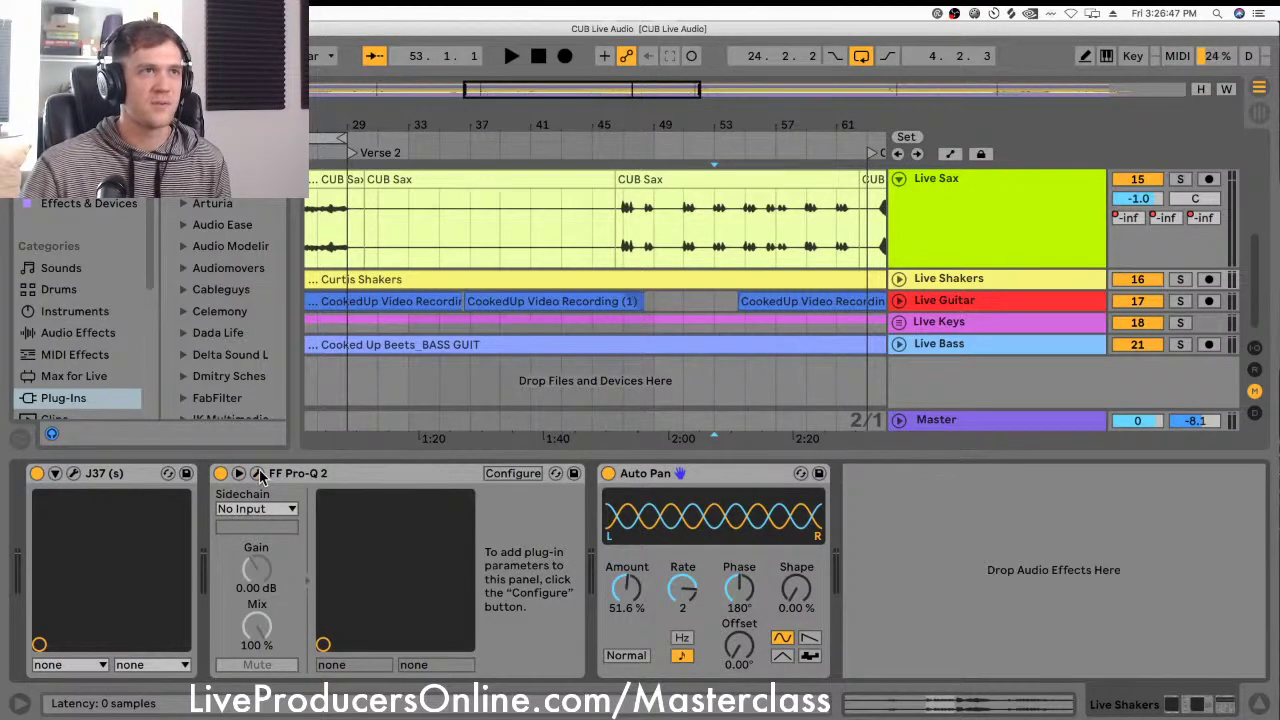
left_click(257, 473)
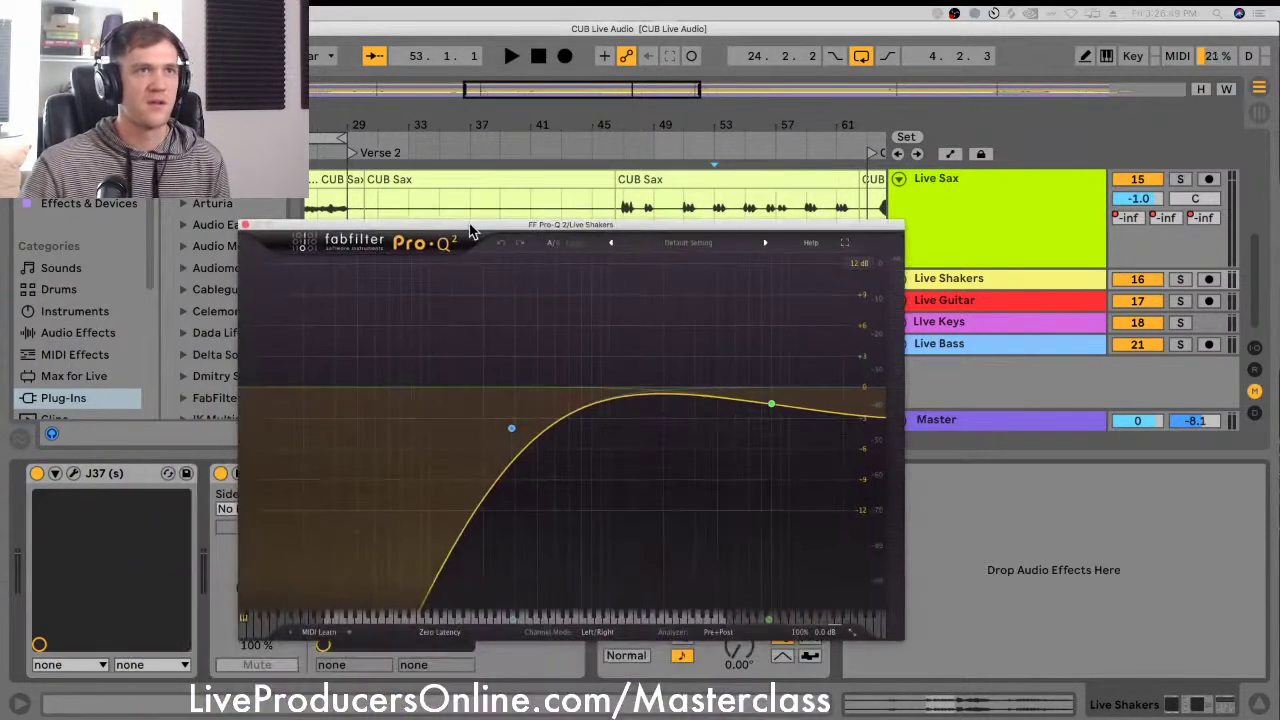
left_click(246, 226)
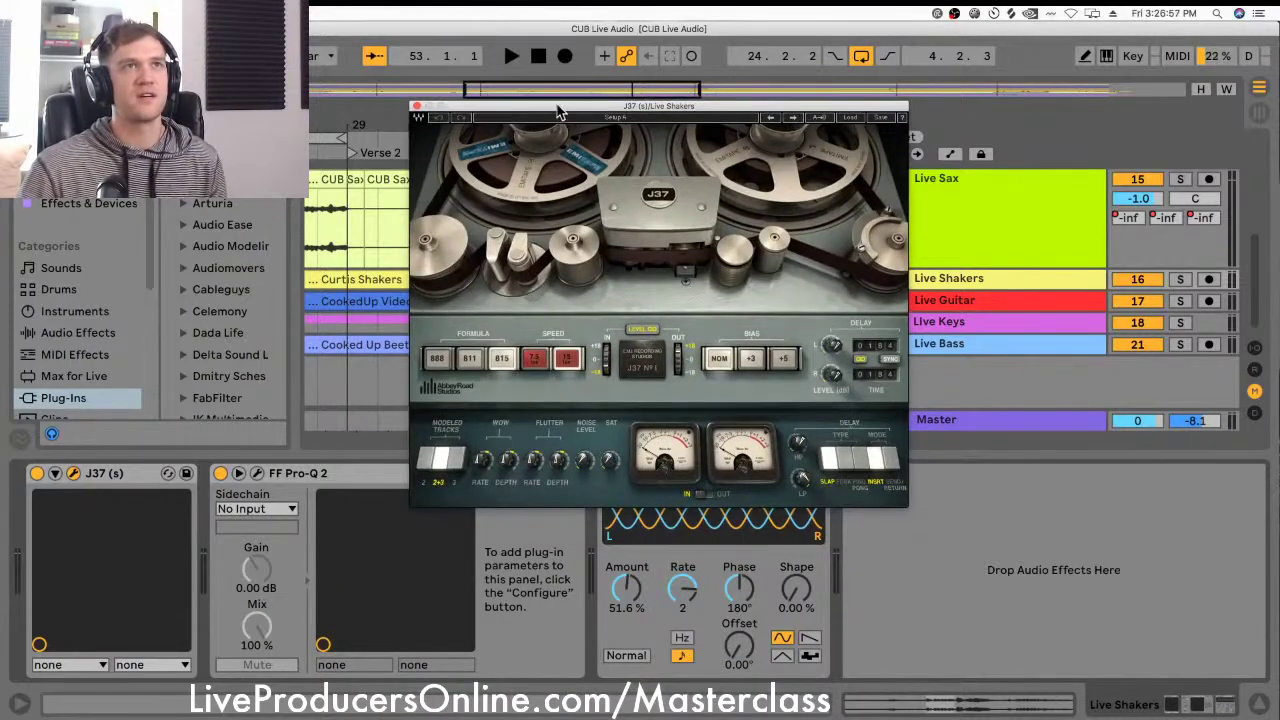
left_click_drag(557, 112, 563, 120)
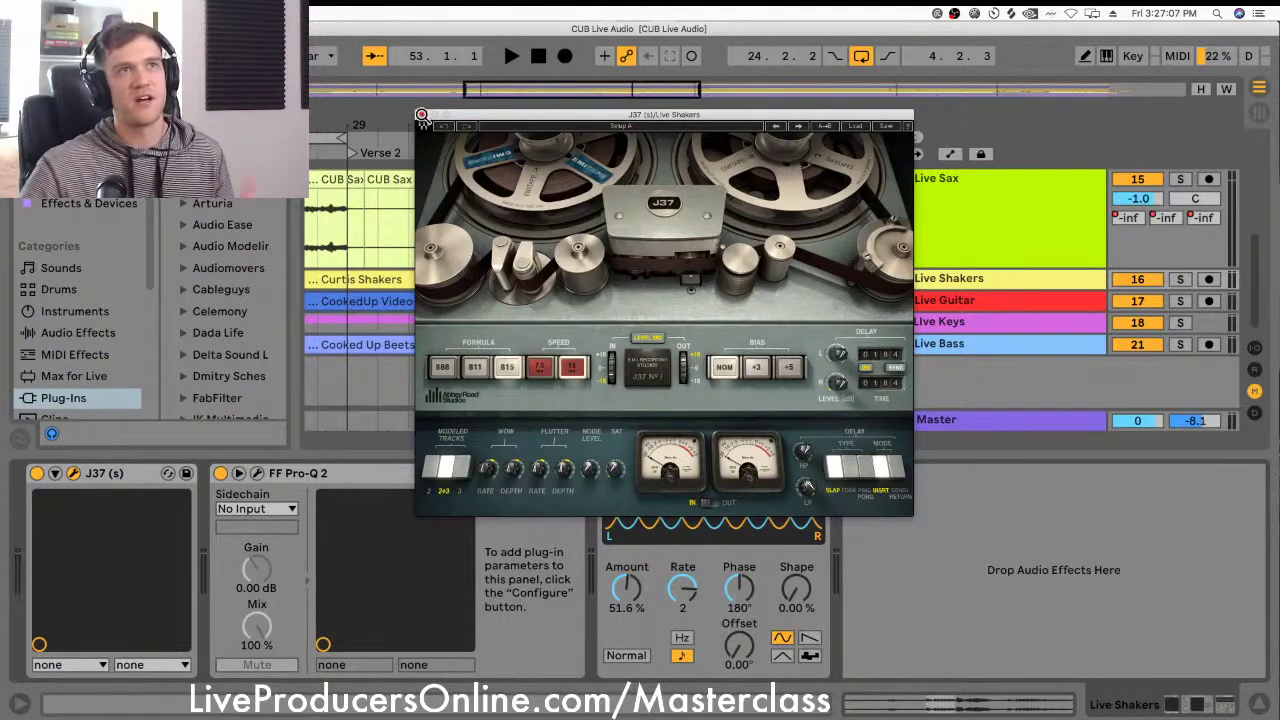
left_click(421, 113)
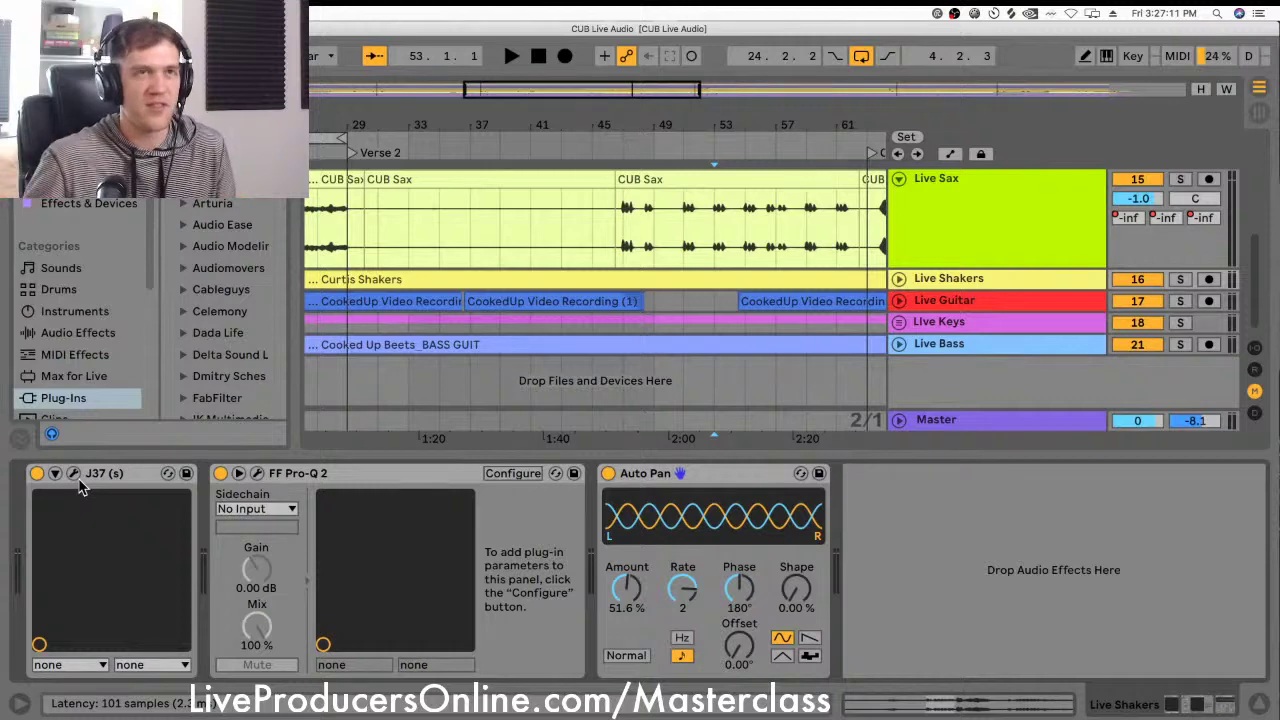
Step: Review the Philia FX Rack 1 macros and the Saturator at the start of Live Sax's effects chain
left_click(931, 215)
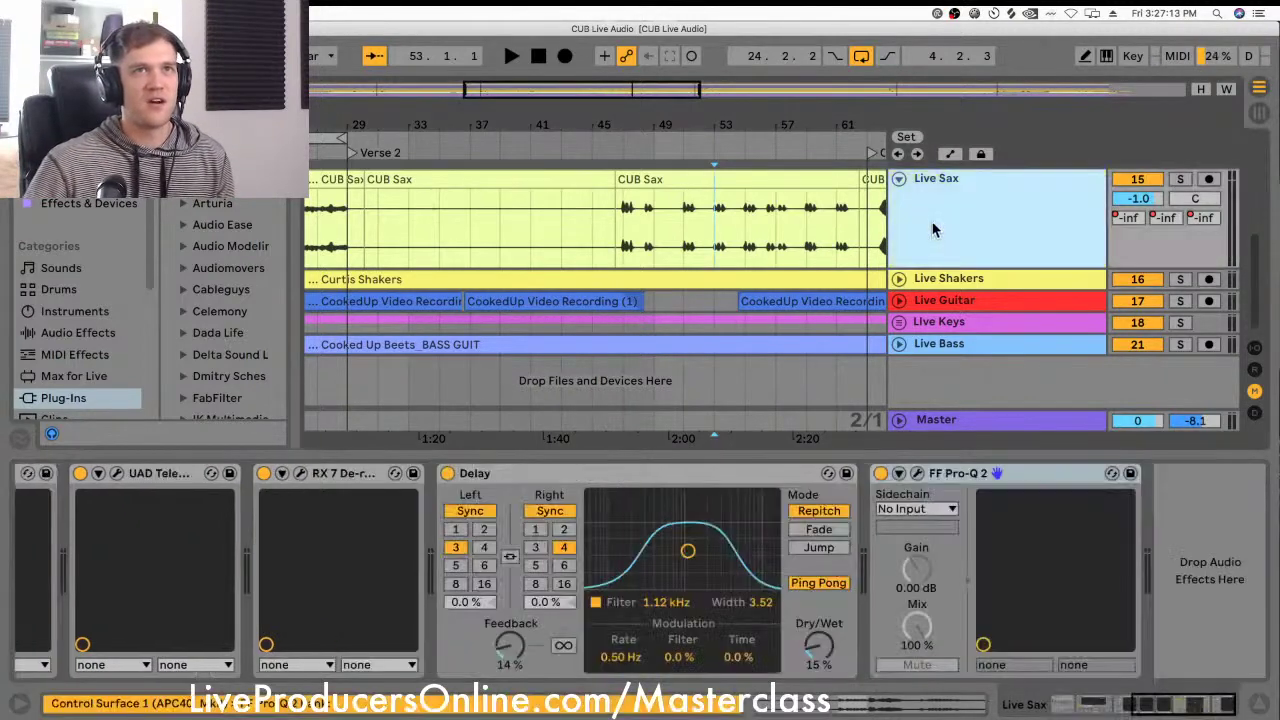
scroll(567, 545, "left", 10)
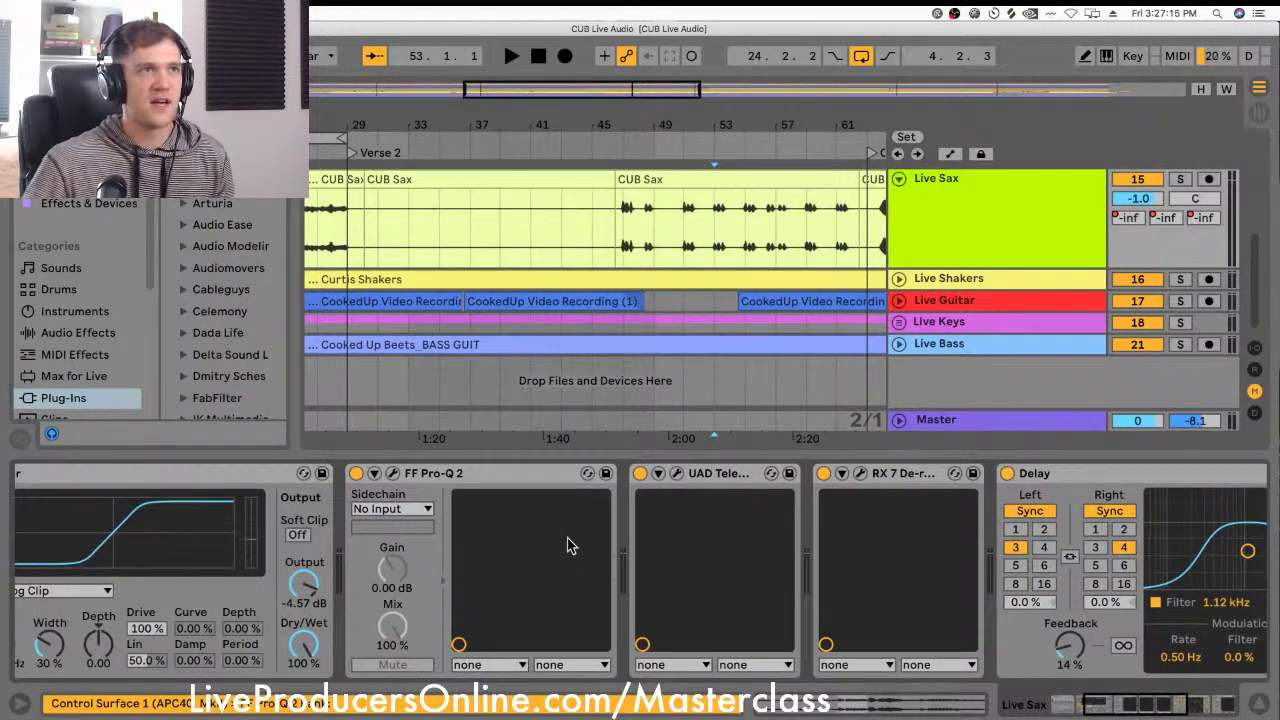
left_click_drag(567, 545, 180, 560)
scroll(197, 640, "left", 10)
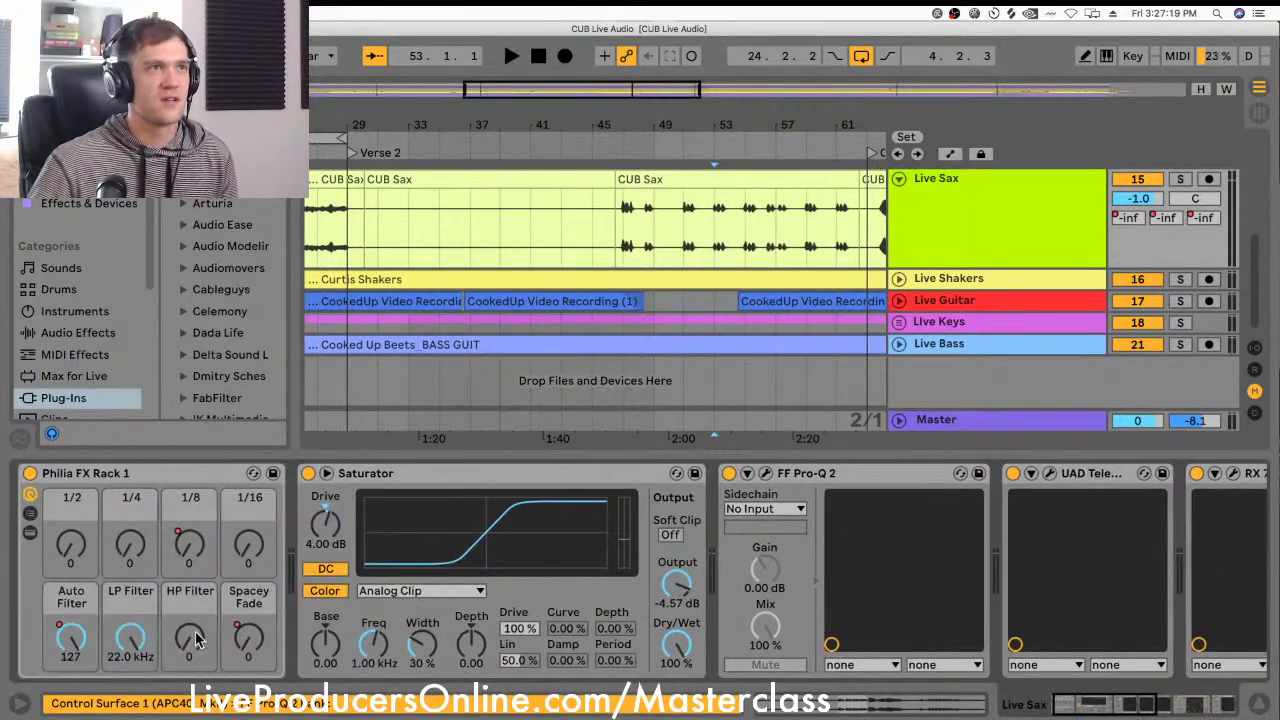
scroll(783, 532, "right", 5)
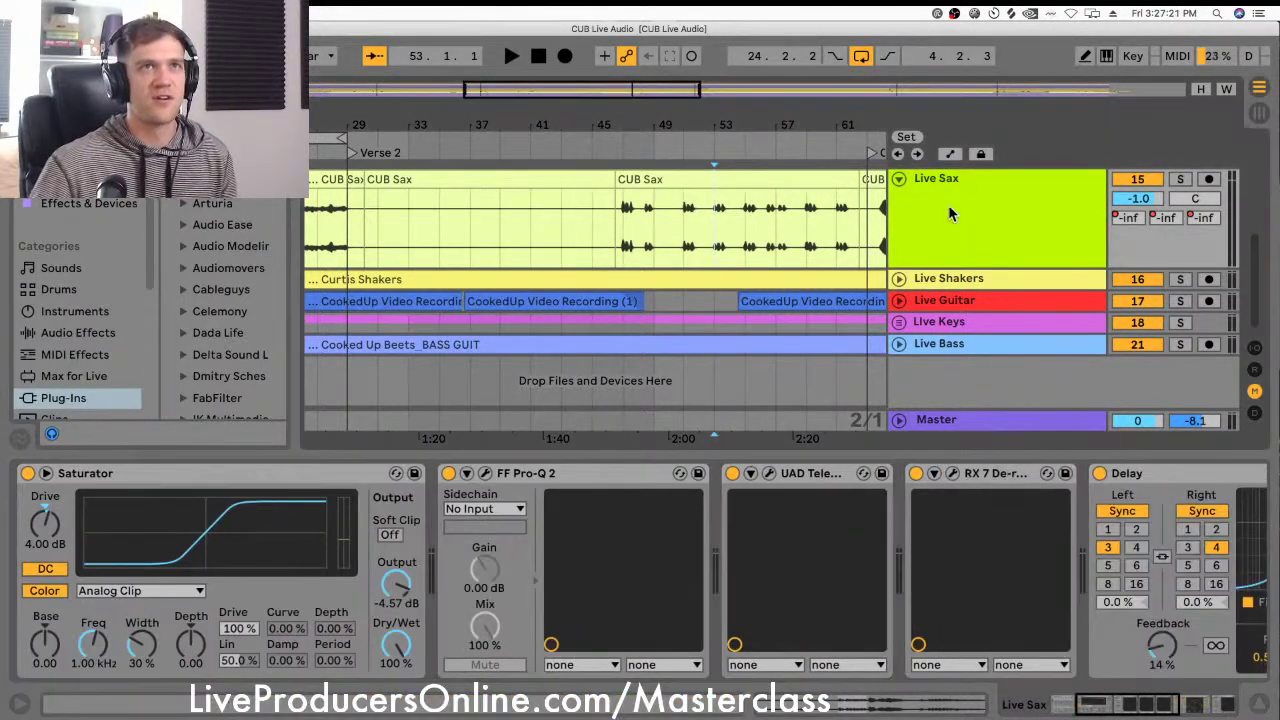
Step: Leave the Live Shakers track folded, unfold Live Guitar and show Live Guitar's effects chain
left_click(898, 278)
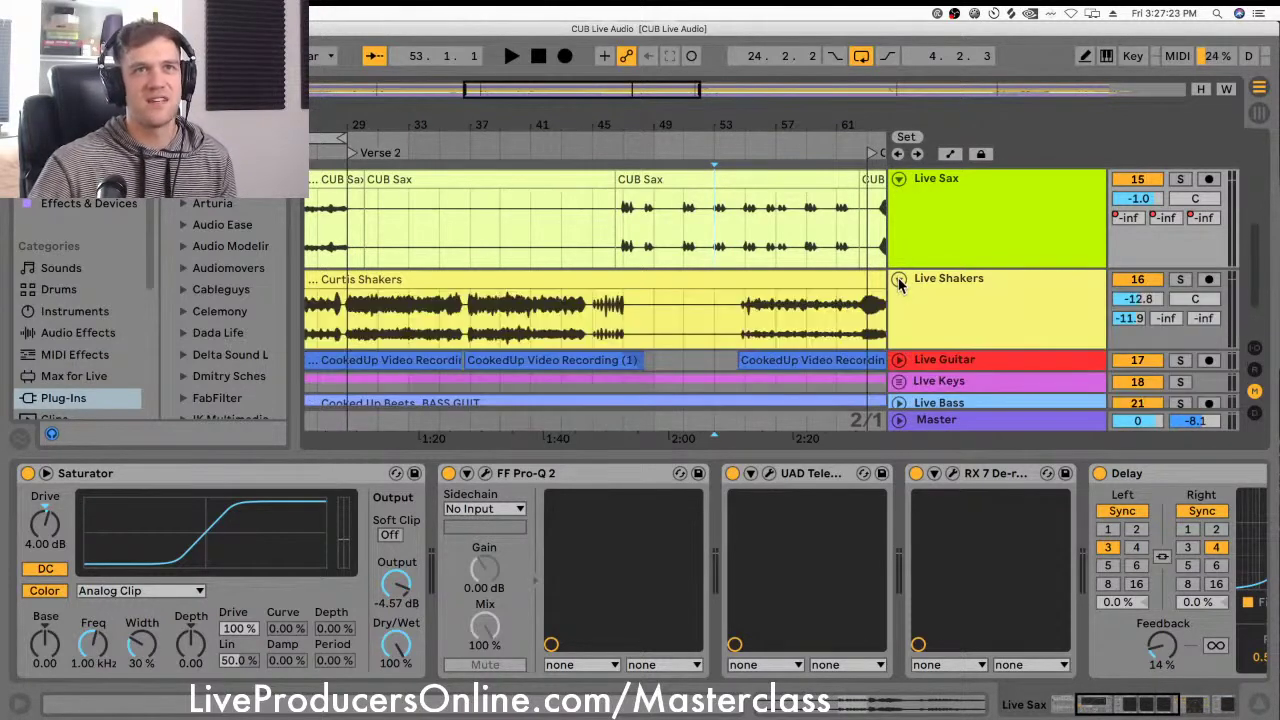
left_click(898, 278)
left_click(898, 300)
left_click(920, 305)
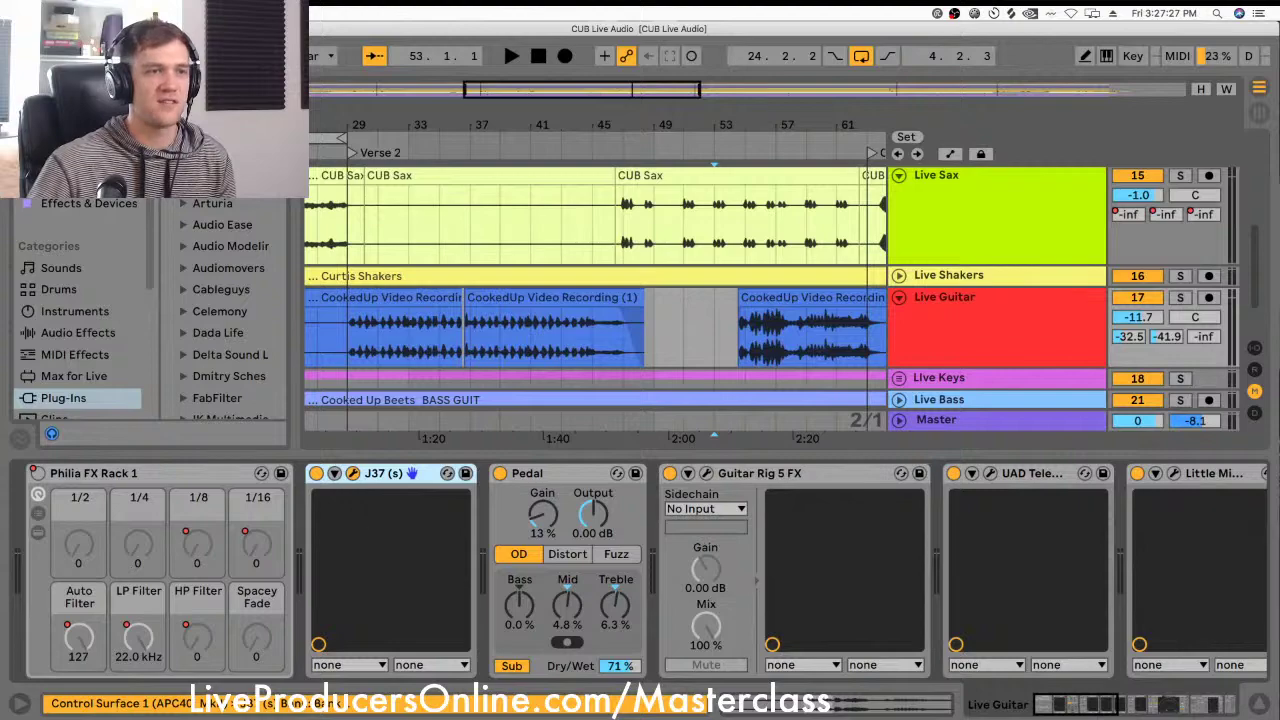
Step: Inspect the J37 tape plug-in's formula, speed and input level settings on Live Guitar
left_click(352, 473)
left_click_drag(552, 224, 754, 162)
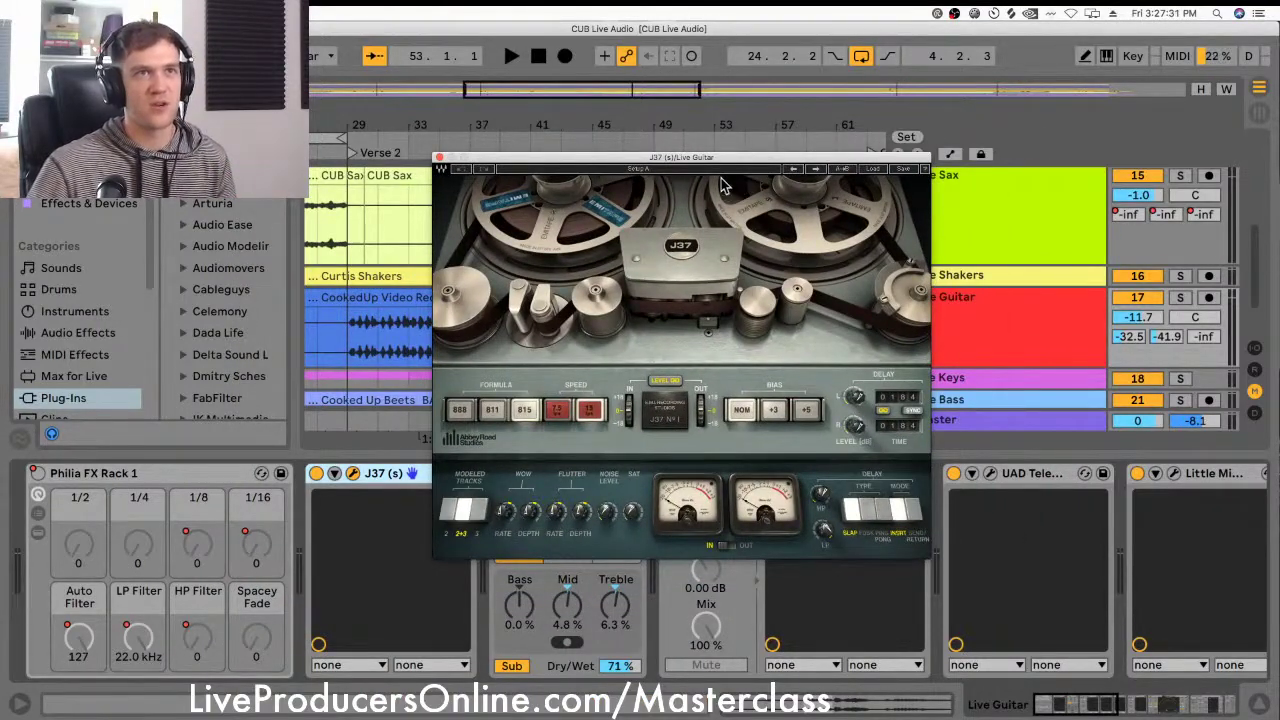
left_click_drag(704, 161, 674, 173)
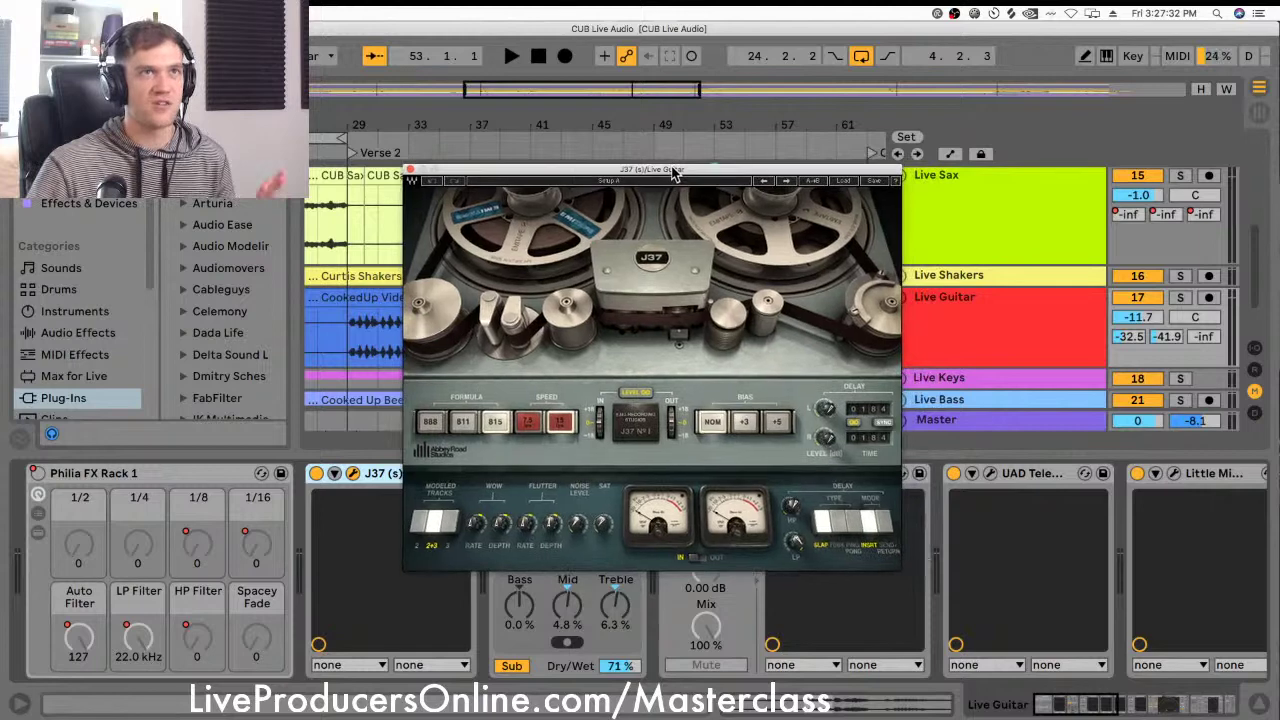
left_click(410, 170)
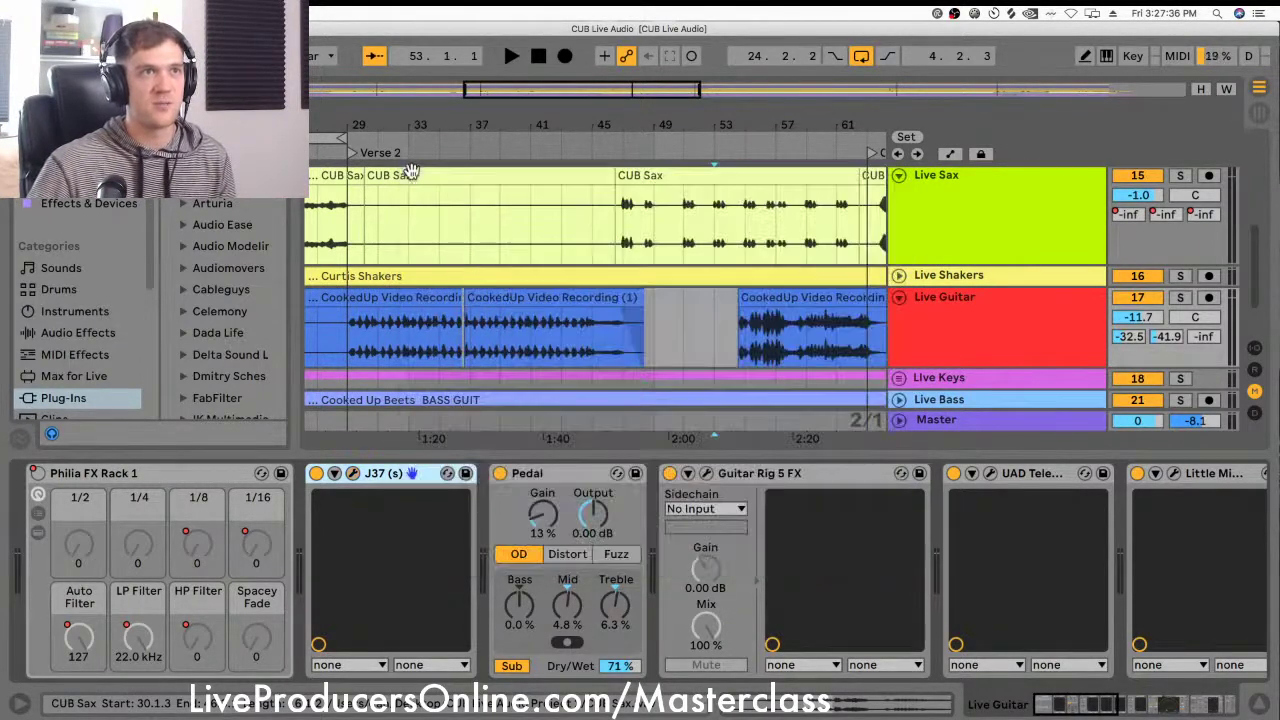
left_click(353, 474)
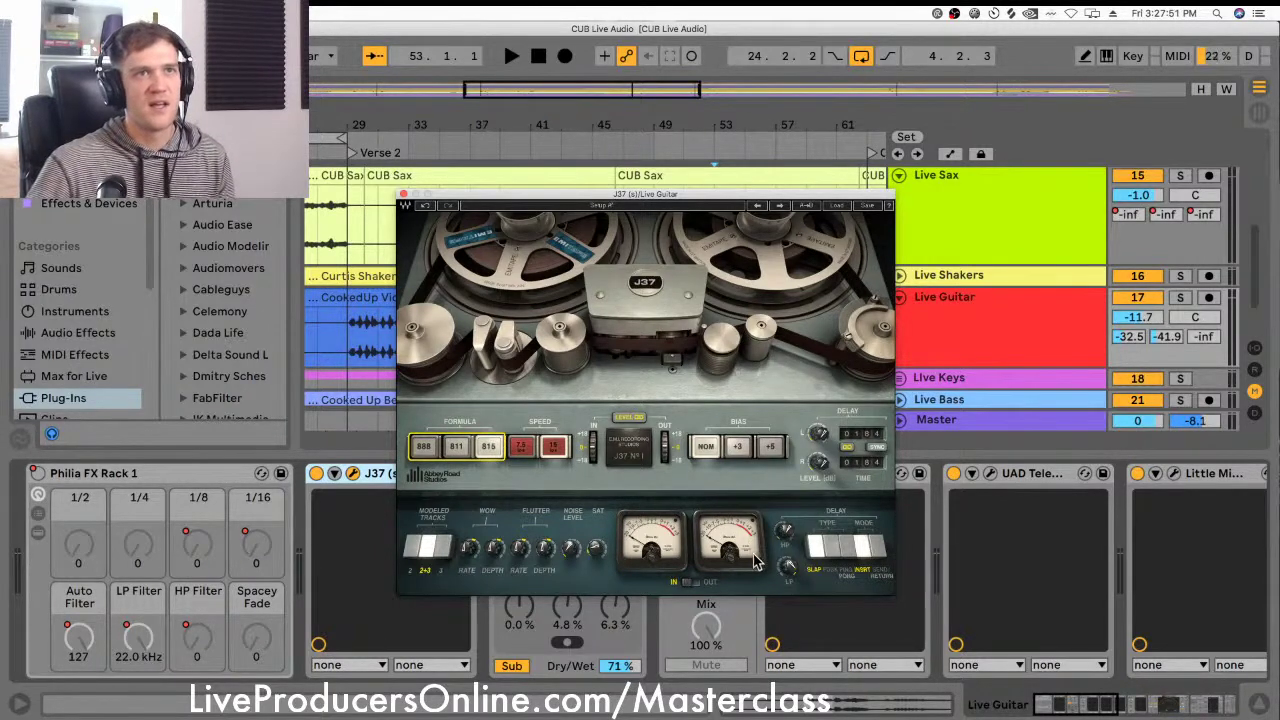
left_click(592, 455)
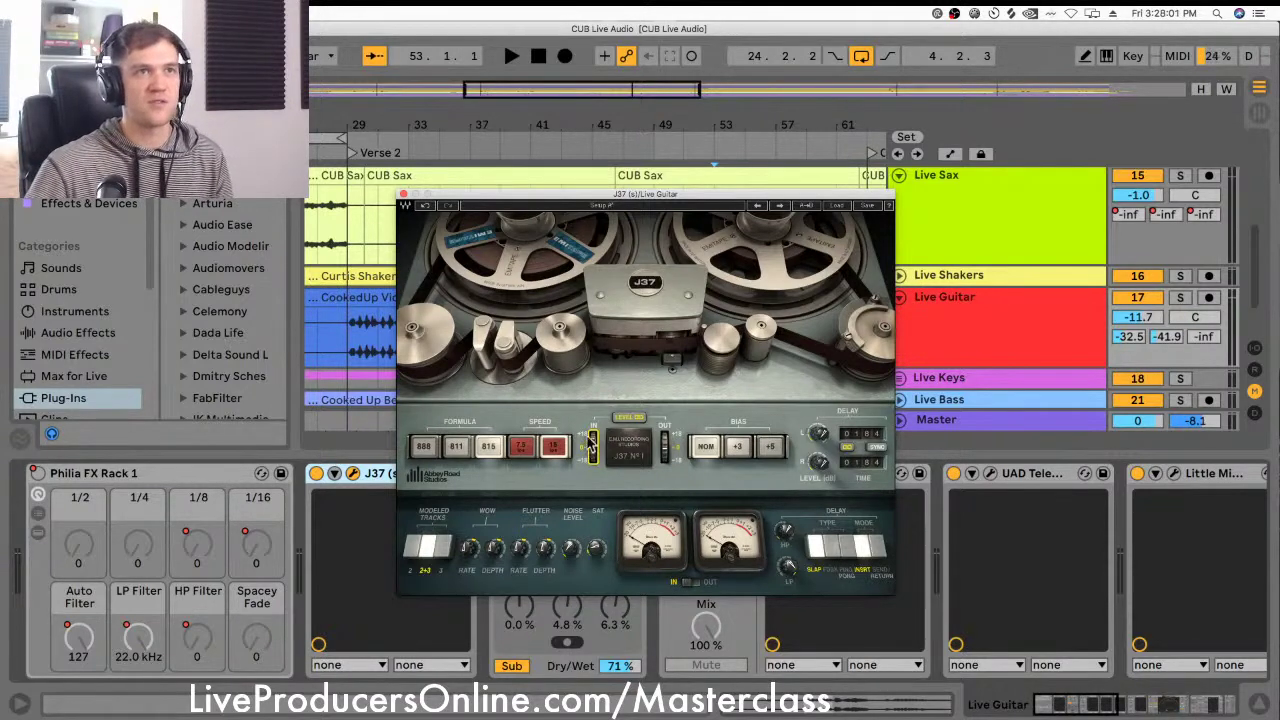
key("space")
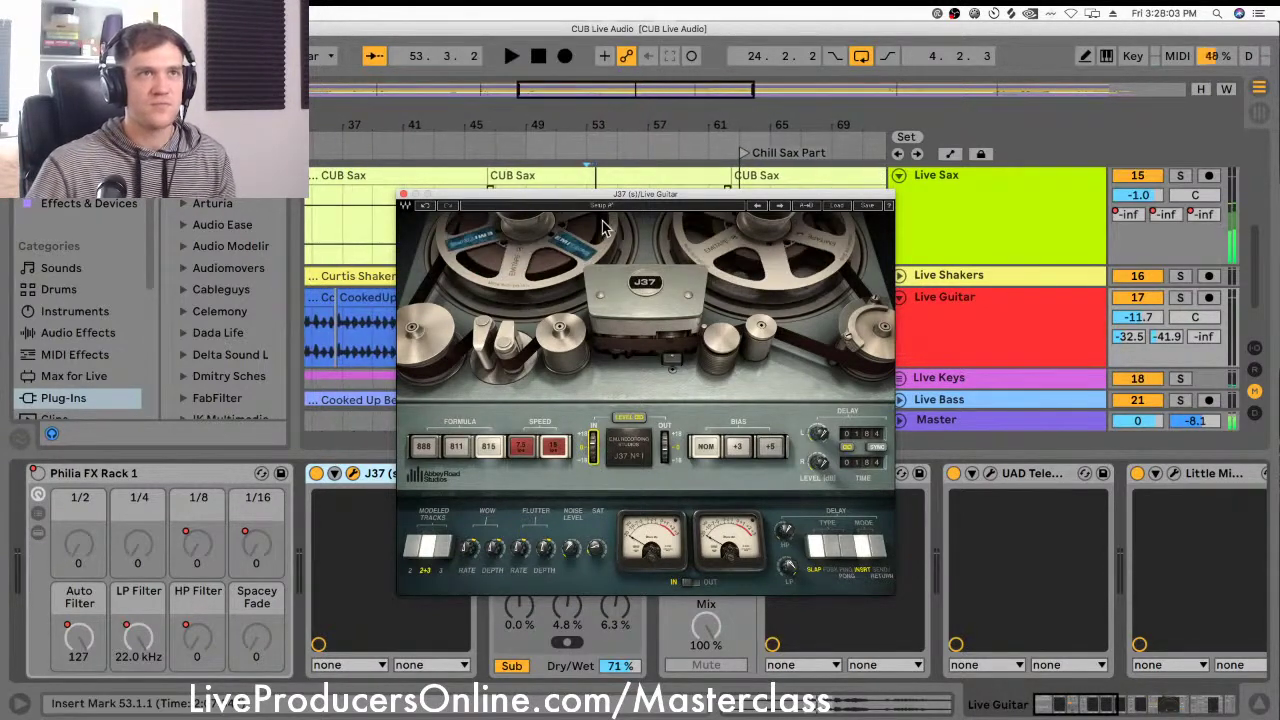
left_click(404, 195)
Step: Select the Live Guitar clip just before the Chill Sax Part and play it with the J37 open to watch its VU meters
left_click(968, 332)
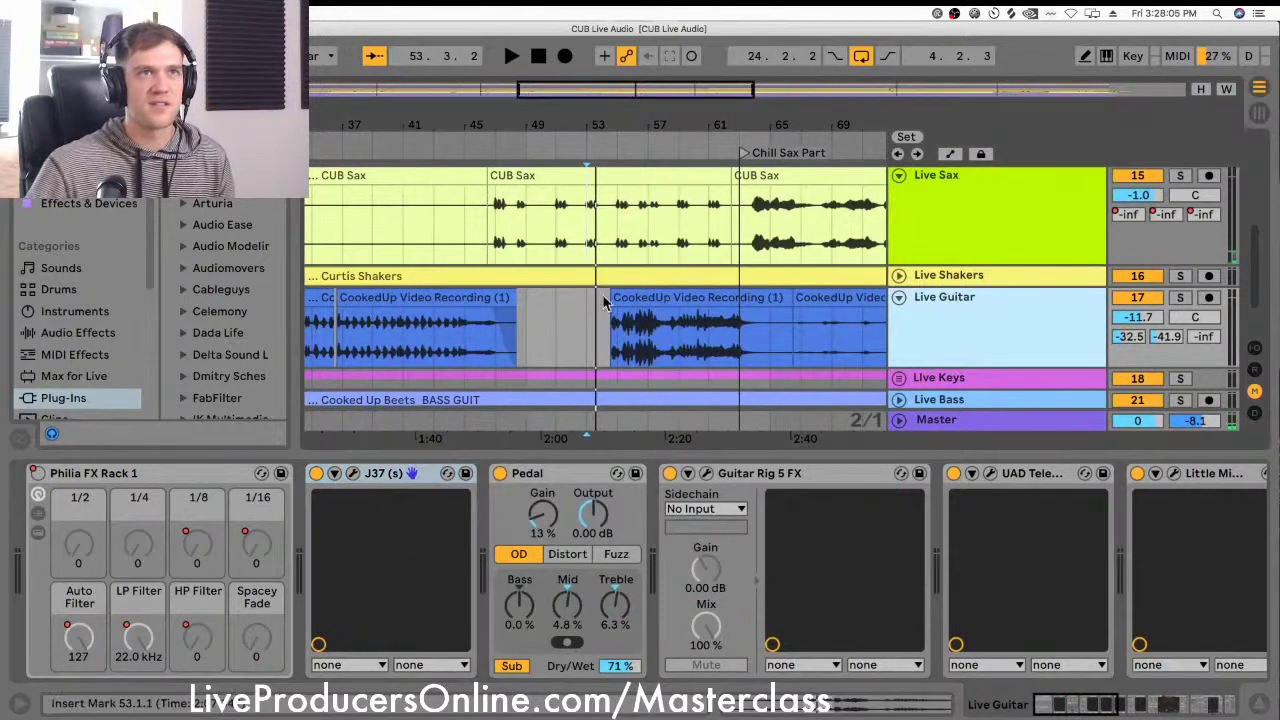
left_click(620, 310)
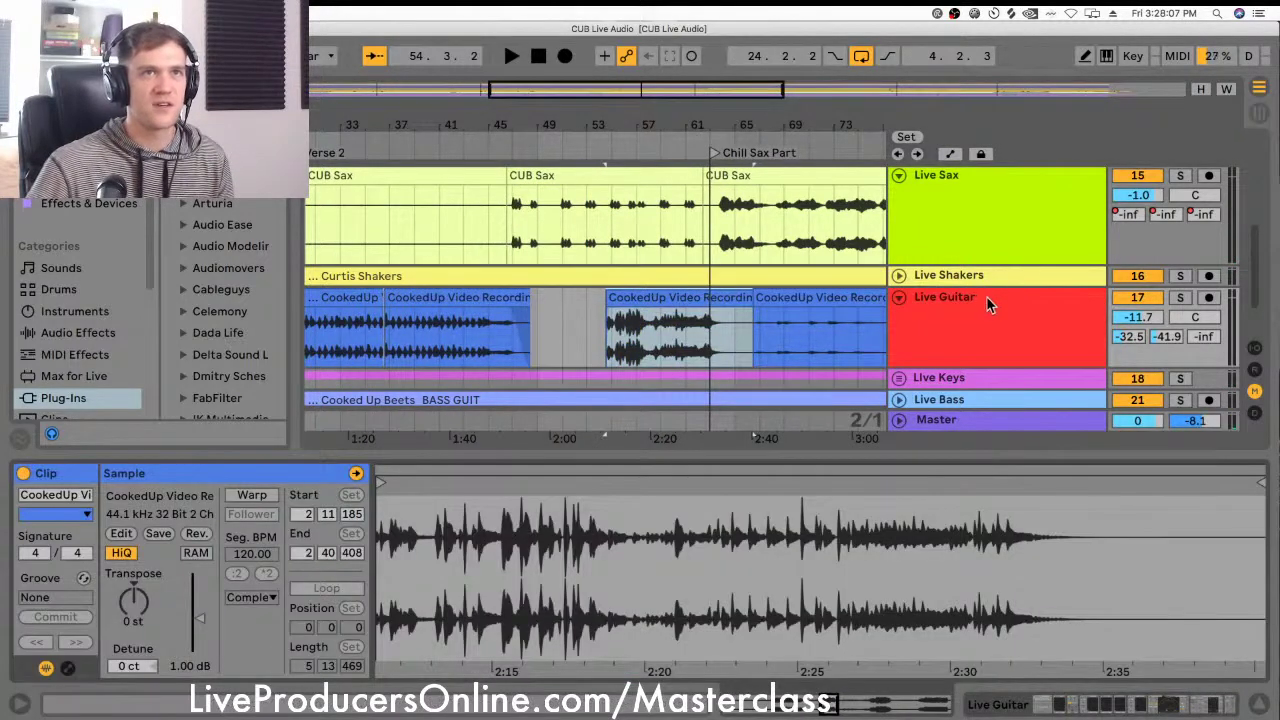
left_click(986, 296)
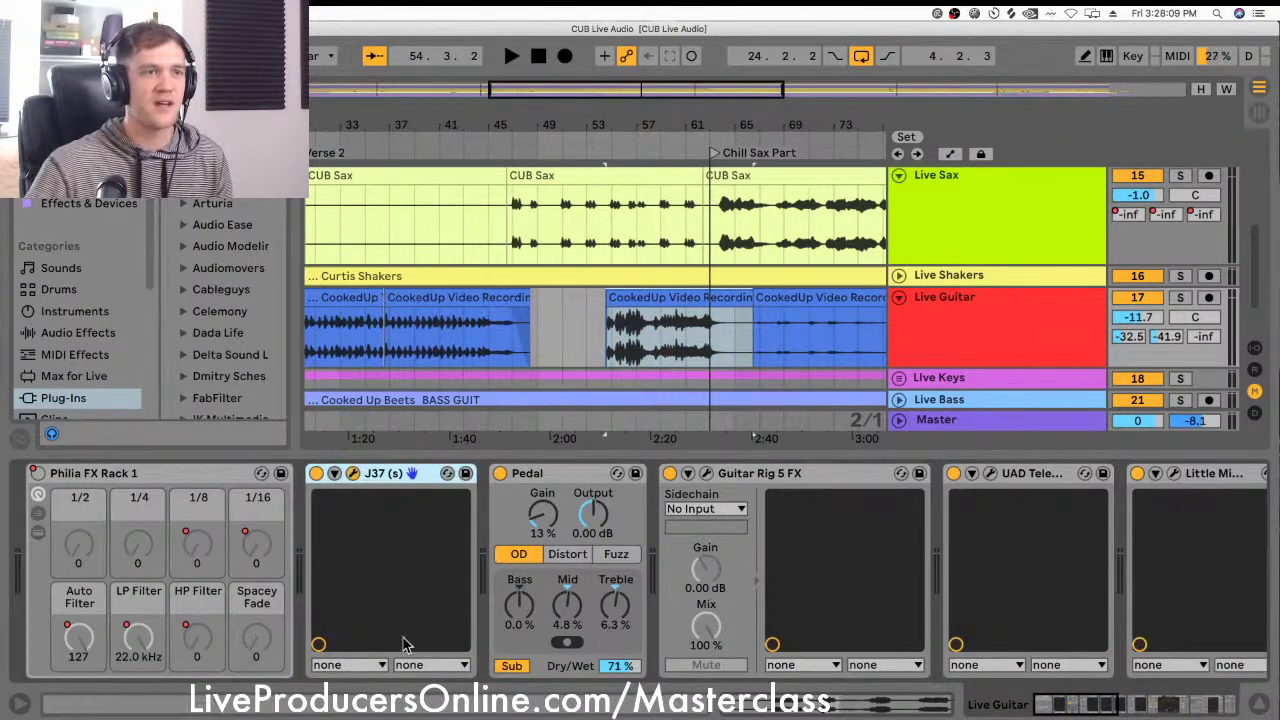
left_click(353, 473)
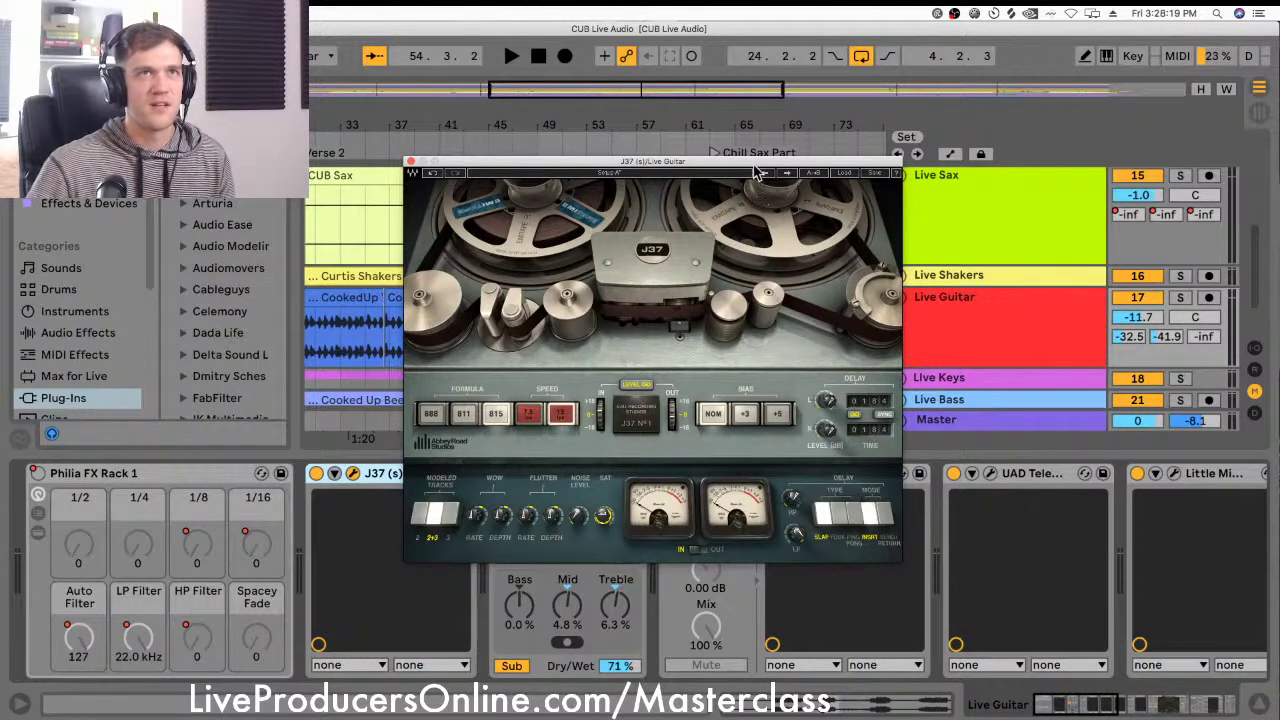
left_click_drag(757, 170, 649, 243)
left_click(1150, 300)
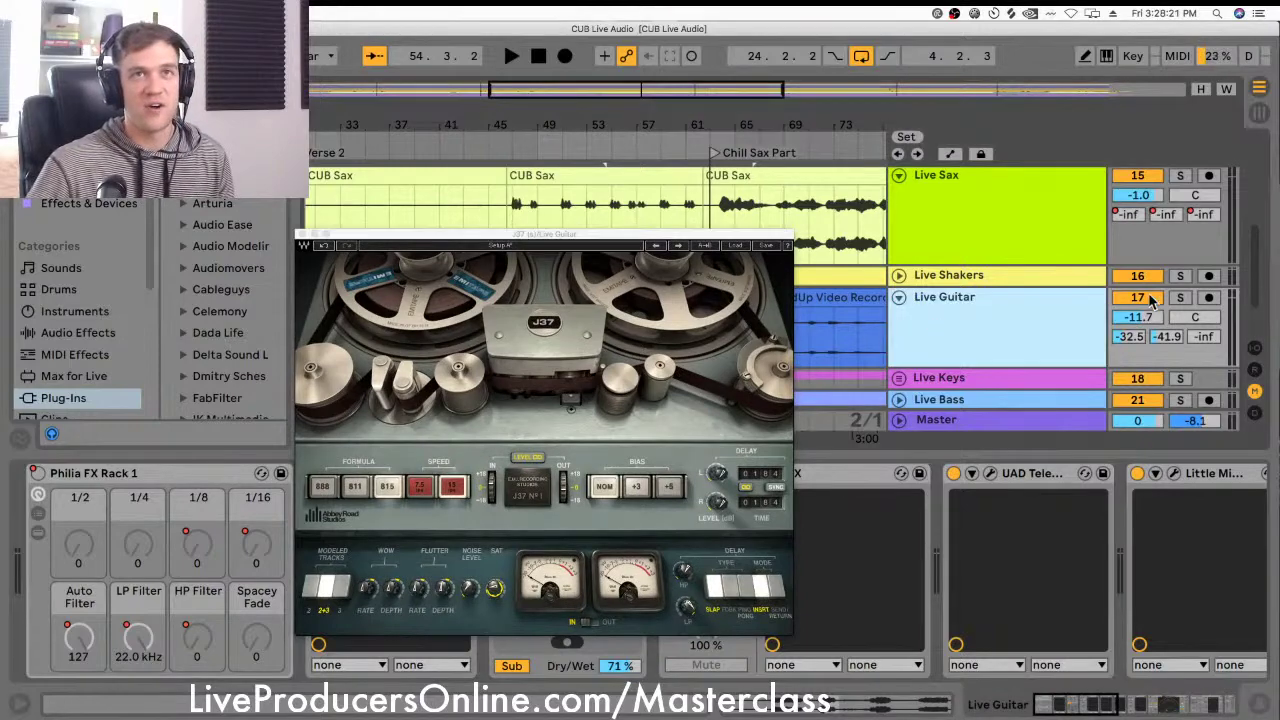
left_click_drag(732, 243, 665, 259)
key("space")
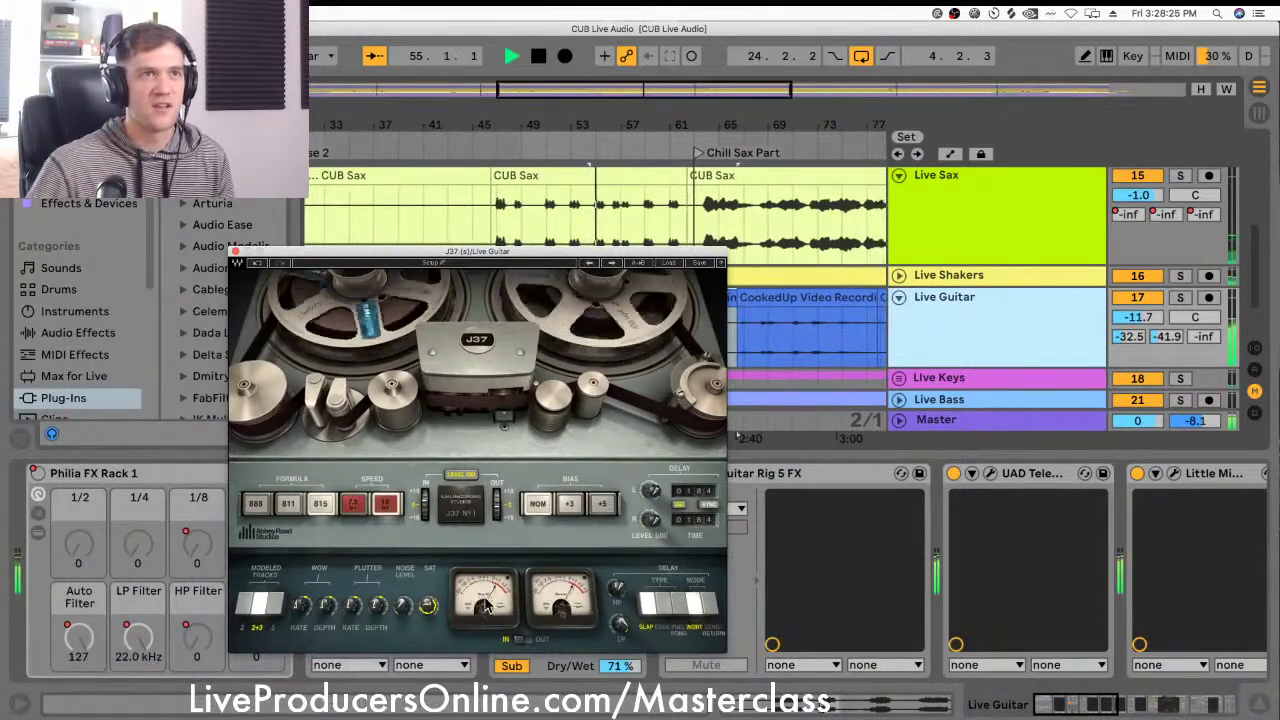
key("space")
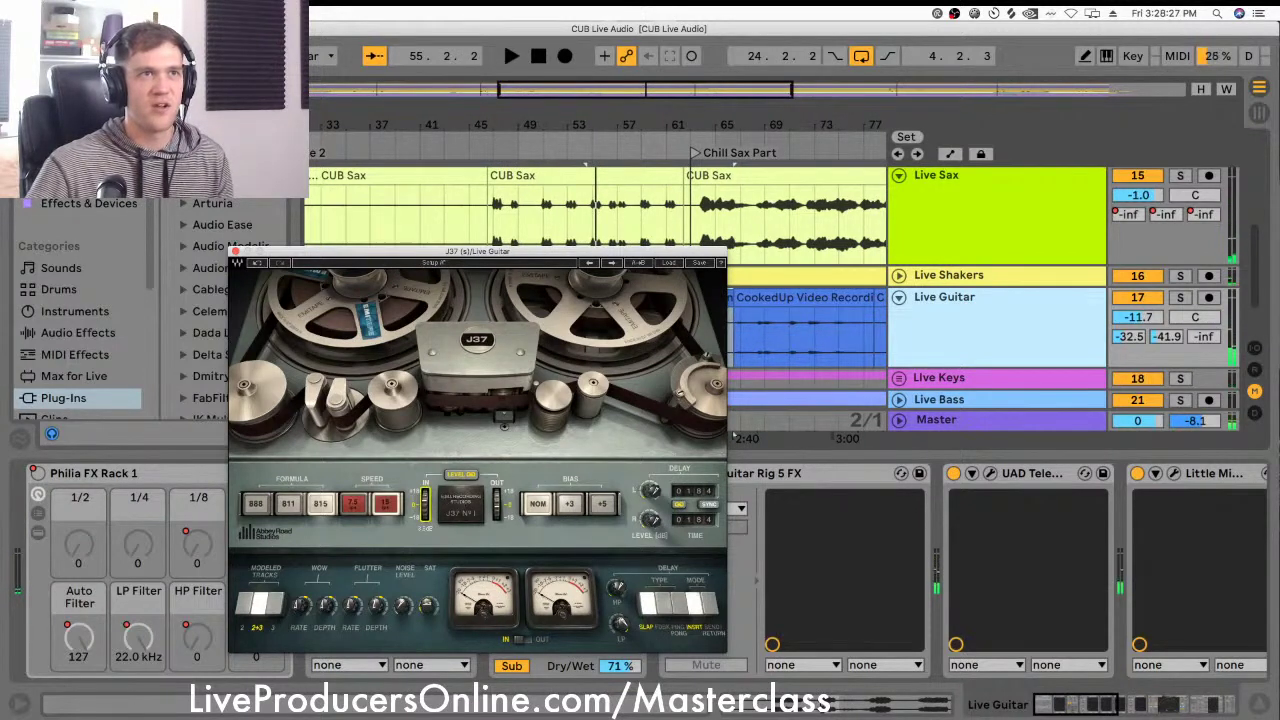
Step: Fine-tune the J37's input level on Live Guitar during playback and close the plug-in
key("space")
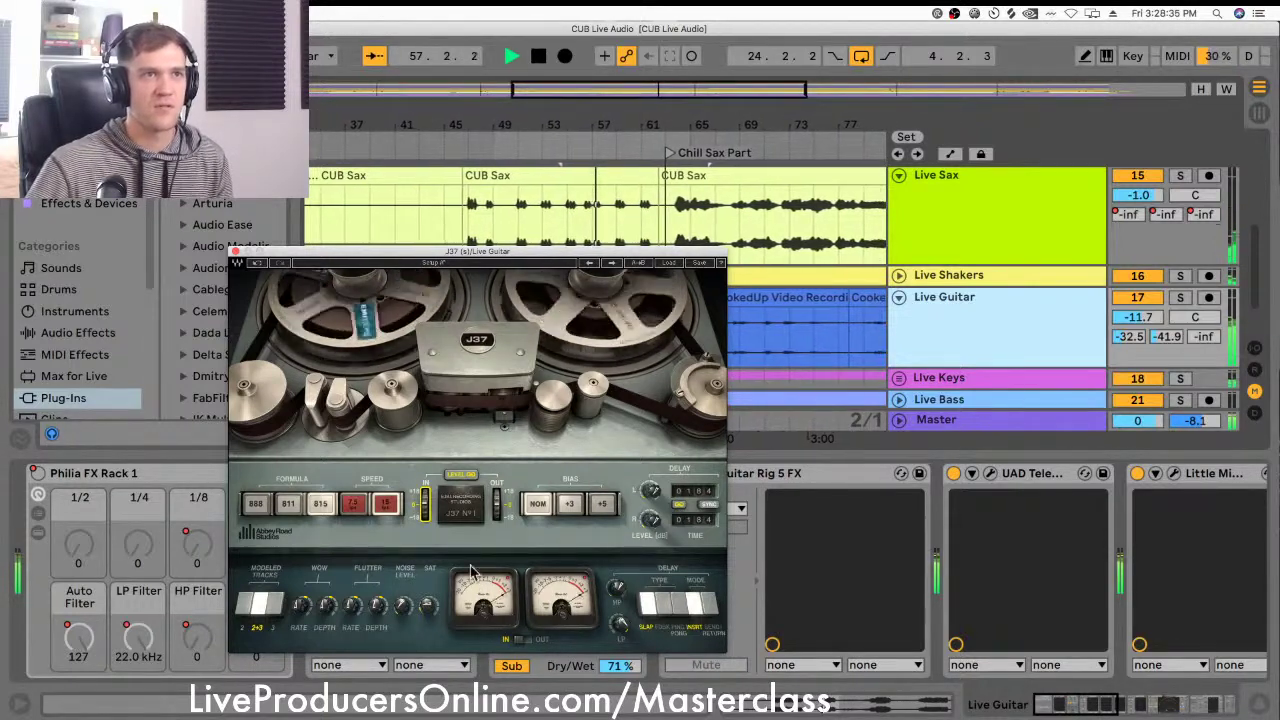
left_click_drag(430, 507, 430, 504)
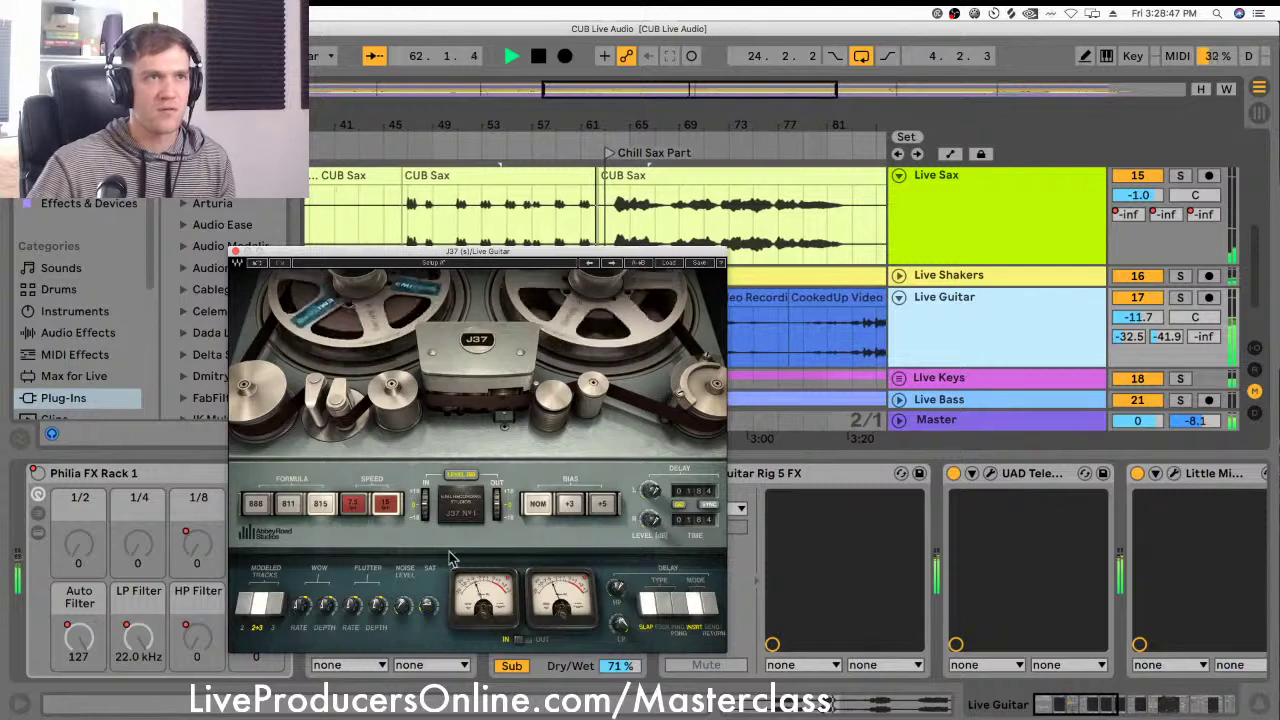
key("space")
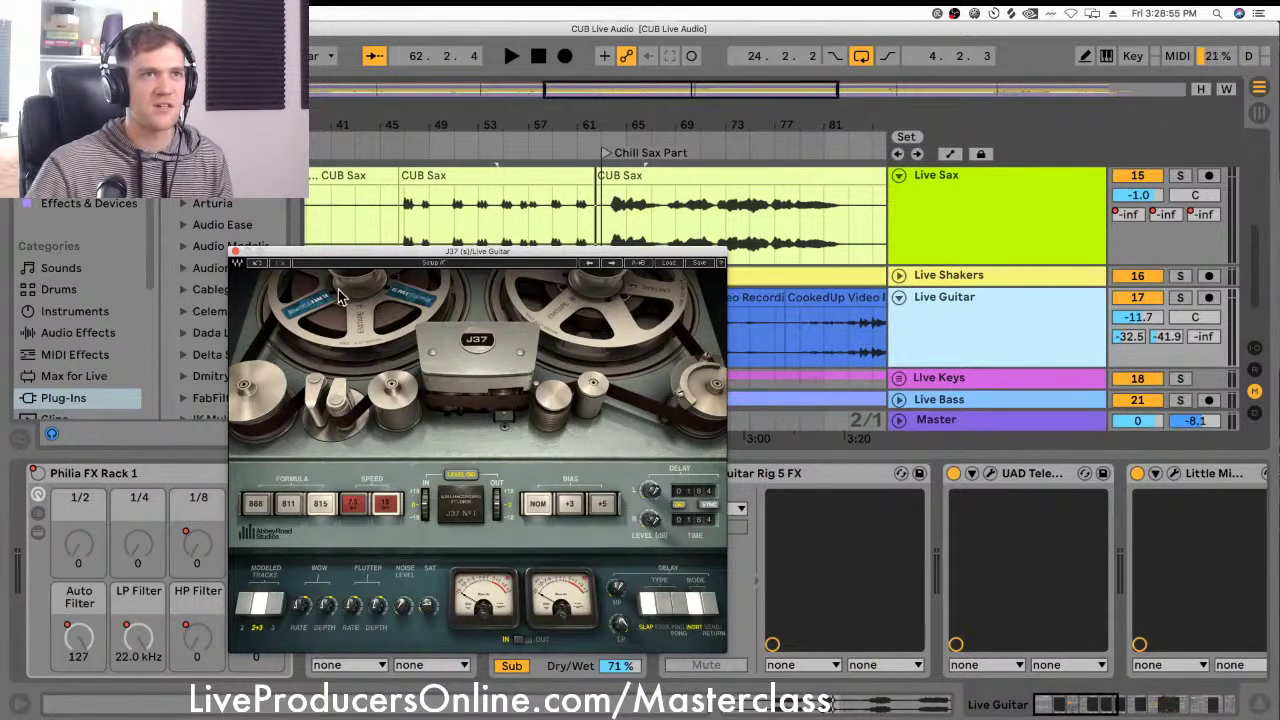
left_click(234, 255)
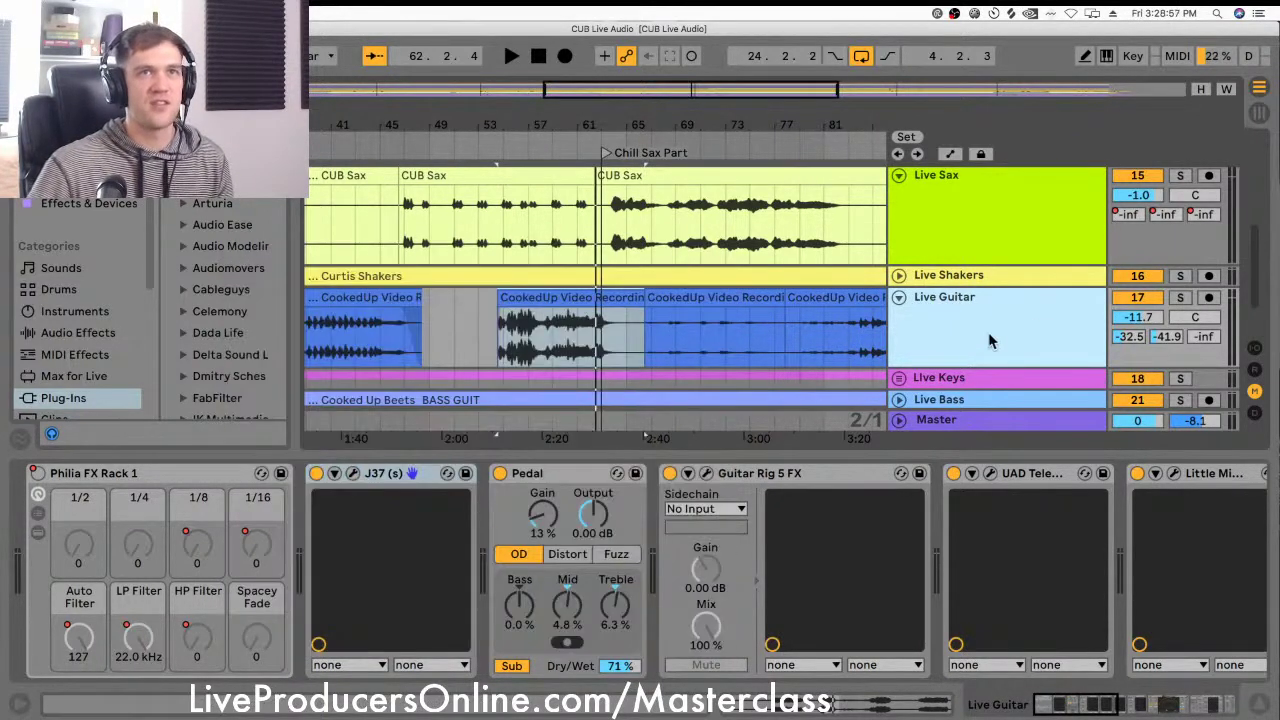
Step: Solo Live Guitar and compare its sound with the Pedal effect bypassed and re-enabled
left_click(503, 483)
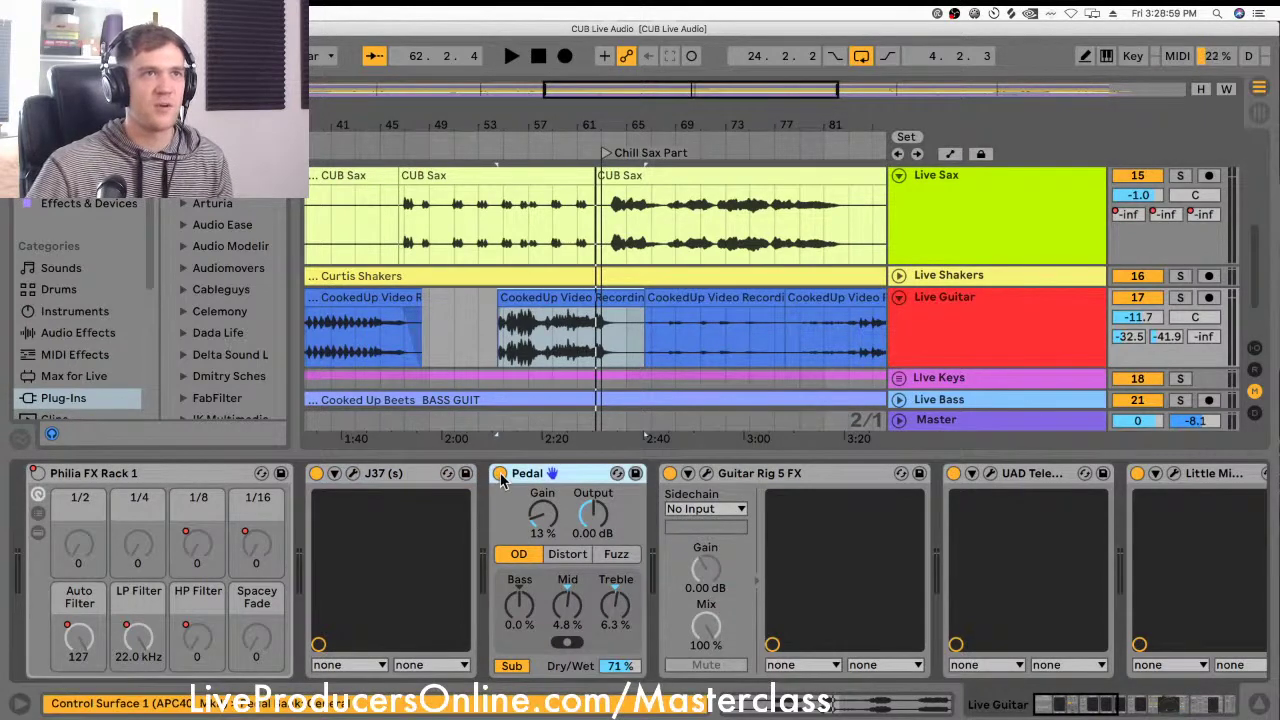
left_click(501, 476)
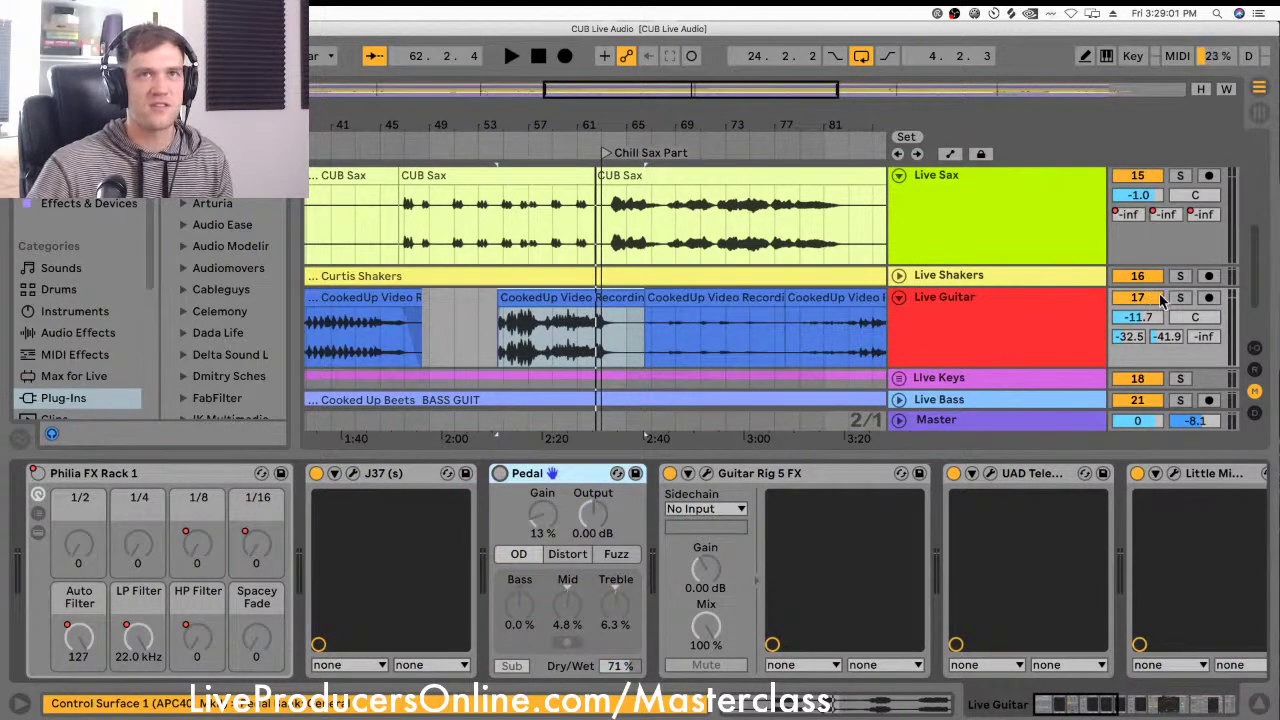
left_click(1180, 297)
key("space")
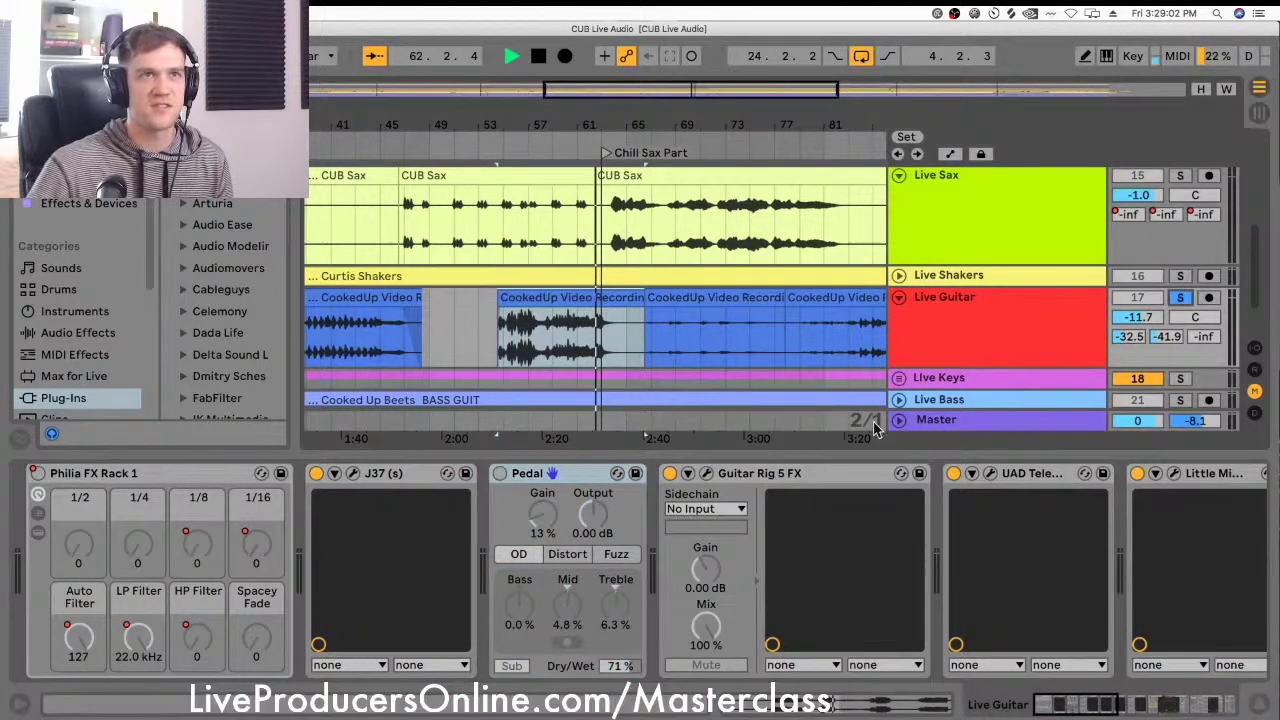
key("space")
left_click(499, 474)
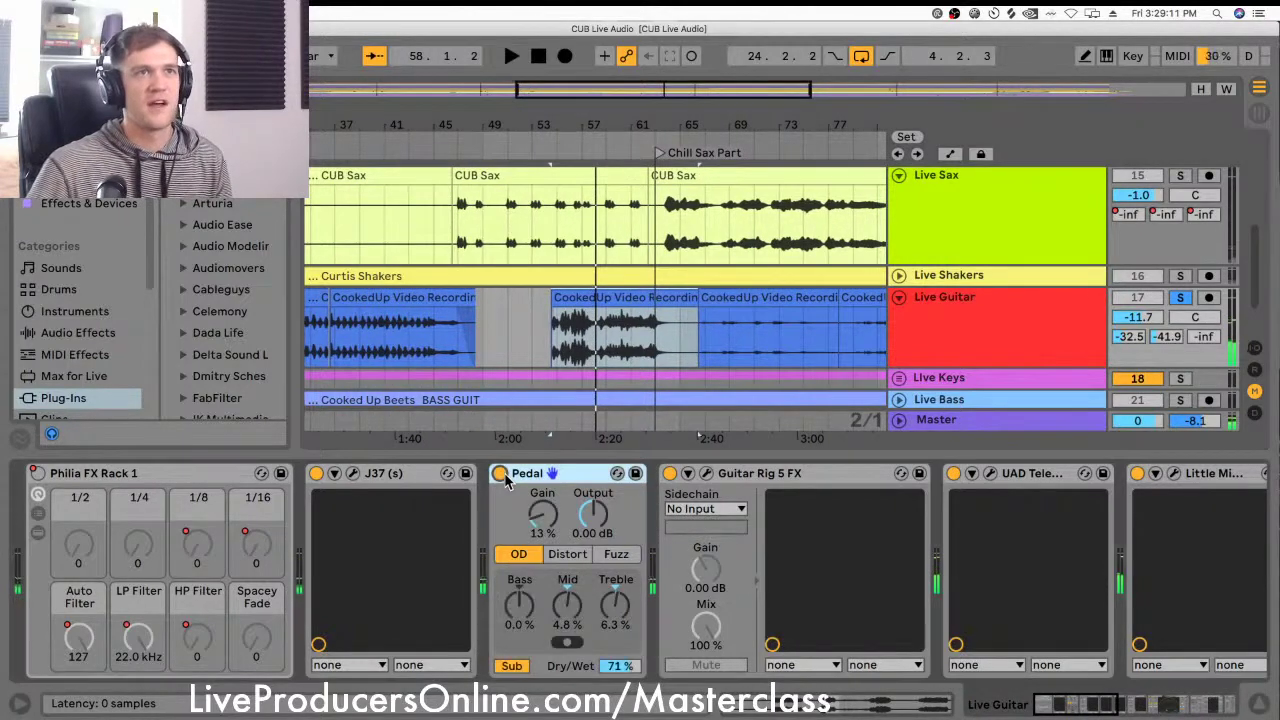
key("space")
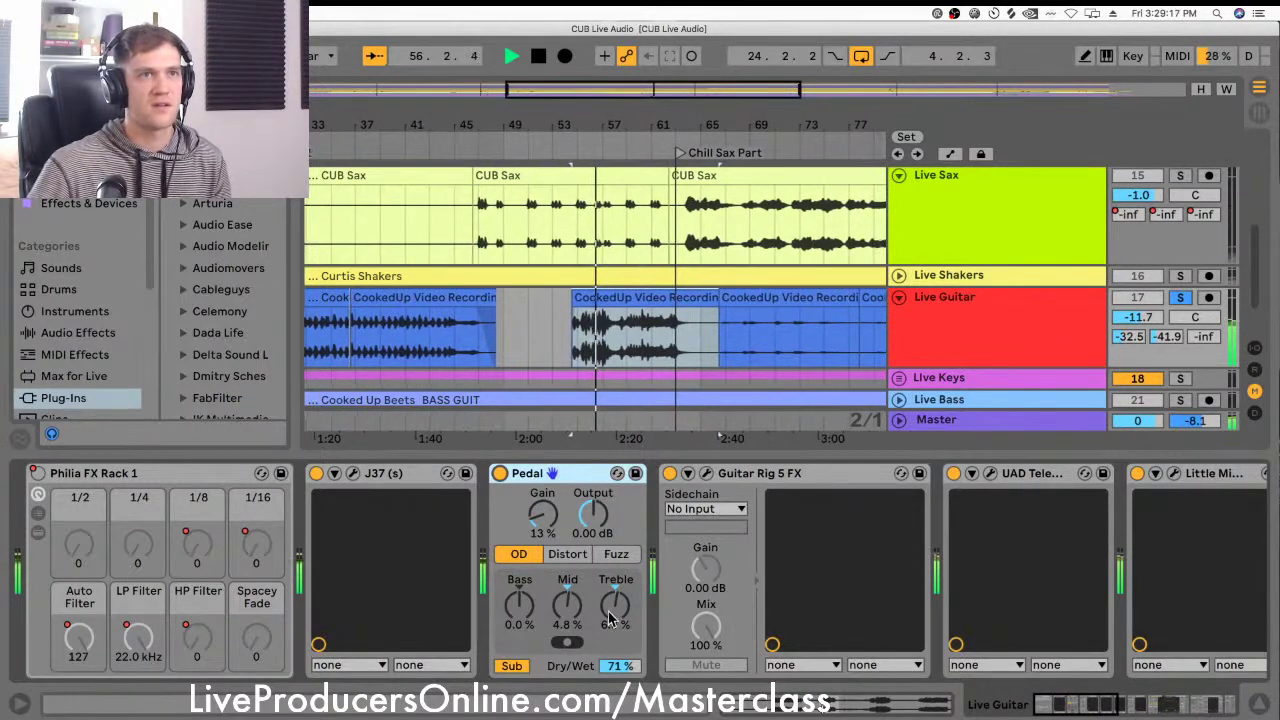
key("space")
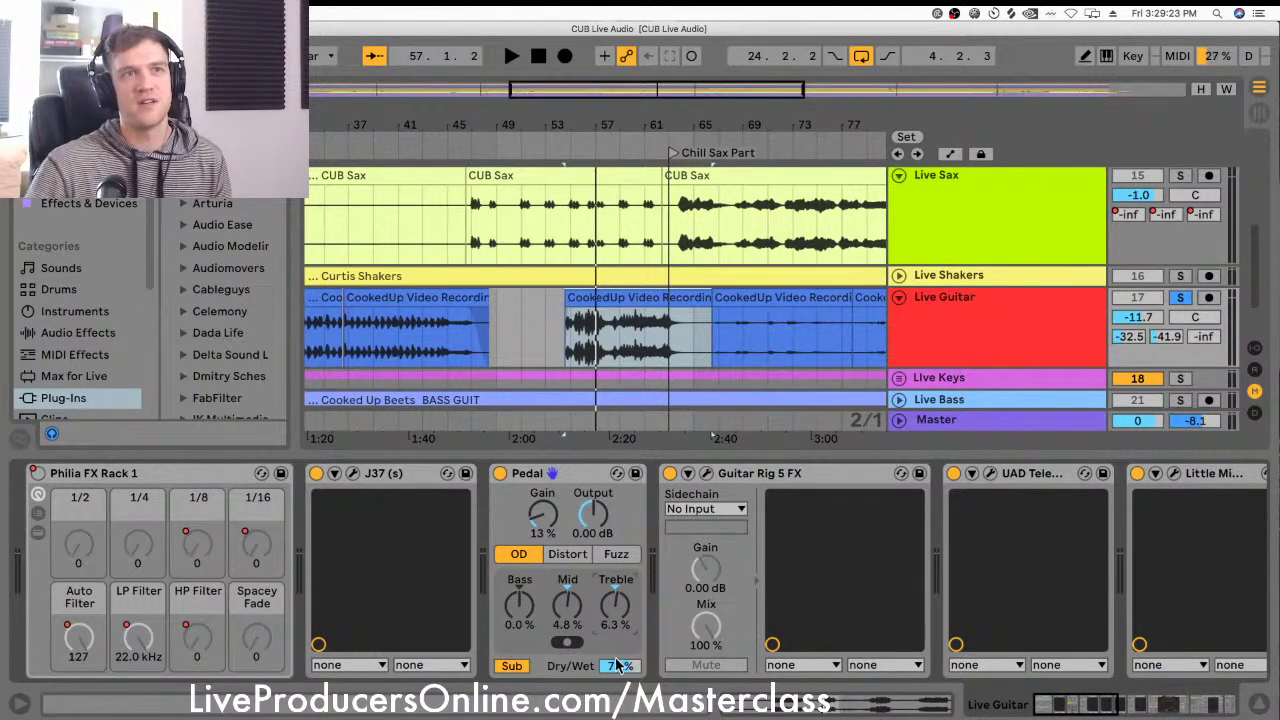
Step: Try the Pedal's Distort and Fuzz modes while playing the soloed guitar clip
left_click(566, 554)
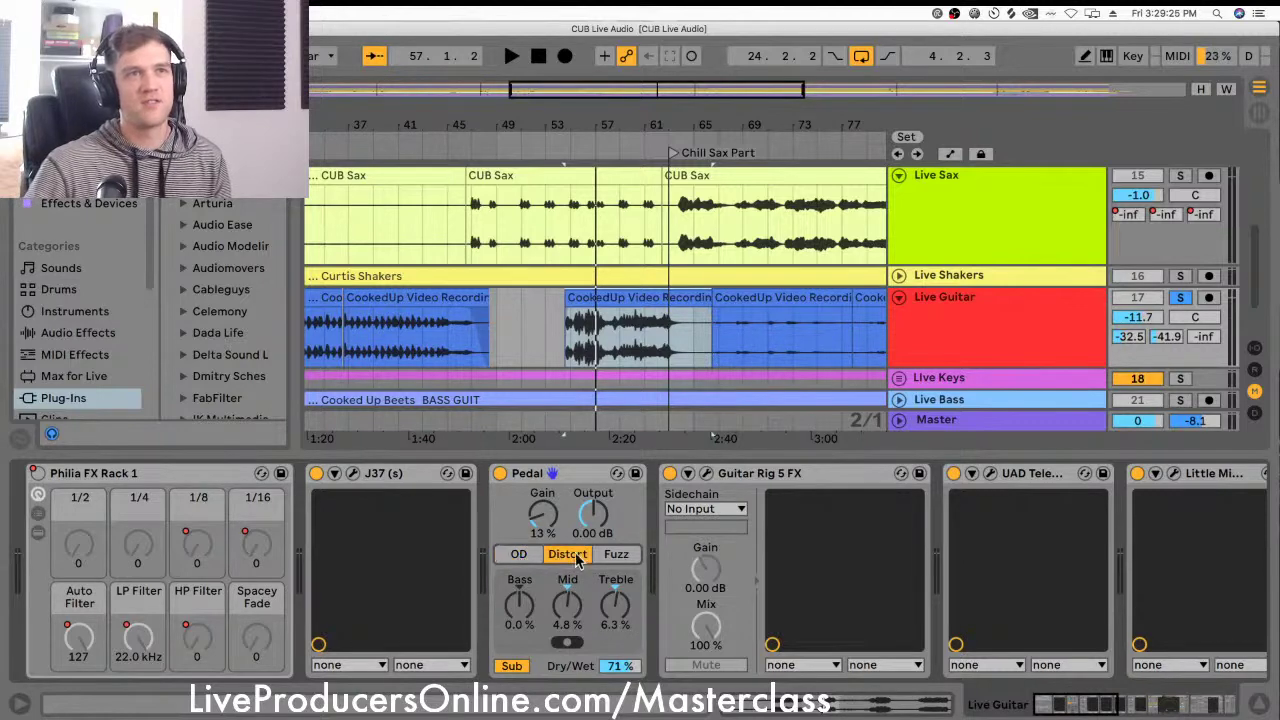
left_click(616, 554)
left_click(567, 554)
left_click(616, 554)
left_click(587, 558)
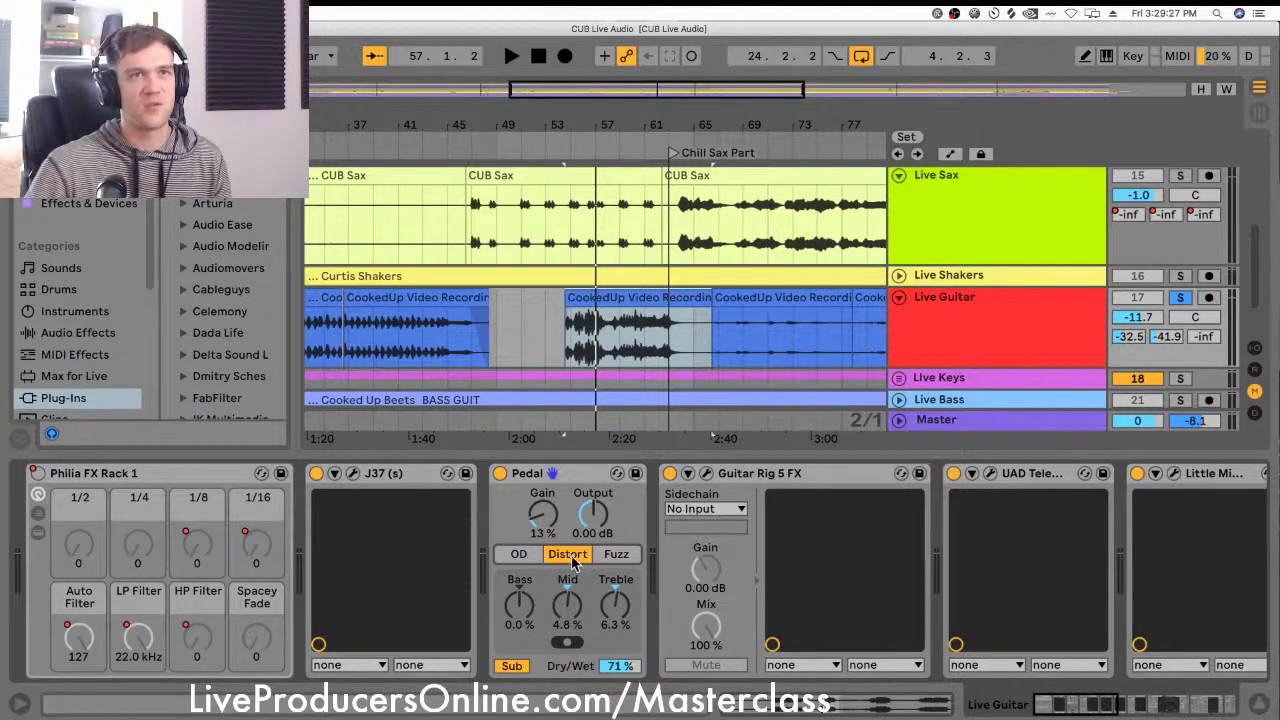
key("space")
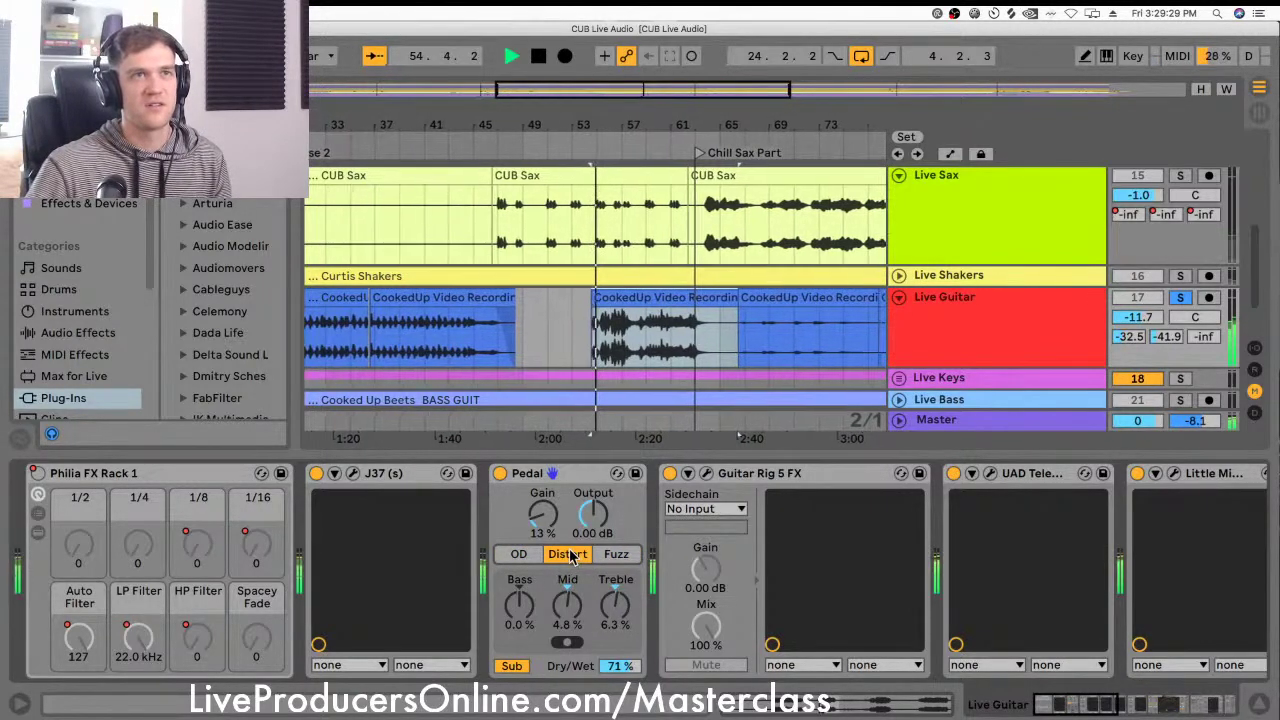
left_click(616, 554)
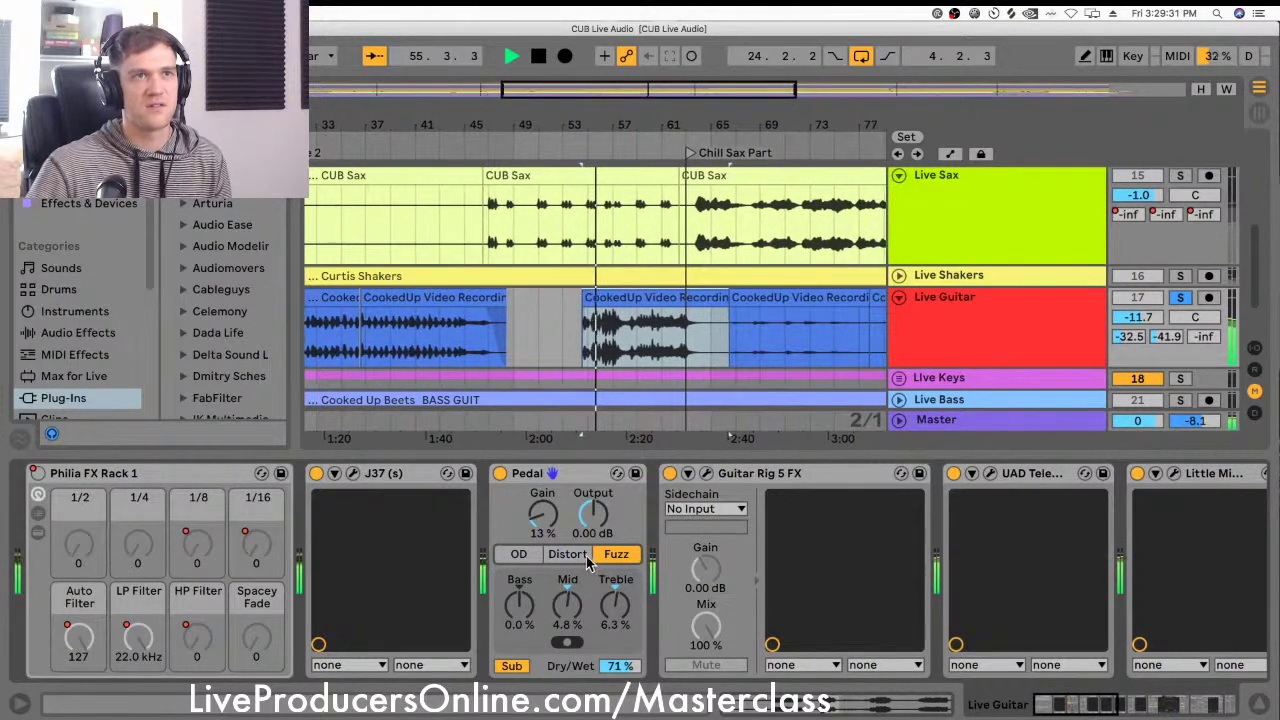
key("space")
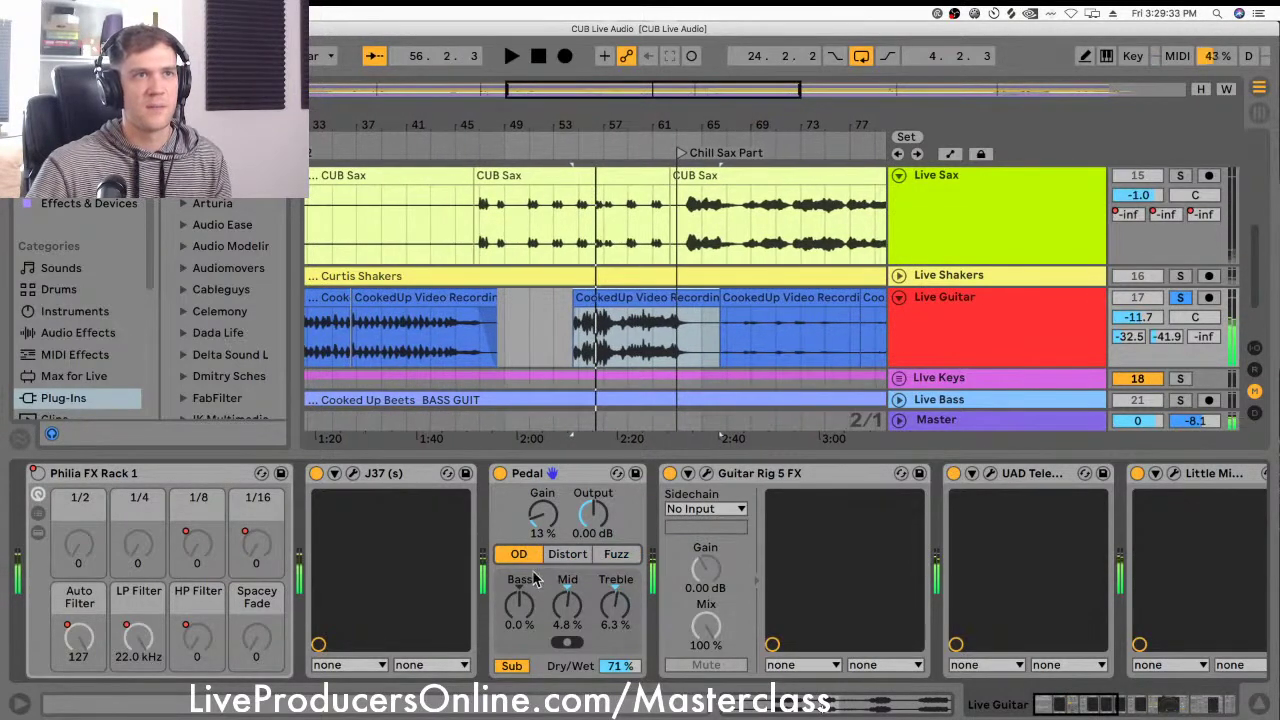
Step: Switch the Pedal to OD mode and set its Dry/Wet to 70 %
left_click(518, 556)
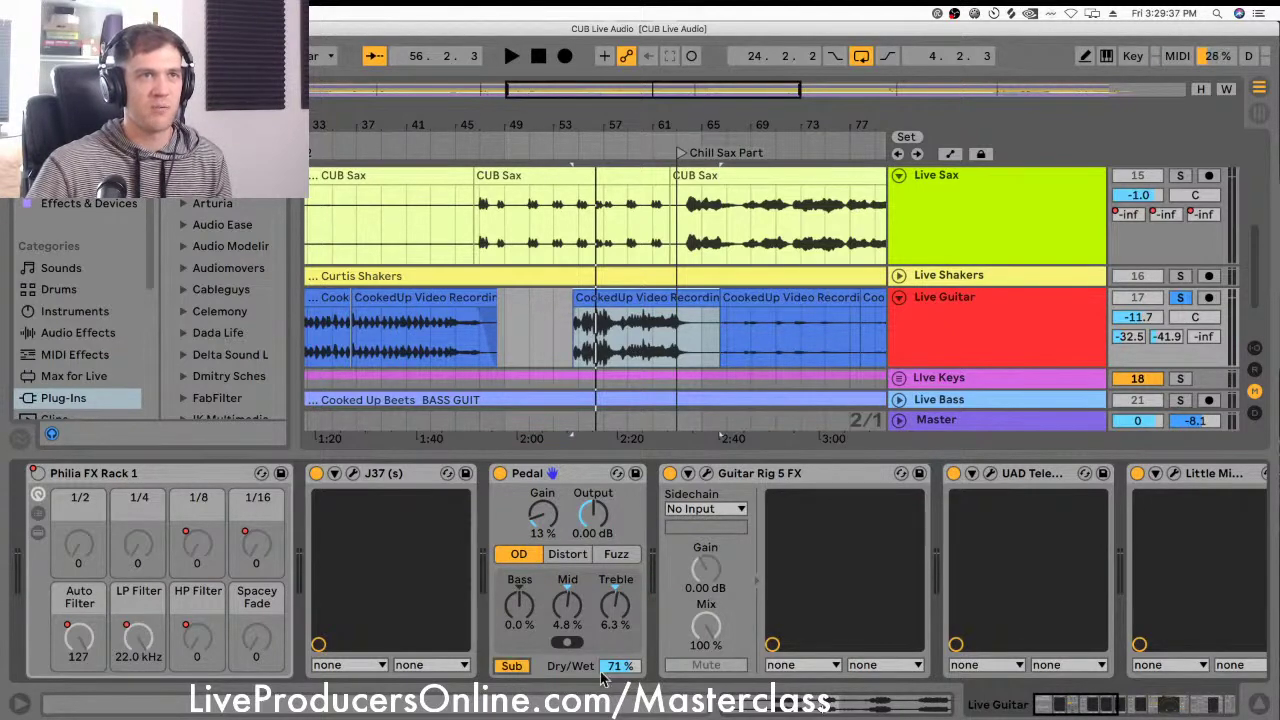
left_click_drag(630, 675, 612, 712)
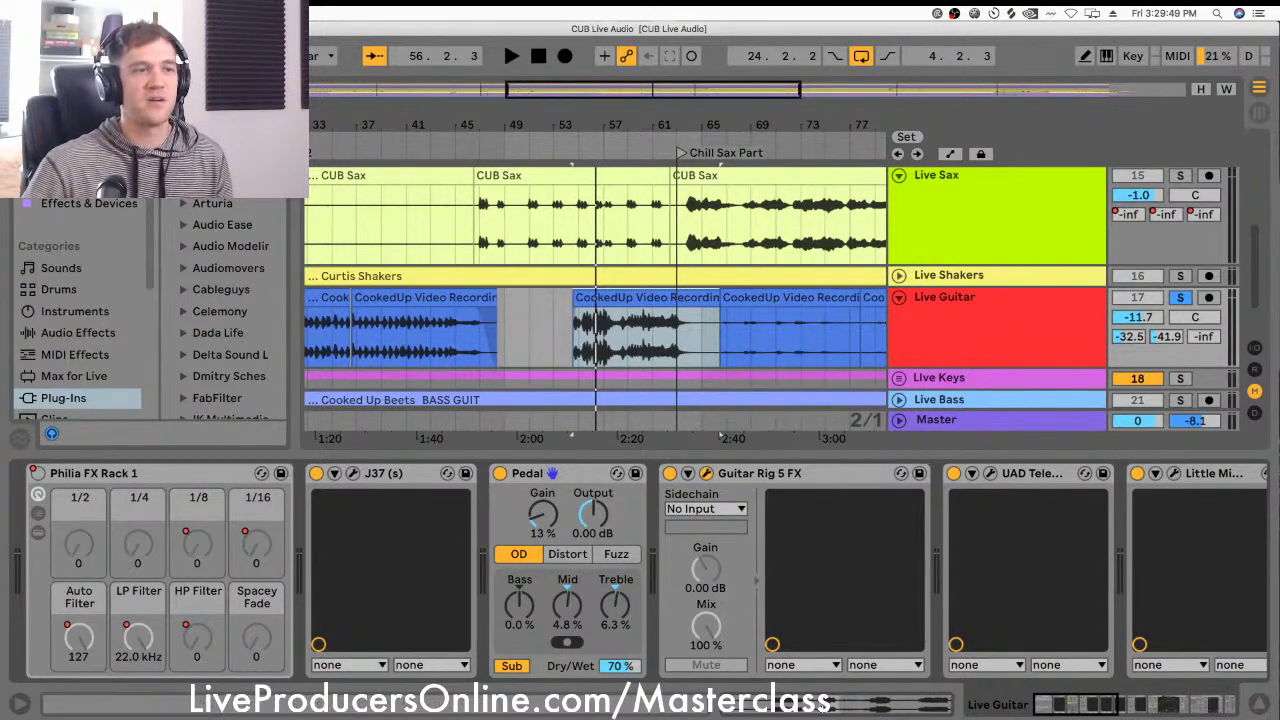
Step: Open Guitar Rig 5 FX on Live Guitar and delete the AC Box matched cabinet and the Coolplex amp from its rack
key("super+alt+p")
left_click_drag(497, 50, 386, 118)
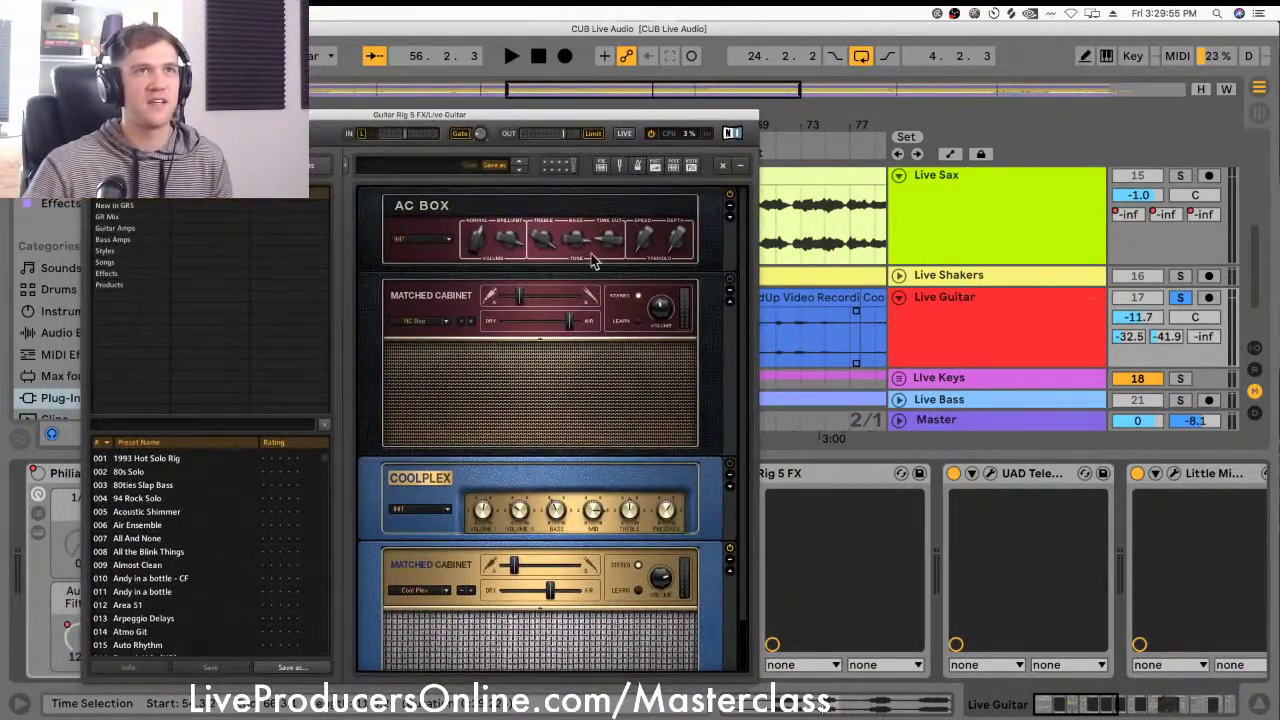
left_click(670, 365)
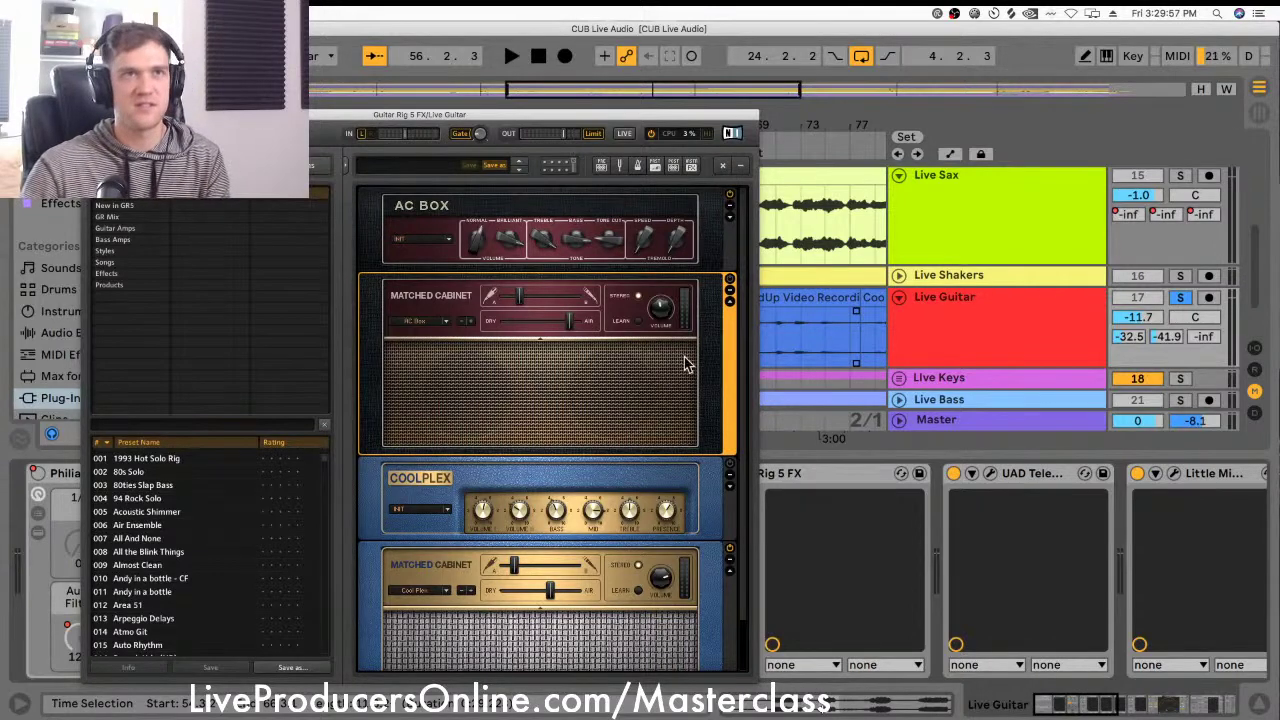
key("Delete")
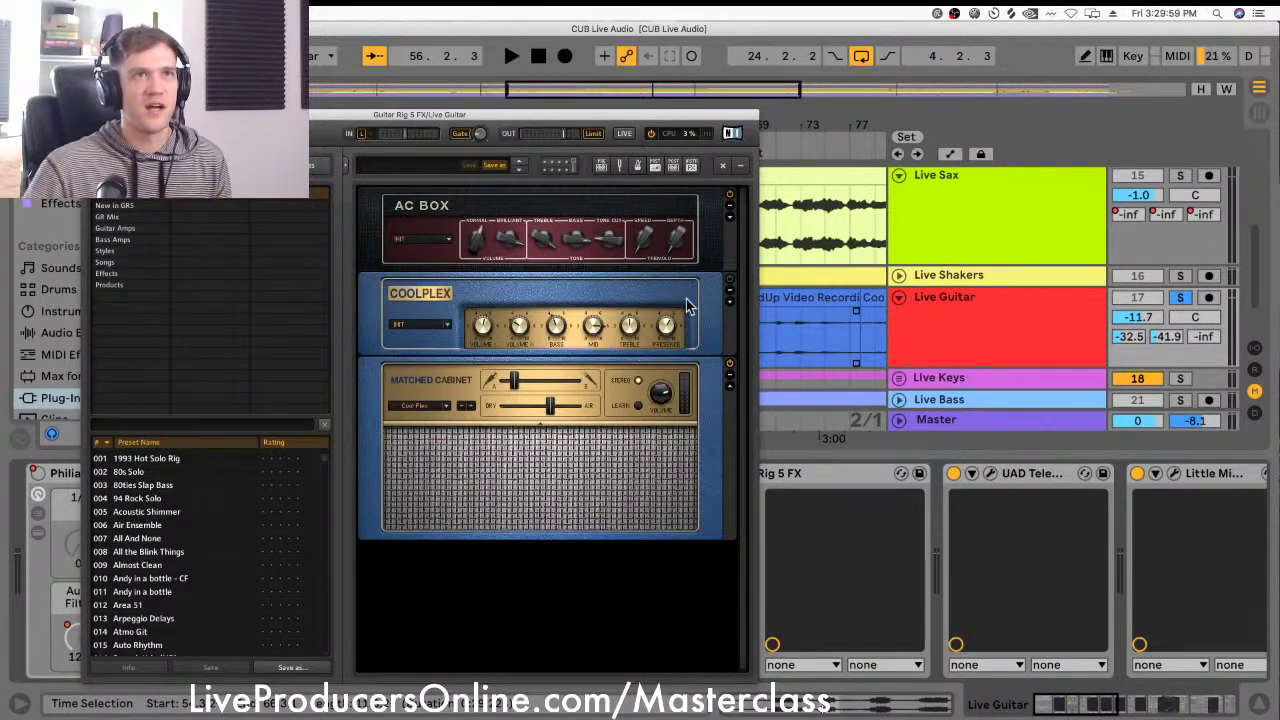
left_click(688, 305)
key("Delete")
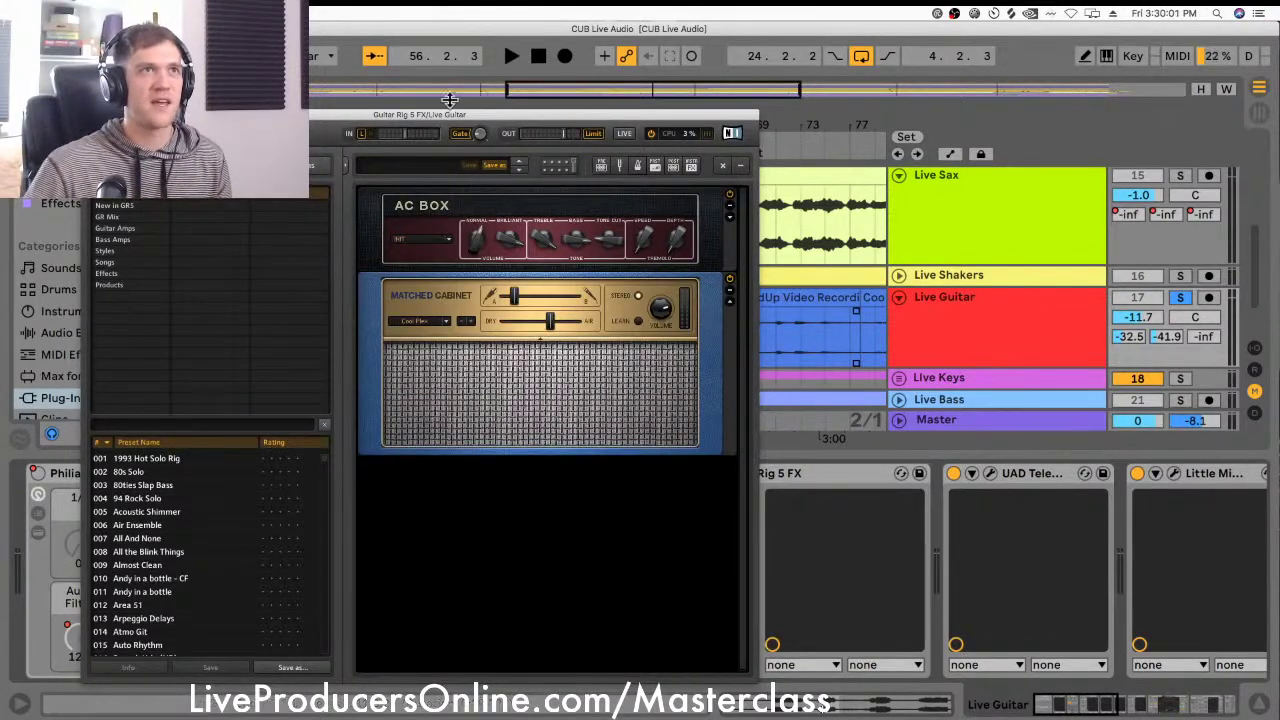
left_click_drag(450, 112, 488, 94)
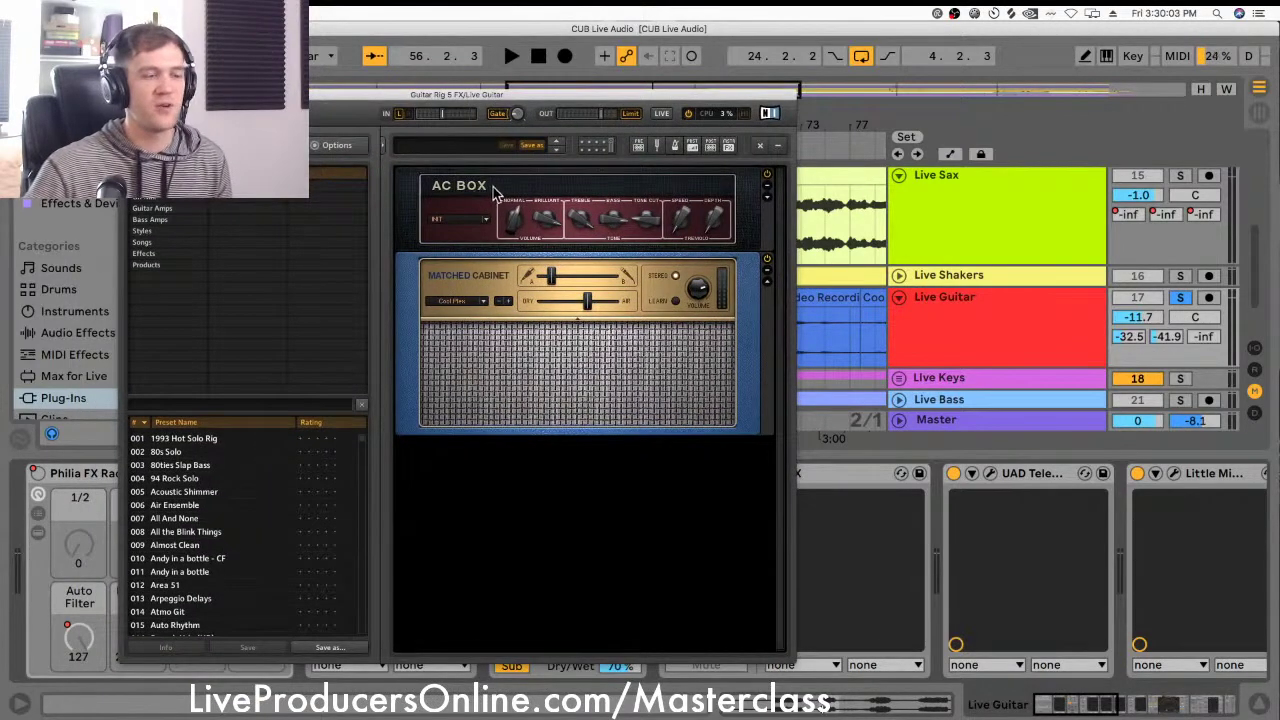
Step: Look over the AC Box amp and its Matched Cabinet in the Guitar Rig 5 rack
left_click_drag(408, 99, 419, 101)
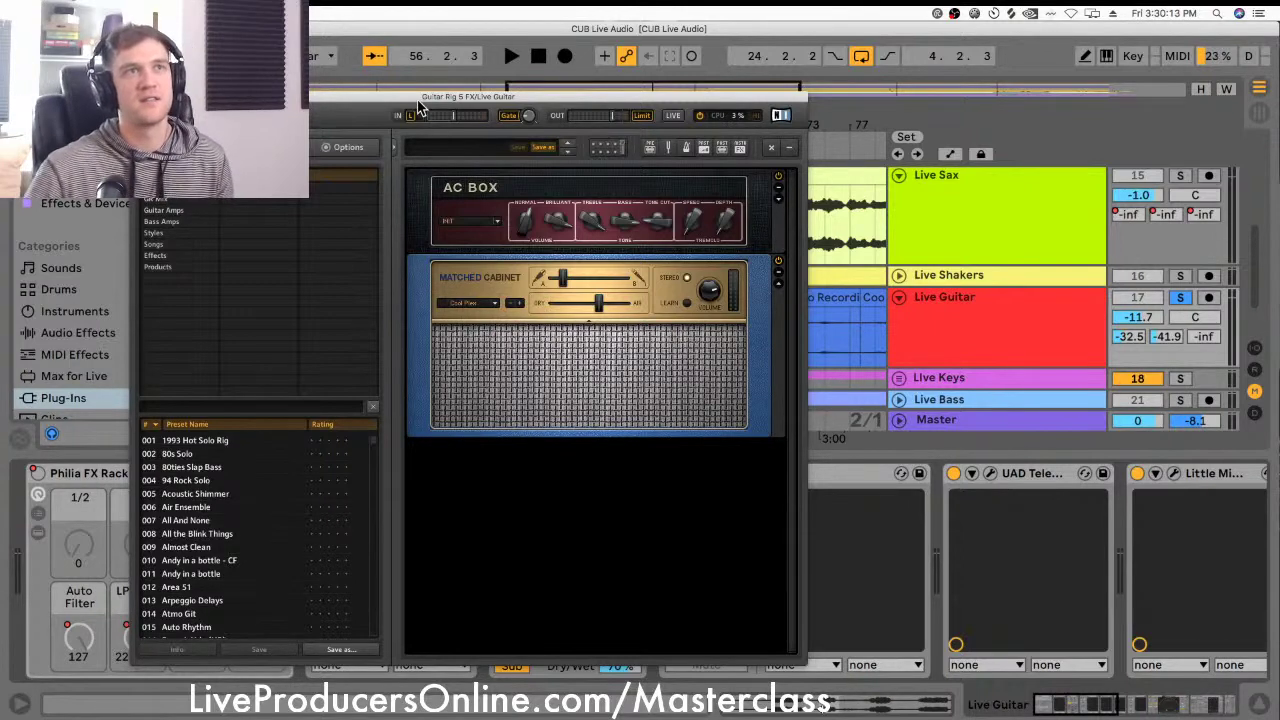
left_click(466, 200)
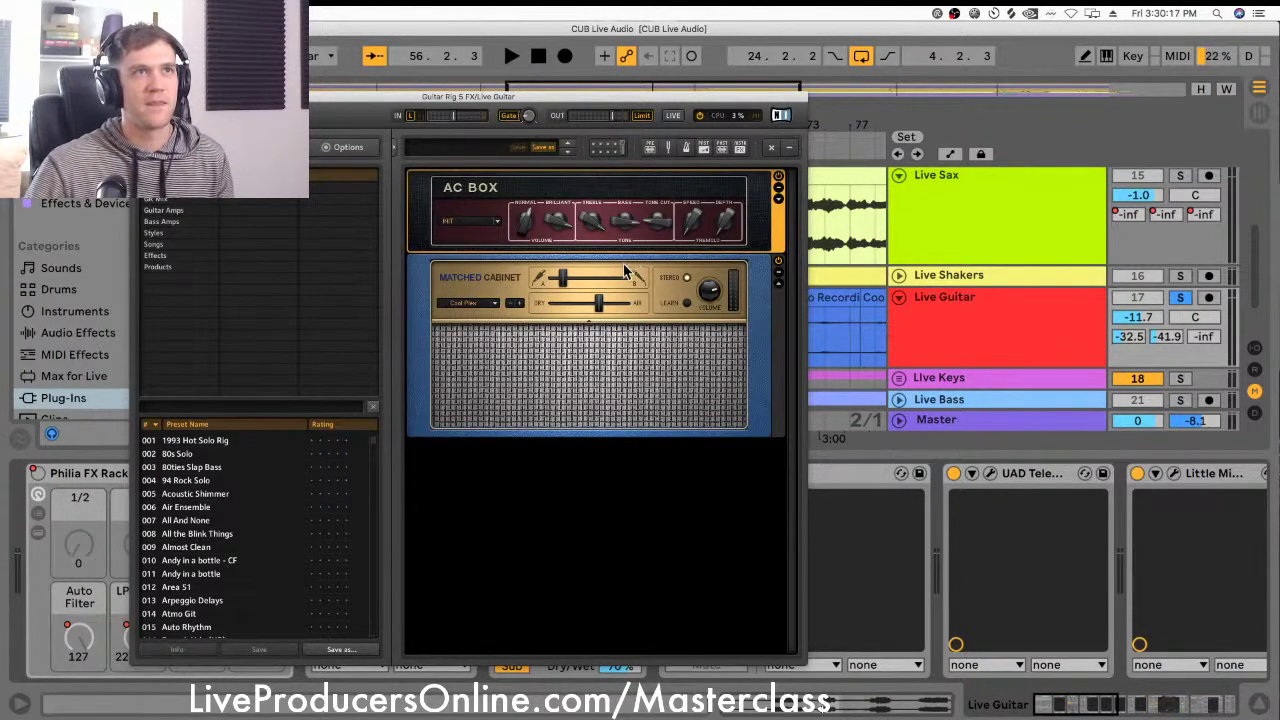
left_click(412, 285)
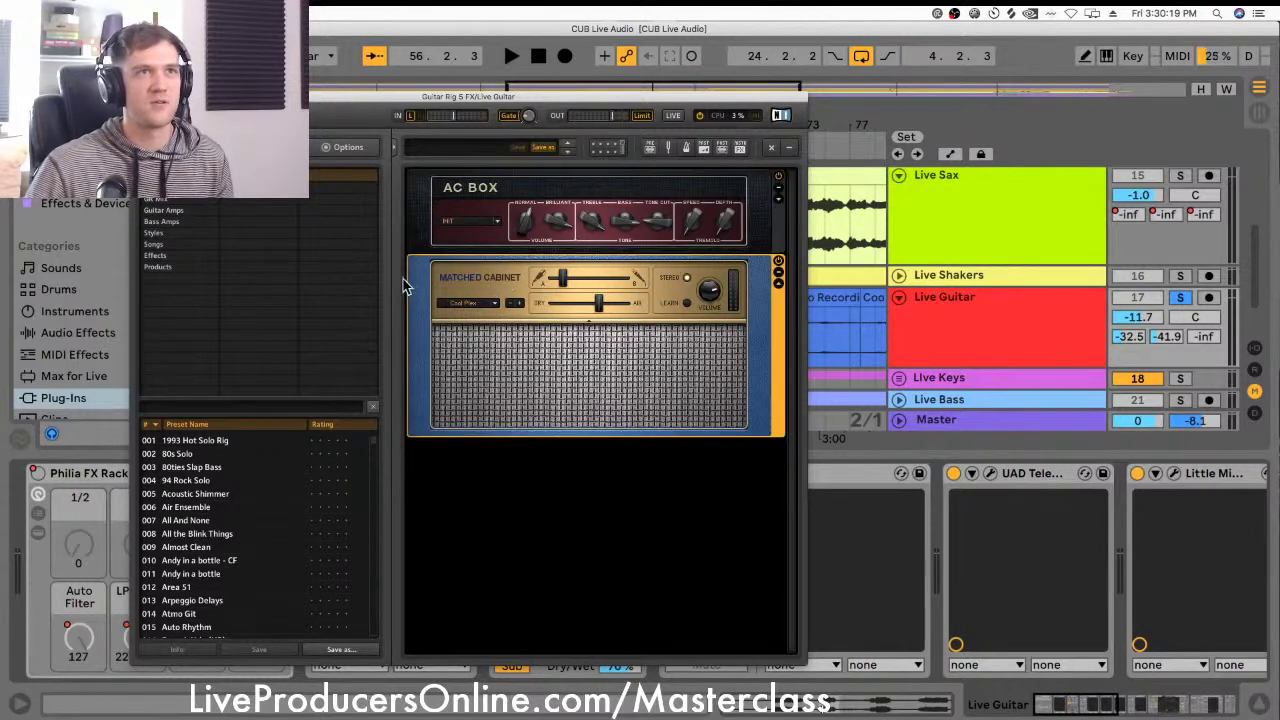
left_click(414, 337)
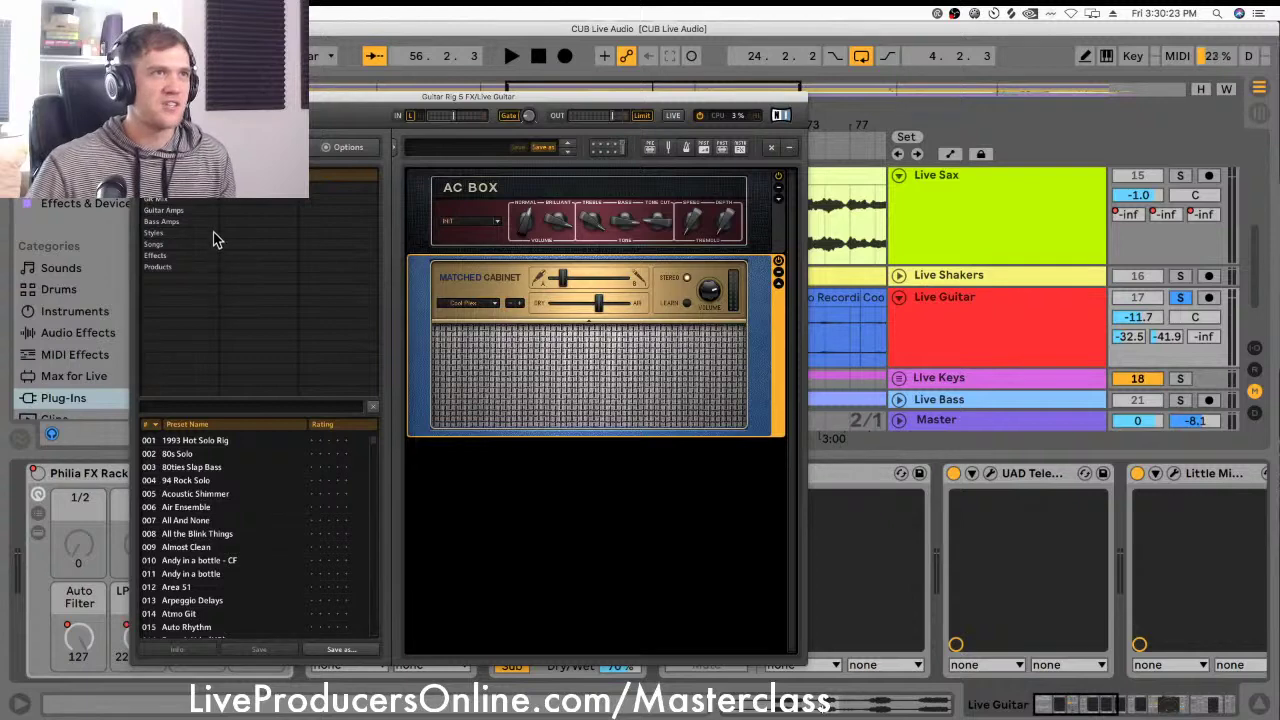
Step: Try adding the Tweed Delight amp below the Matched Cabinet, delete it and its own cabinet, and close Guitar Rig 5
left_click(260, 147)
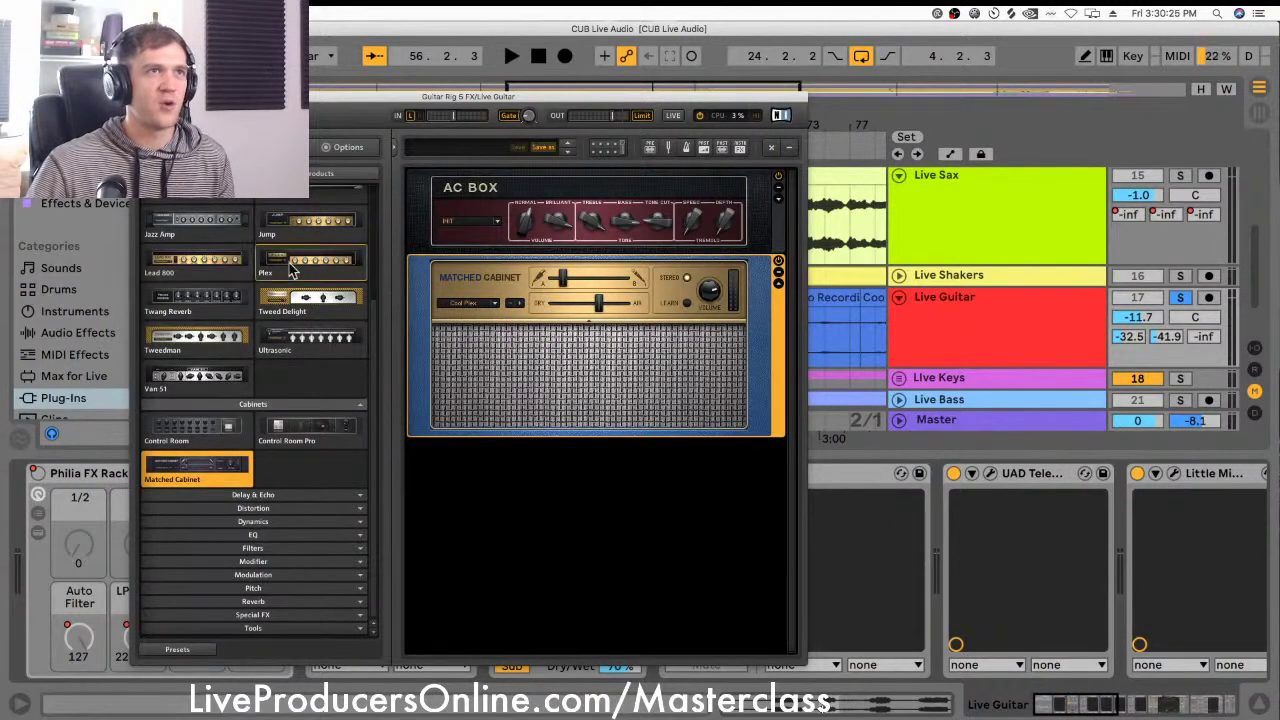
left_click_drag(304, 309, 548, 540)
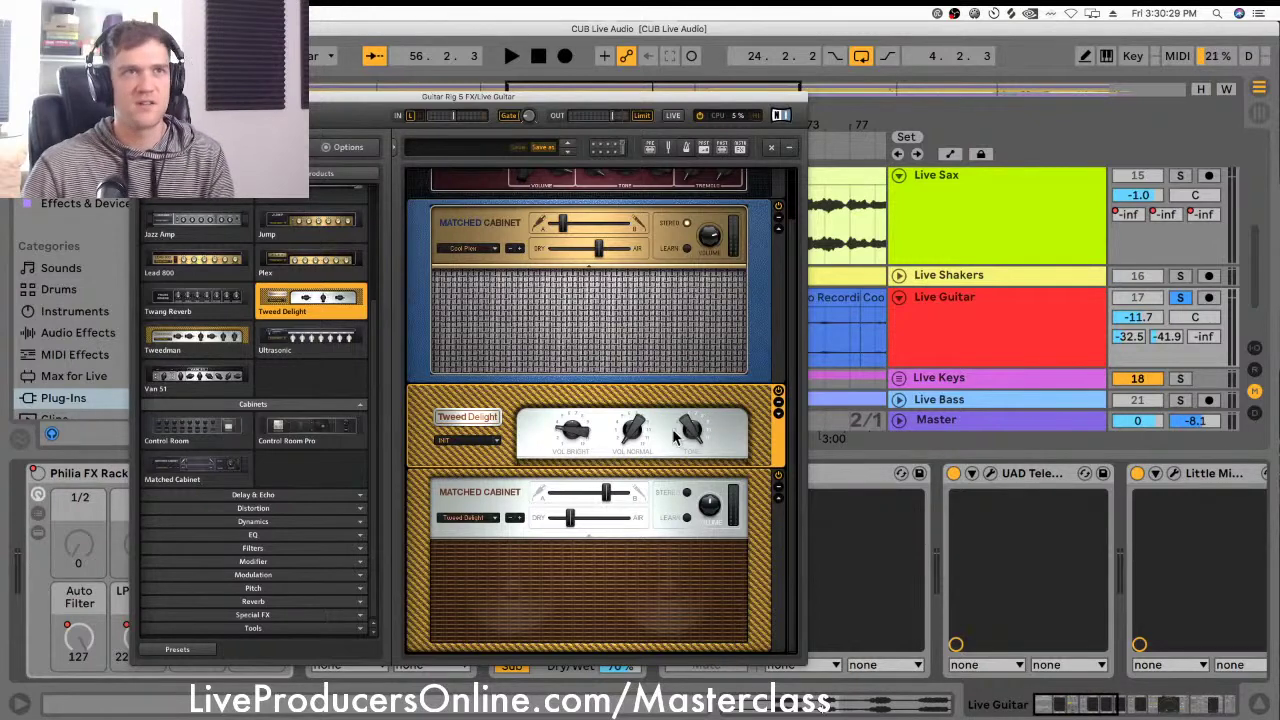
key("Delete")
left_click(666, 482)
key("Delete")
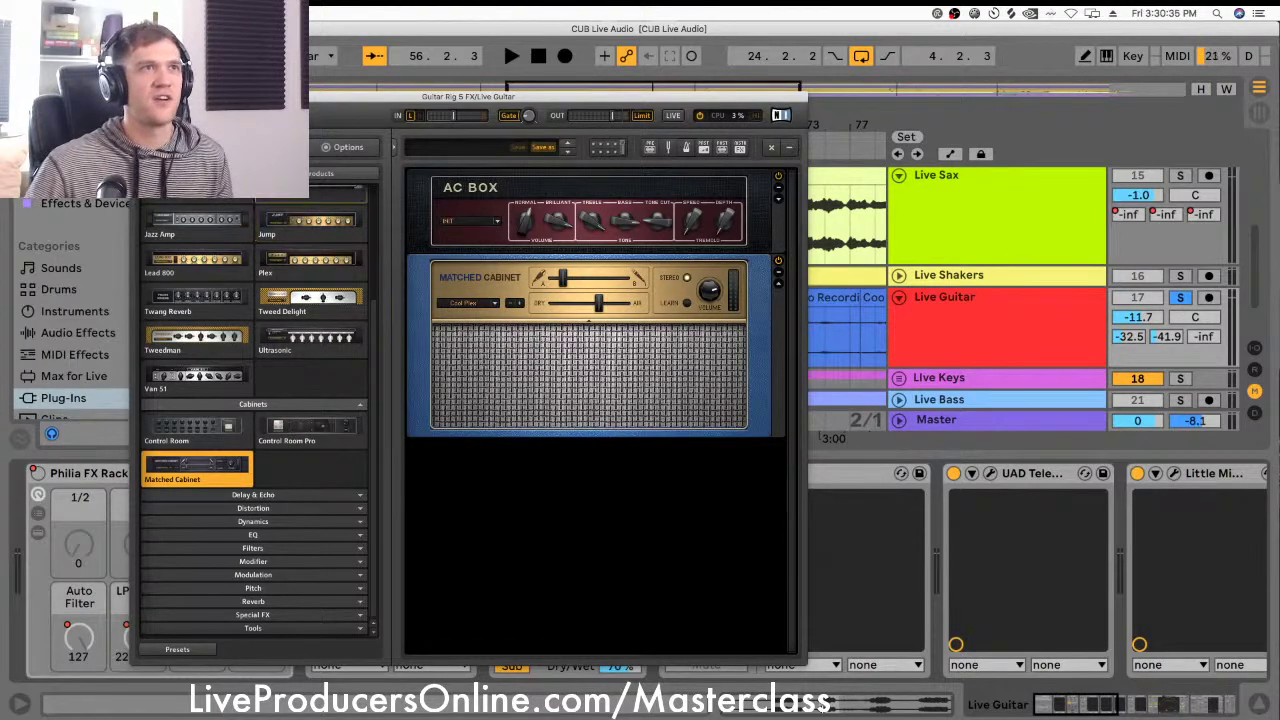
key("super+alt+p")
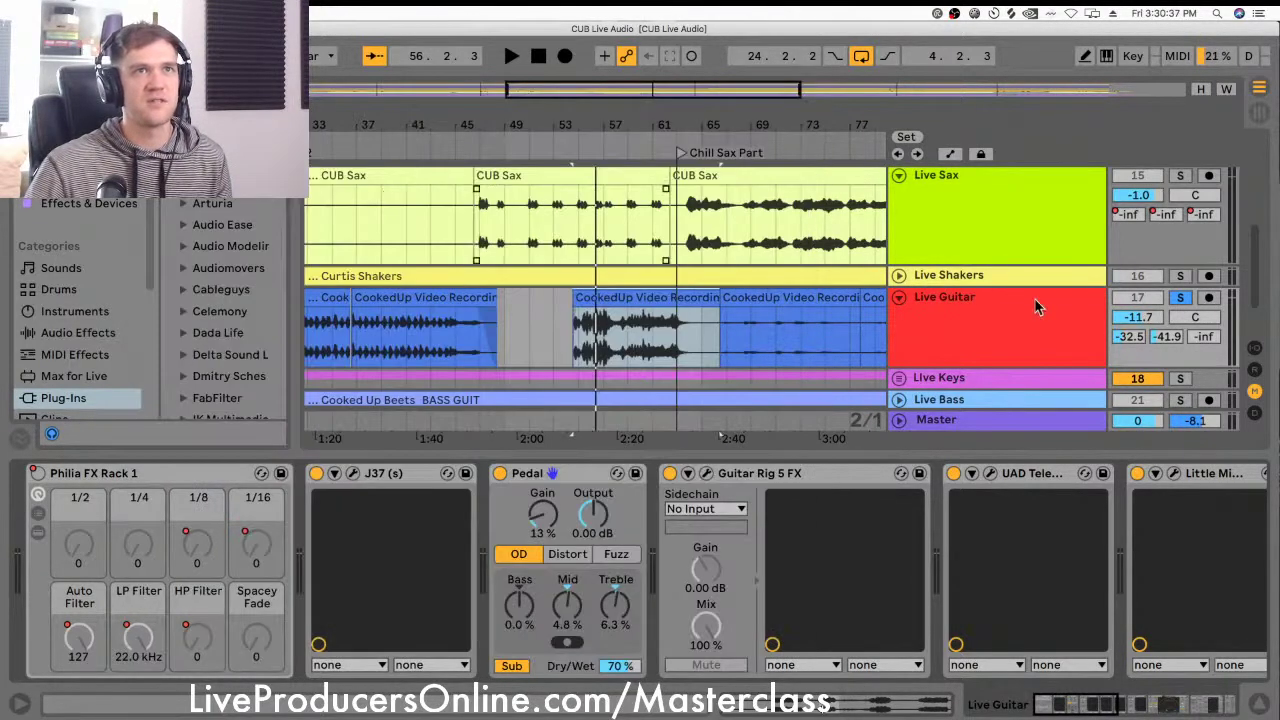
Step: Open the UAD Teletronix LA-2A on Live Guitar and watch its meter while playing the guitar clip, then close the plug-in
left_click(1030, 344)
scroll(700, 530, "right", 5)
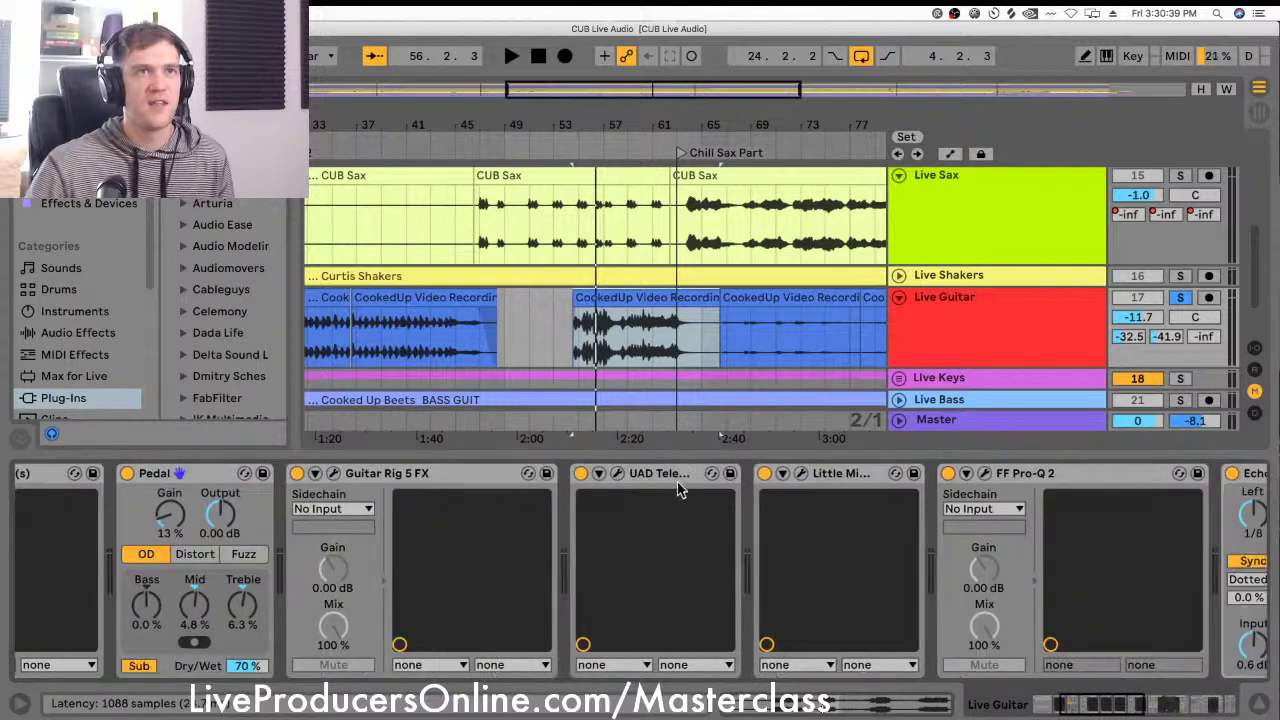
left_click(618, 474)
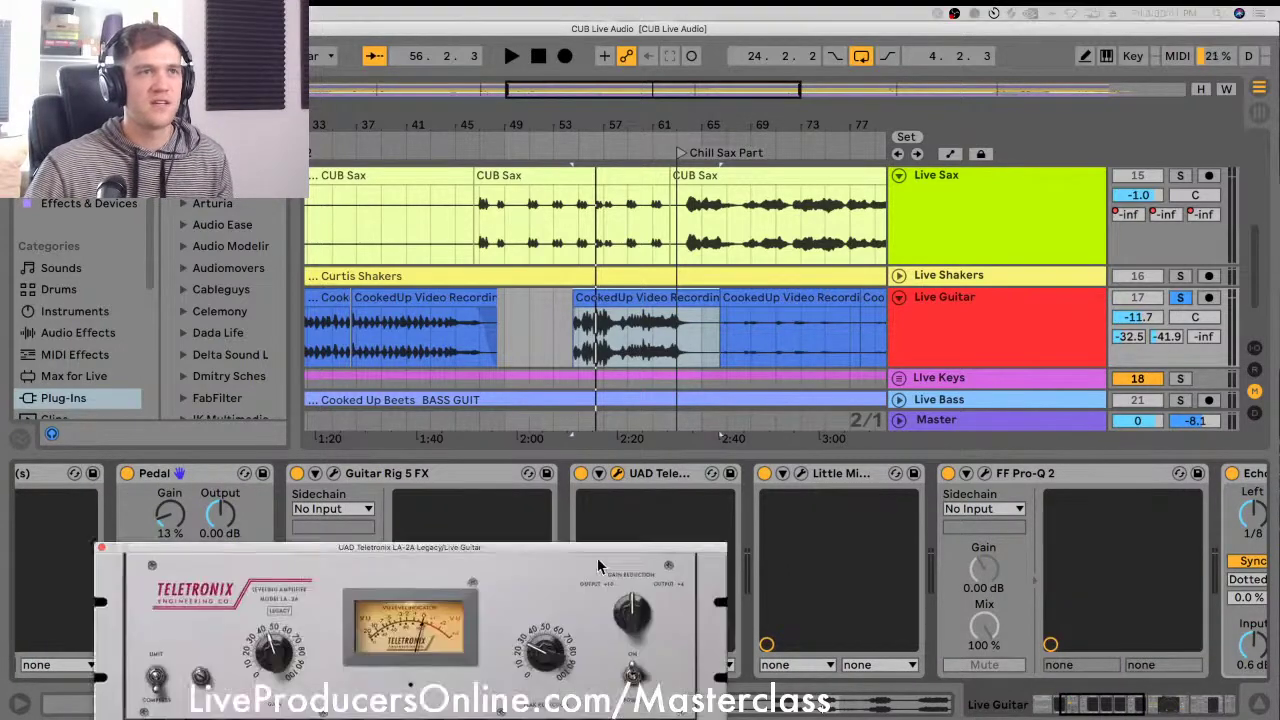
left_click_drag(537, 540, 717, 371)
key("space")
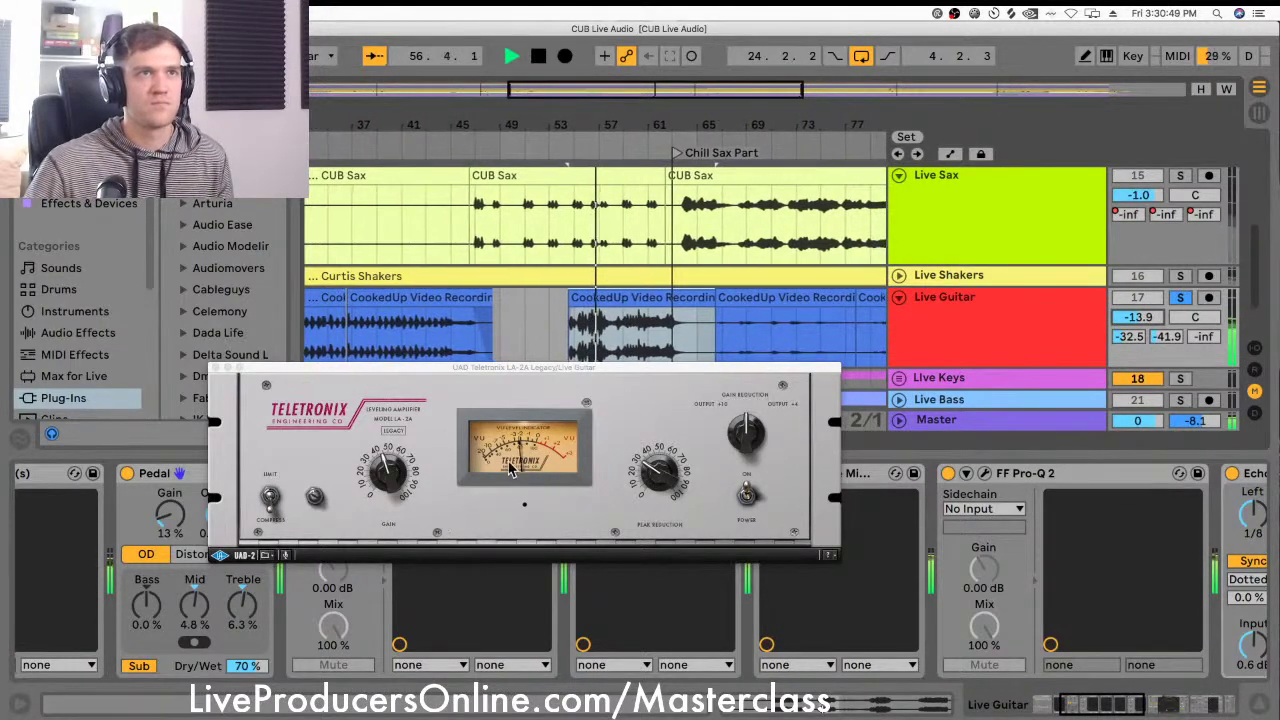
key("space")
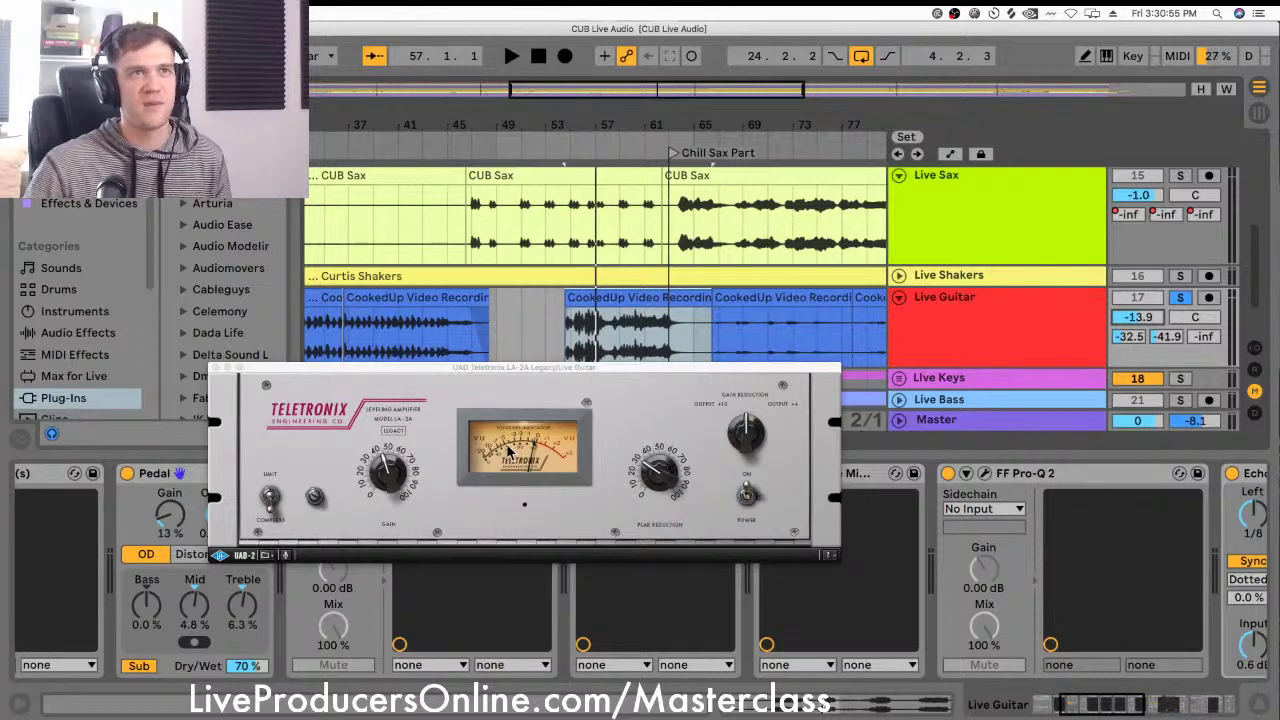
left_click(216, 369)
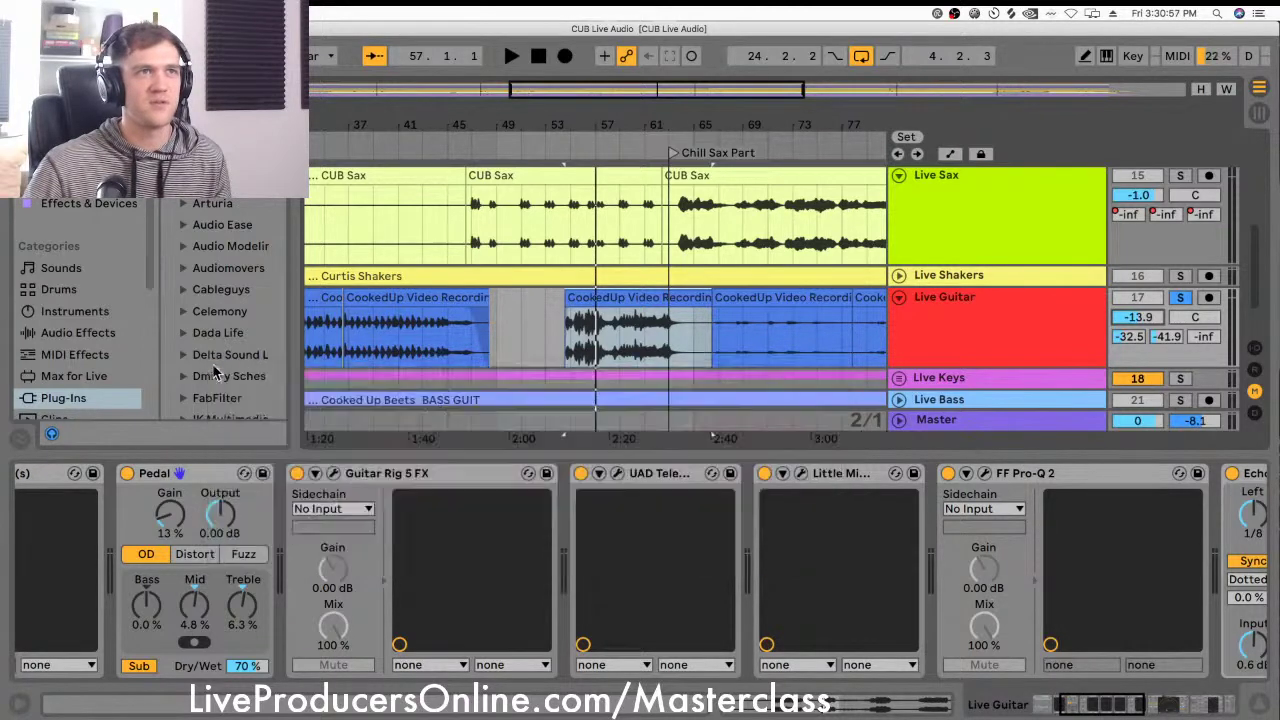
Step: Open Little MicroShift on Live Guitar, switch it to mode I, and close its window
left_click(799, 473)
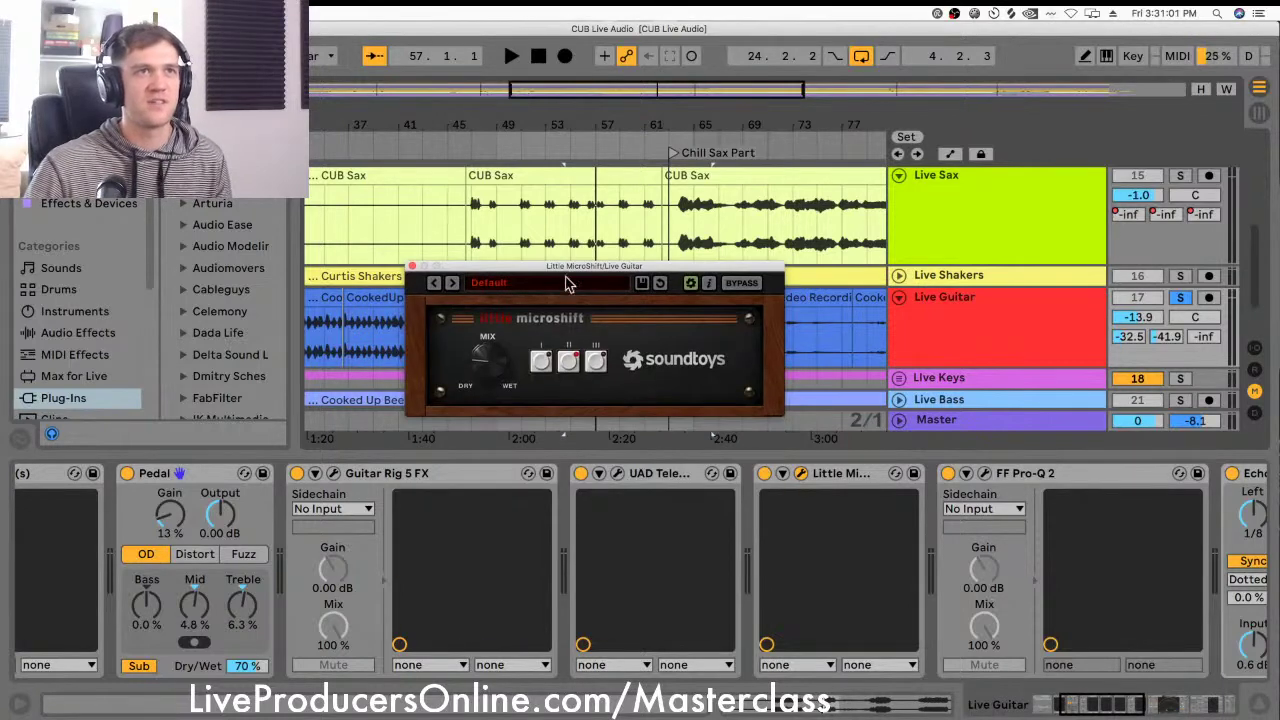
left_click_drag(519, 272, 537, 289)
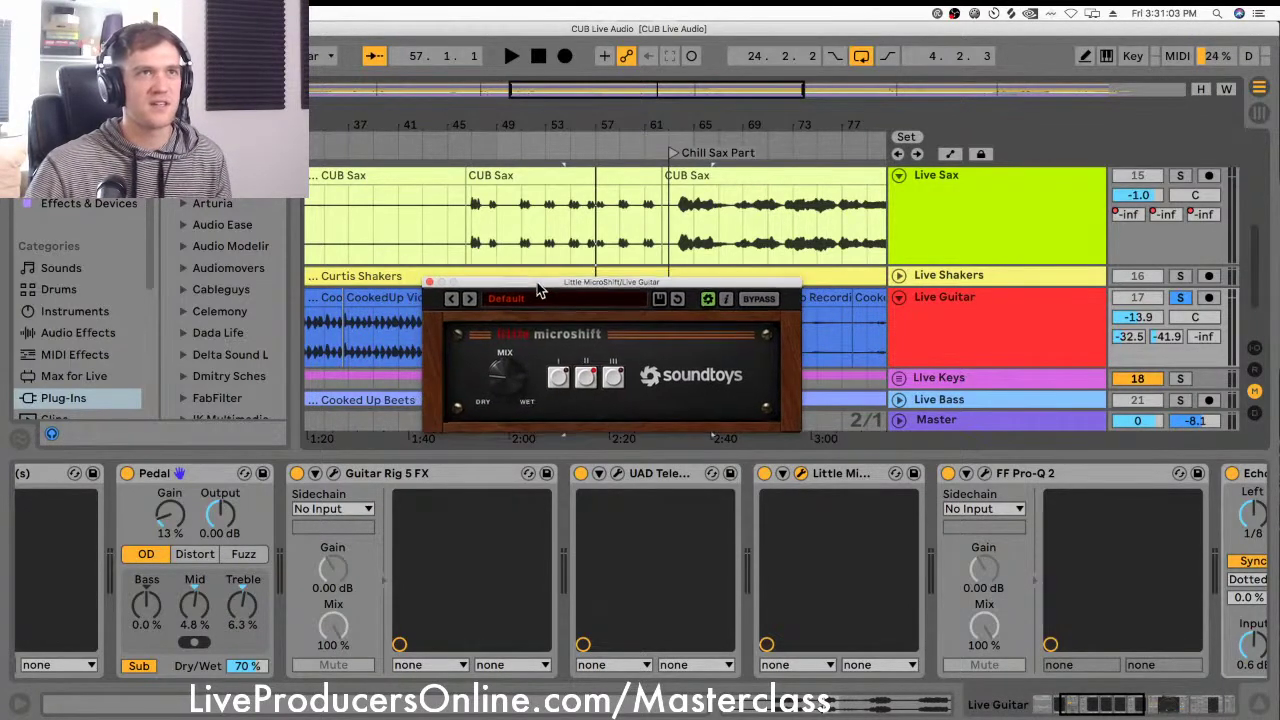
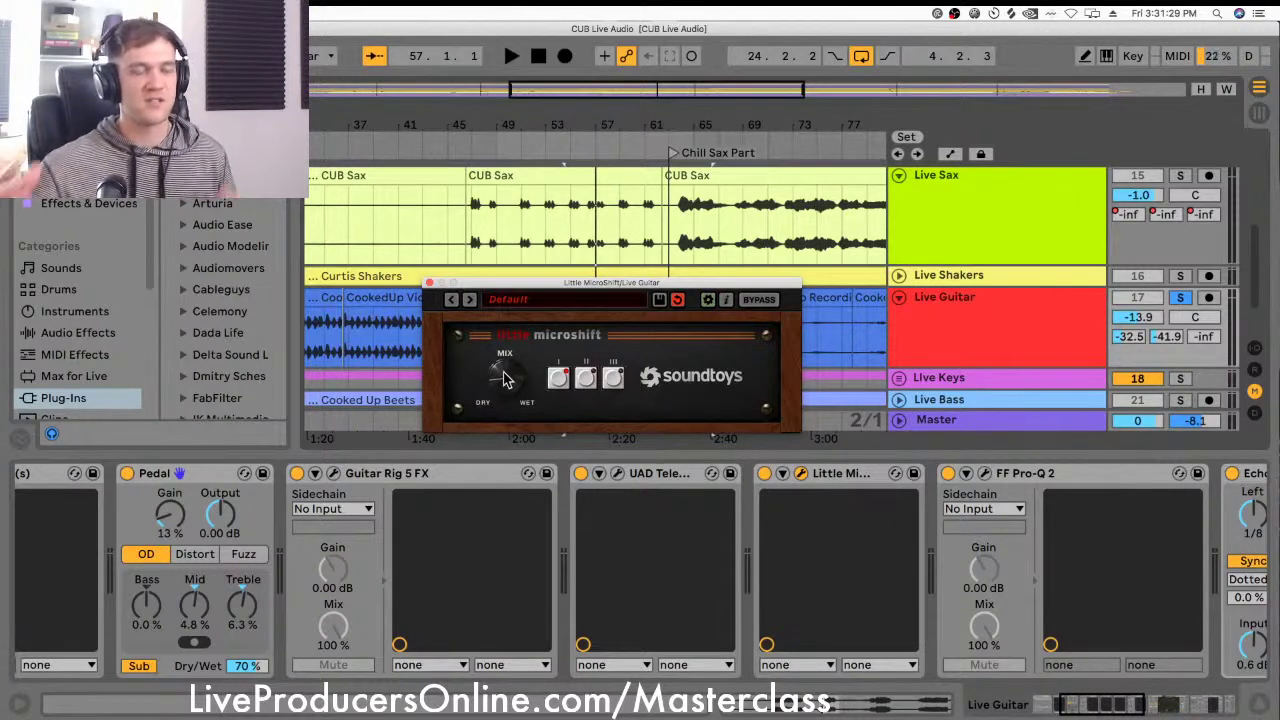
left_click(430, 282)
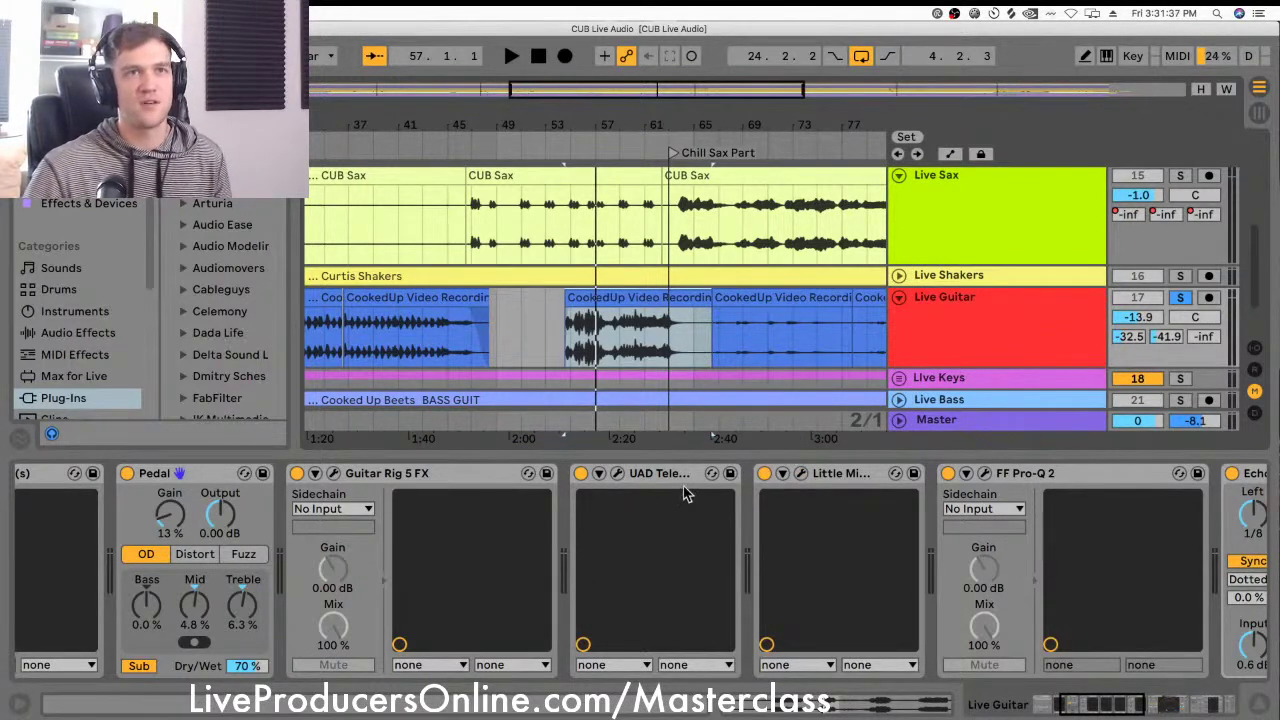
Step: Bypass Little MicroShift and listen to the soloed guitar in its current clip and in the passage before Drop 2
left_click(766, 475)
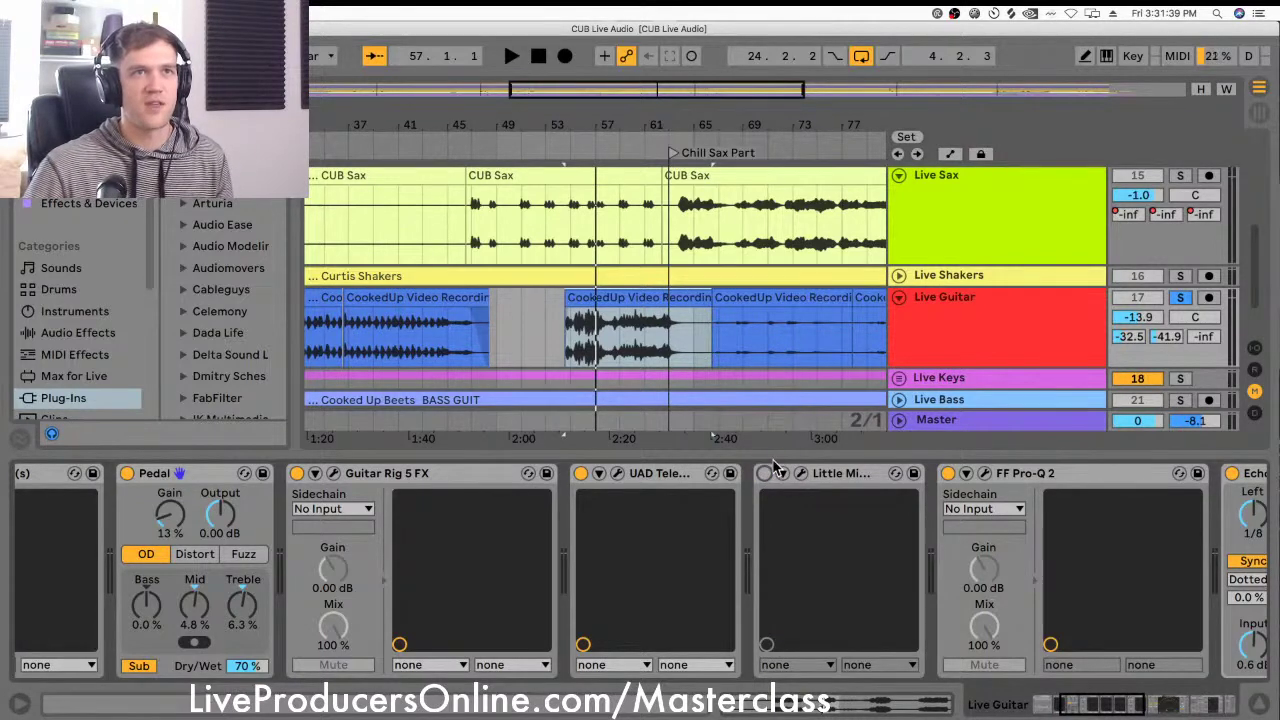
key("space")
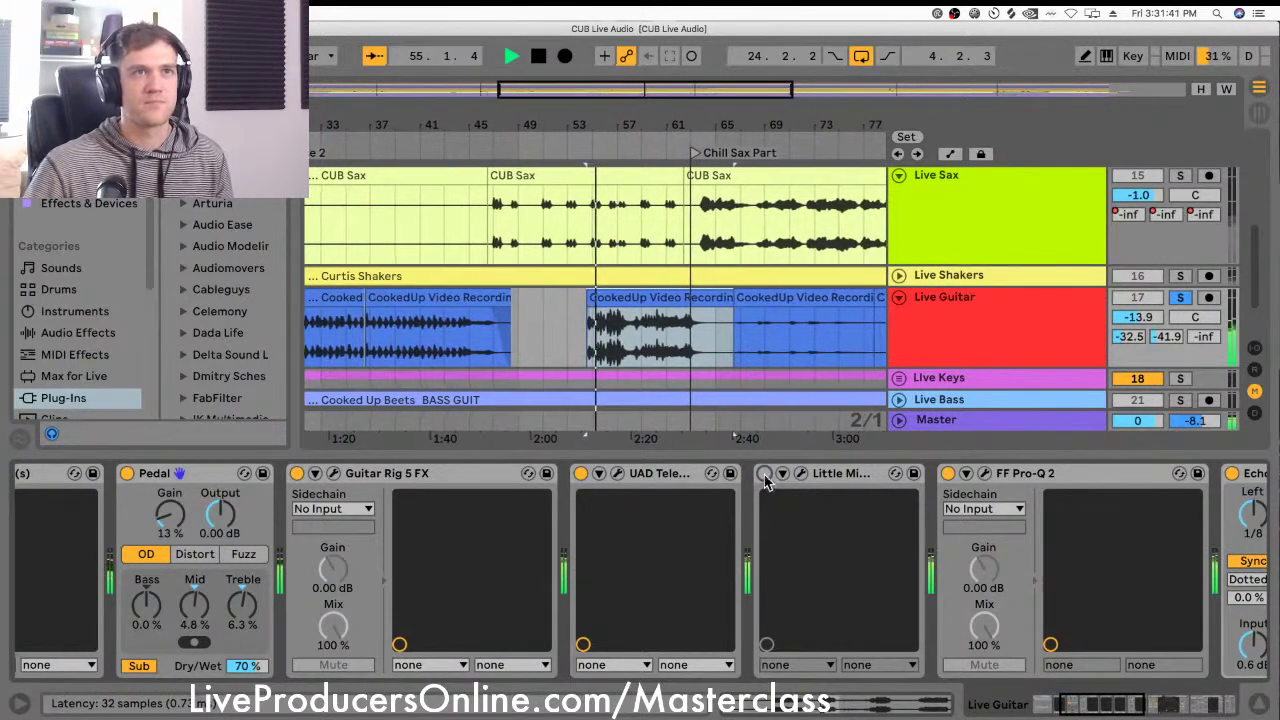
left_click(633, 345)
key("space")
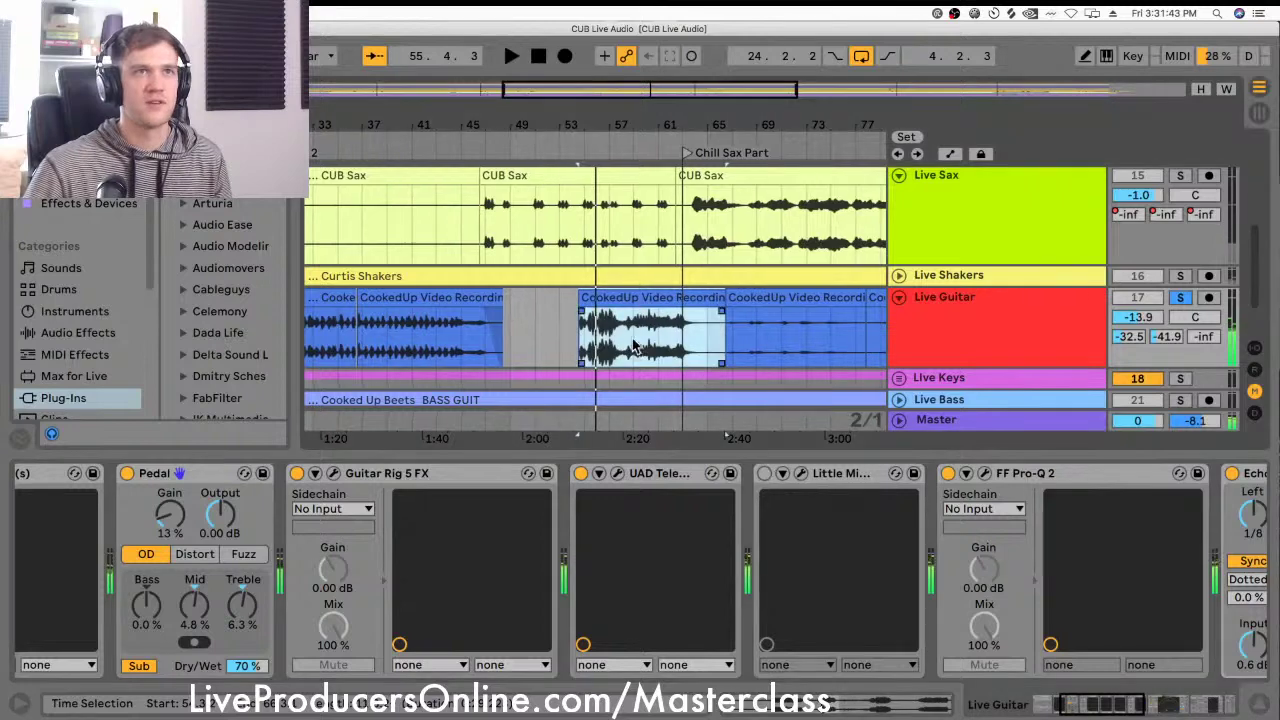
scroll(634, 345, "right", 3)
left_click(470, 340)
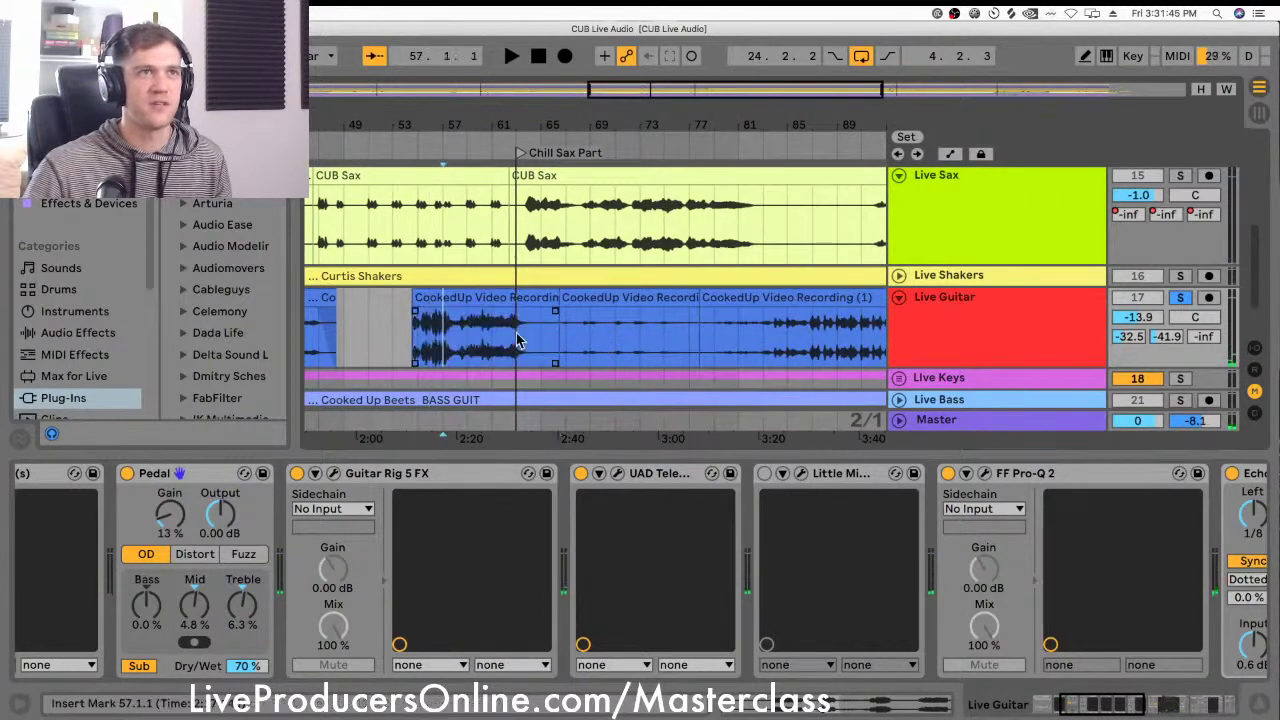
scroll(712, 347, "right", 3)
left_click(633, 345)
key("space")
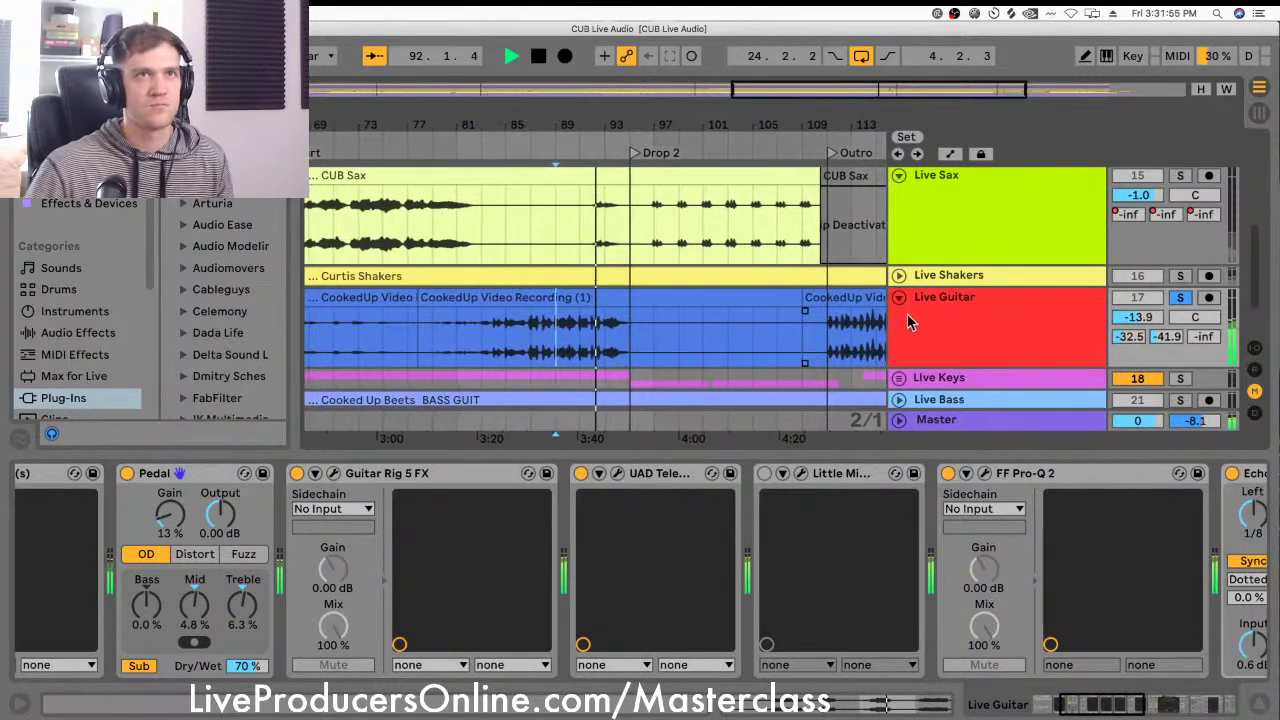
scroll(475, 612, "left", 5)
key("space")
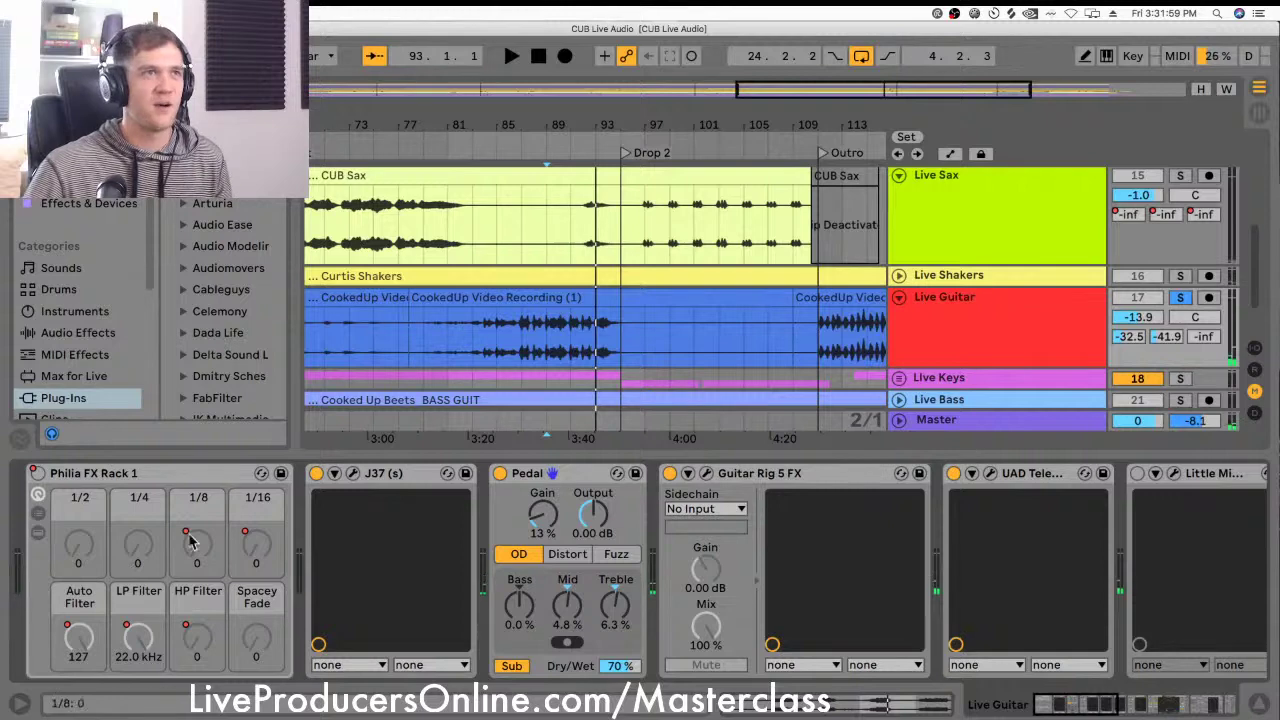
Step: Play the guitar from the Outro start, re-enable Little MicroShift to compare, and check the plug-in's window during playback
left_click(68, 543)
scroll(400, 300, "right", 5)
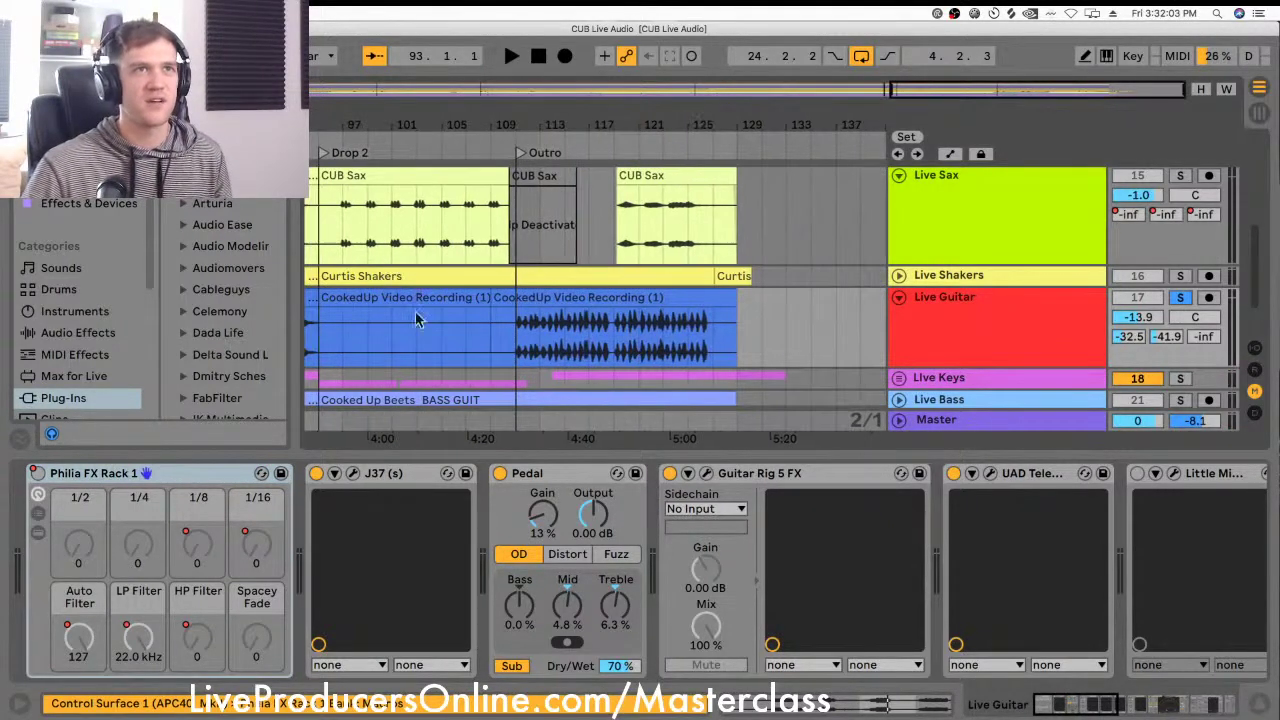
left_click(518, 337)
scroll(1003, 480, "right", 5)
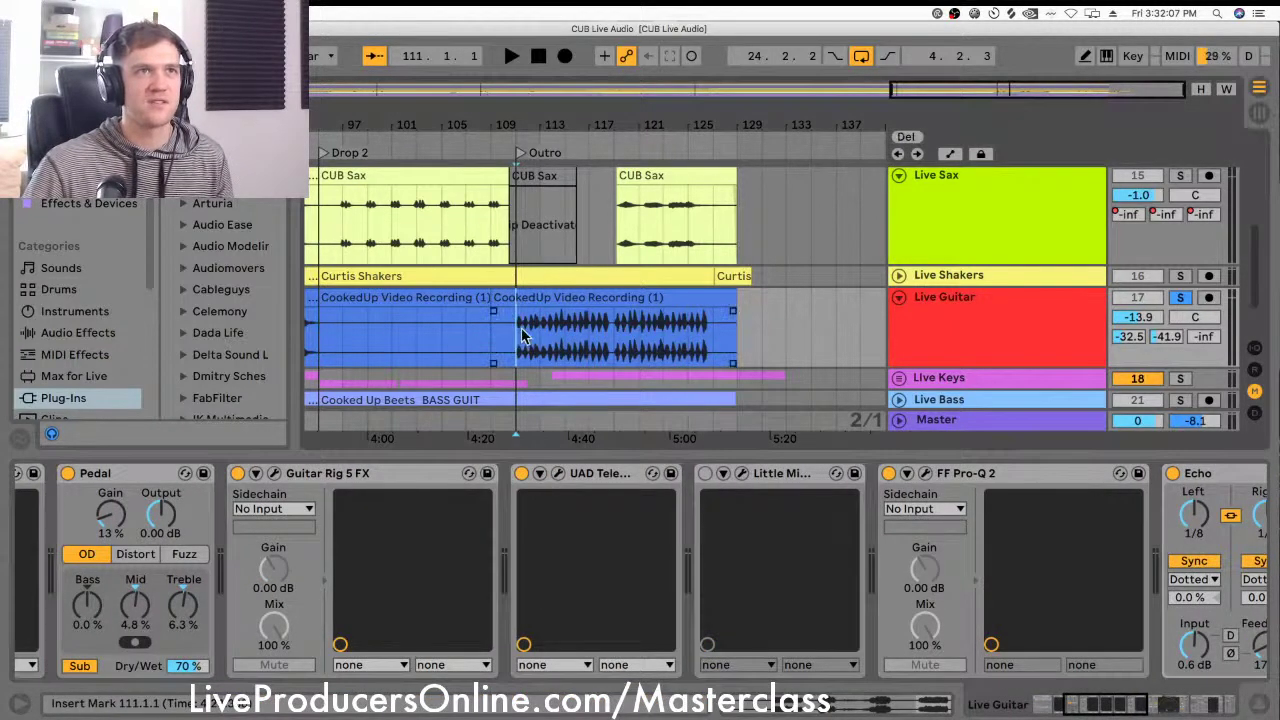
key("space")
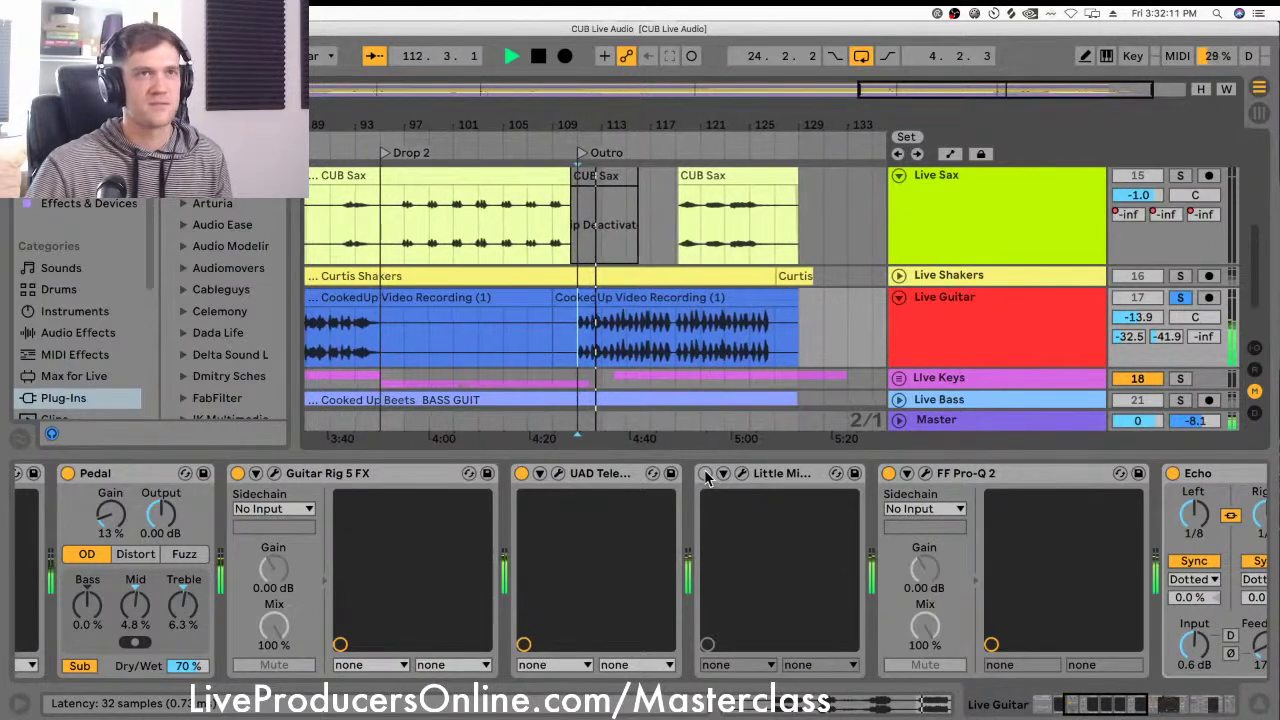
left_click(705, 473)
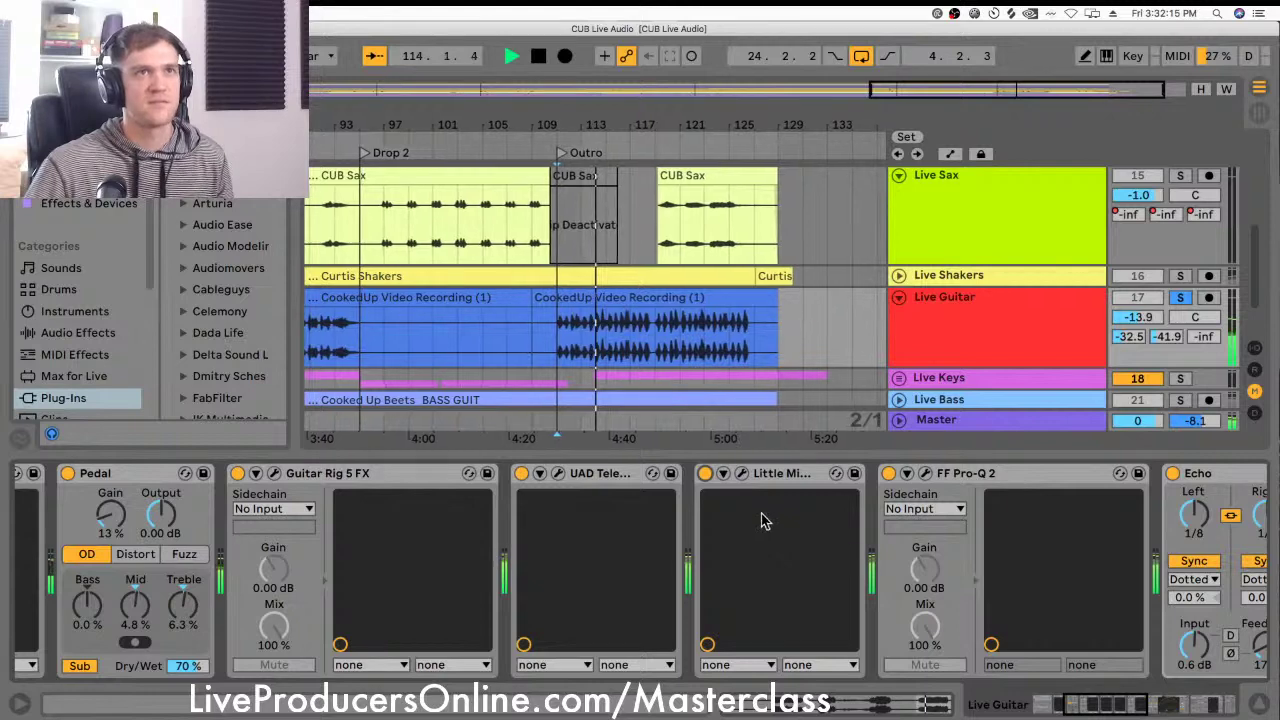
left_click(742, 474)
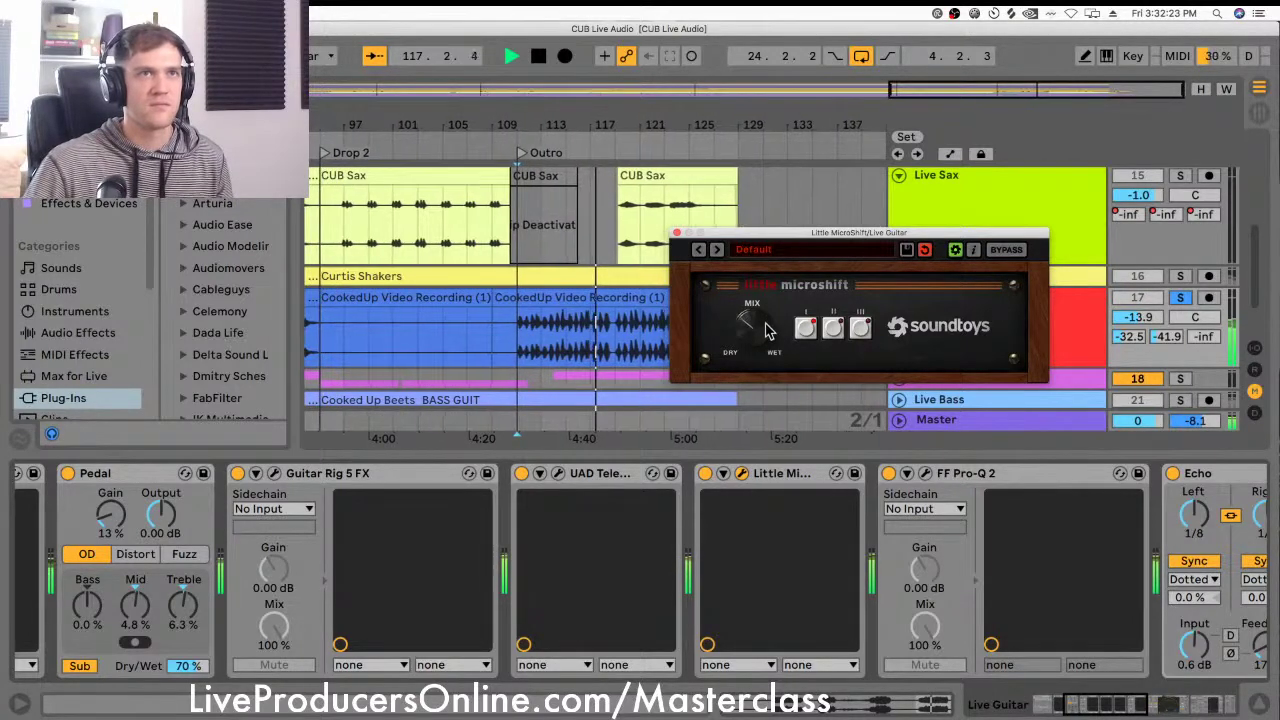
key("space")
left_click(676, 233)
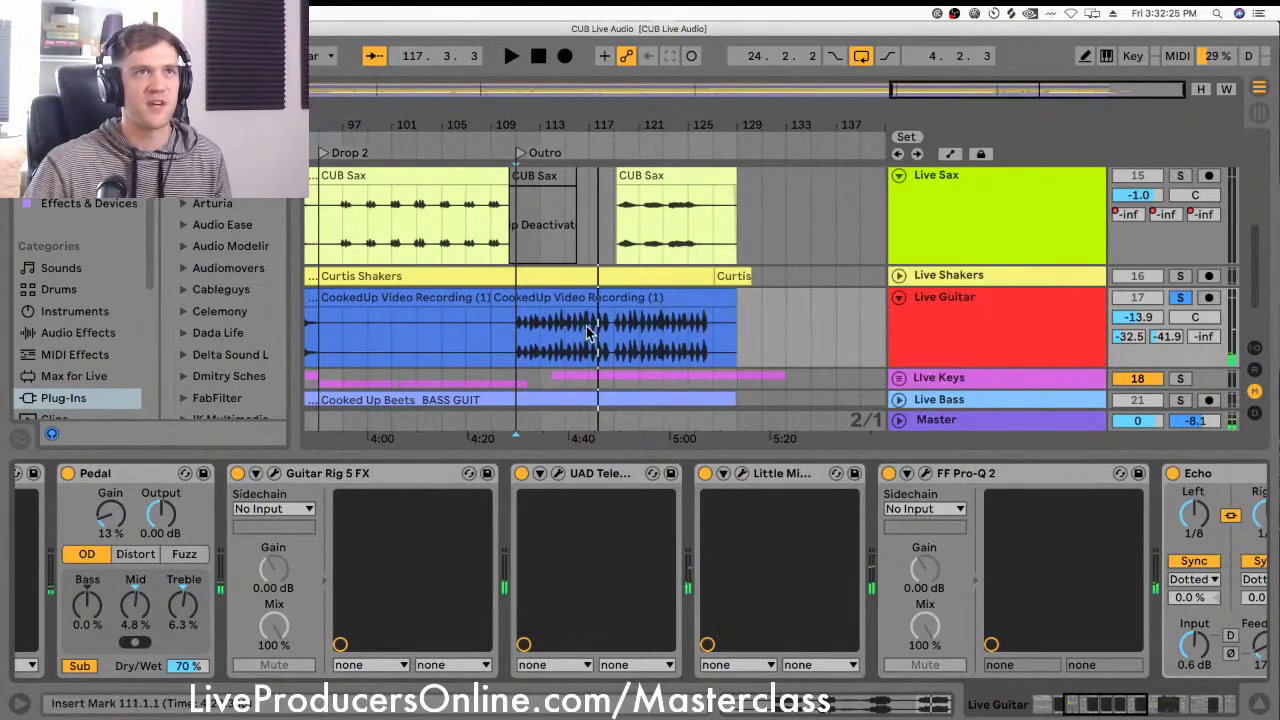
Step: Insert the Chorus audio effect on Live Guitar between Little MicroShift and FF Pro-Q 2
left_click(637, 345)
scroll(674, 472, "right", 4)
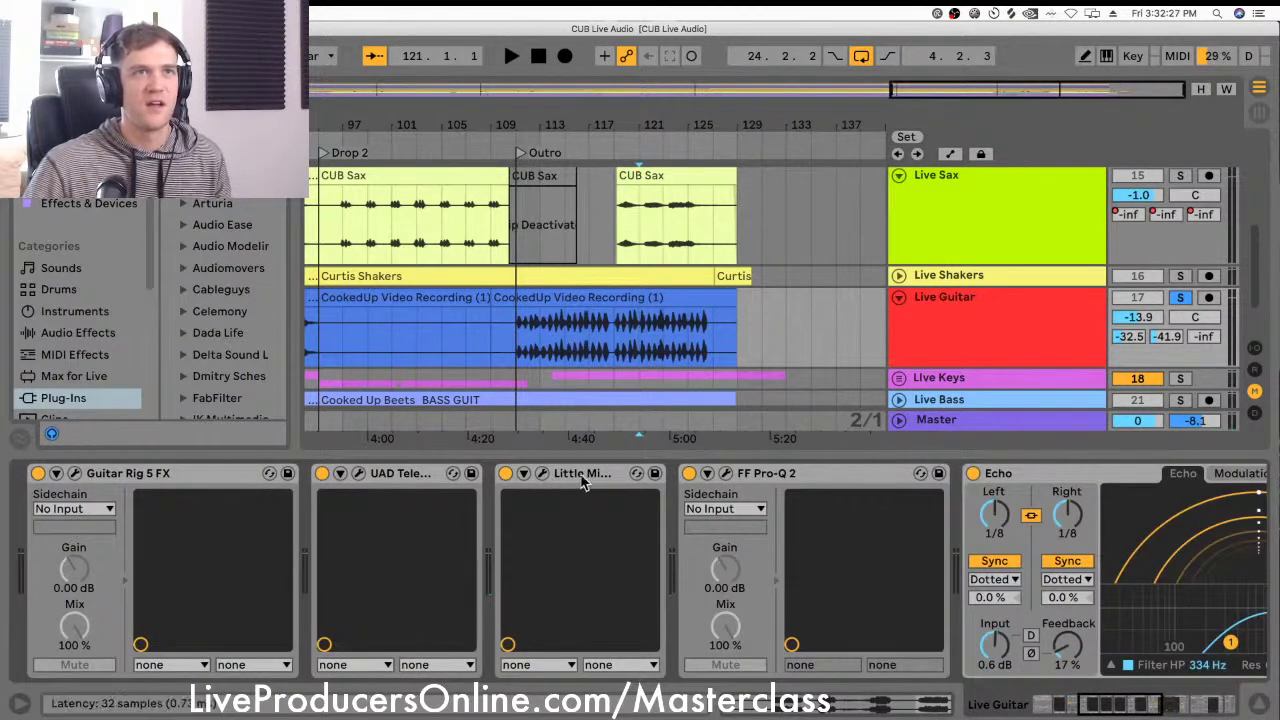
left_click(80, 161)
left_click(78, 330)
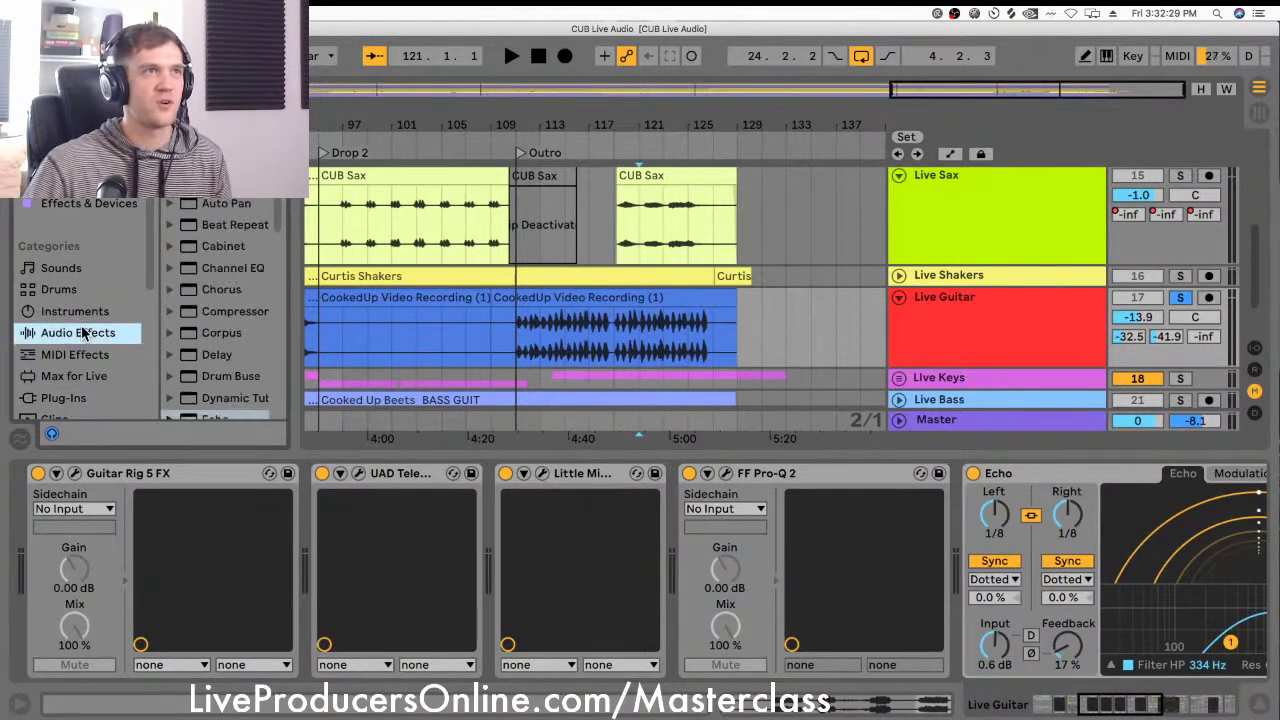
left_click_drag(293, 212, 392, 213)
left_click(224, 333)
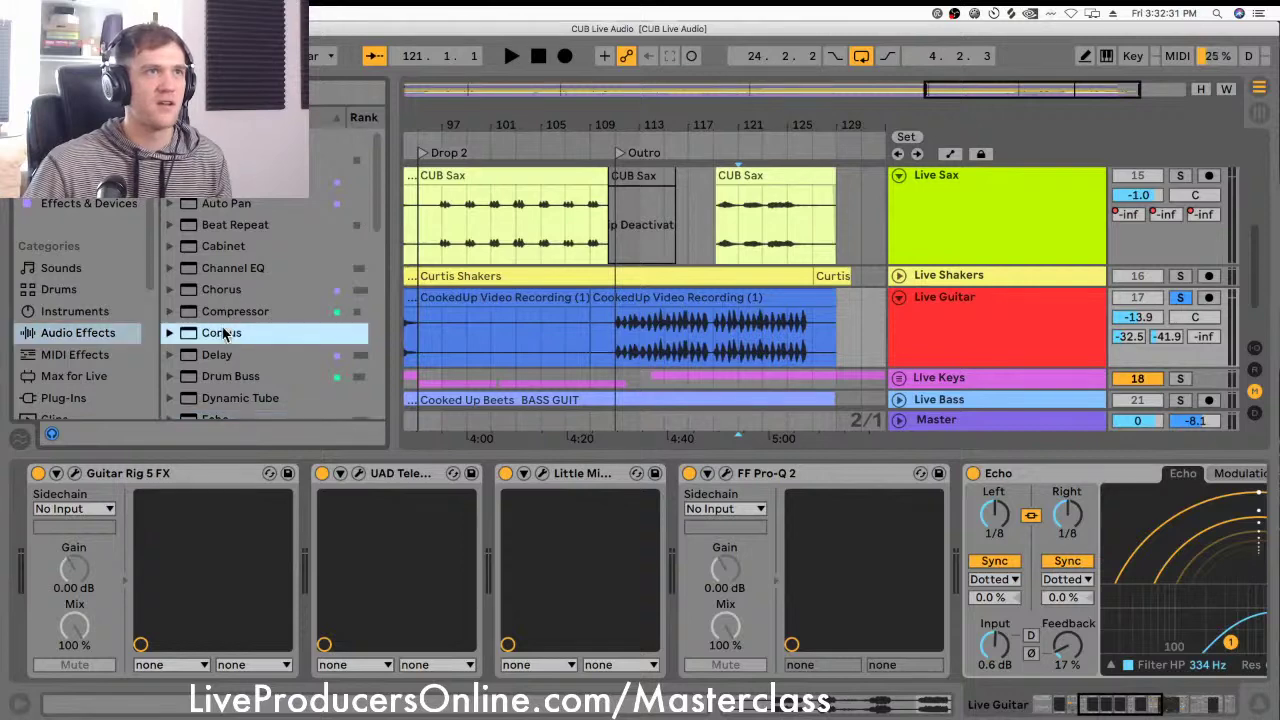
left_click(232, 291)
key("Return")
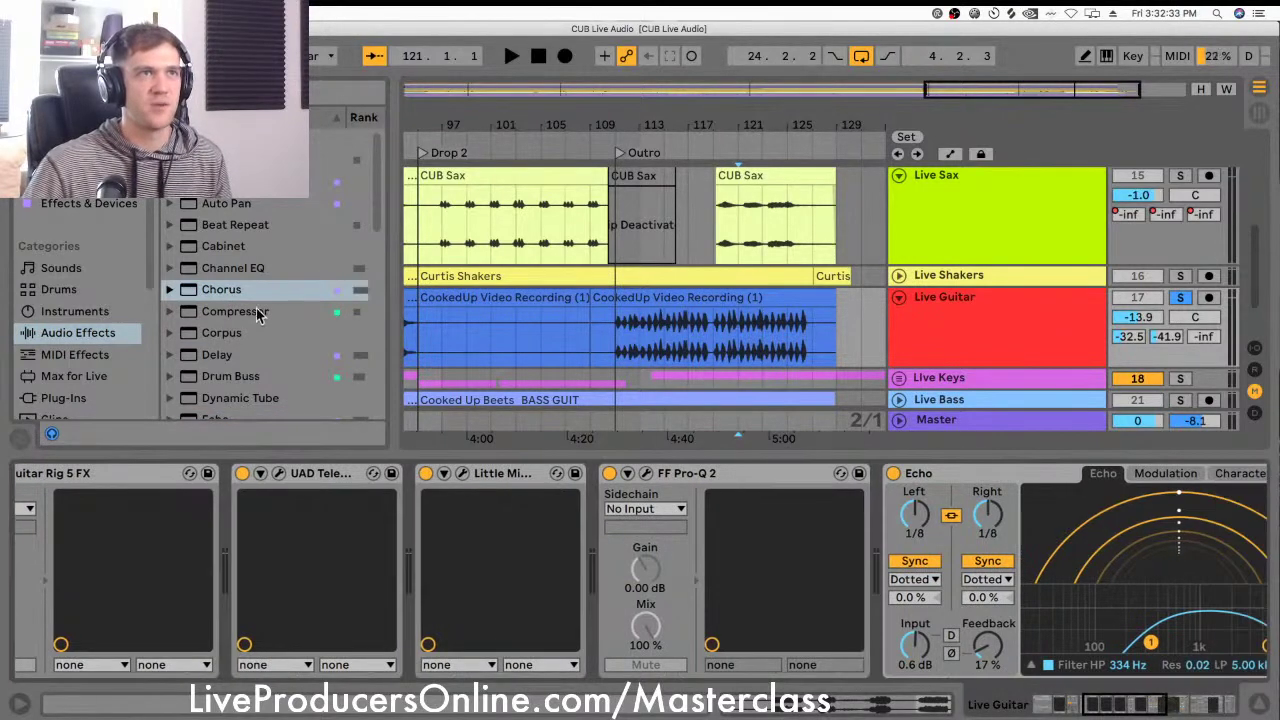
left_click_drag(232, 296, 565, 492)
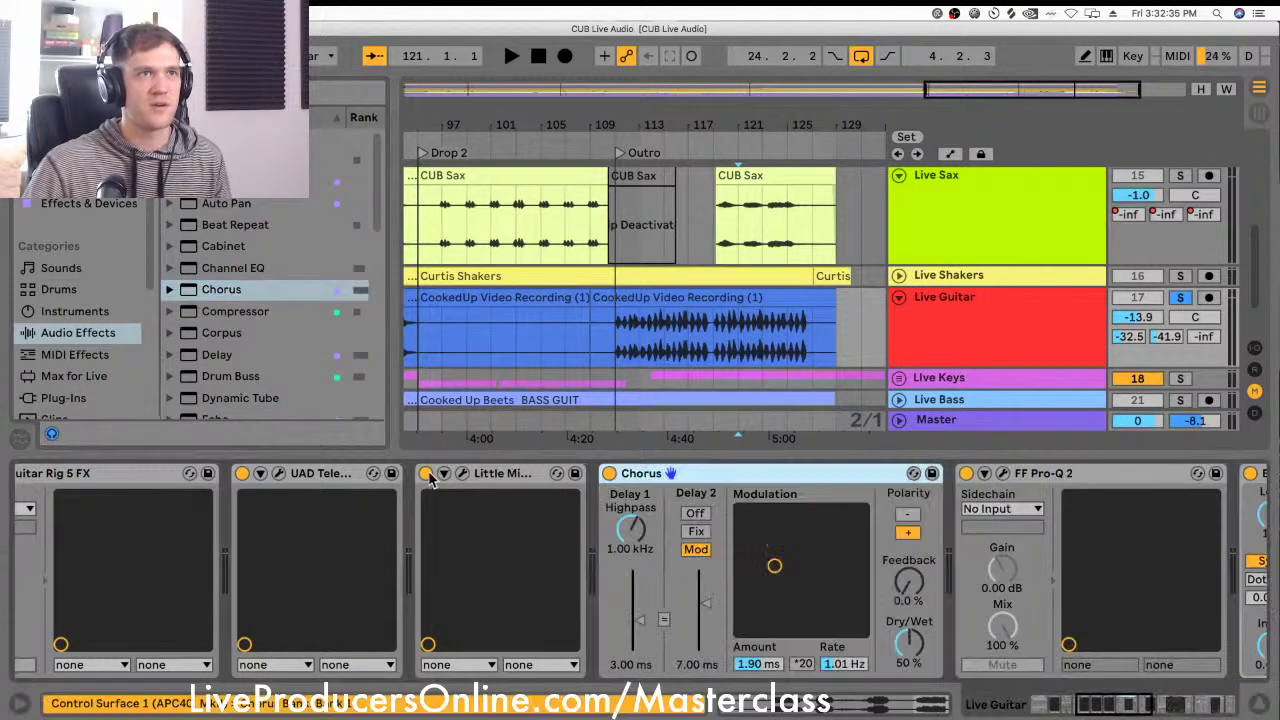
Step: Audition Chorus on Live Guitar with Dry/Wet at 87%, then set it to 43%, Highpass to 192 Hz, and Delay 2 to Off
left_click_drag(911, 644, 910, 635)
key("space")
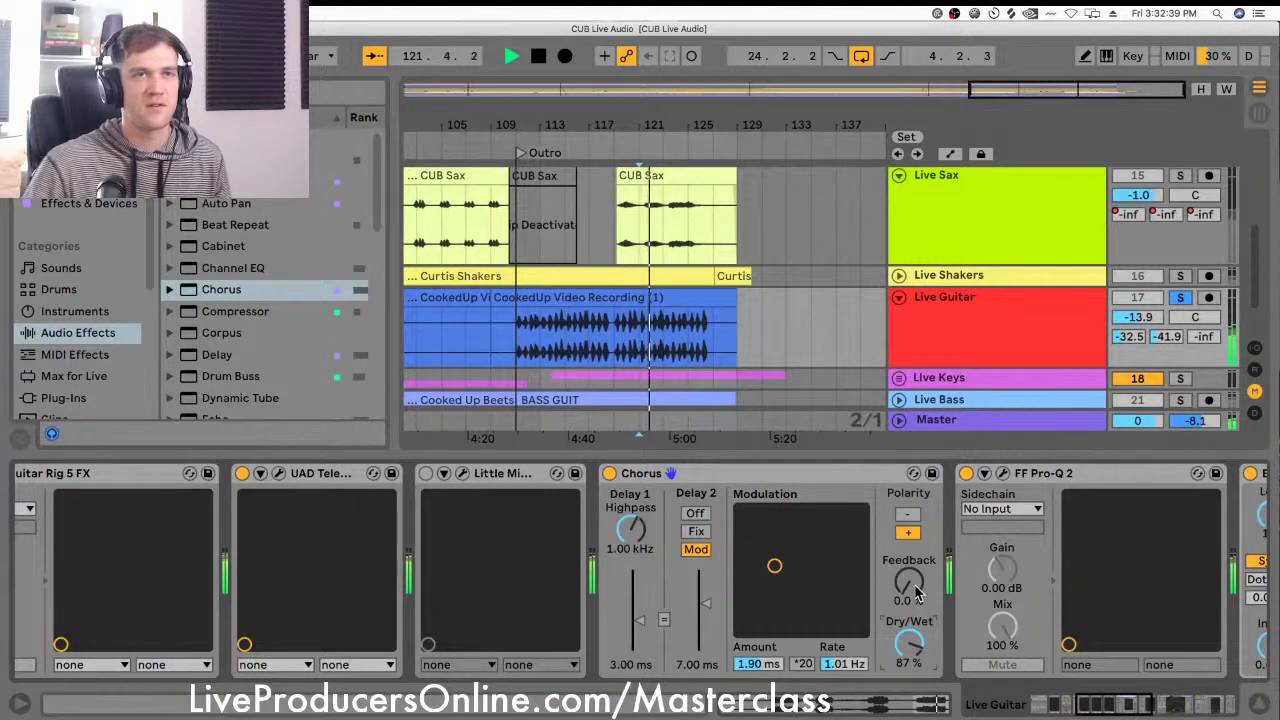
mouse_move(910, 635)
left_mouse_down()
mouse_move(915, 600)
mouse_move(911, 645)
left_mouse_up()
key("space")
left_click_drag(630, 530, 633, 574)
left_click(696, 513)
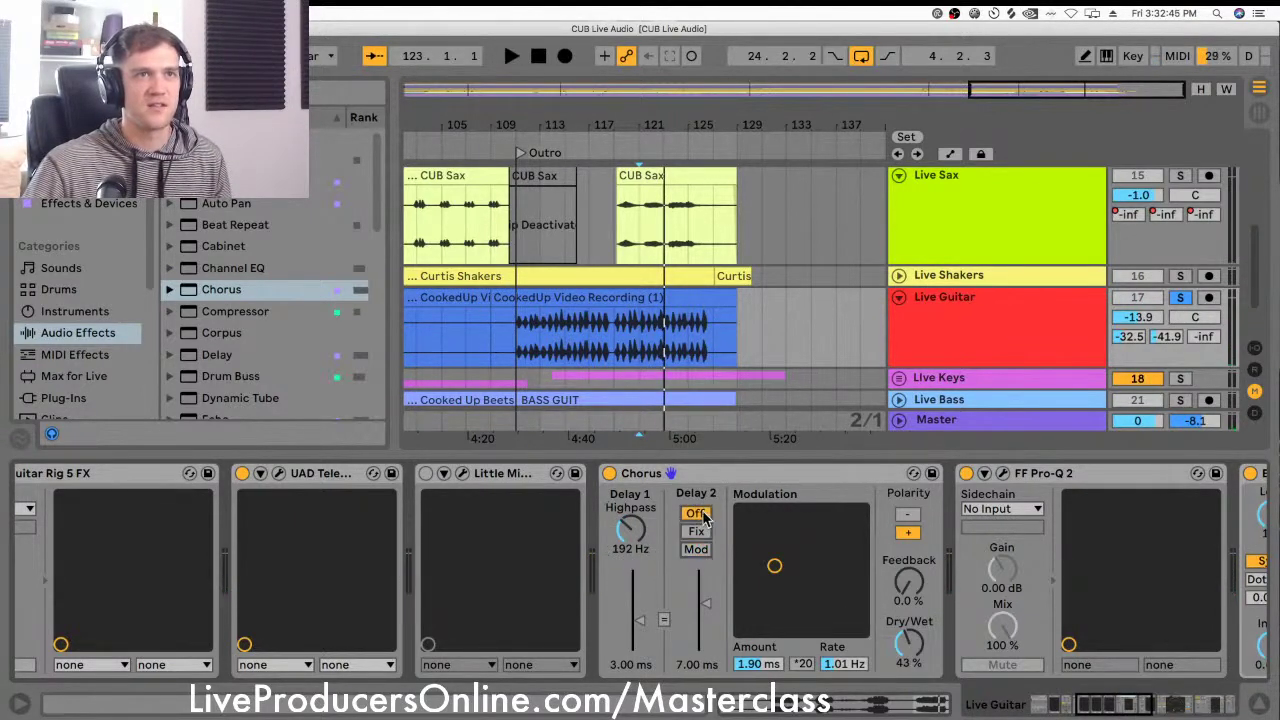
Step: Adjust Chorus during playback, ending with modulation Amount 1.02 ms, Rate 2.29 Hz and Dry/Wet 30%
key("space")
left_click_drag(911, 645, 912, 623)
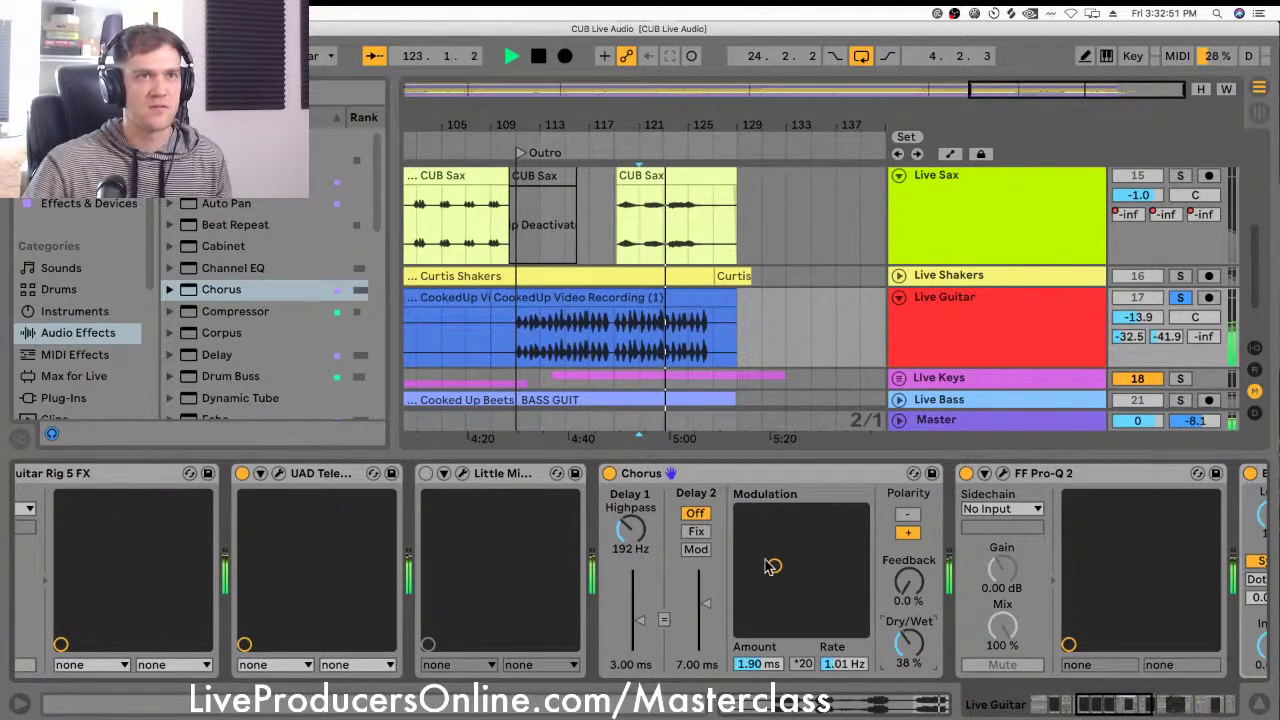
left_click_drag(808, 515, 764, 608)
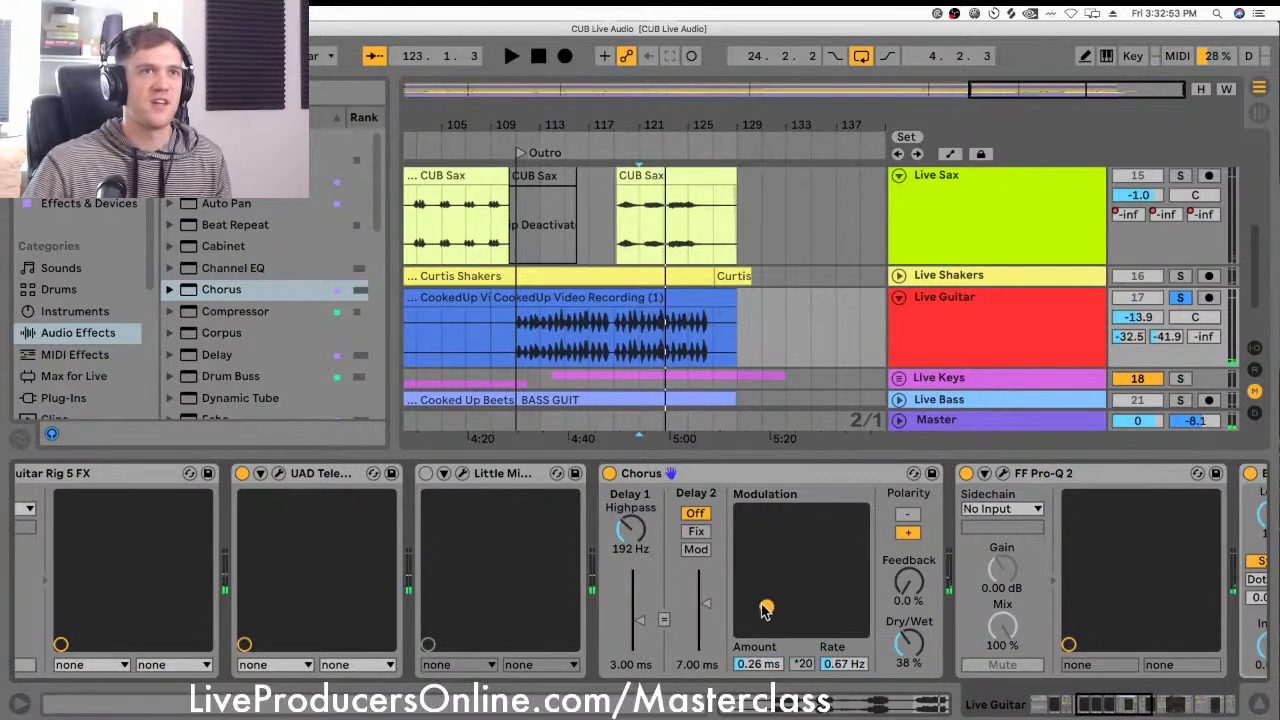
left_click_drag(757, 520, 845, 530)
left_click_drag(909, 641, 908, 628)
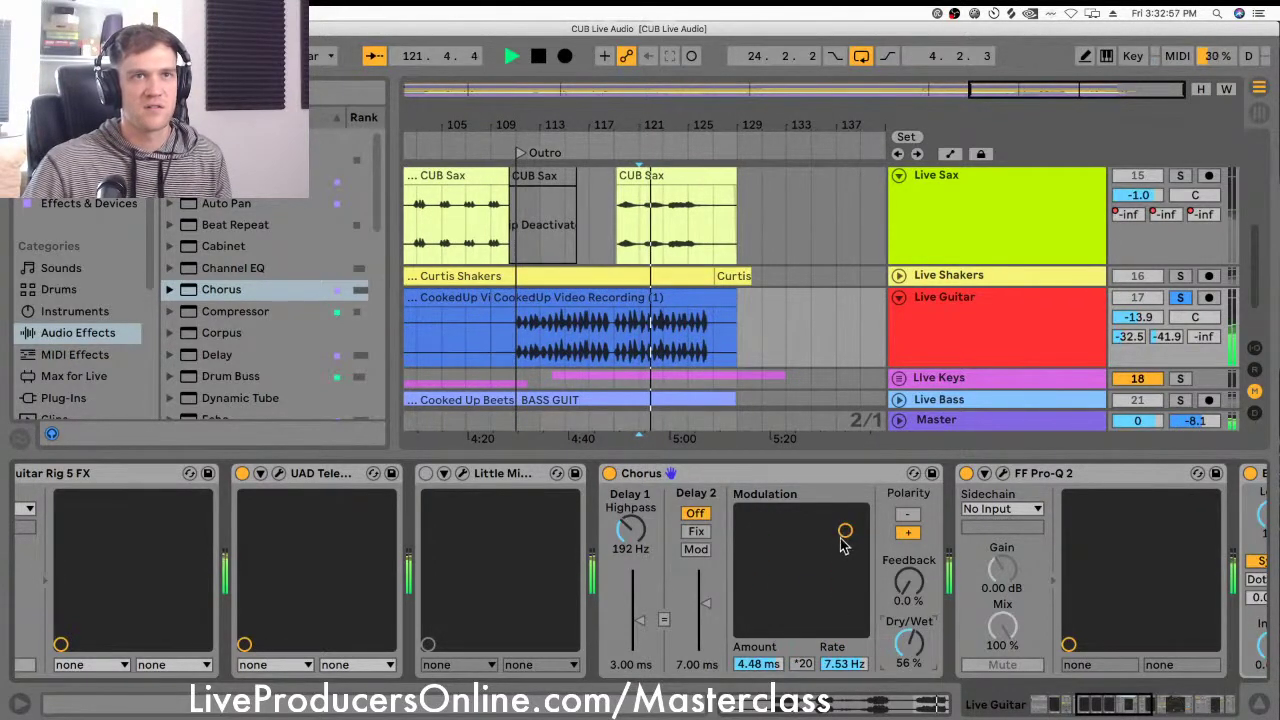
left_click_drag(843, 543, 763, 616)
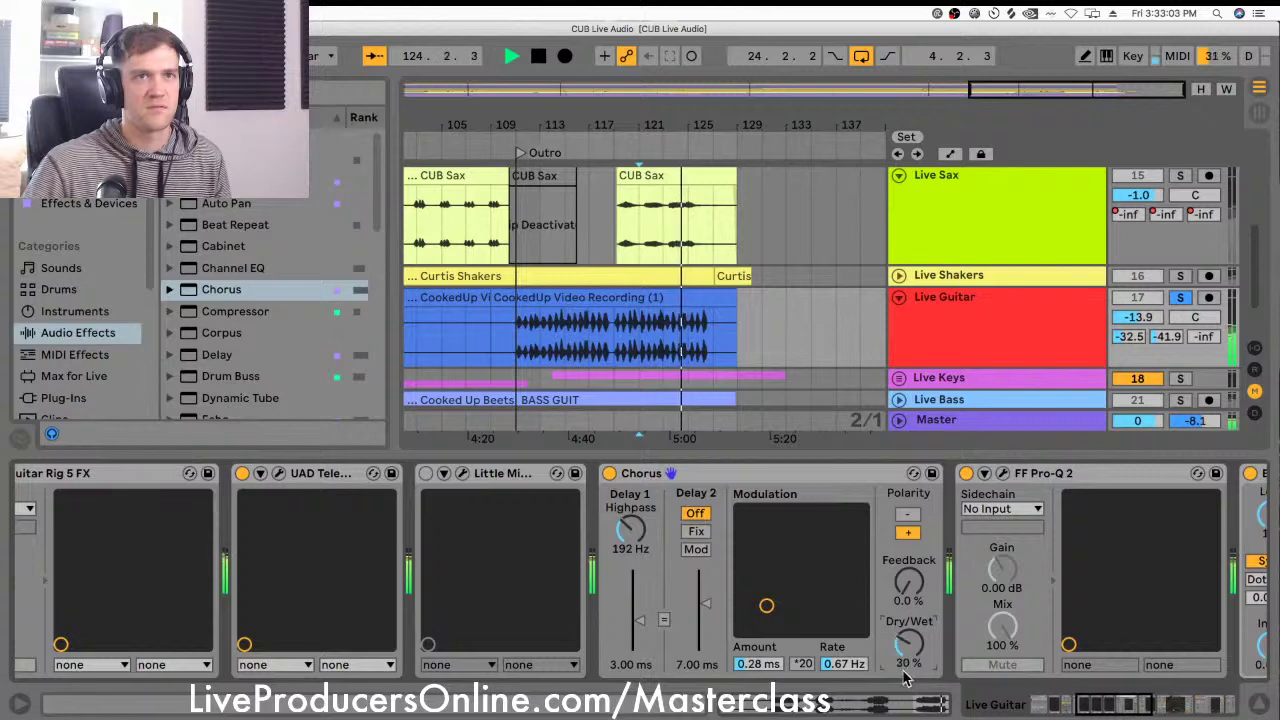
left_click_drag(770, 608, 796, 586)
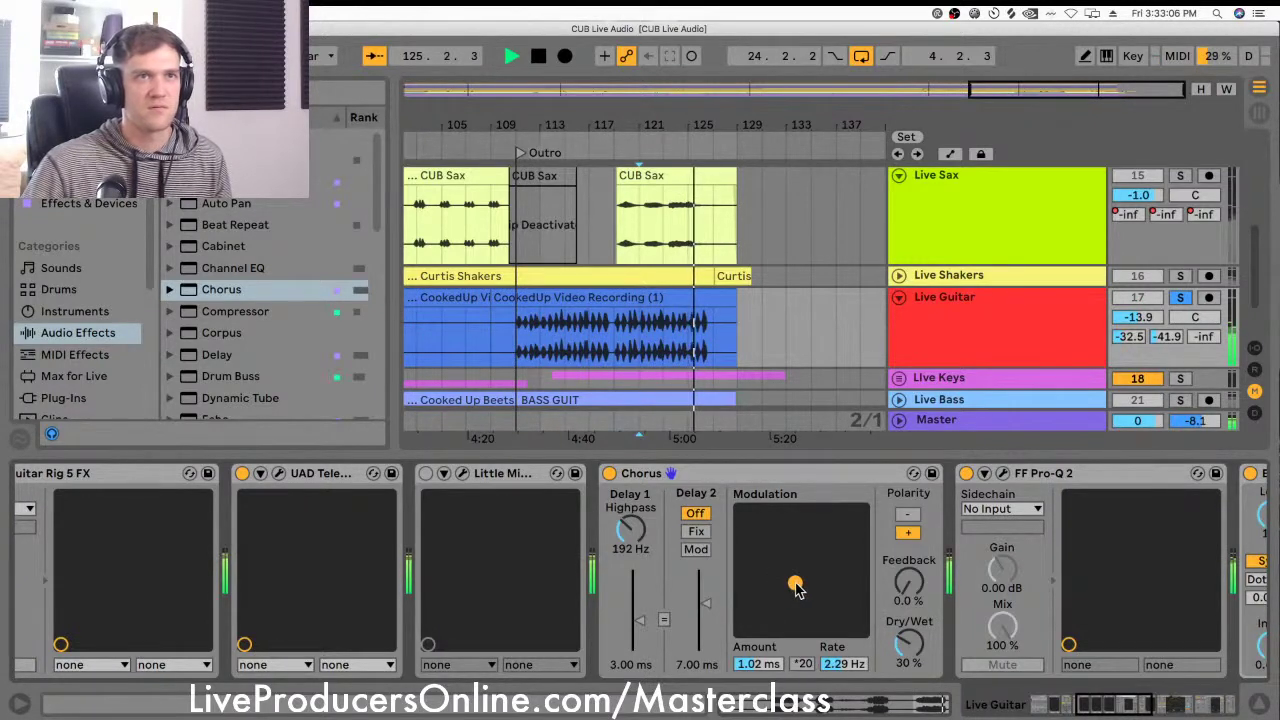
Step: Compare Live Guitar during playback with only Little MicroShift enabled, with both effects bypassed, and with only Chorus at 44% Dry/Wet
left_click(608, 473)
left_click(426, 473)
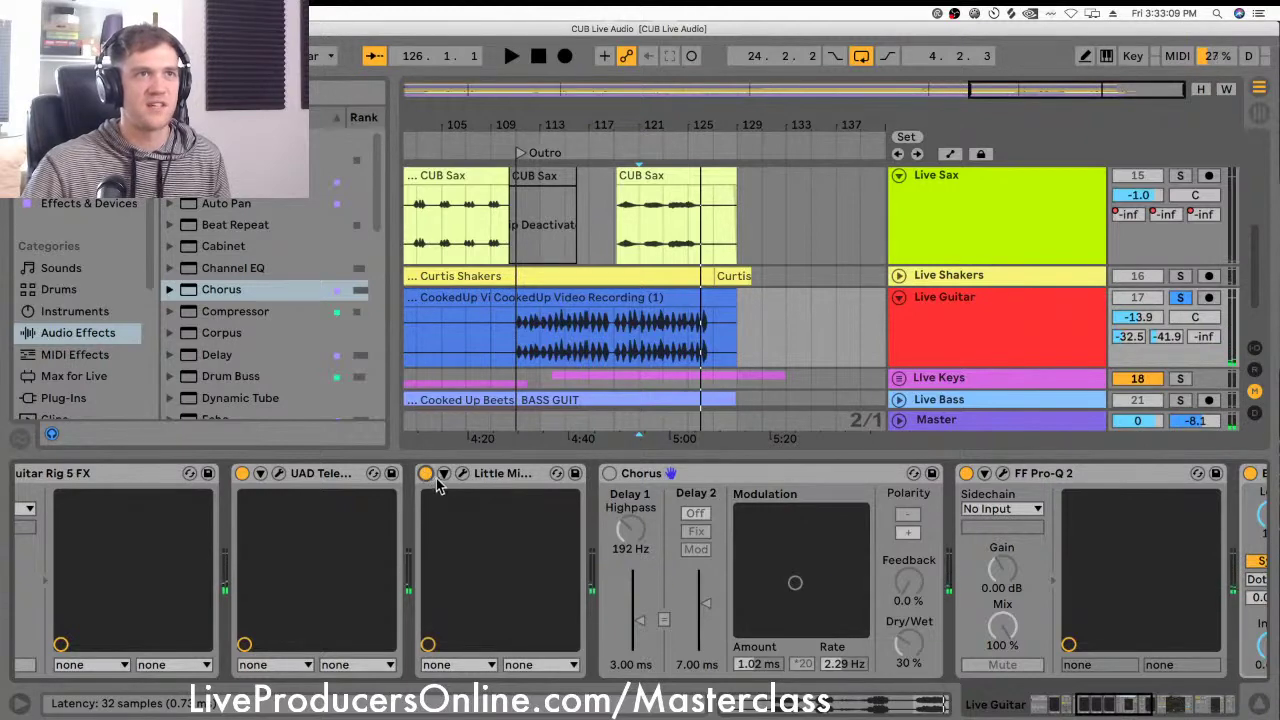
key("space")
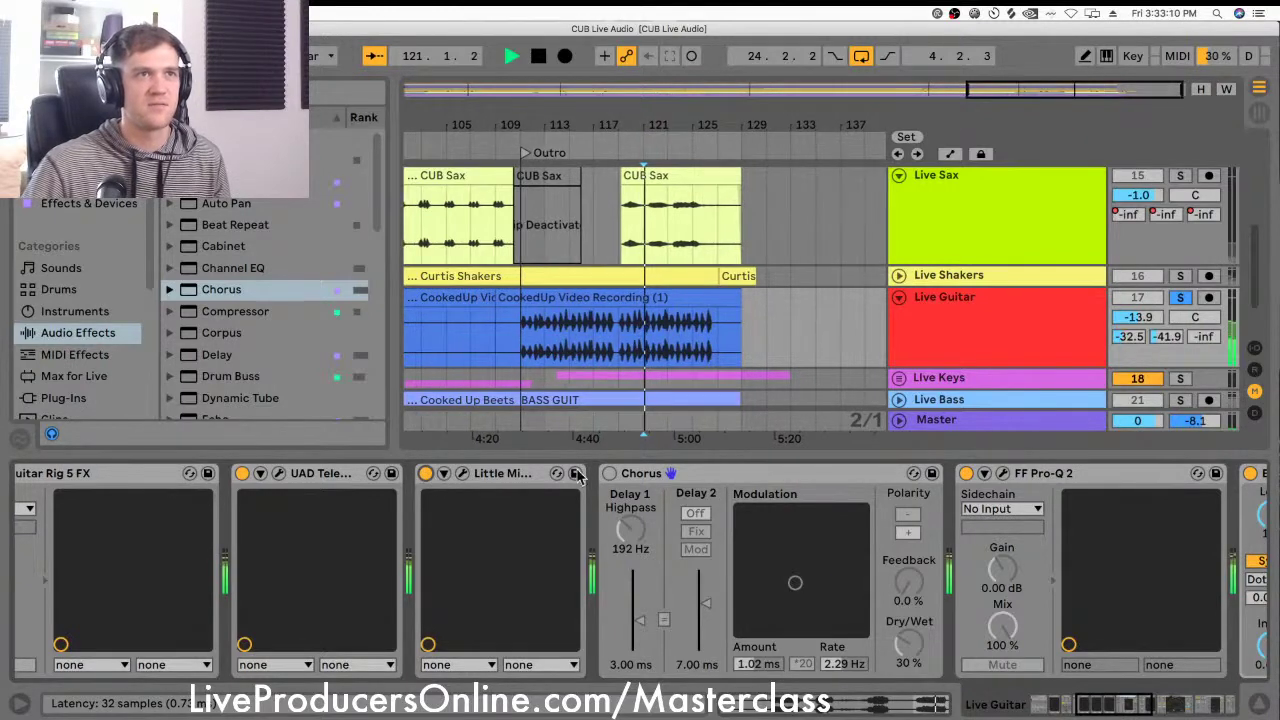
left_click(426, 473)
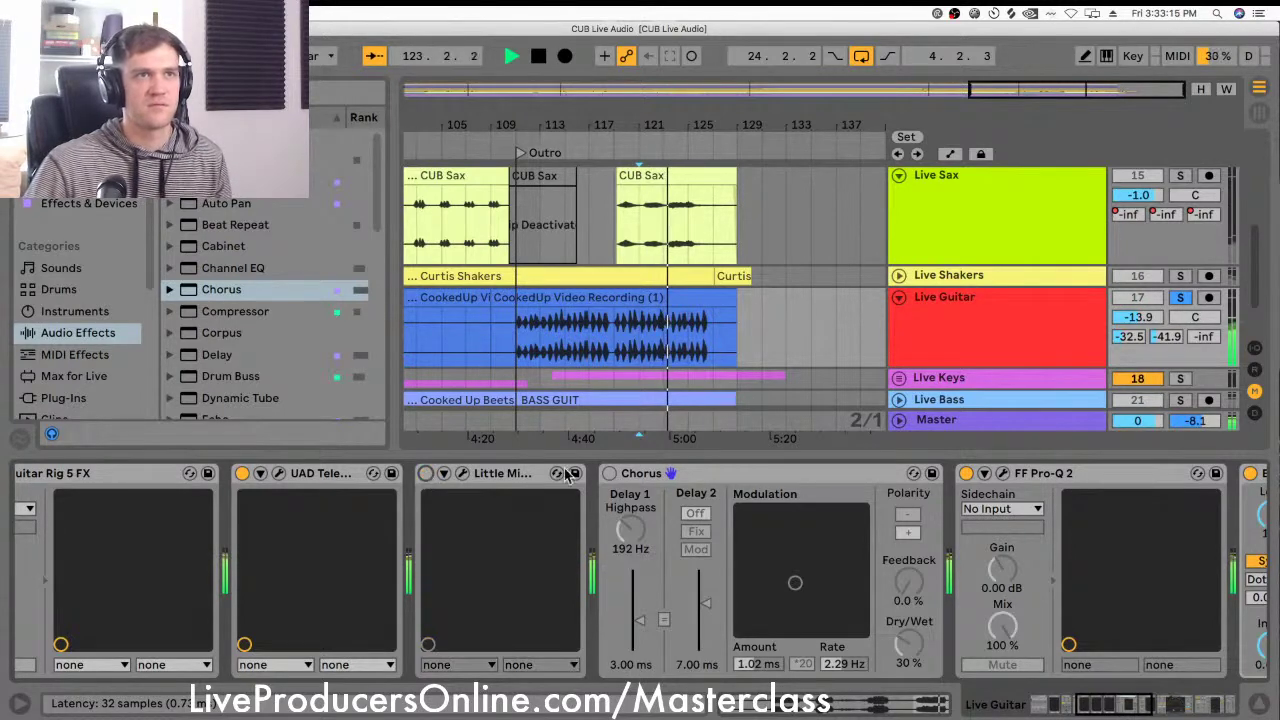
left_click(609, 473)
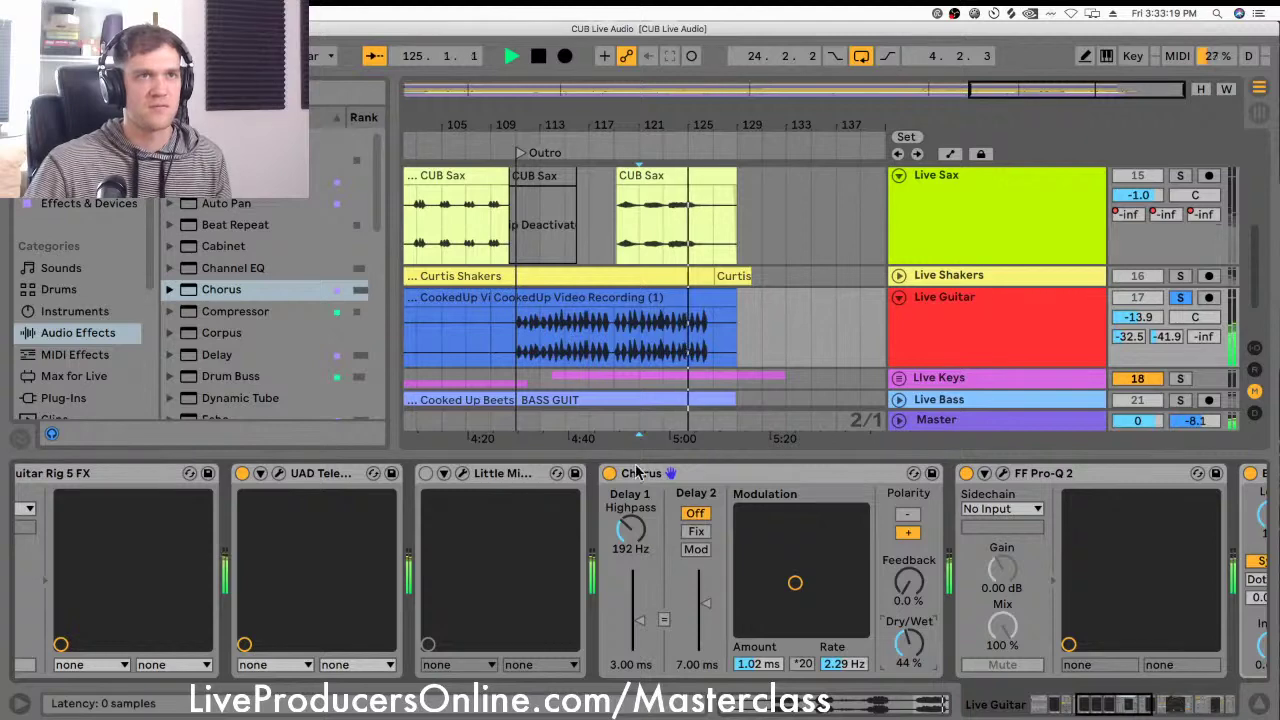
left_click(636, 473)
key("Delete")
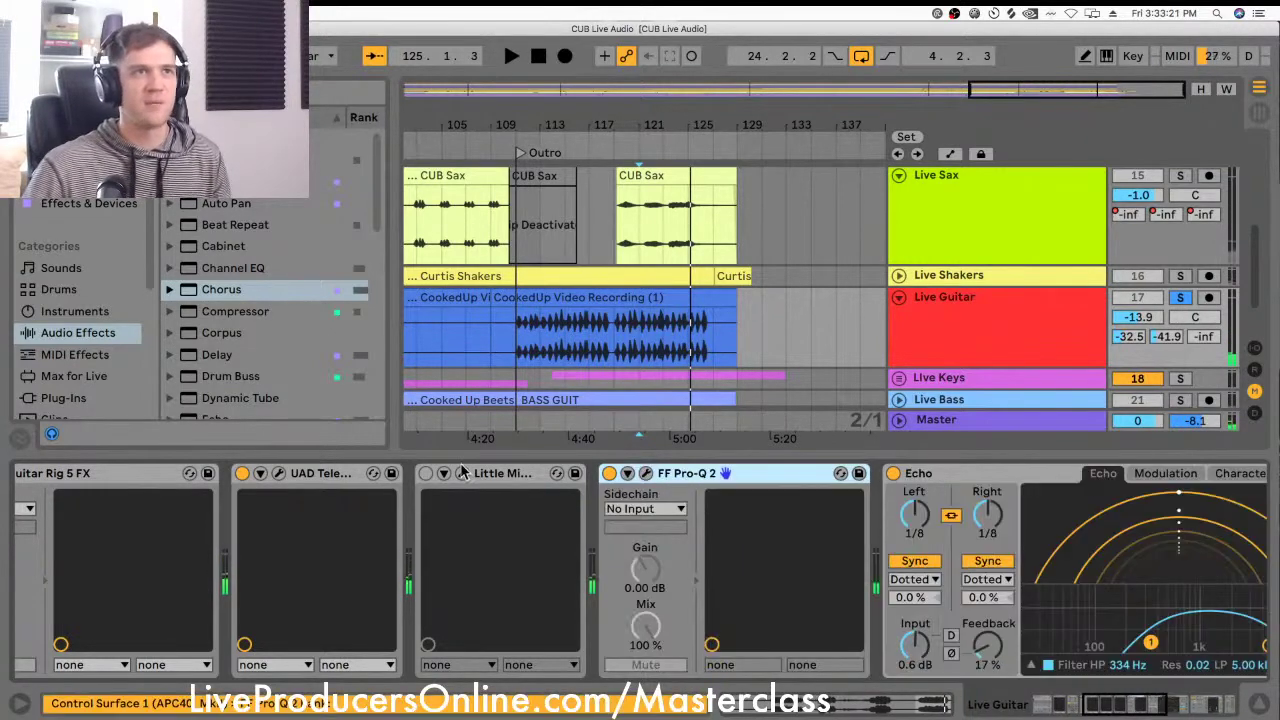
left_click(427, 473)
Step: Open FF Pro-Q 2 on Live Guitar to inspect its EQ curve, and close its window
scroll(632, 492, "right", 3)
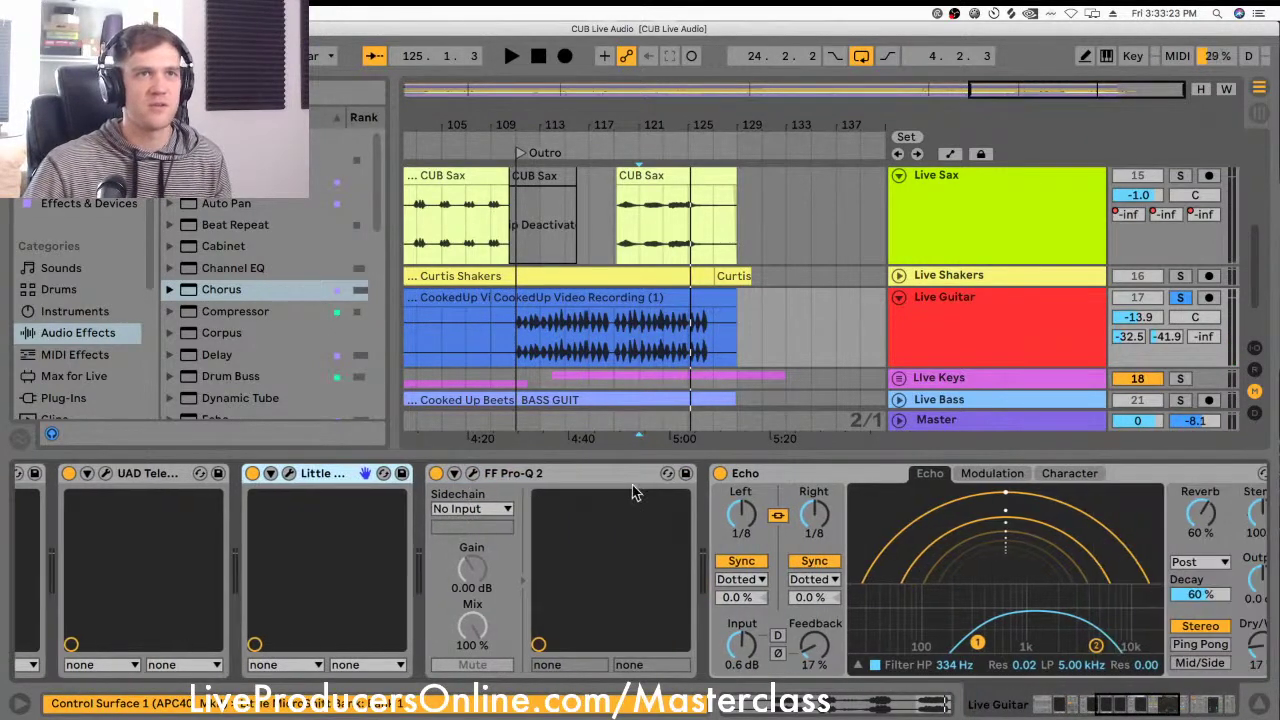
left_click(471, 473)
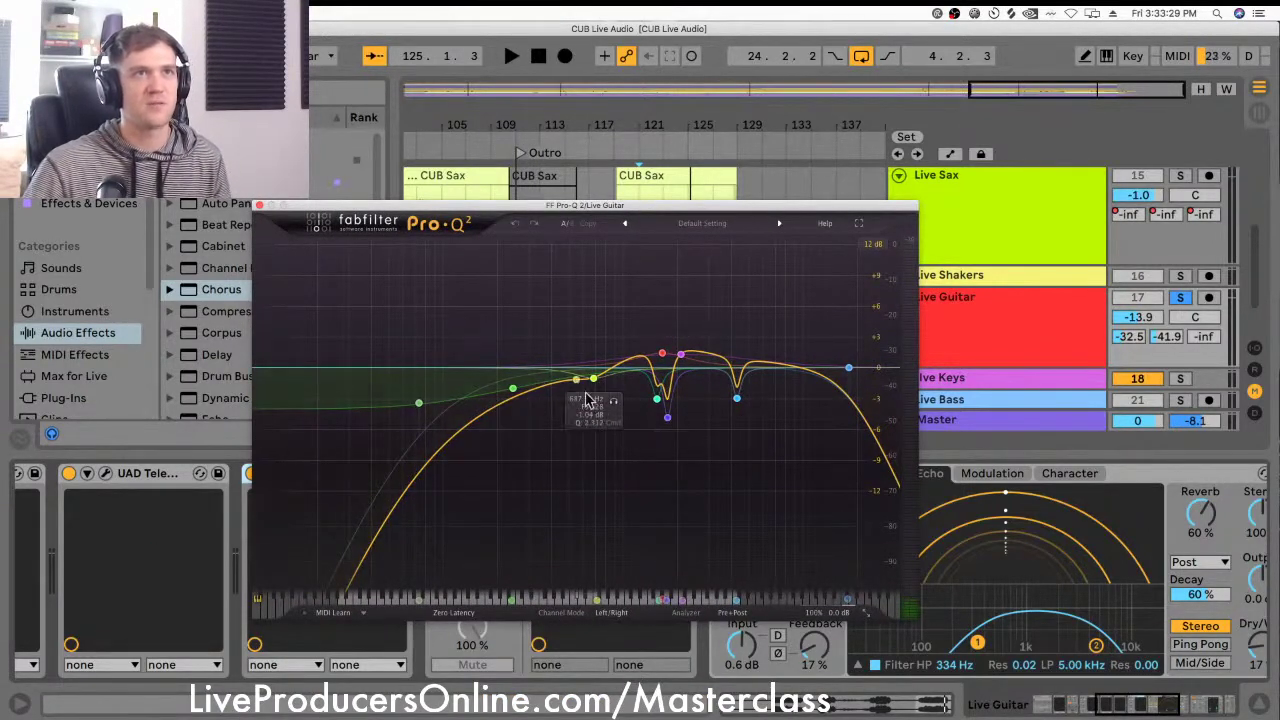
left_click(259, 206)
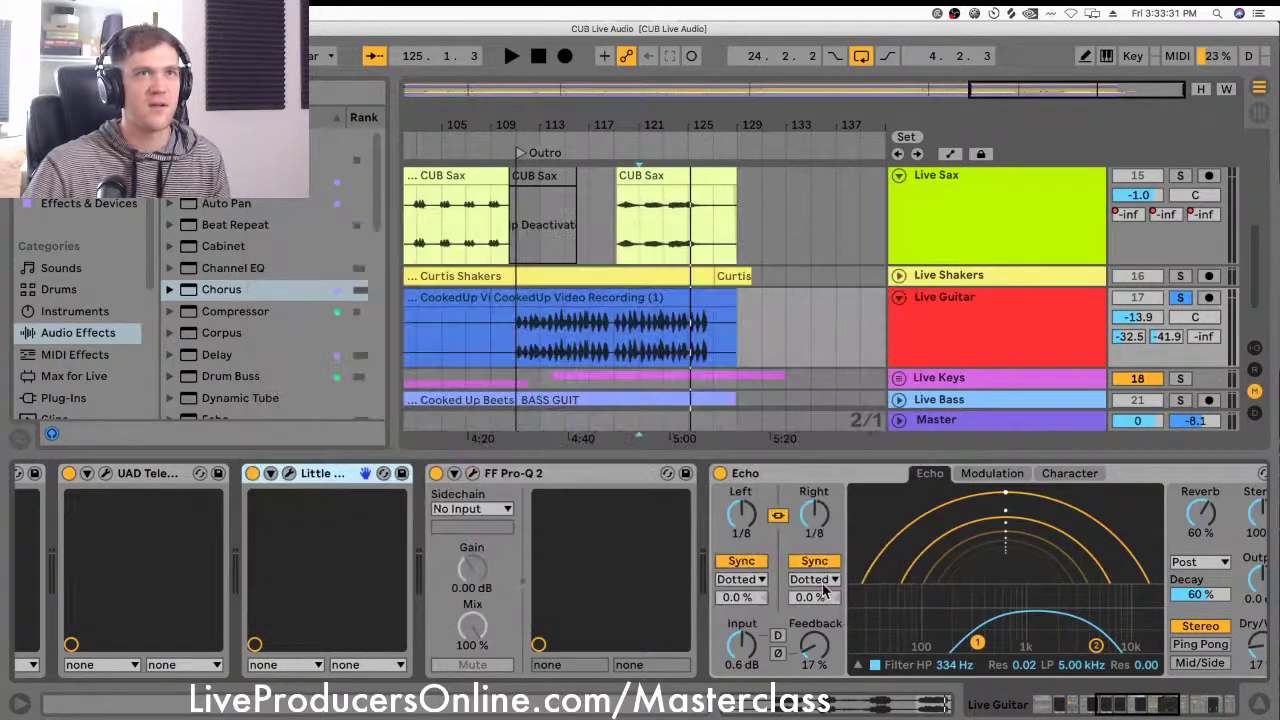
Step: Set Live Guitar's Echo to high-pass 325 Hz, Feedback 21%, Dry/Wet 17%, Reverb 67% and Decay 60%
scroll(922, 612, "right", 5)
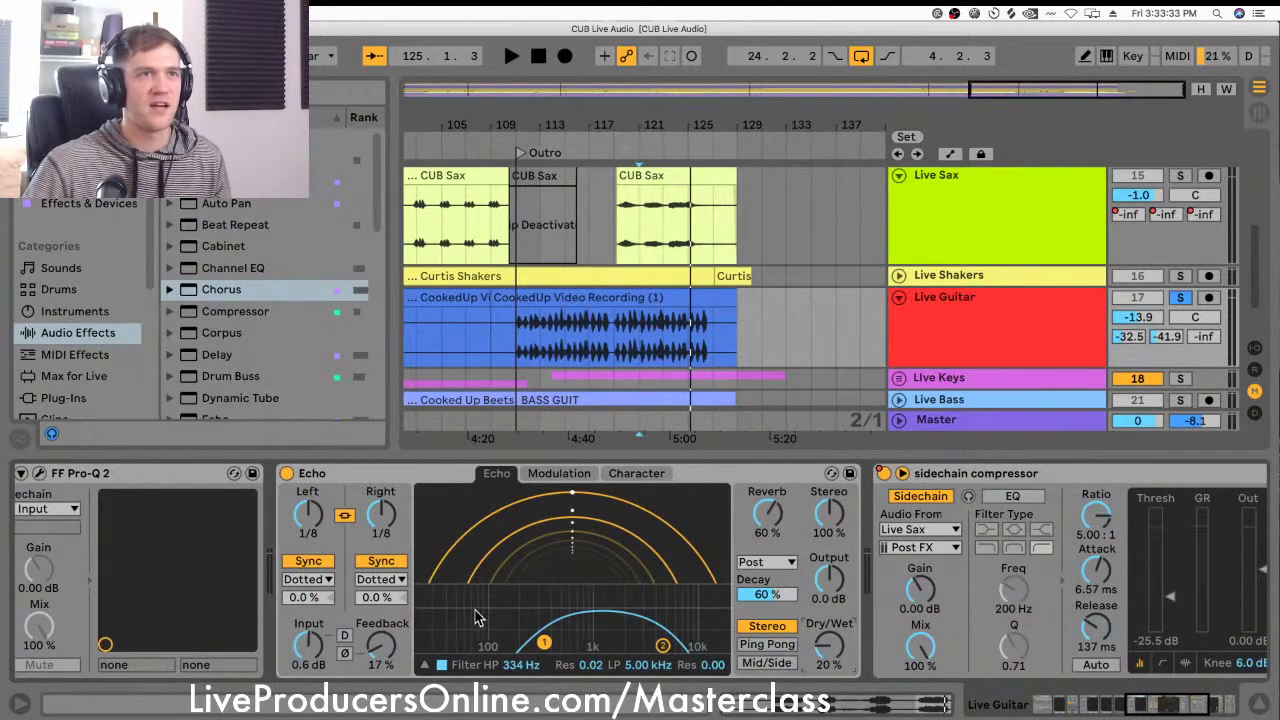
left_click_drag(544, 643, 543, 645)
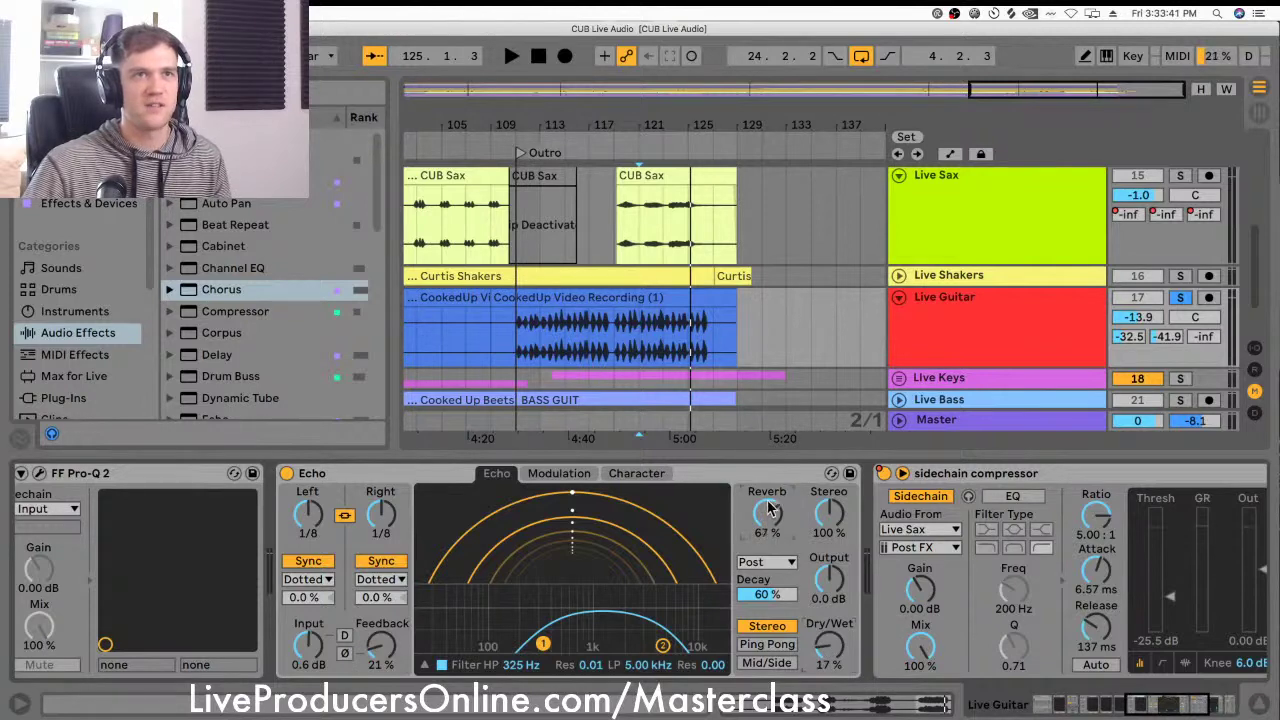
scroll(710, 430, "down", 1)
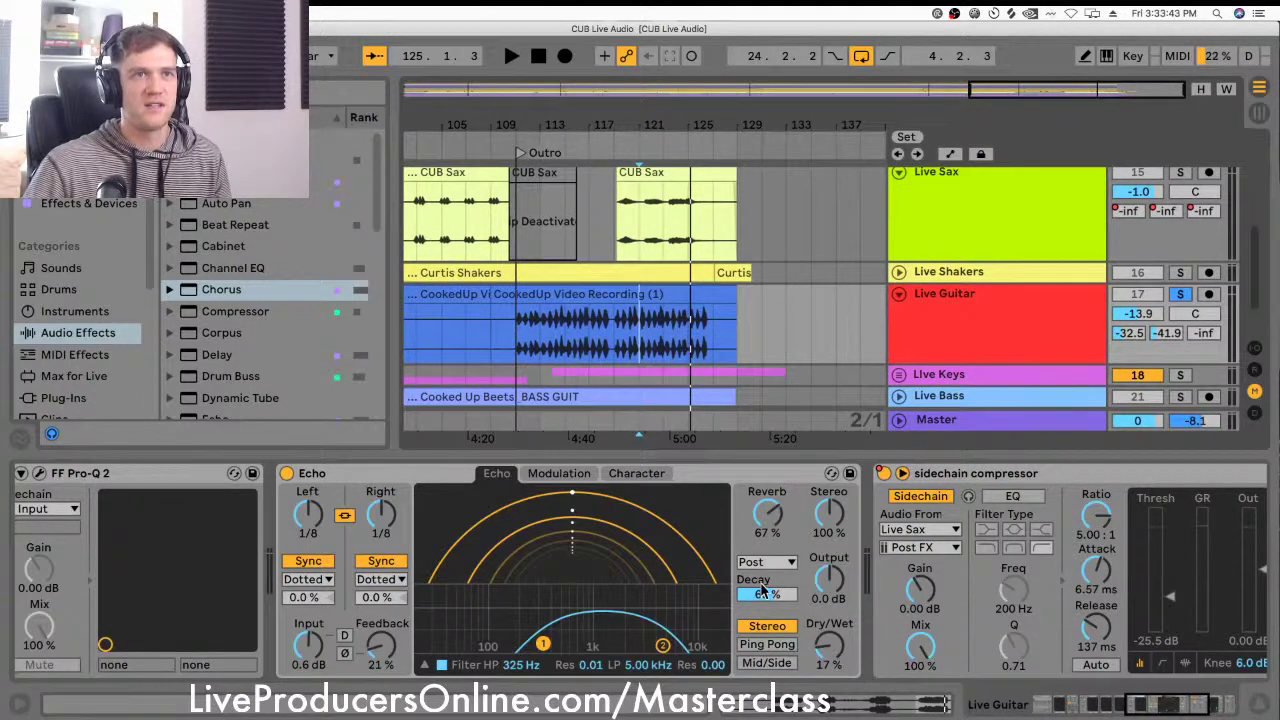
left_click_drag(762, 591, 770, 610)
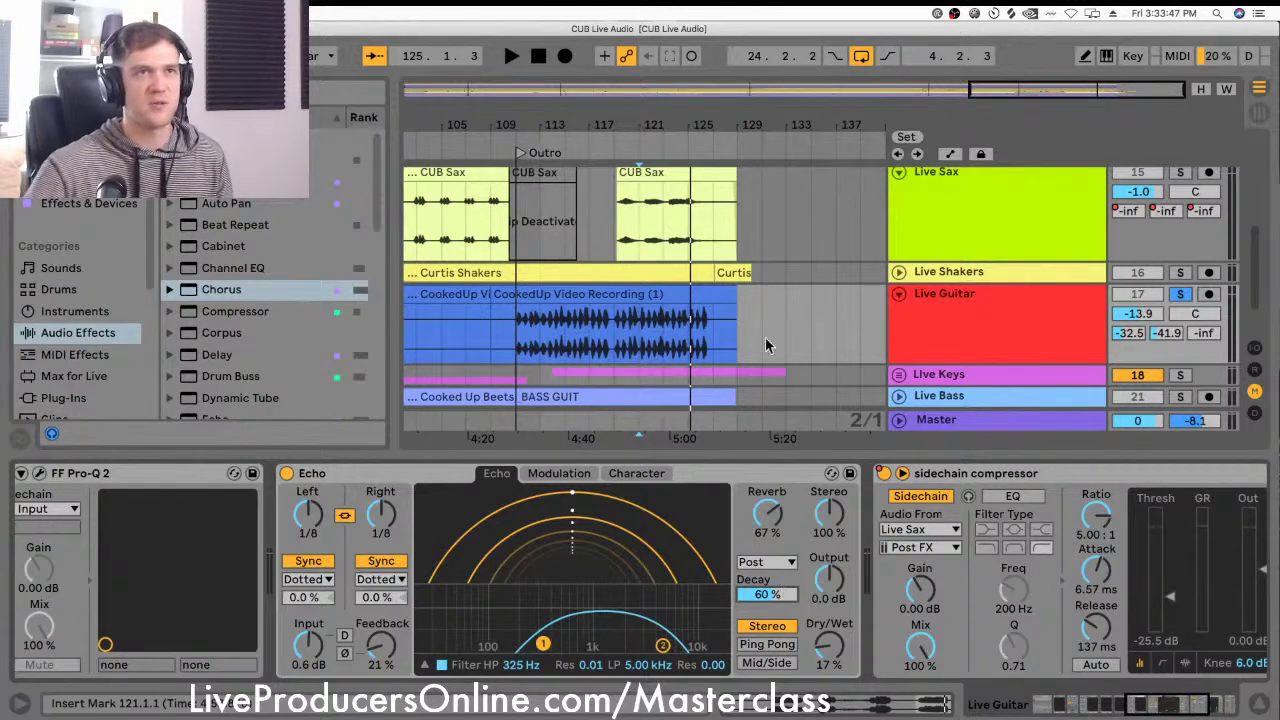
Step: Start playback at bar 121 and unsolo Live Guitar to hear it with the full mix
left_click(642, 340)
key("space")
left_click(1182, 294)
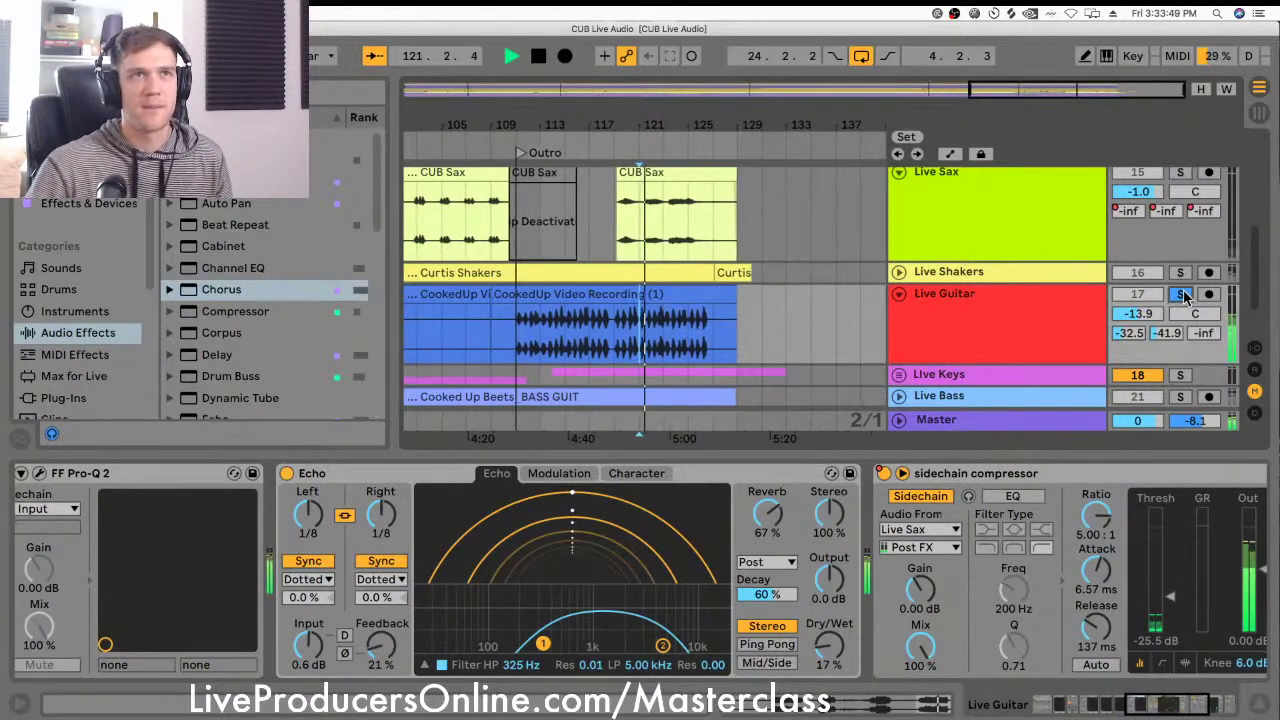
left_click(946, 323)
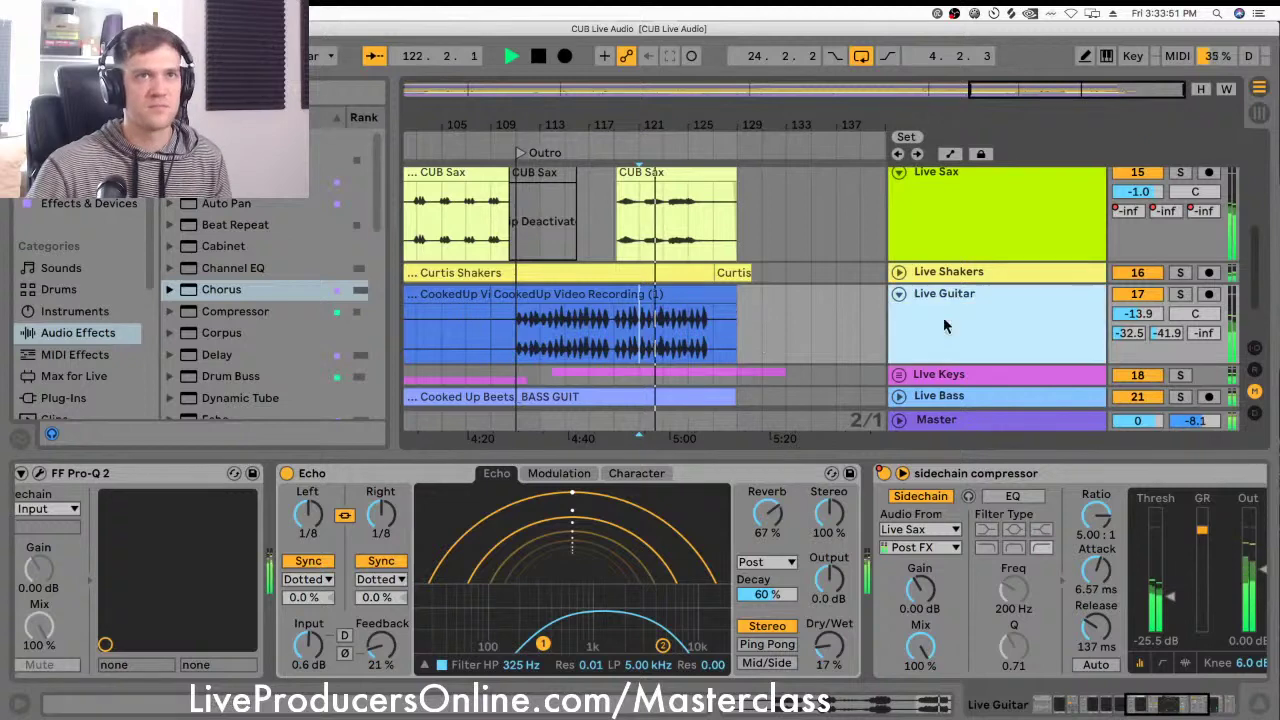
Step: Listen to the full mix in the Outro while looking over Live Guitar's effect chain and the other tracks
scroll(318, 533, "left", 5)
scroll(318, 533, "left", 3)
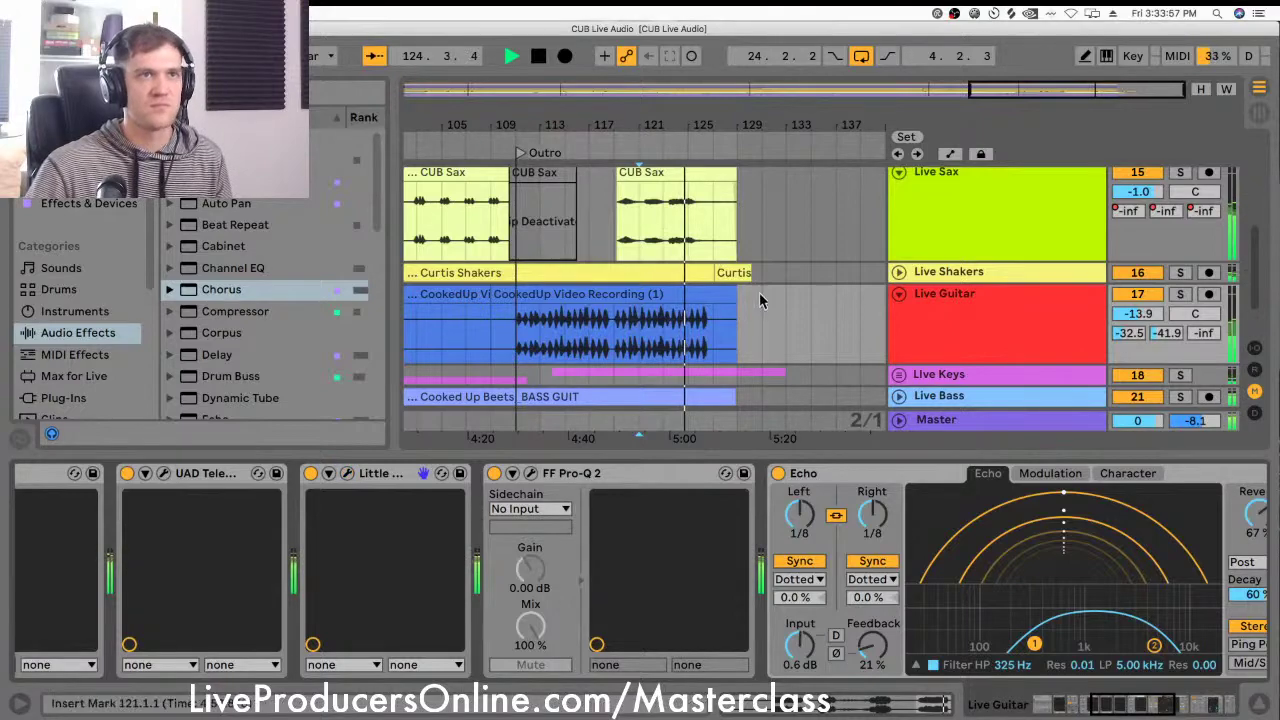
scroll(850, 309, "down", 3)
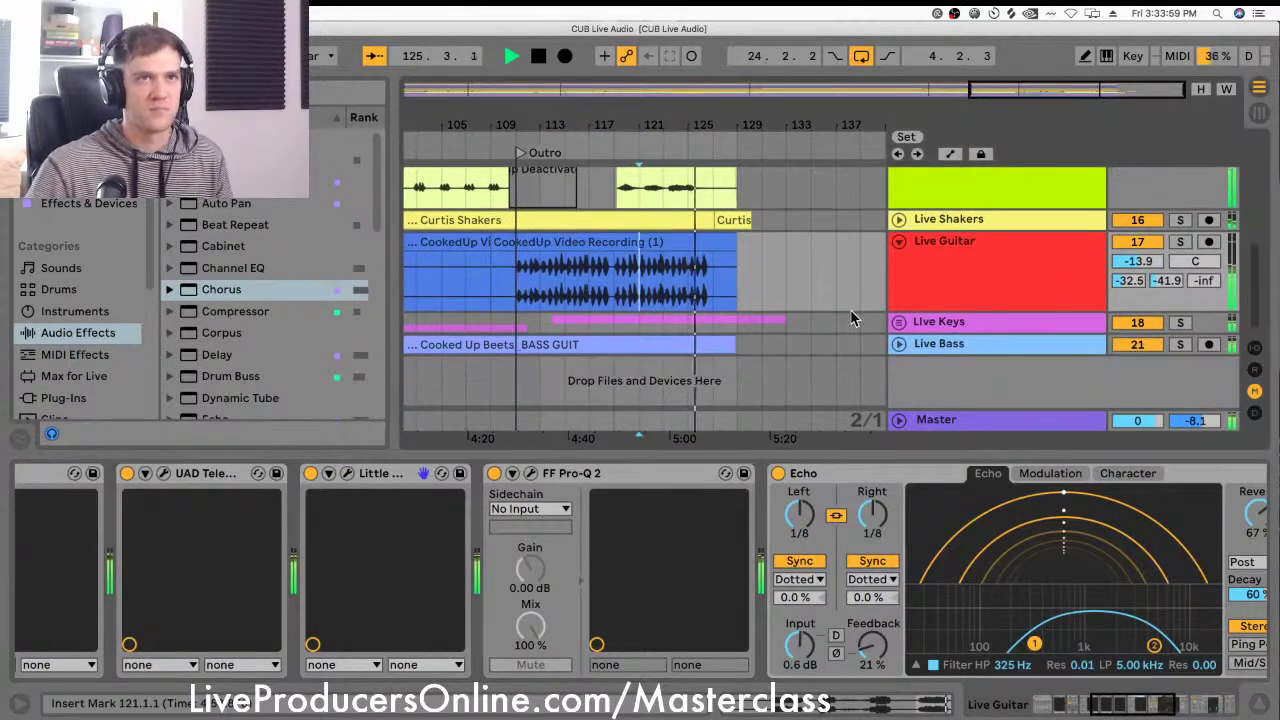
scroll(850, 309, "up", 5)
scroll(850, 311, "down", 5)
scroll(850, 312, "up", 3)
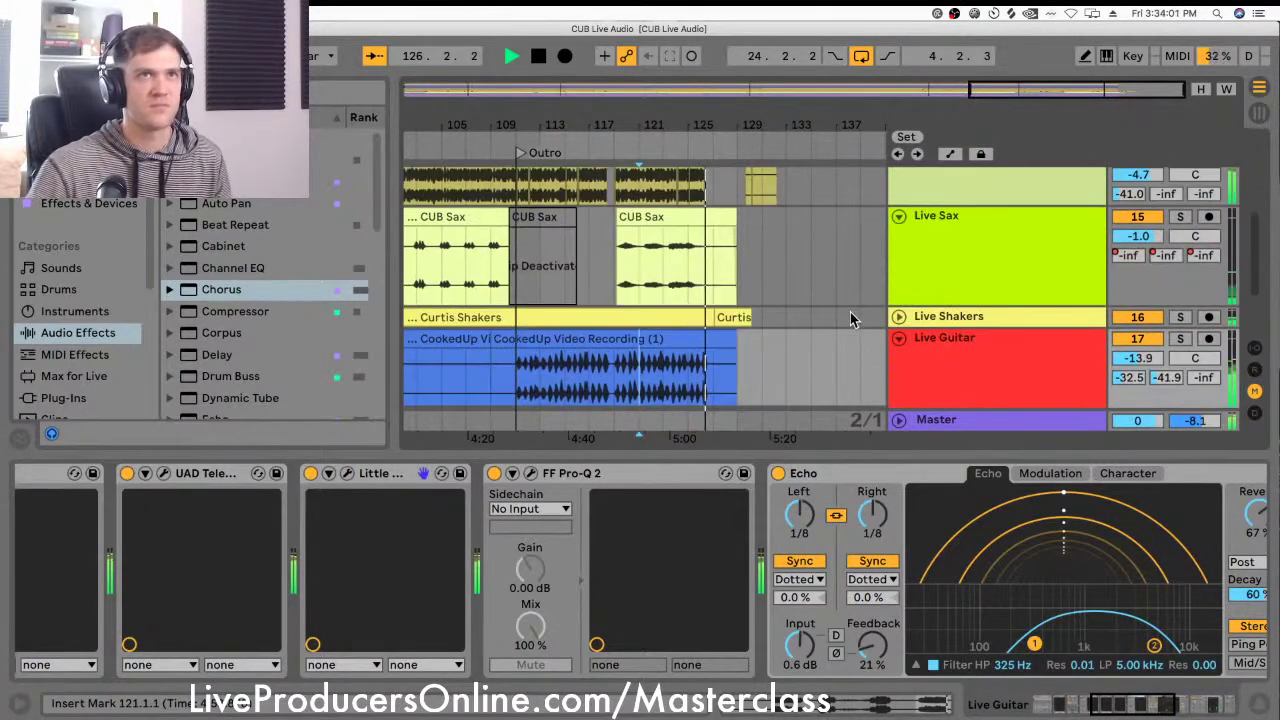
scroll(831, 317, "up", 5)
scroll(812, 326, "down", 3)
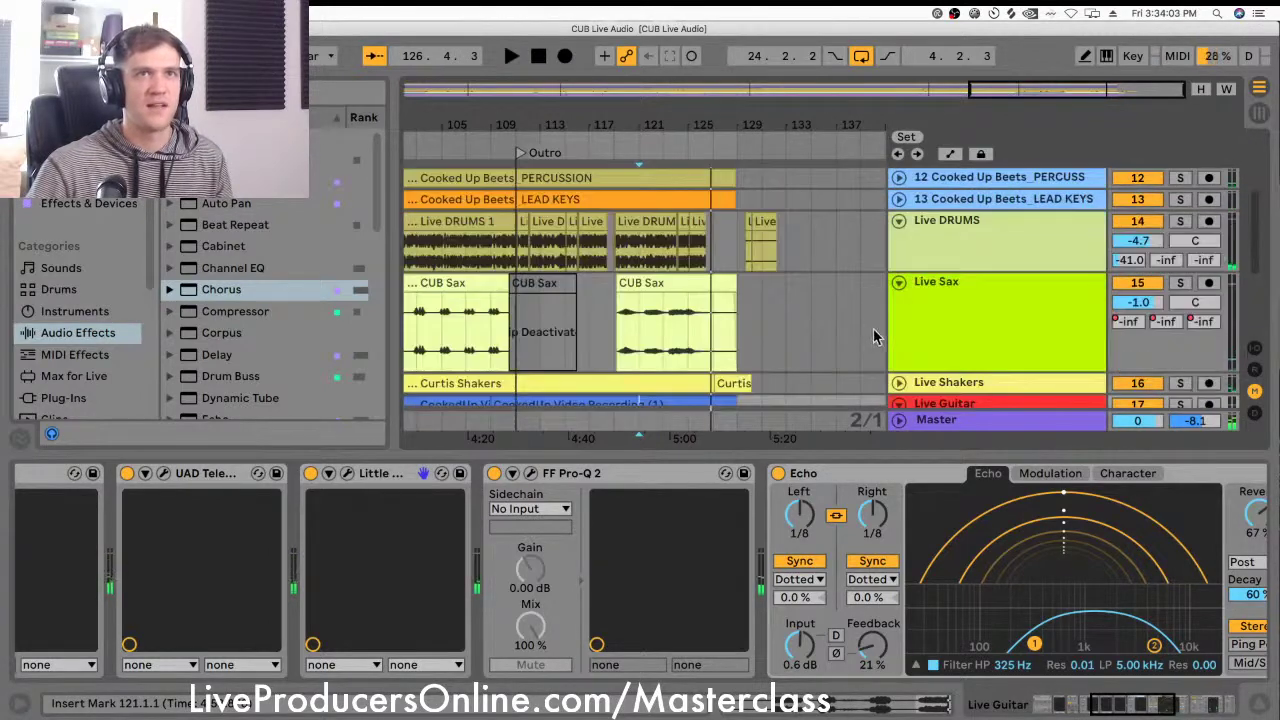
Step: Collapse Live Sax, expand Live Bass, and check the effects on Live Shakers, Live Bass and Live Keys
scroll(873, 328, "down", 3)
left_click(945, 231)
left_click(925, 289)
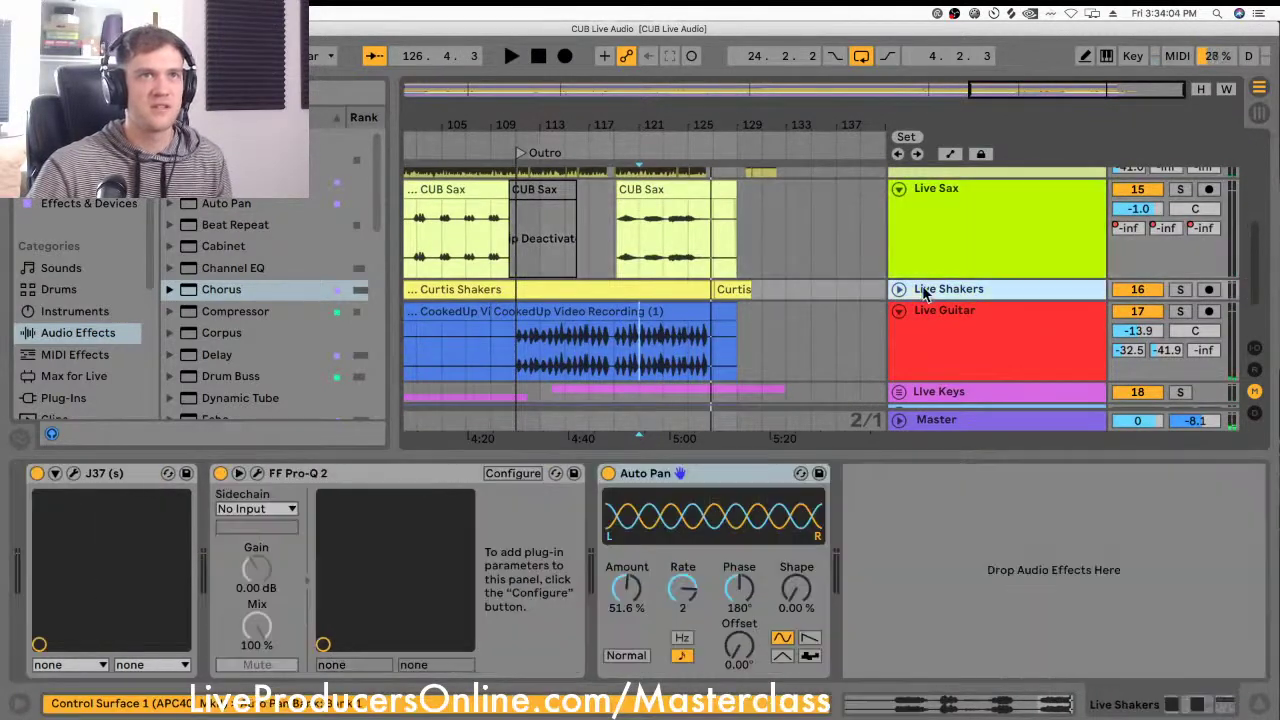
left_click(897, 190)
left_click(920, 336)
left_click(898, 335)
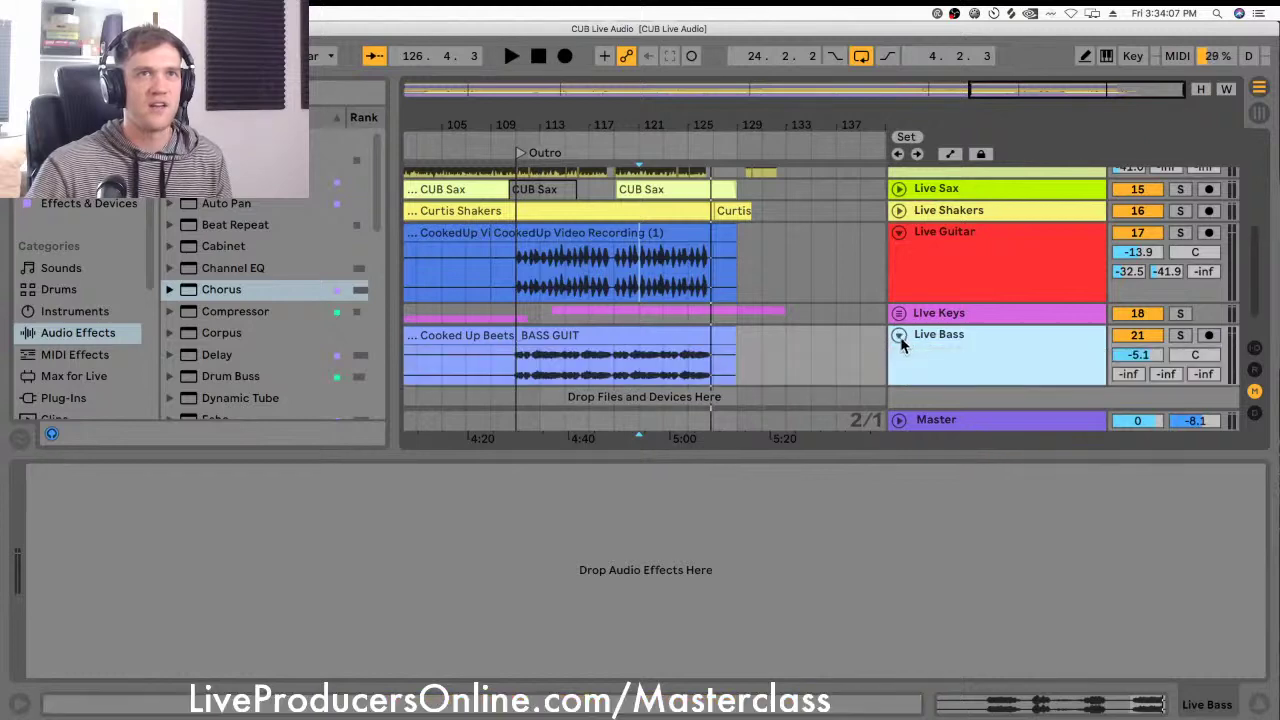
left_click(947, 316)
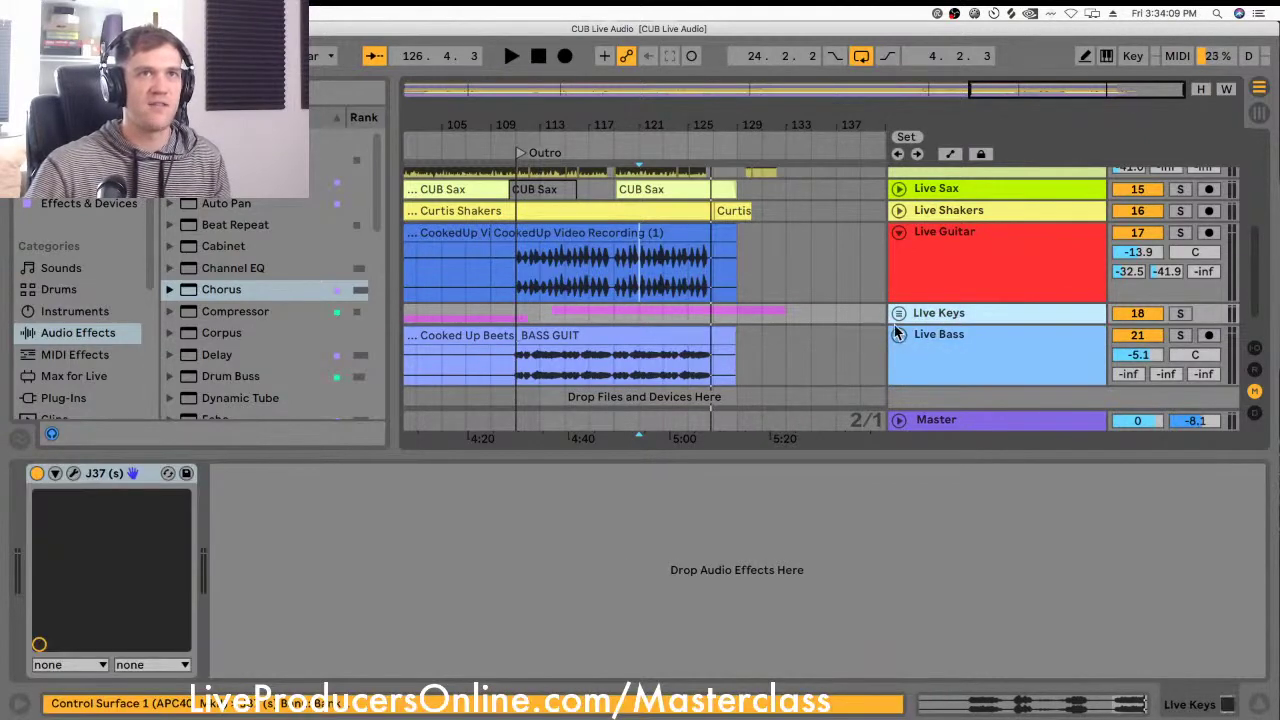
Step: Expand the Live Keys group, locate its clips around Drop 2, and unfold tracks 19 and 20 inside it
left_click(898, 314)
scroll(928, 322, "down", 3)
left_click(638, 300)
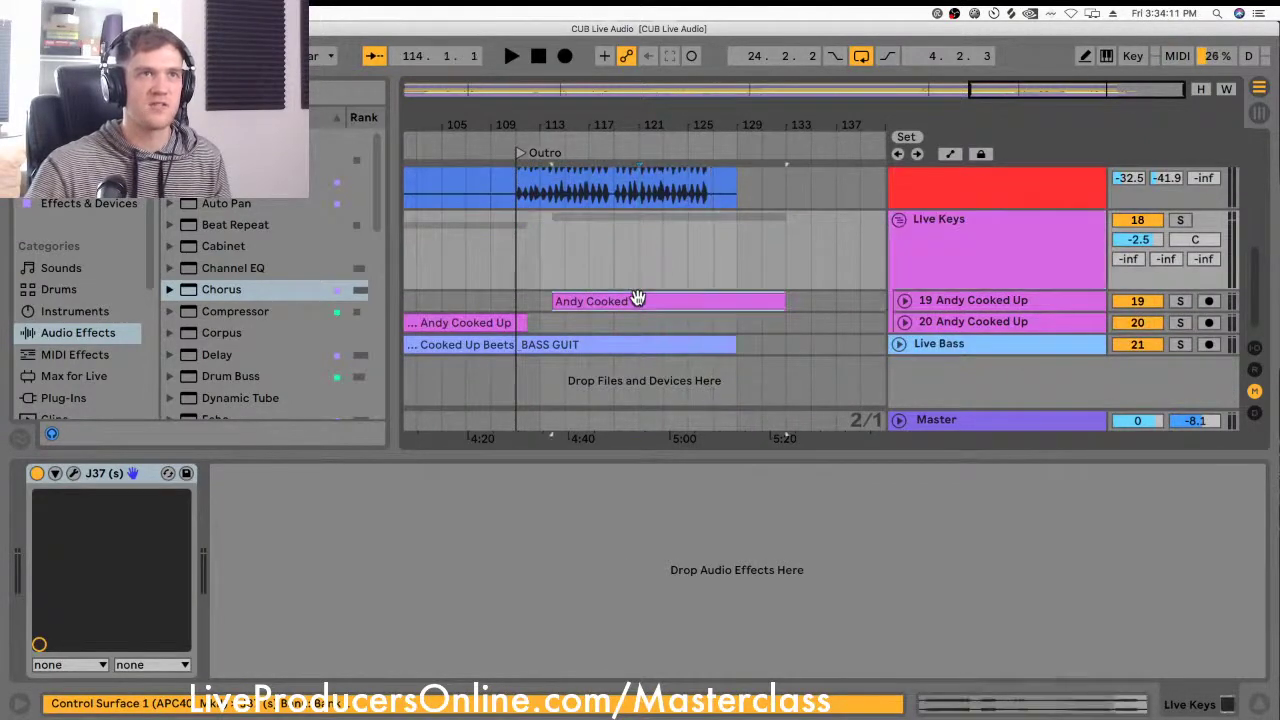
scroll(540, 346, "left", 5)
left_click(627, 322)
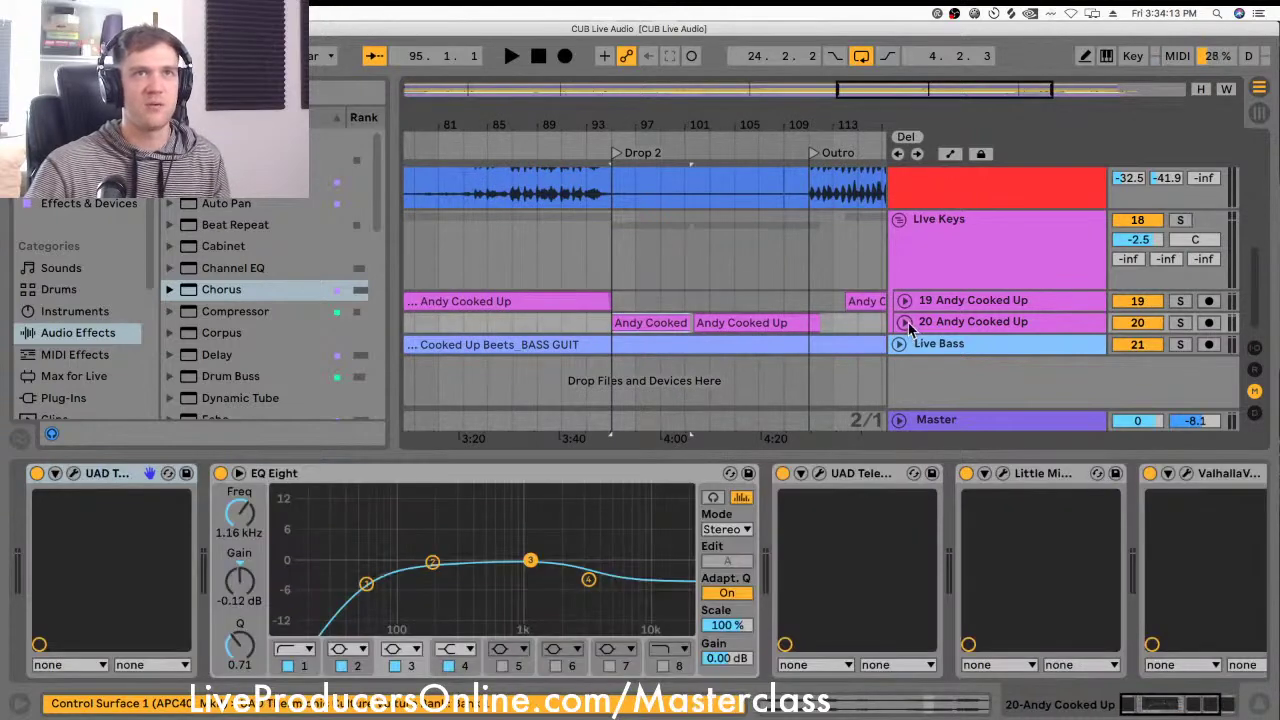
left_click(904, 322)
left_click(898, 303)
left_click(903, 302)
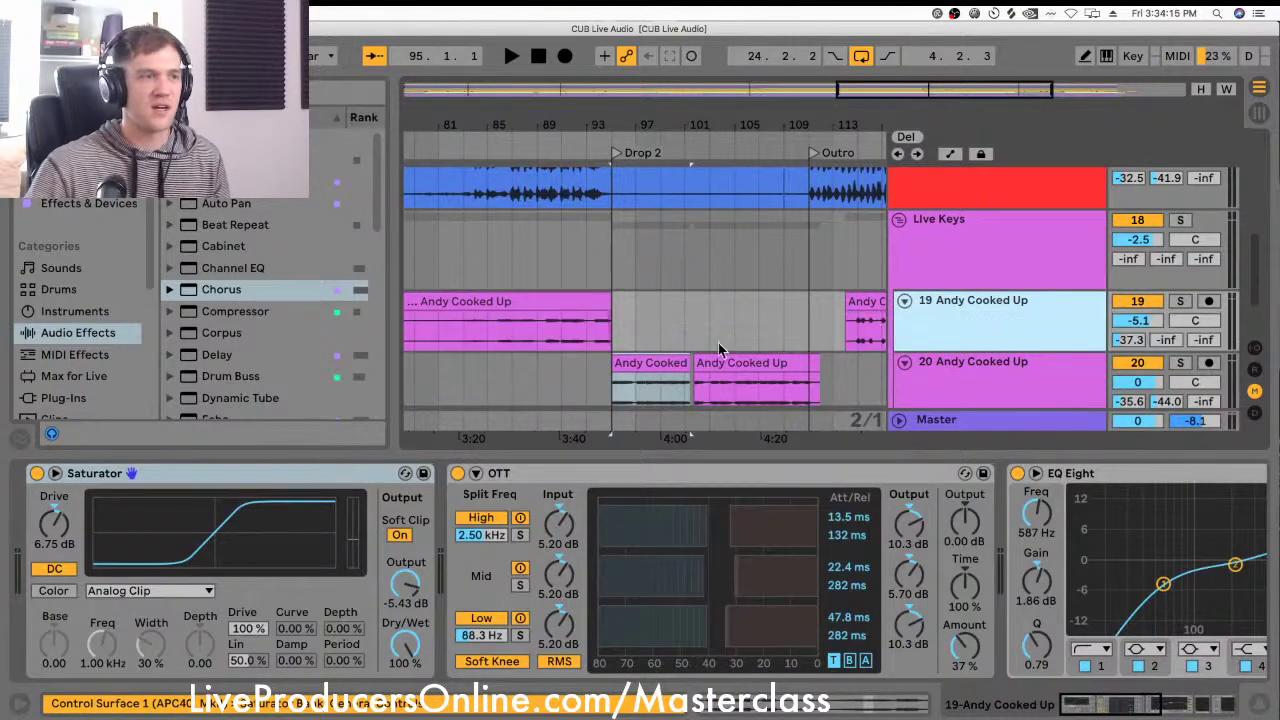
Step: Play the mix from track 20's first keys clip at Drop 2, then stop and select track 20
left_click(643, 358)
key("space")
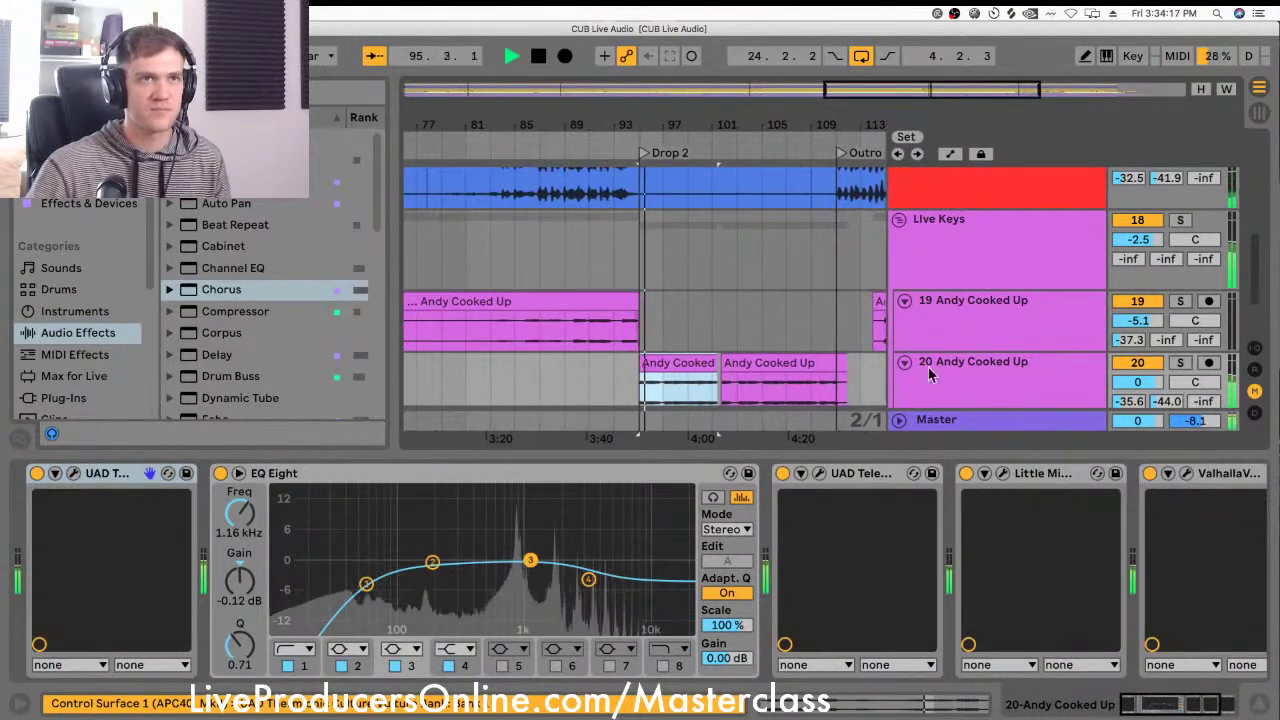
scroll(966, 349, "down", 2)
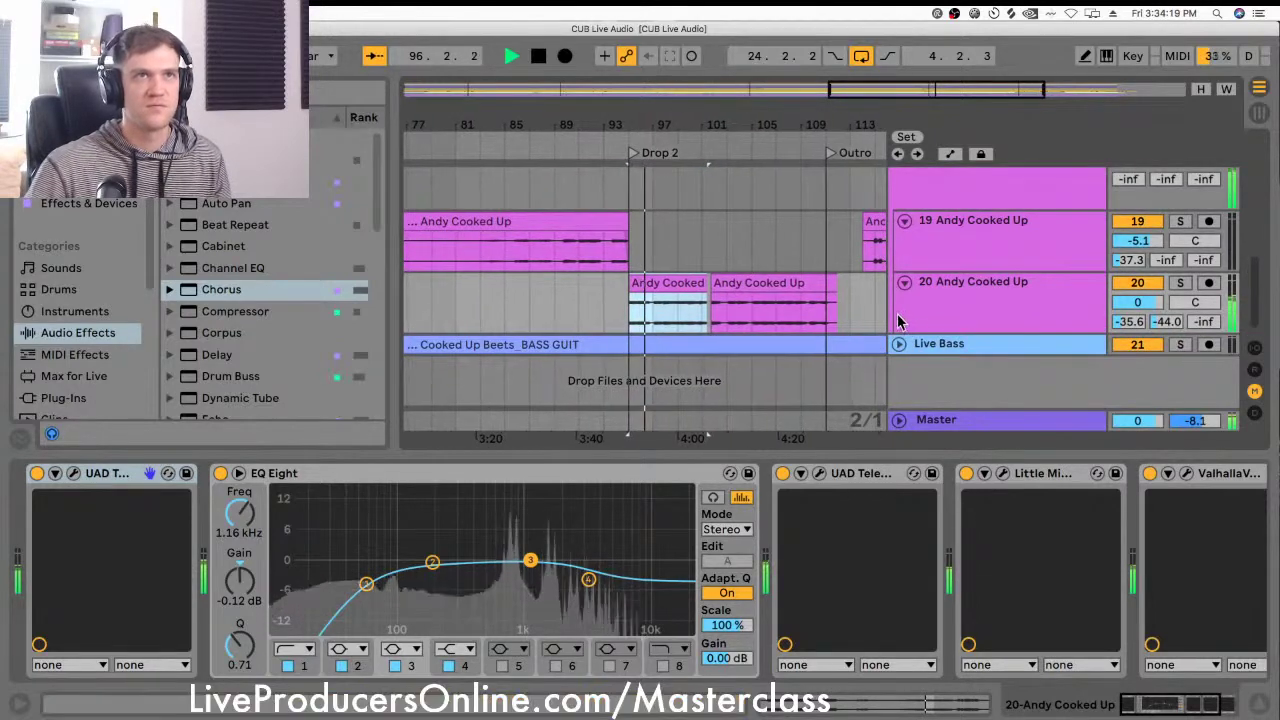
scroll(883, 320, "up", 2)
scroll(883, 320, "down", 2)
key("space")
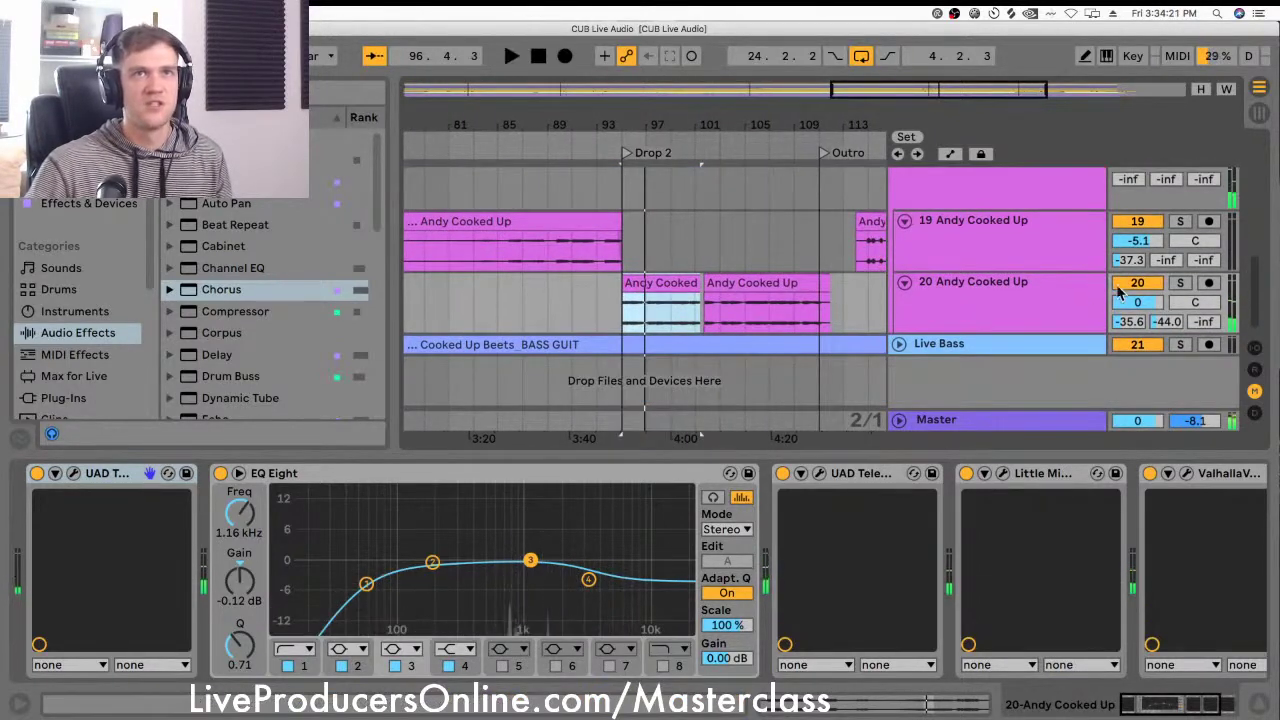
left_click(1022, 291)
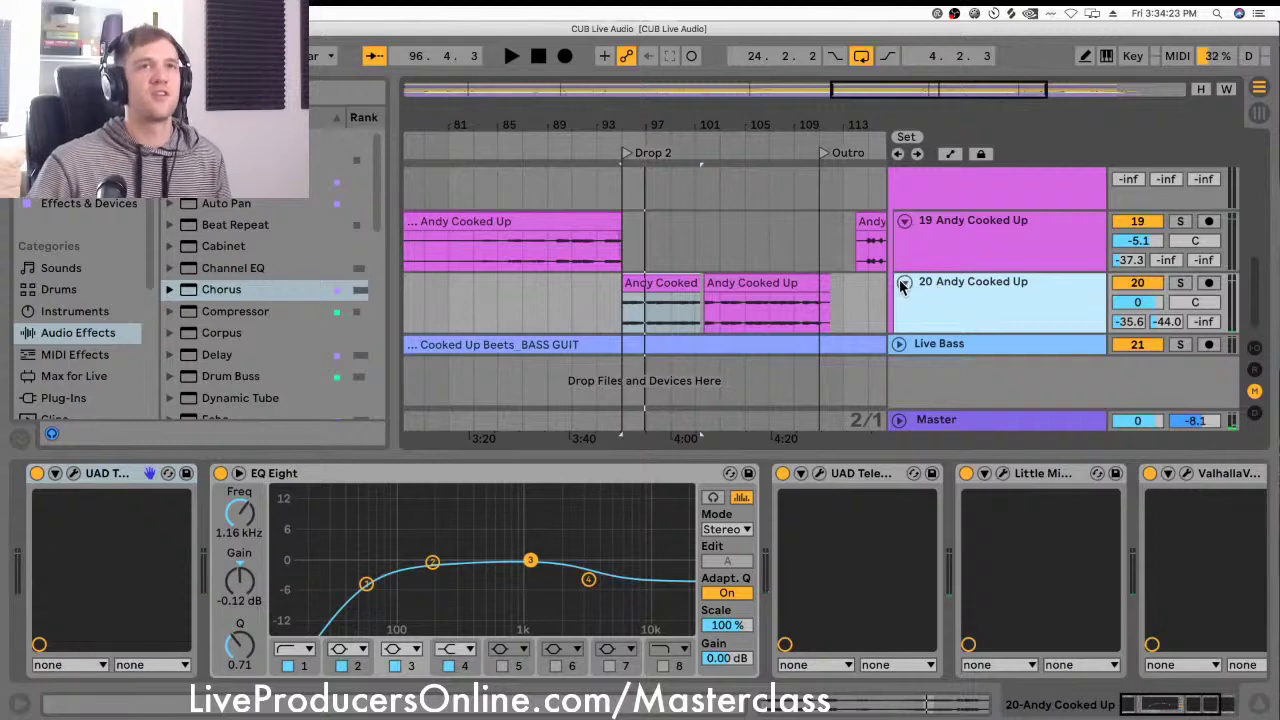
Step: Make track 20 taller in the arrangement and place the insert marker at bar 97 within its first Drop 2 clip
left_click(651, 285)
left_click(997, 306)
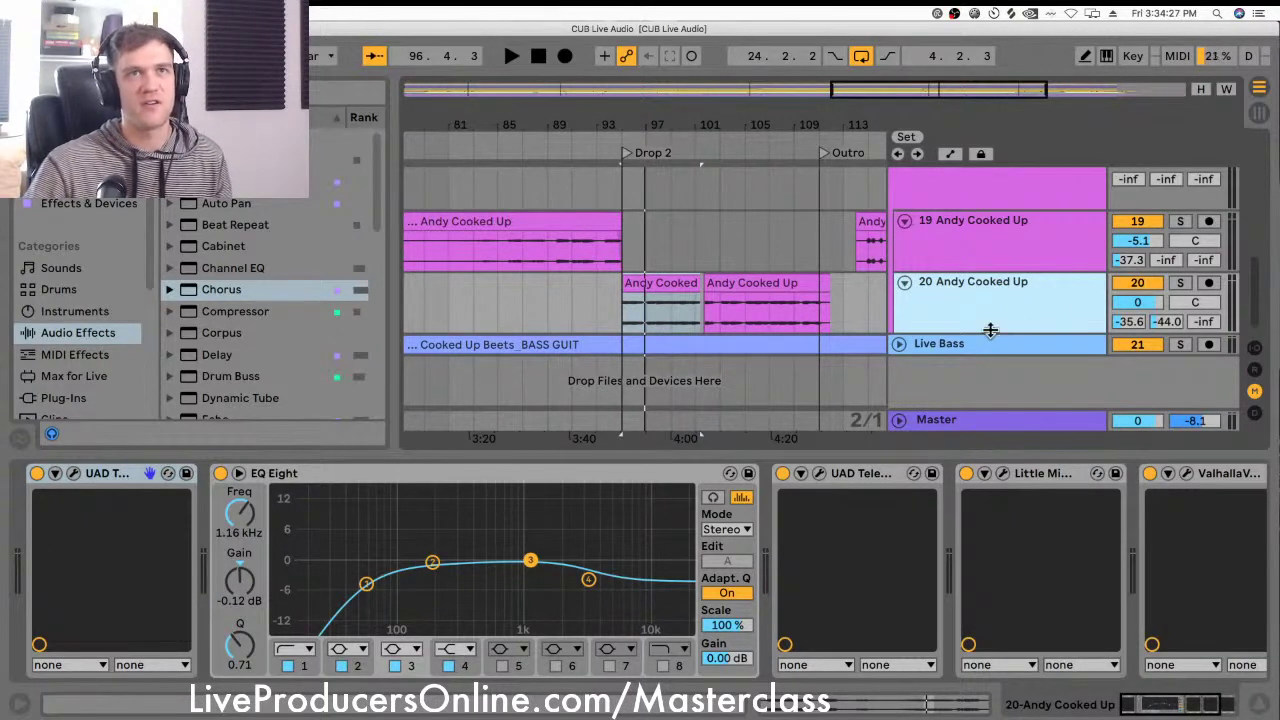
left_click_drag(990, 330, 996, 378)
left_click_drag(684, 126, 553, 153)
left_click(477, 263)
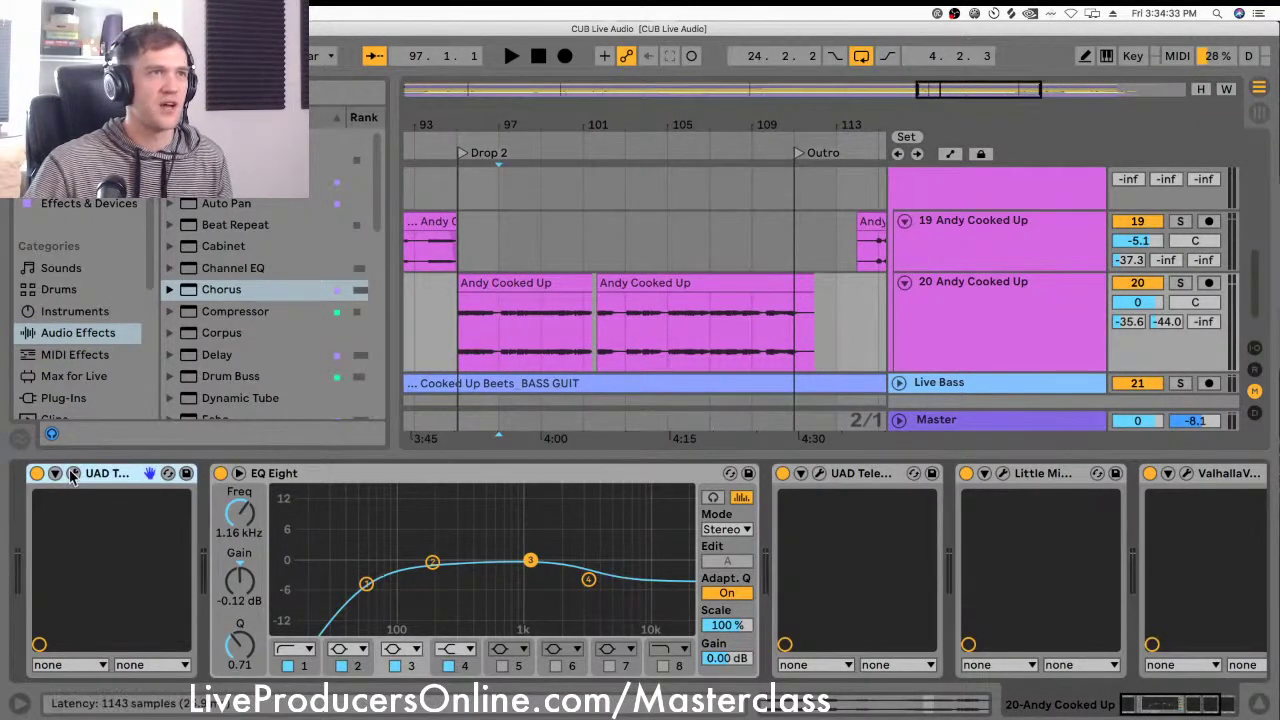
Step: Open the UAD Thermionic Culture Vulture on track 20 and look over its drive, bias and distortion settings
key("super+alt+p")
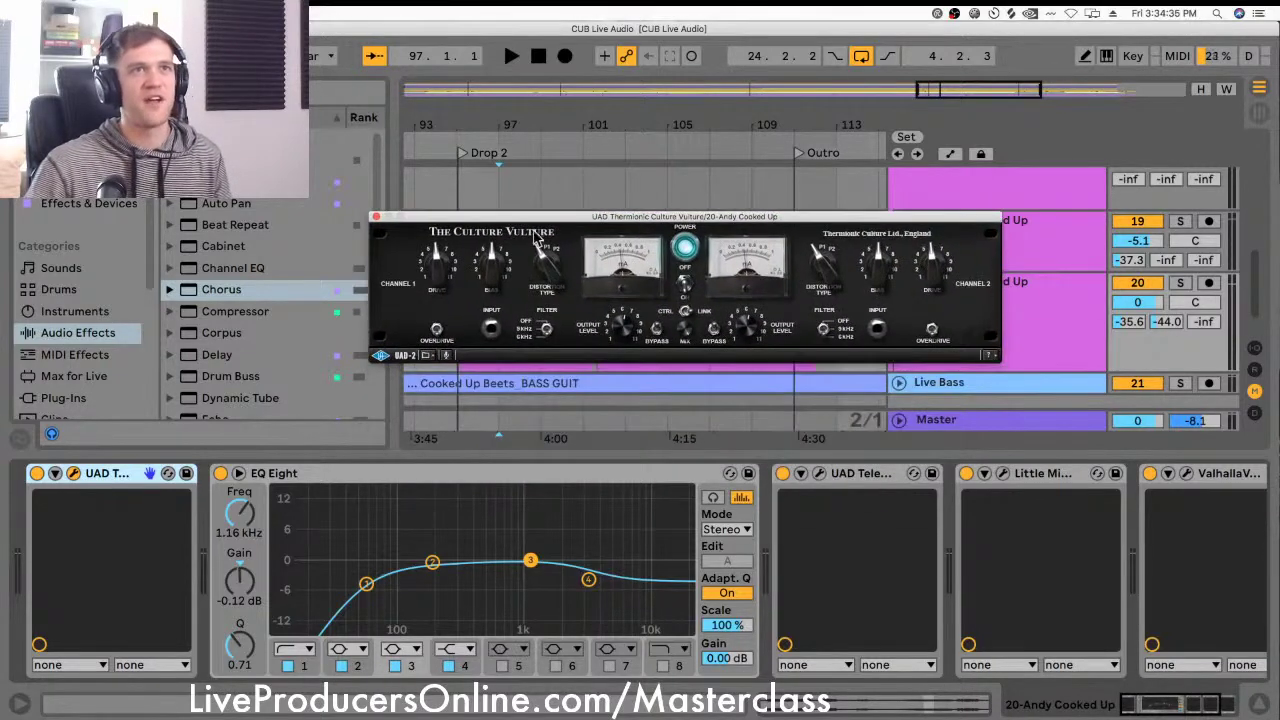
left_click_drag(543, 220, 485, 200)
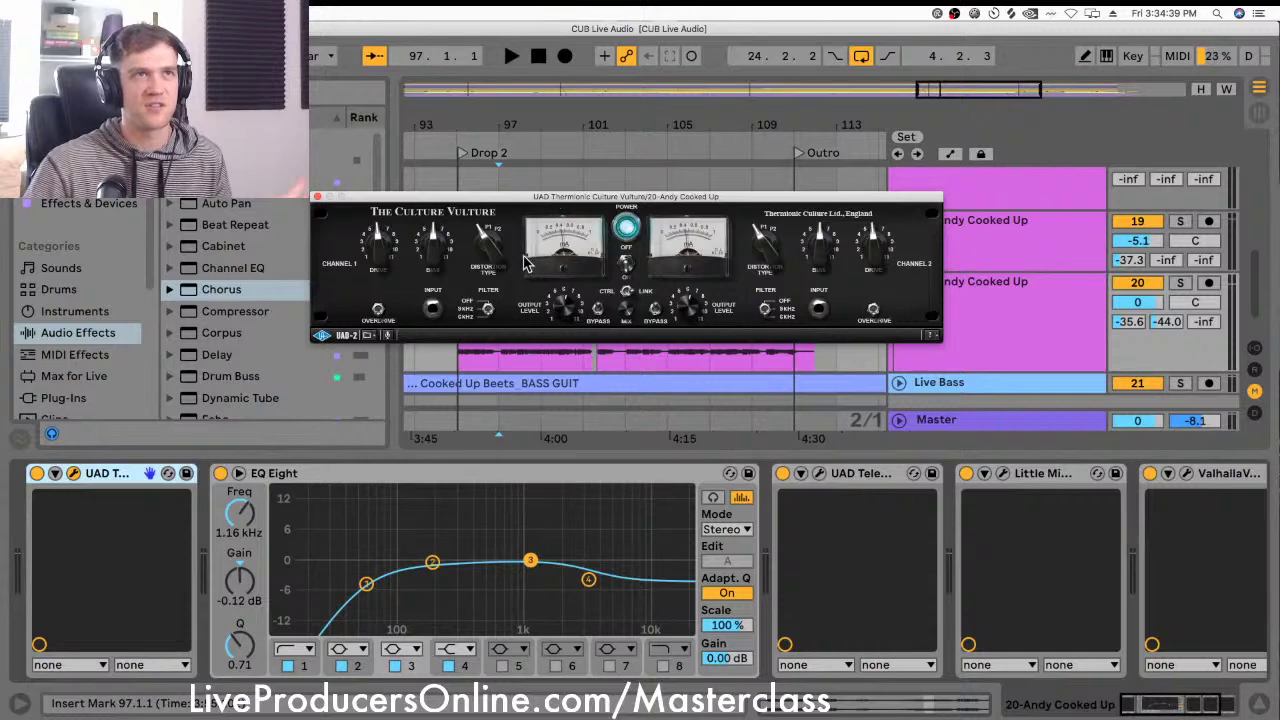
left_click_drag(520, 207, 474, 269)
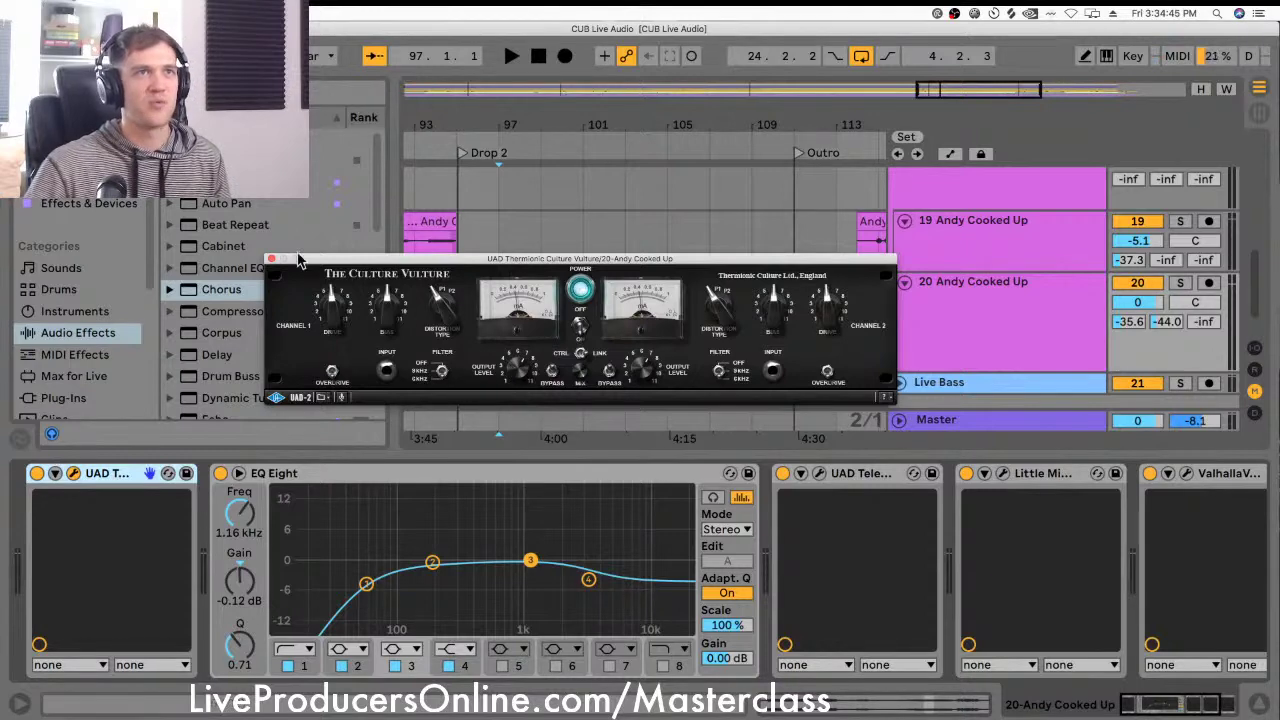
left_click_drag(321, 261, 382, 280)
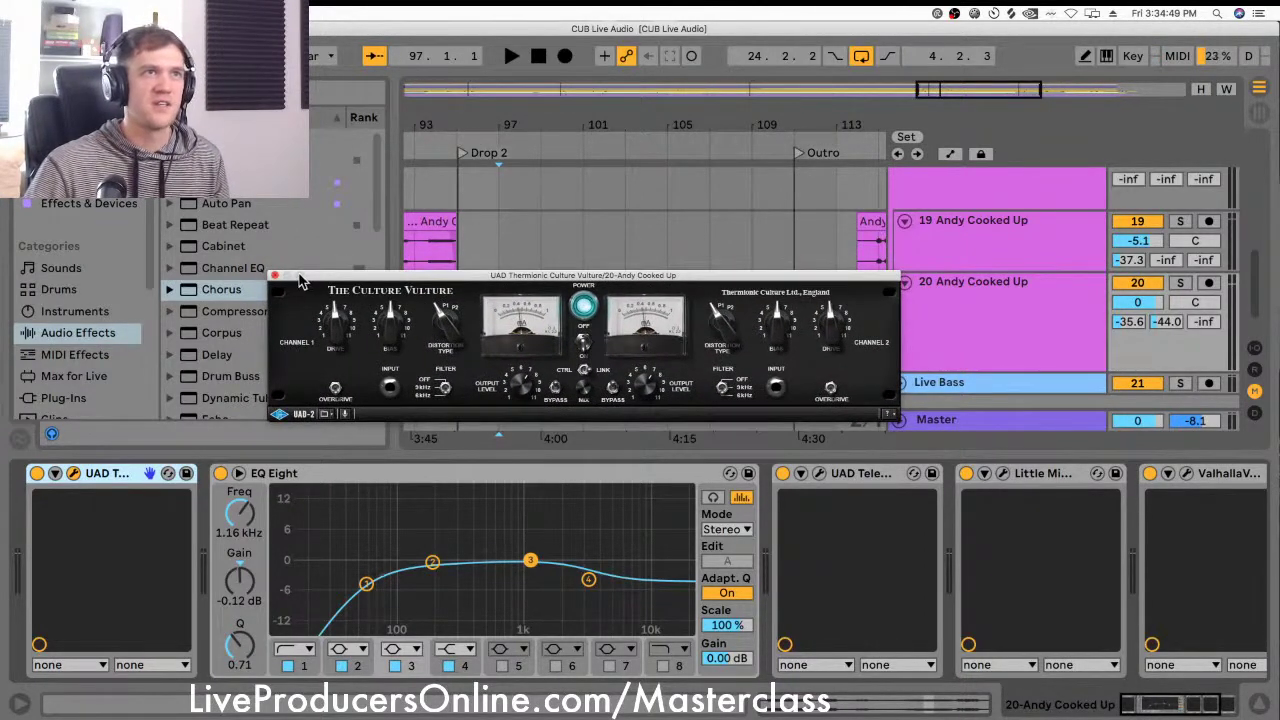
left_click_drag(300, 282, 306, 290)
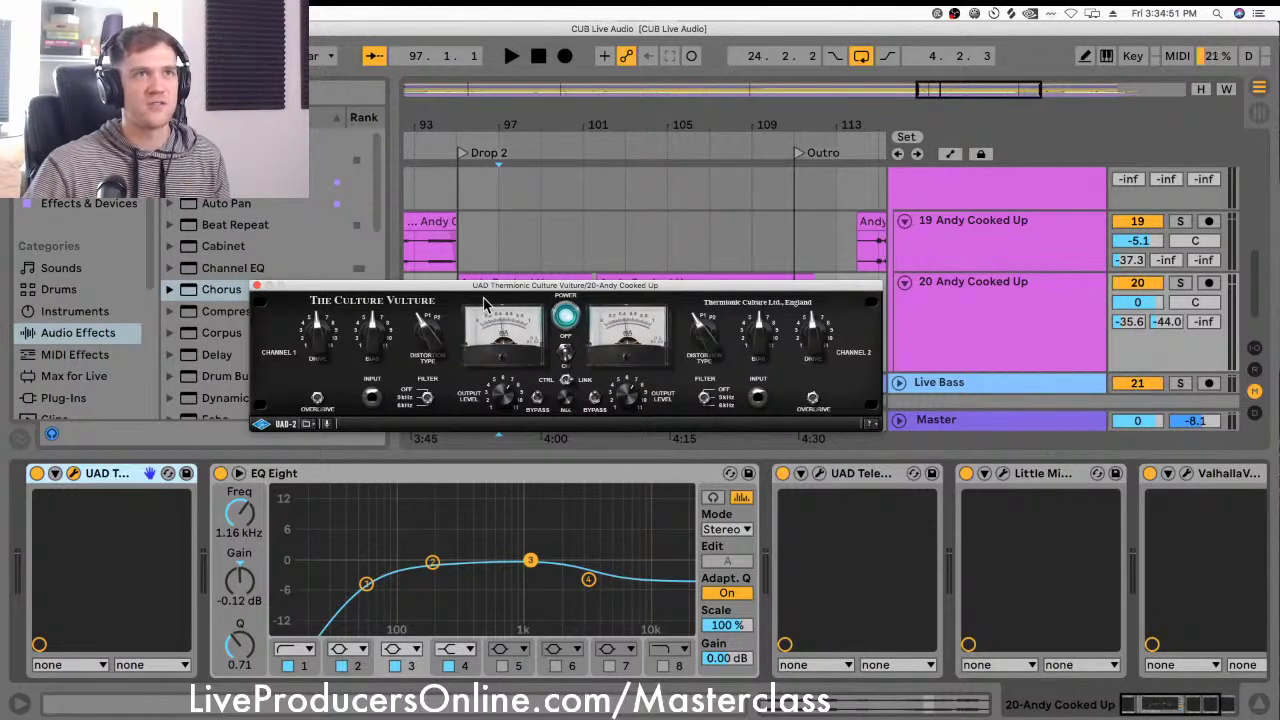
left_click_drag(484, 303, 479, 279)
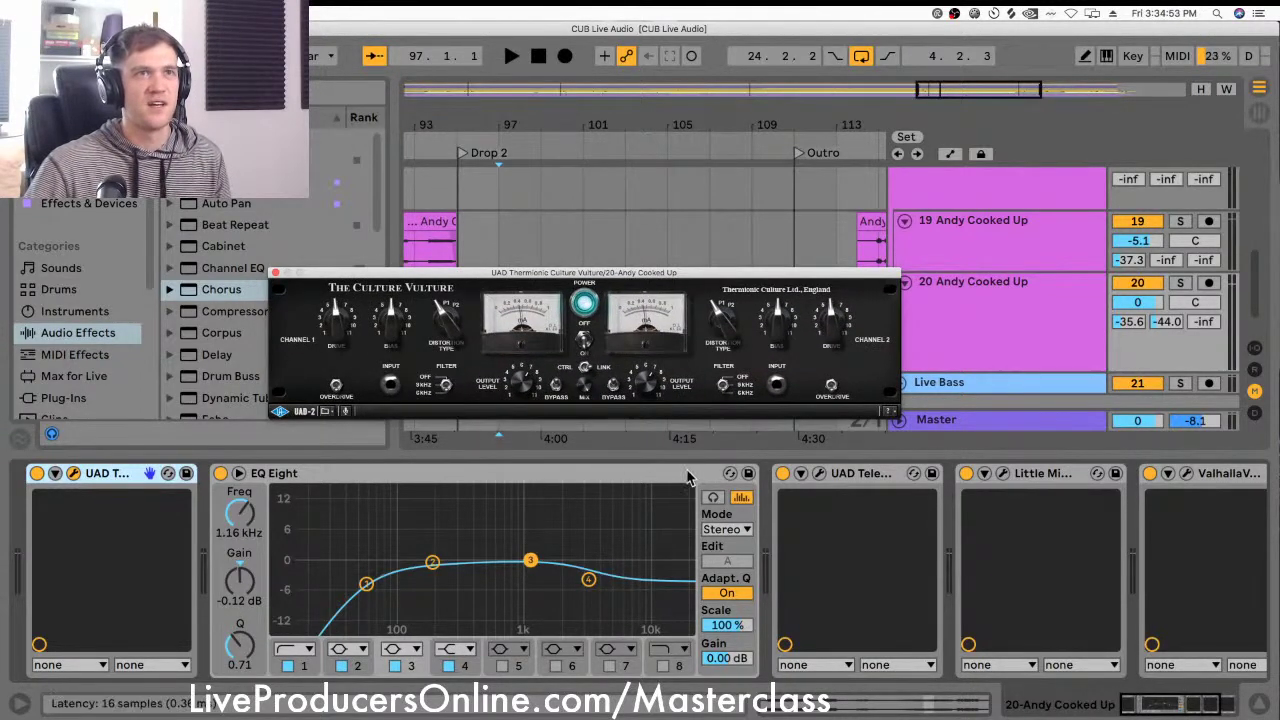
left_click_drag(846, 280, 821, 393)
Step: Play track 20 soloed from bar 97 and compare the sound with the Culture Vulture bypassed and enabled
key("space")
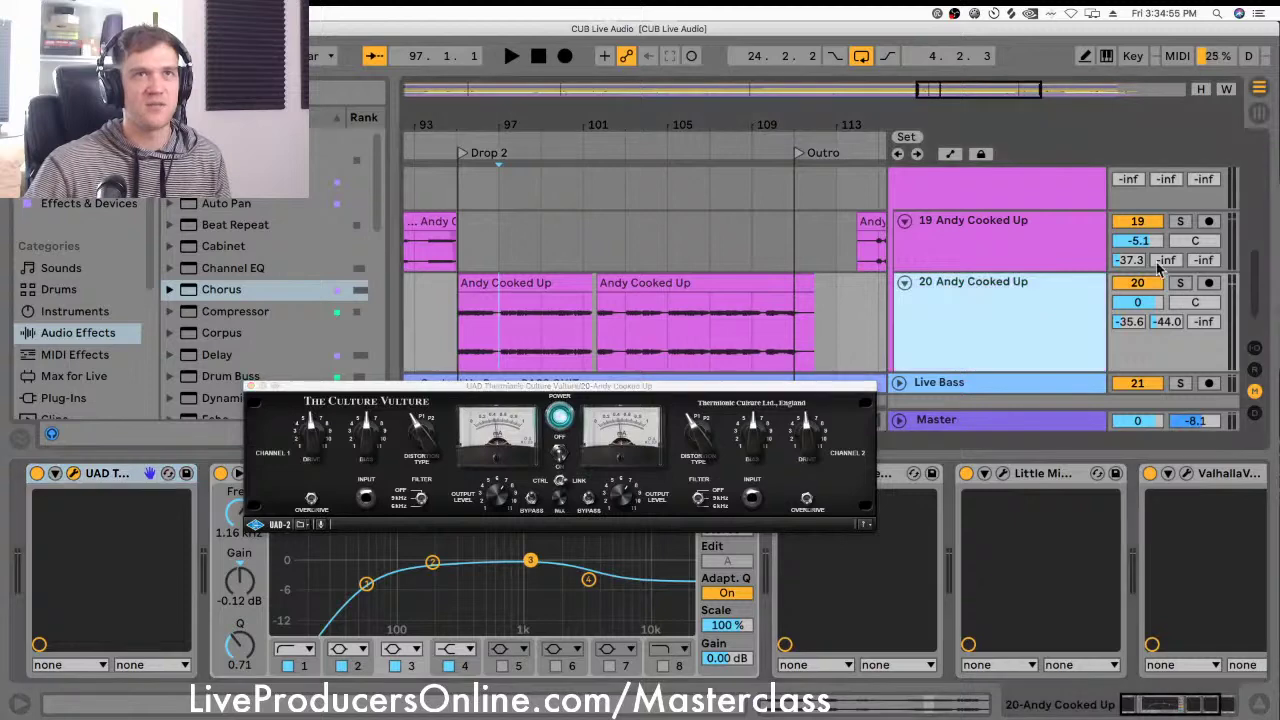
left_click(1180, 283)
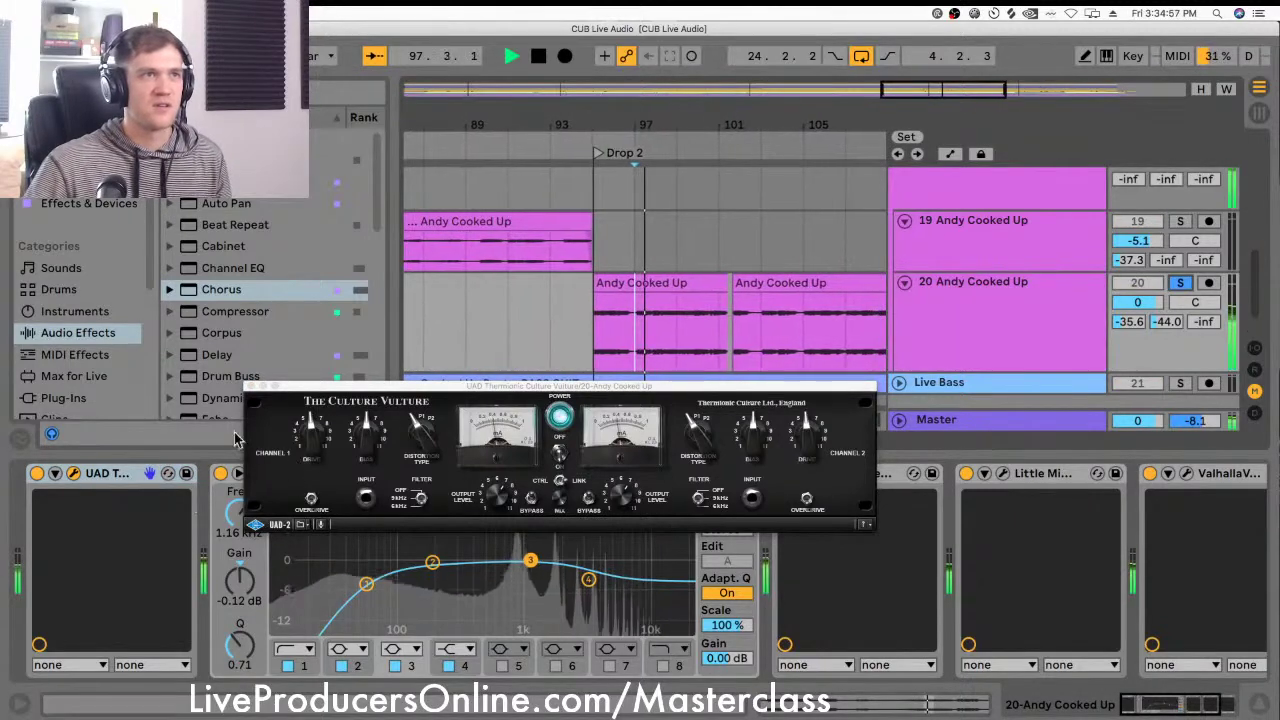
left_click(255, 386)
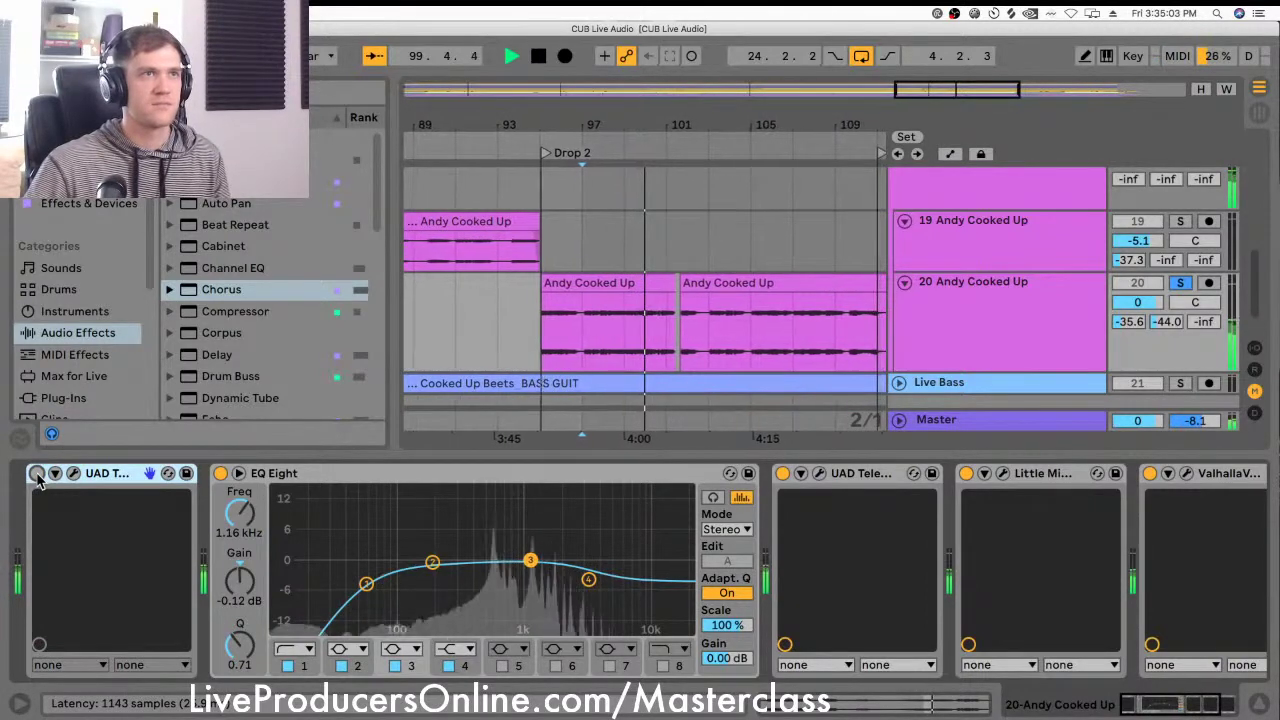
left_click(73, 474)
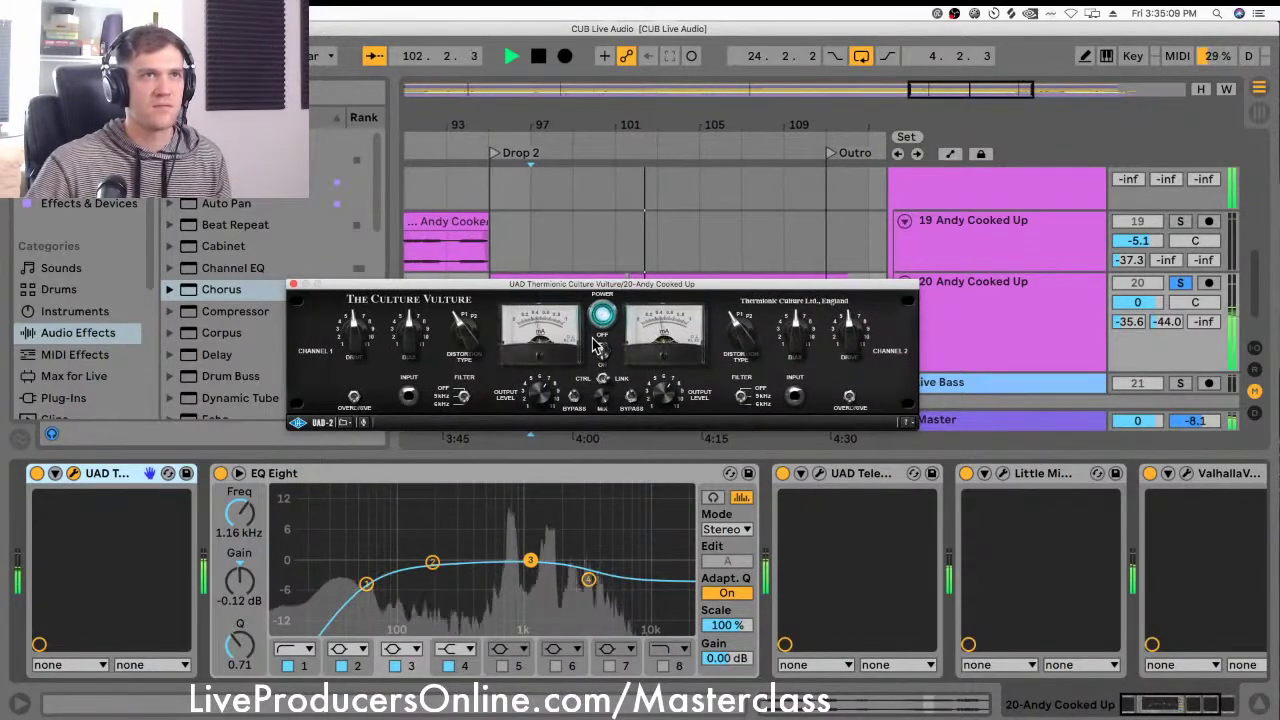
key("space")
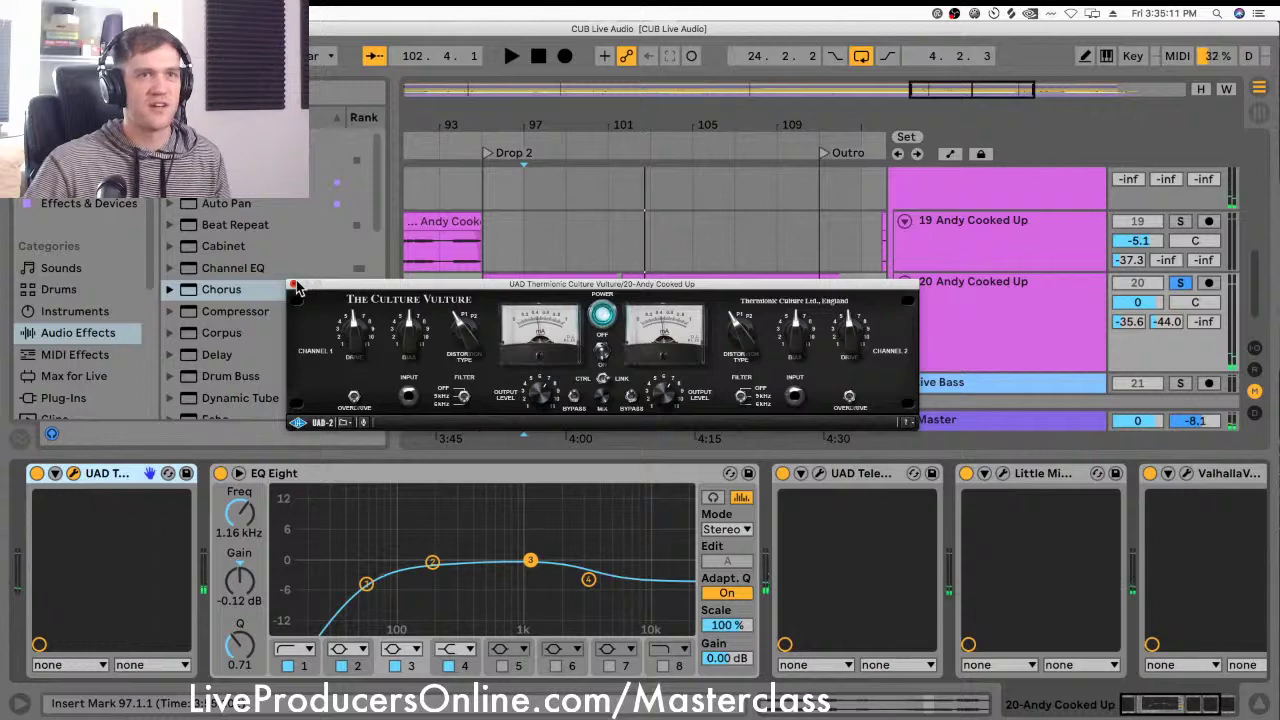
left_click(294, 285)
Step: Set EQ Eight band 4 on track 20 to -5.58 dB at 3.59 kHz and audition the second Drop 2 clip
left_click(553, 281)
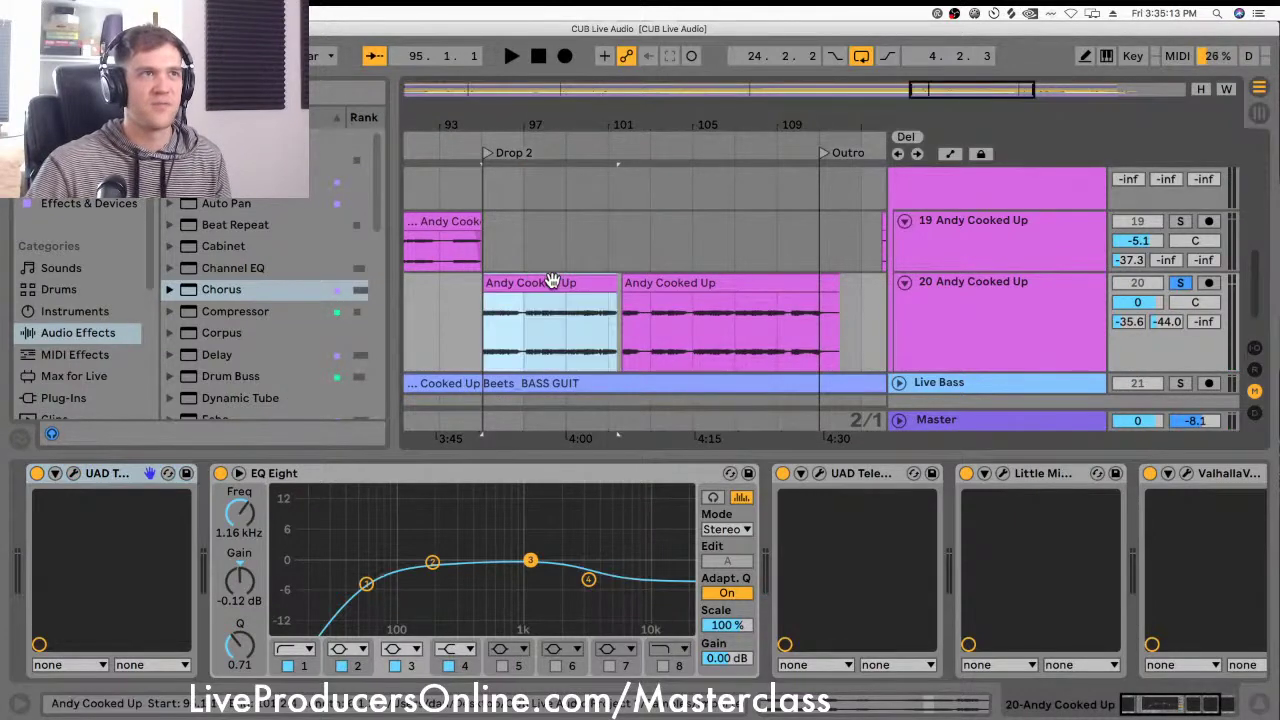
scroll(600, 297, "right", 3)
left_click(531, 283)
scroll(531, 314, "right", 2)
scroll(832, 630, "right", 1)
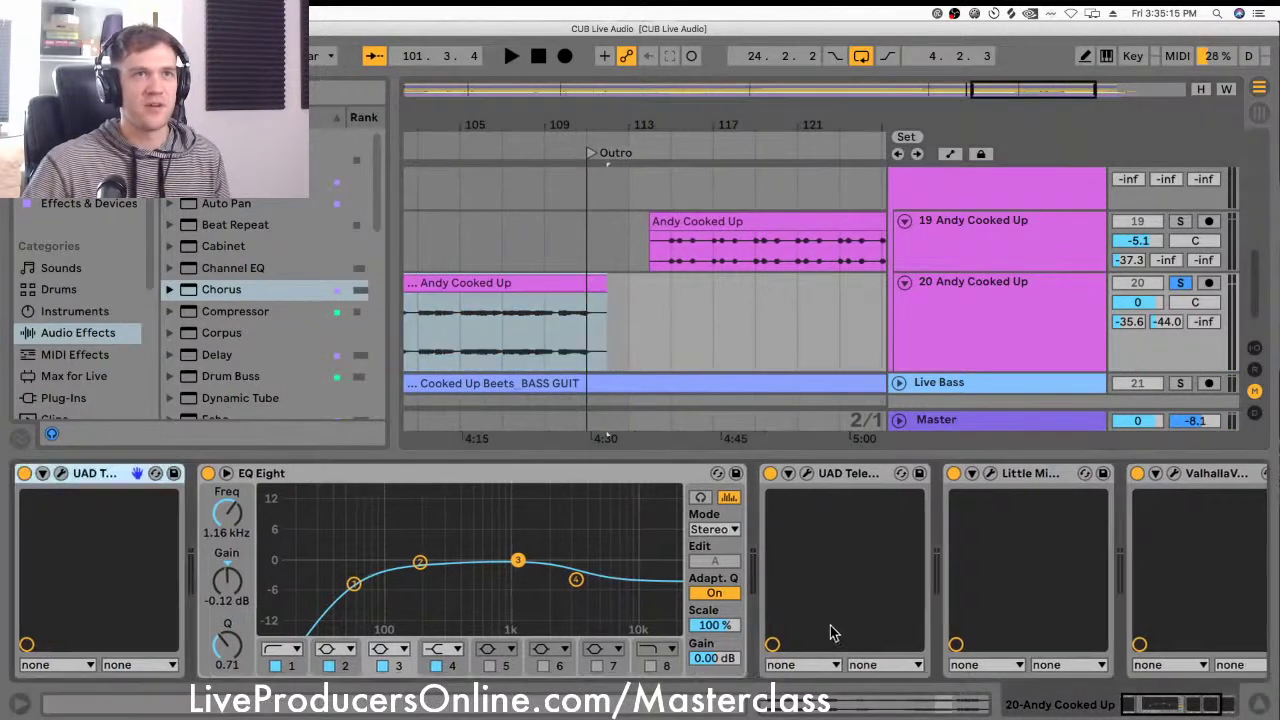
scroll(760, 615, "right", 2)
left_click(362, 487)
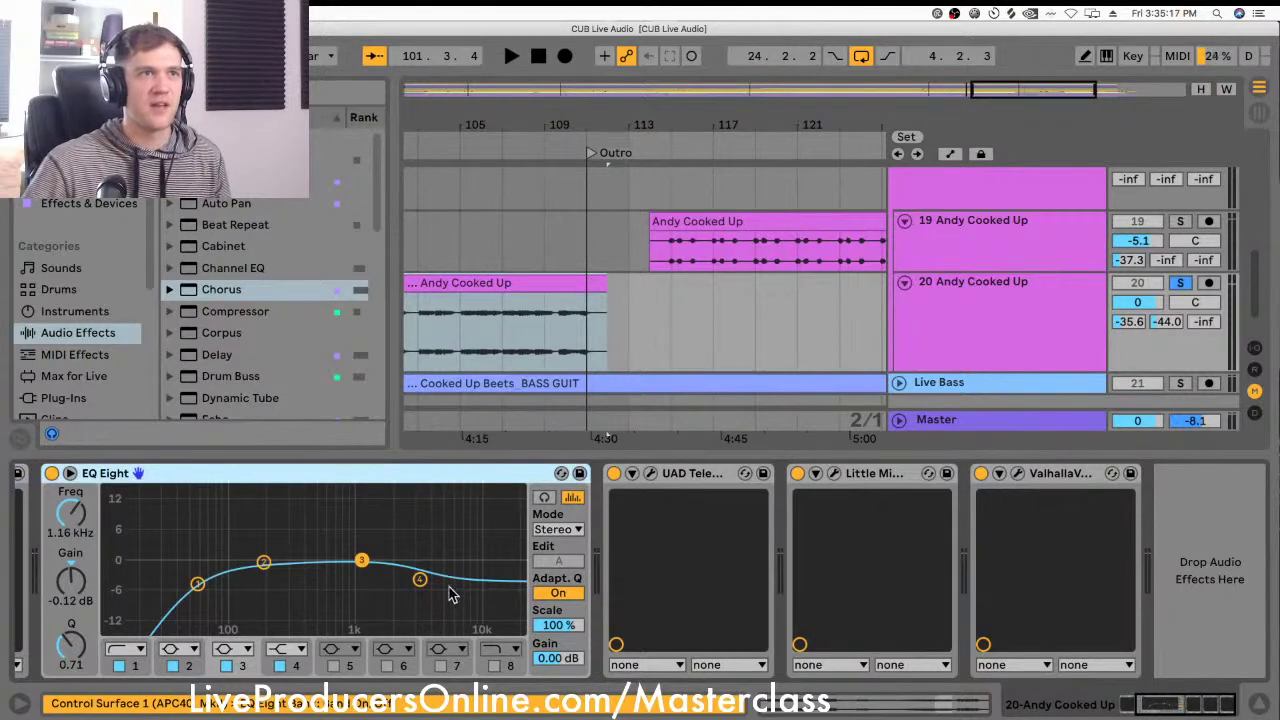
mouse_move(427, 592)
left_mouse_down()
mouse_move(426, 531)
mouse_move(423, 586)
left_mouse_up()
key("space")
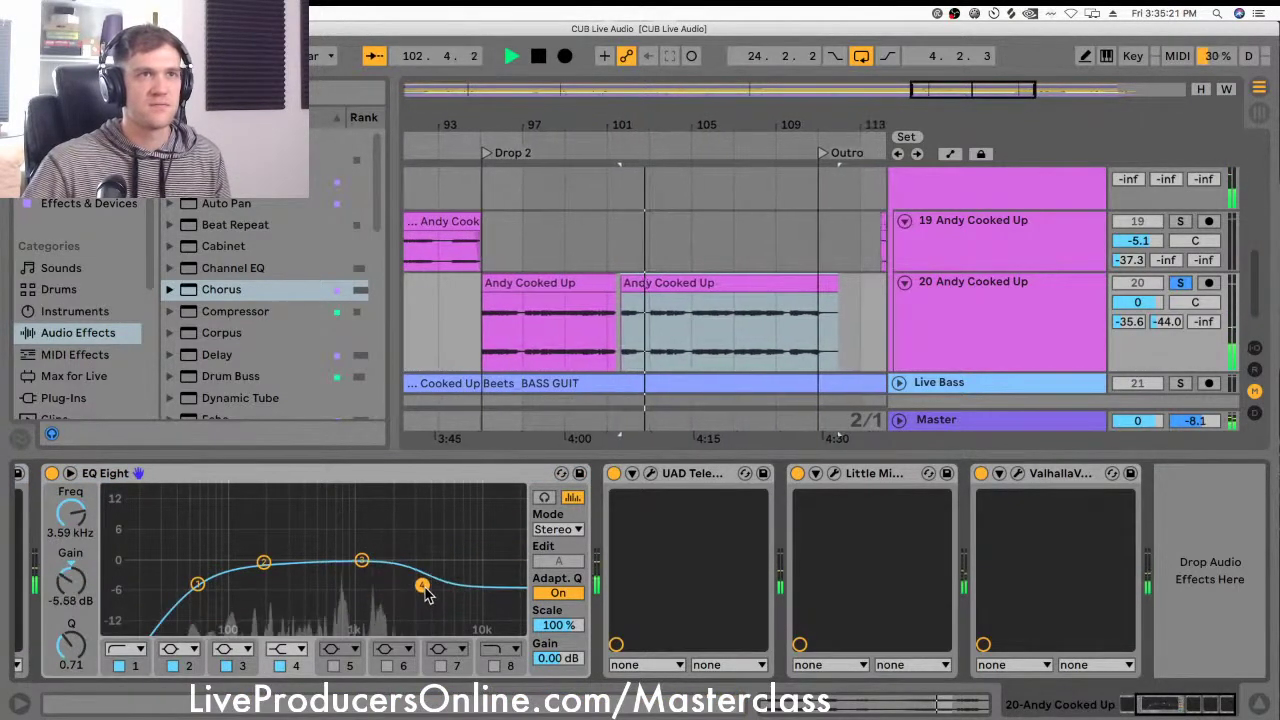
key("space")
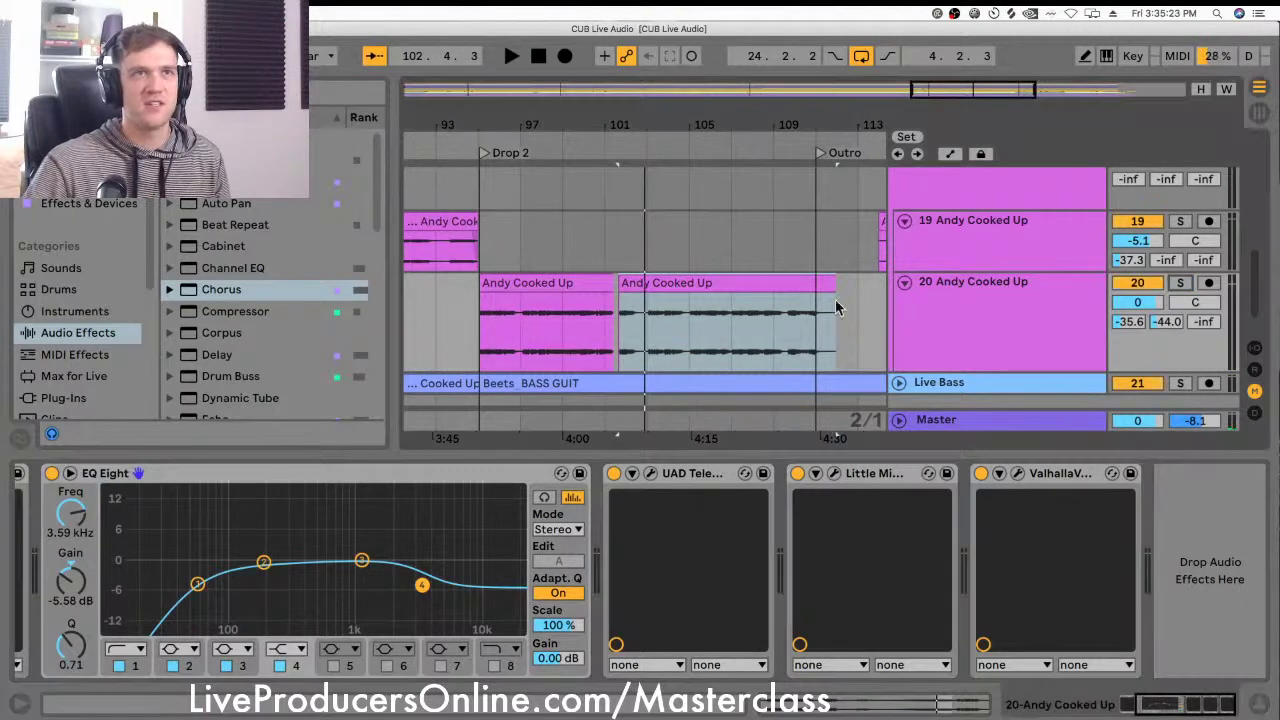
Step: Locate the LEAD KEYS stem on track 13 and unfold the track to show its waveform
scroll(563, 294, "up", 10)
scroll(563, 300, "up", 3)
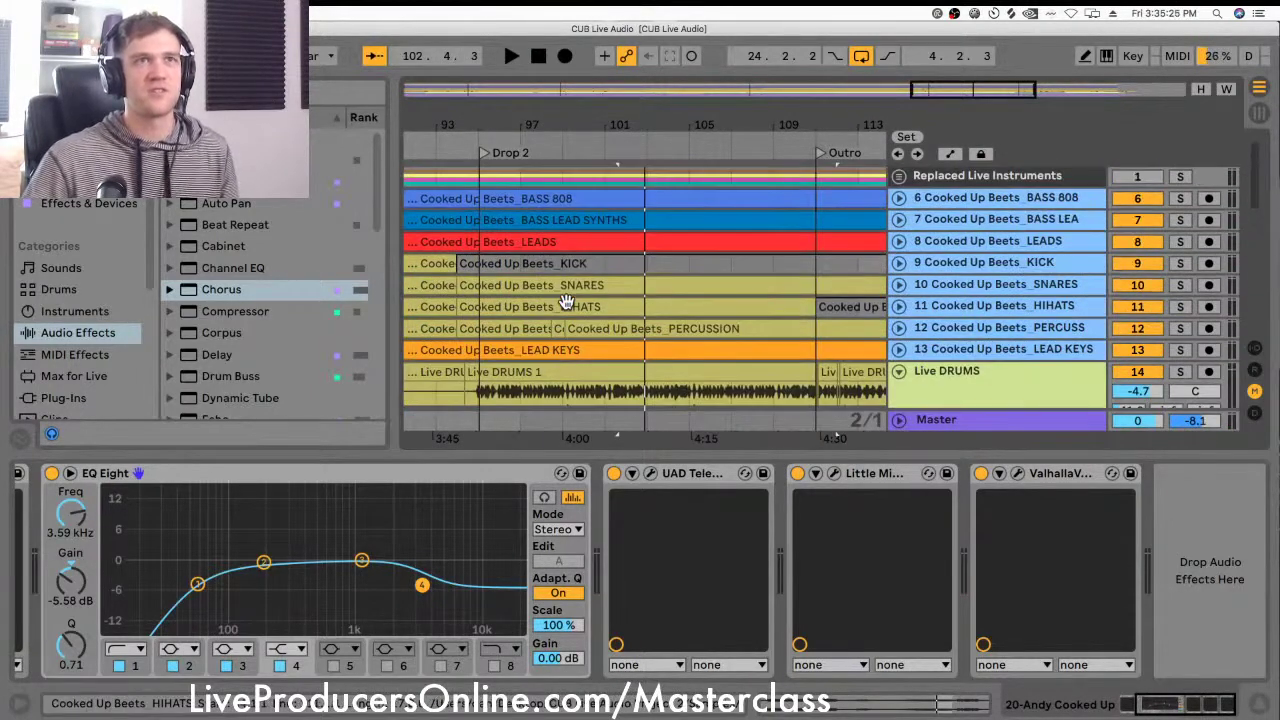
scroll(750, 322, "down", 1)
left_click(899, 326)
scroll(907, 335, "down", 2)
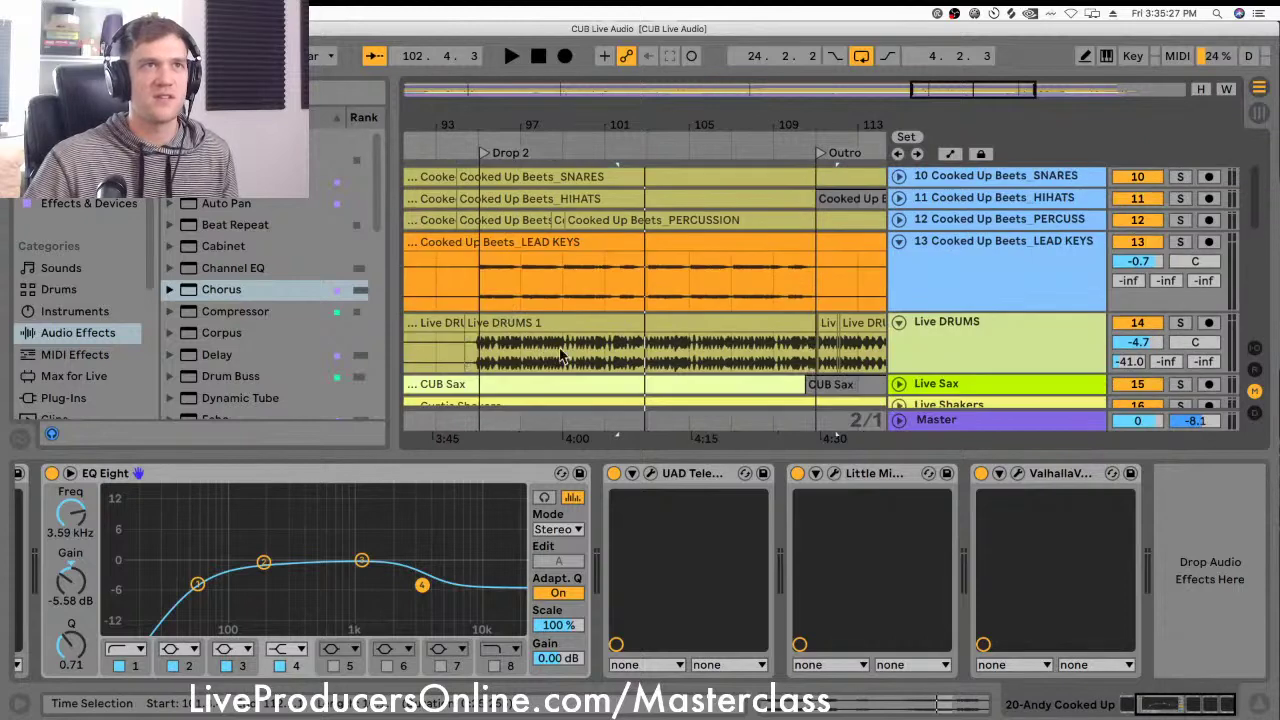
Step: Audition the LEAD KEYS stem soloed from Drop 2, and set its track volume to -1.5 dB
left_click(488, 274)
left_click(1180, 246)
key("space")
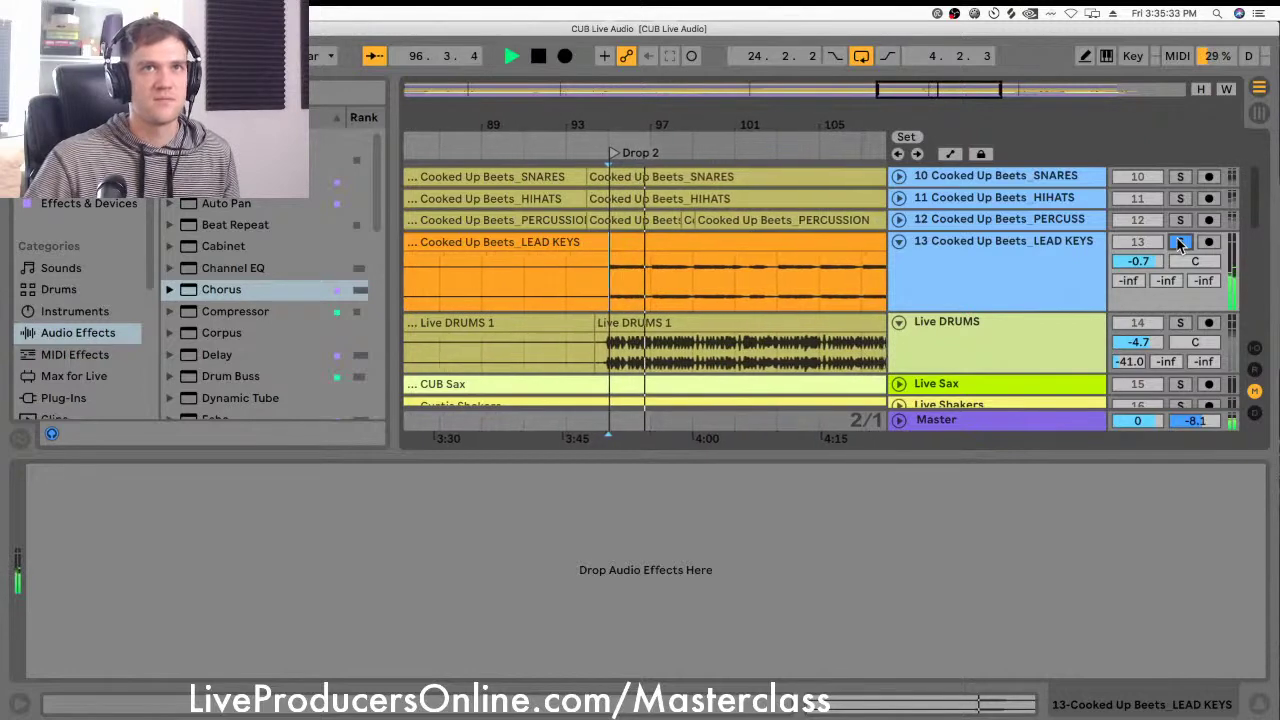
key("space")
left_click(1180, 244)
left_click(1150, 262)
Step: Play the full mix from track 20's first Drop 2 clip with track 20's effects shown
scroll(702, 296, "down", 10)
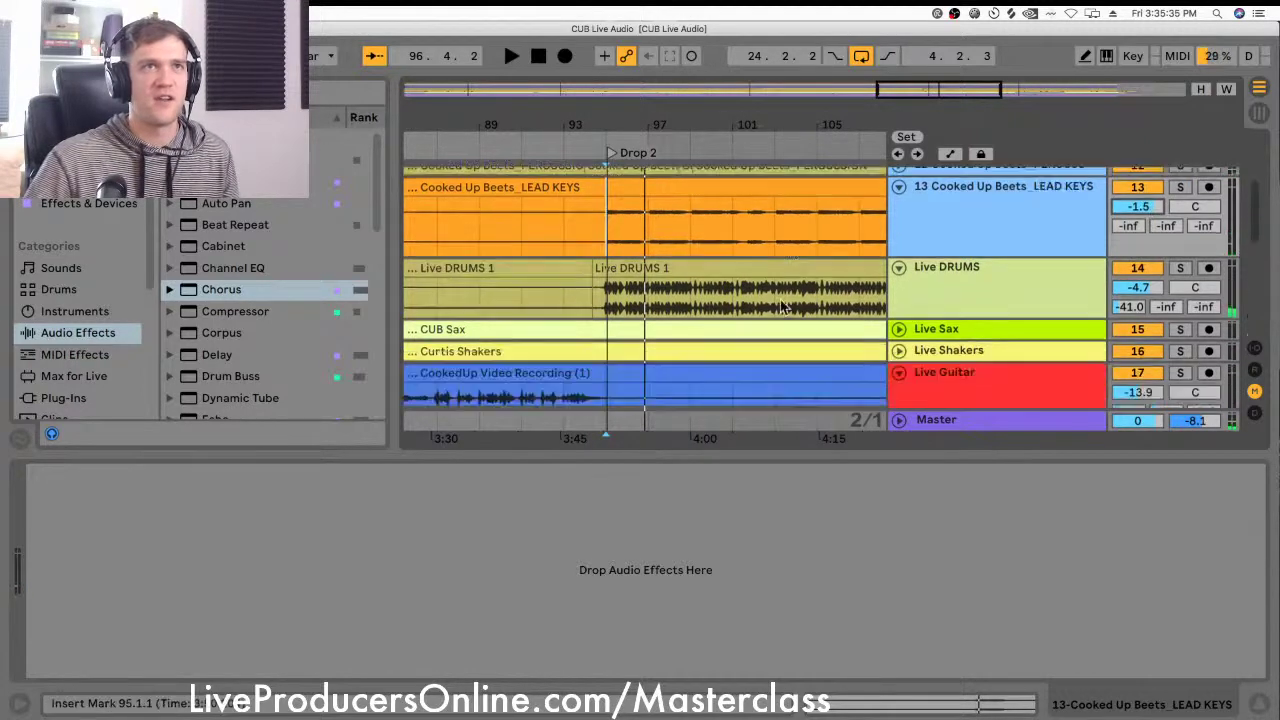
left_click(702, 296)
left_click(1011, 275)
key("space")
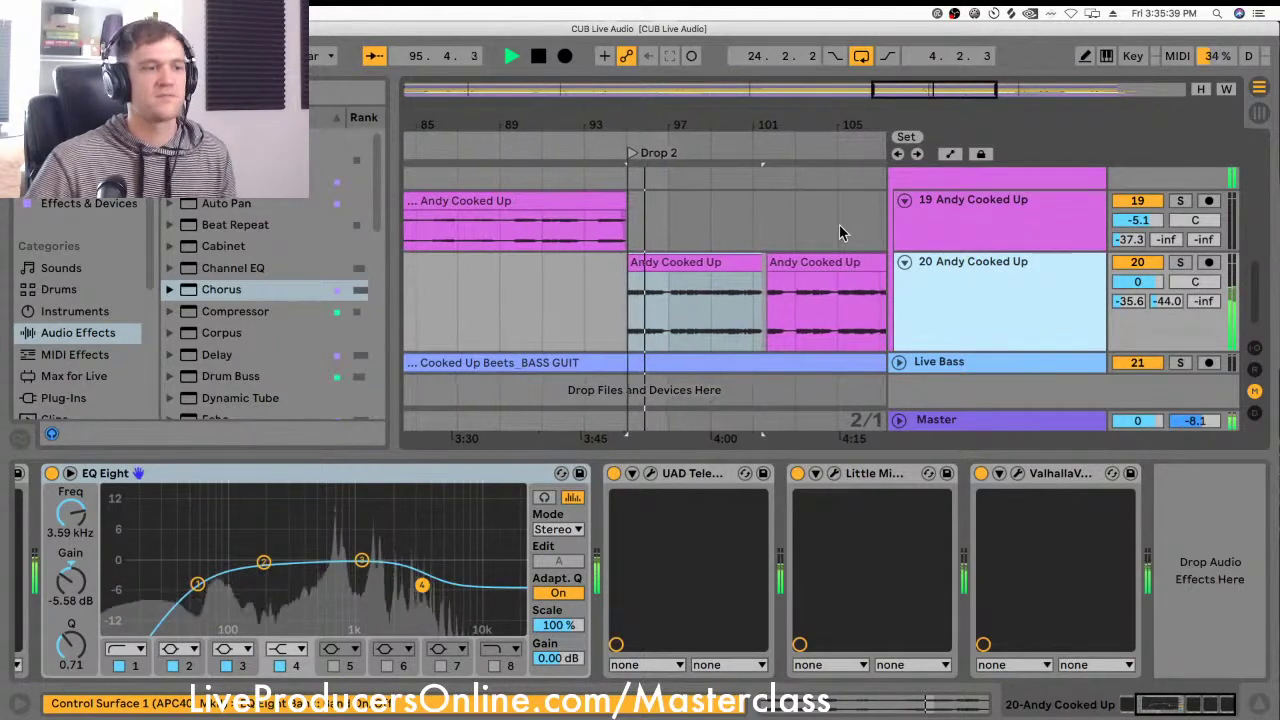
left_click_drag(810, 120, 594, 75)
Step: Open ValhallaVintageVerb on track 20 during playback and set its reverb mix to 23.6 %
double_click(1020, 283)
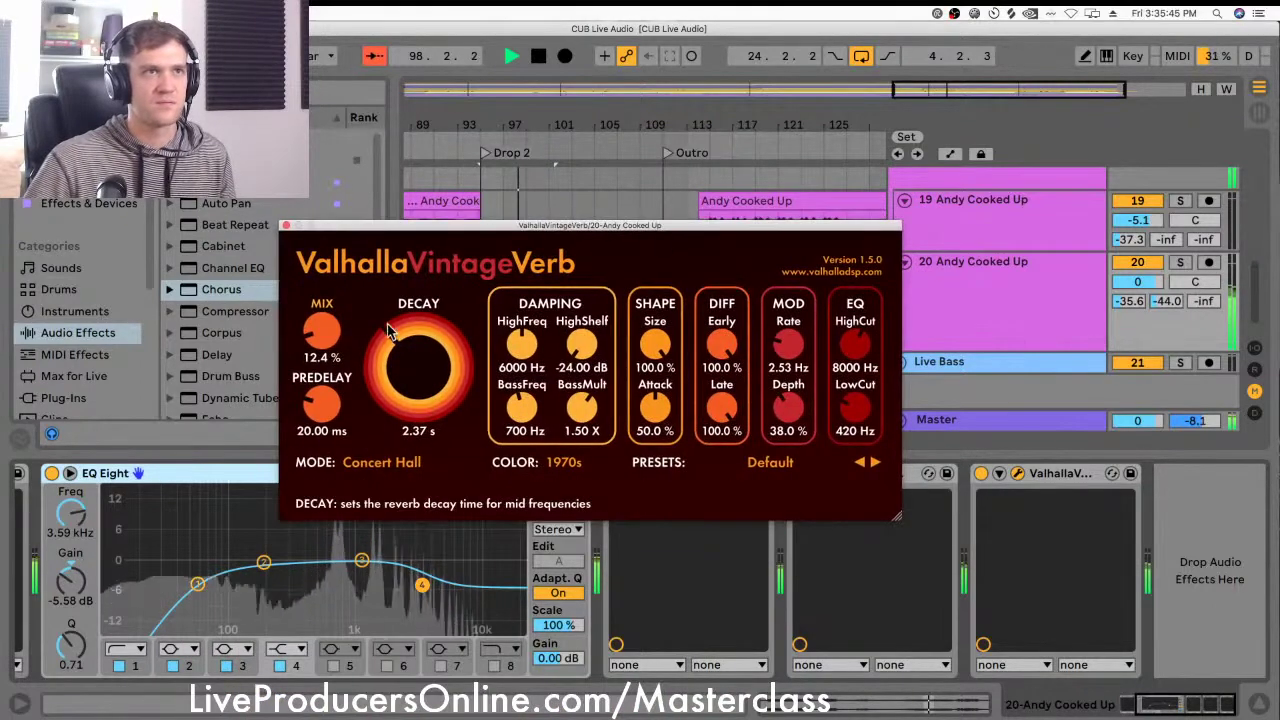
left_click_drag(331, 334, 347, 237)
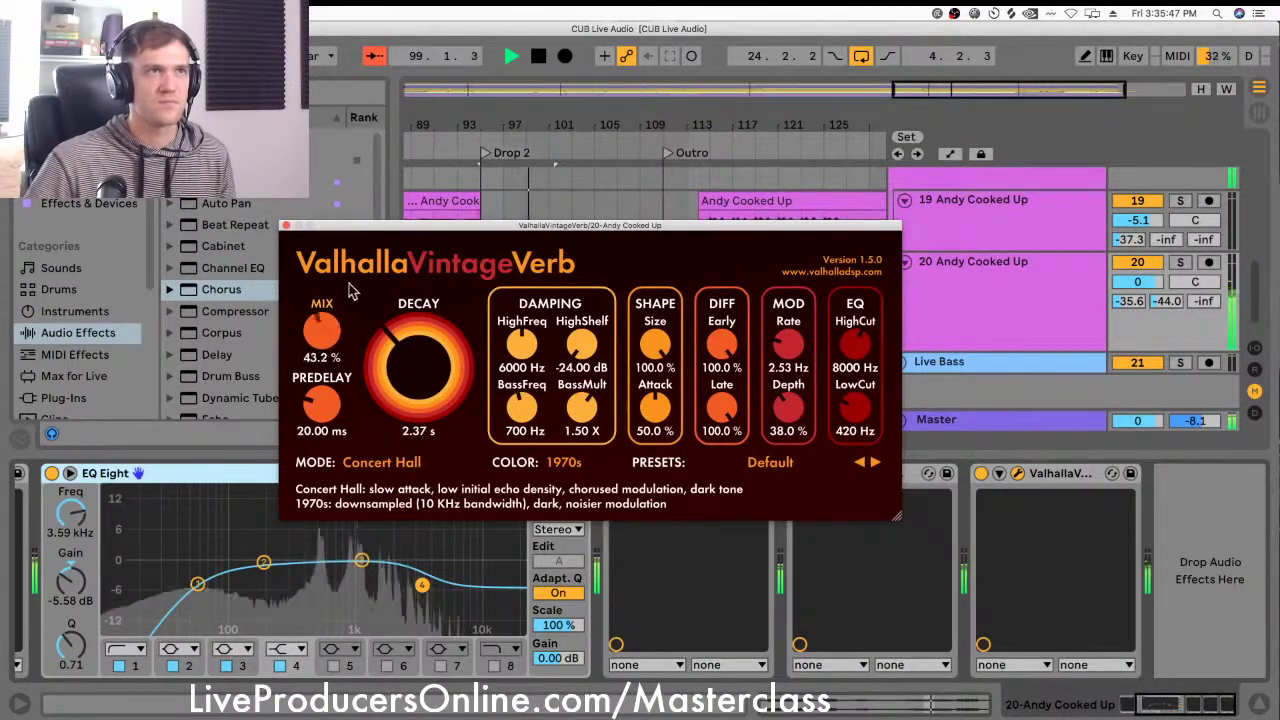
left_click_drag(368, 231, 327, 418)
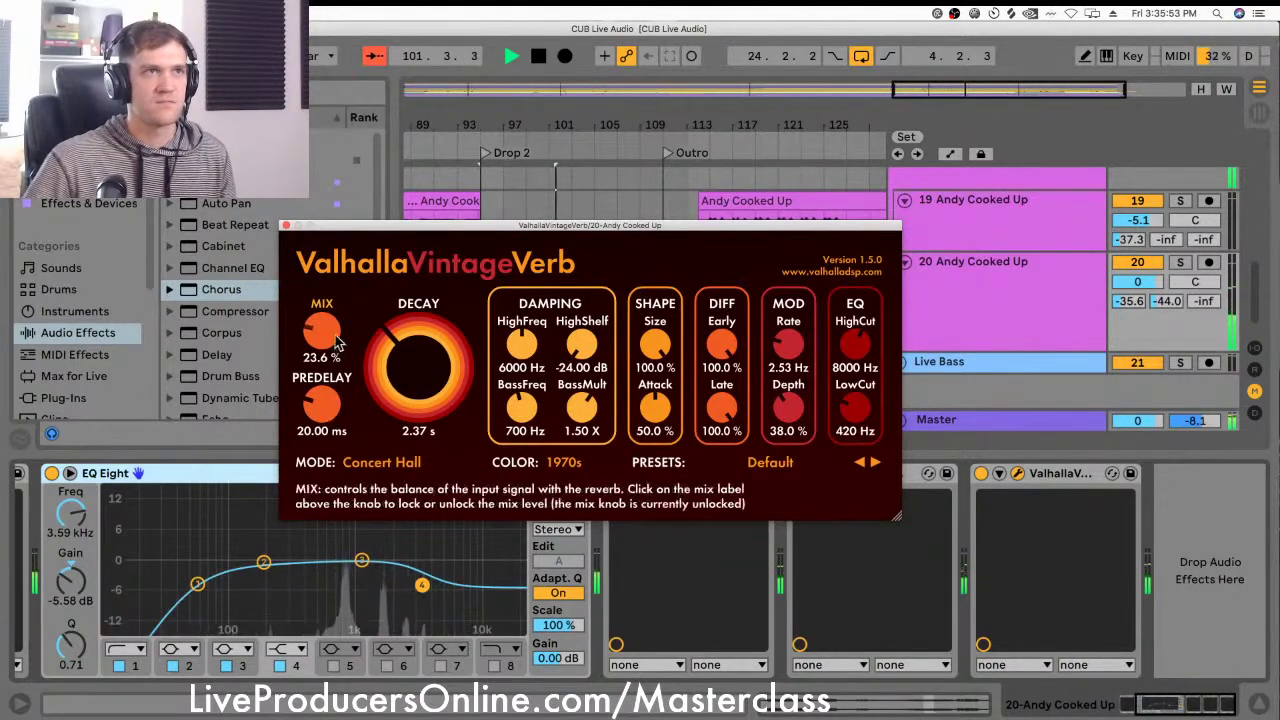
key("space")
left_click(287, 228)
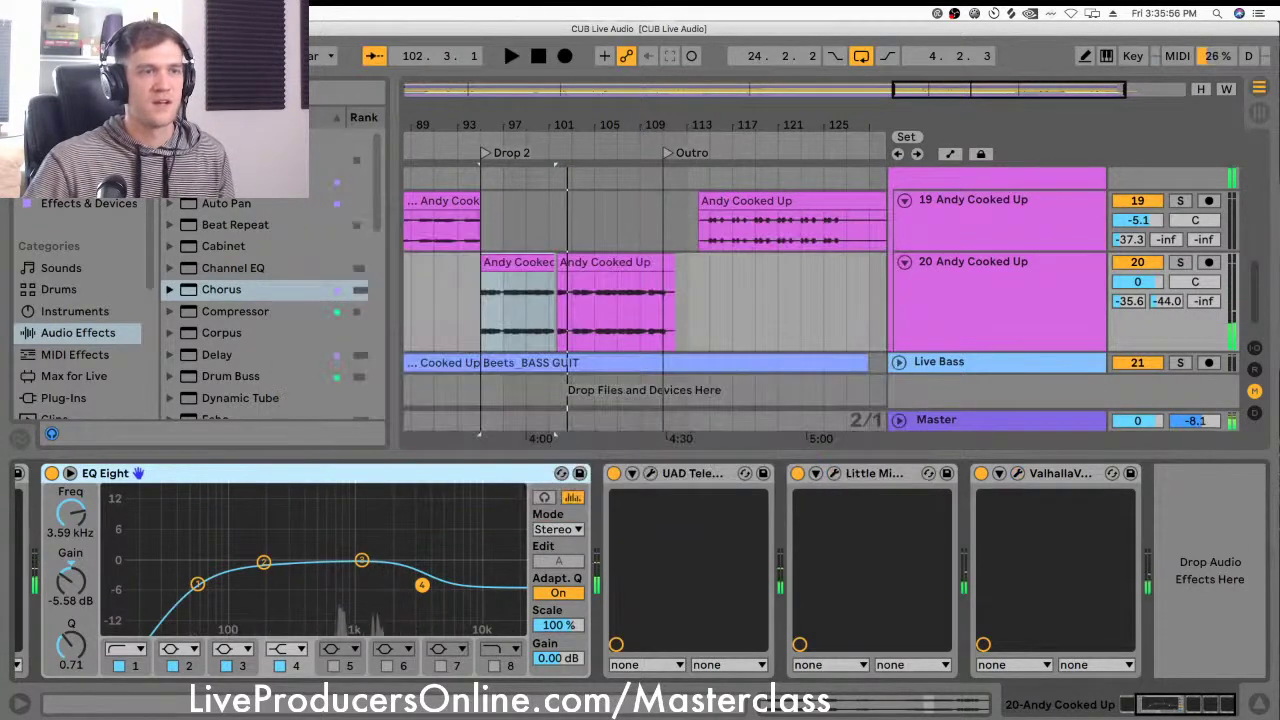
Step: Adjust track 20's ValhallaVintageVerb, setting the decay to 2.72 s, the high cut to 7460 Hz and the mix to 18.8 %
left_click(1018, 473)
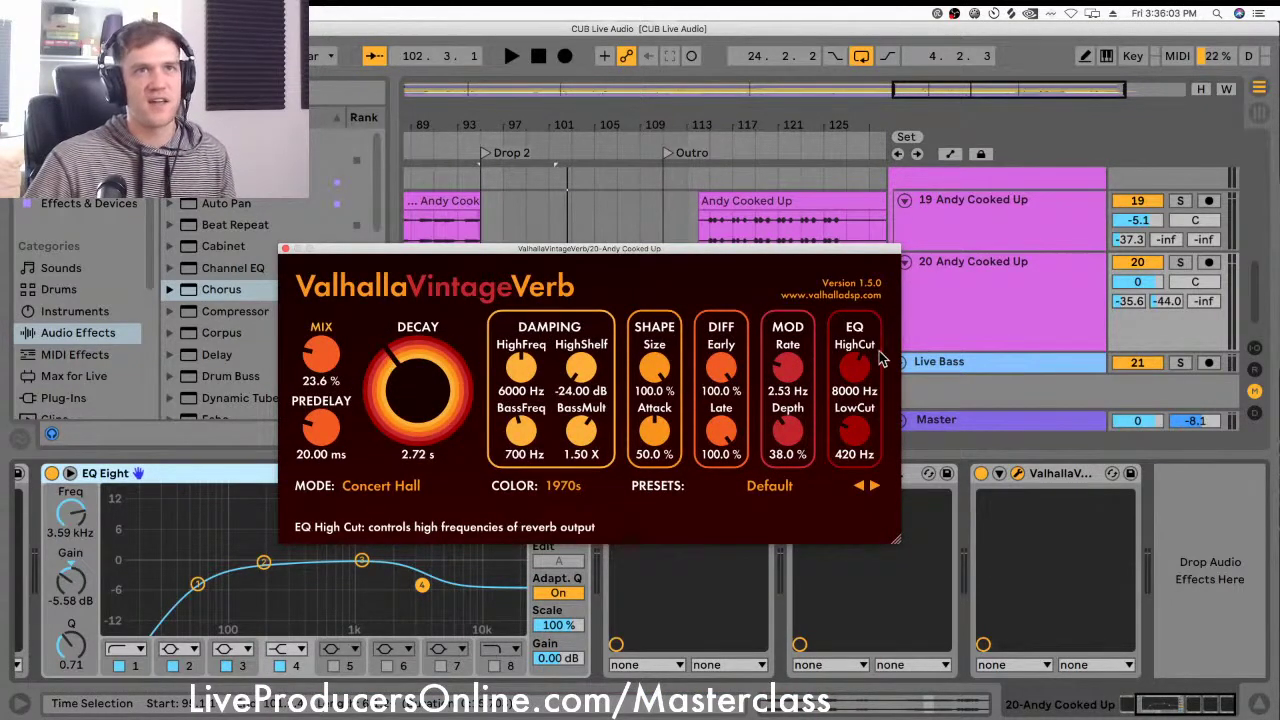
scroll(866, 437, "up", 1)
scroll(866, 437, "up", 1)
scroll(860, 368, "down", 2)
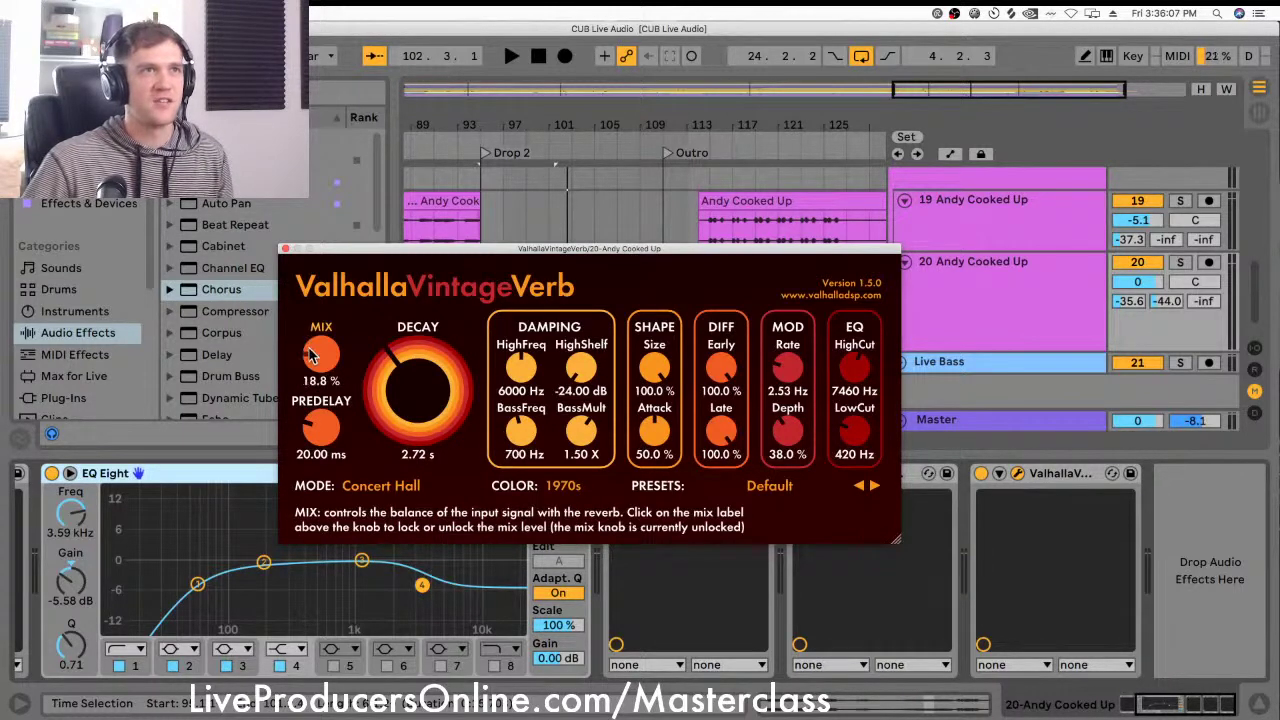
scroll(312, 355, "up", 2)
left_click(285, 249)
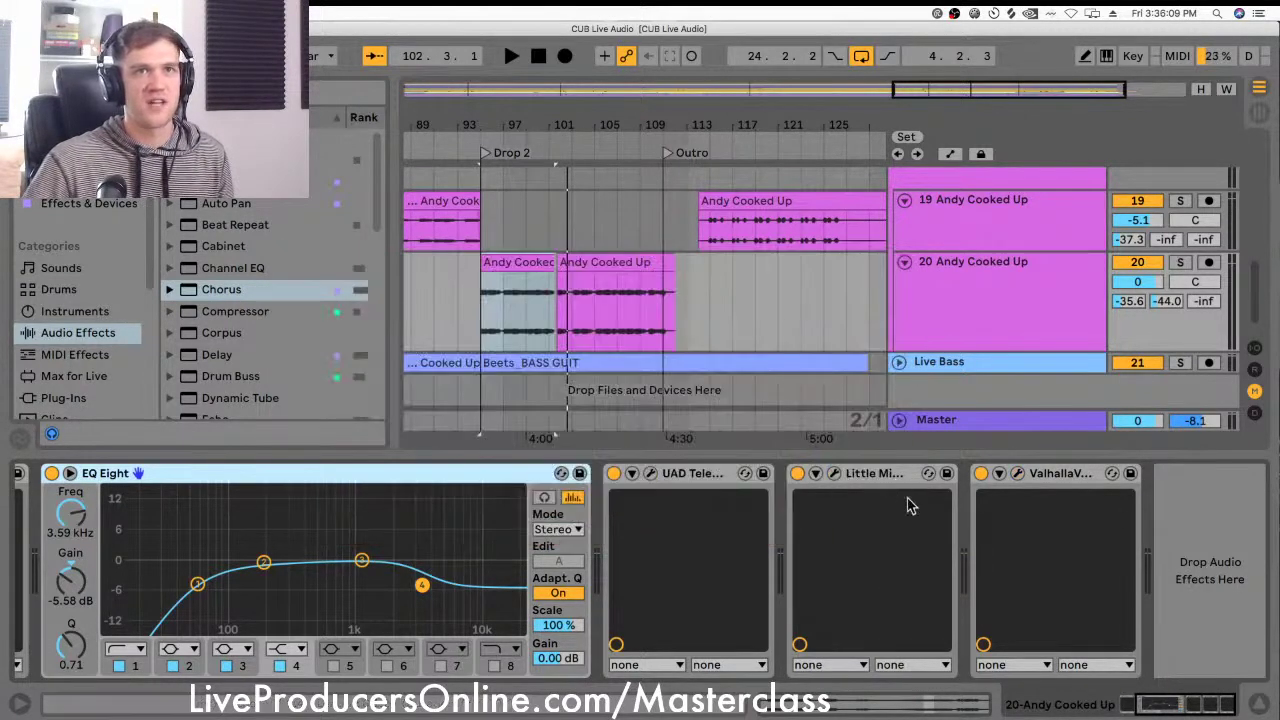
Step: Check the settings of the Little MicroShift and UAD Teletronix plug-ins on track 20
left_click(877, 480)
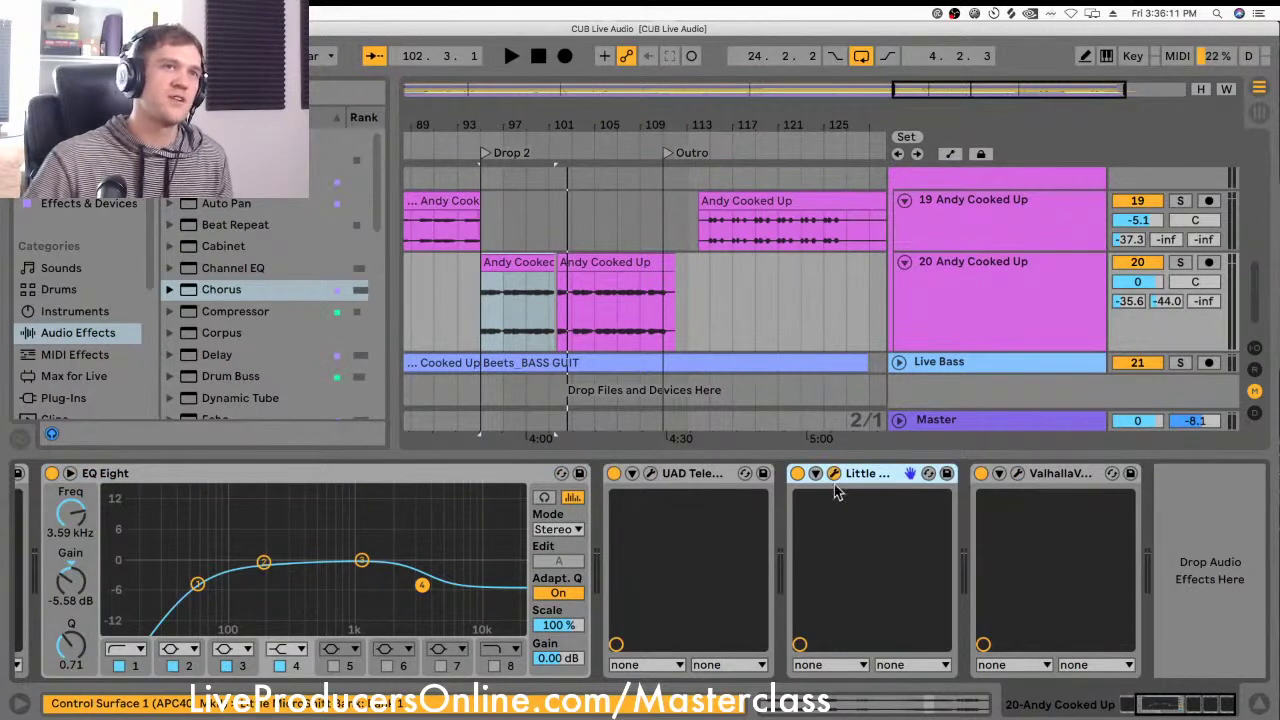
left_click(834, 473)
left_click_drag(378, 416, 709, 191)
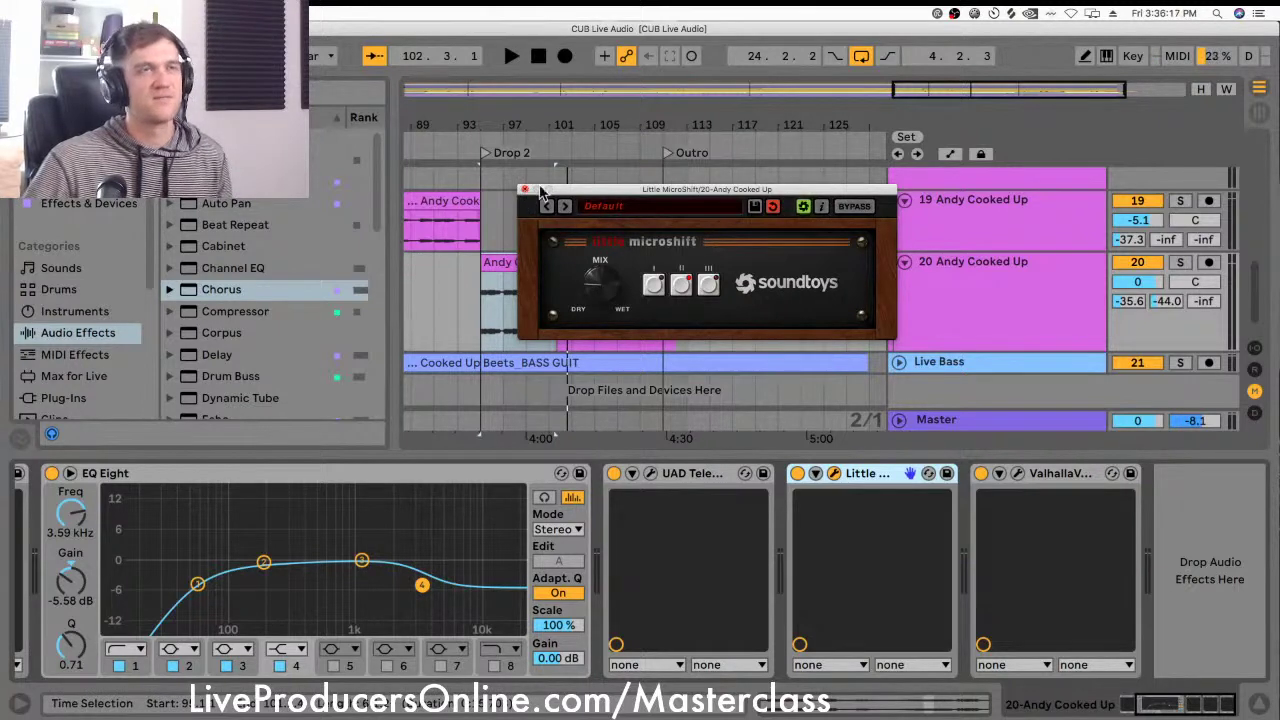
left_click_drag(540, 190, 503, 217)
left_click(487, 216)
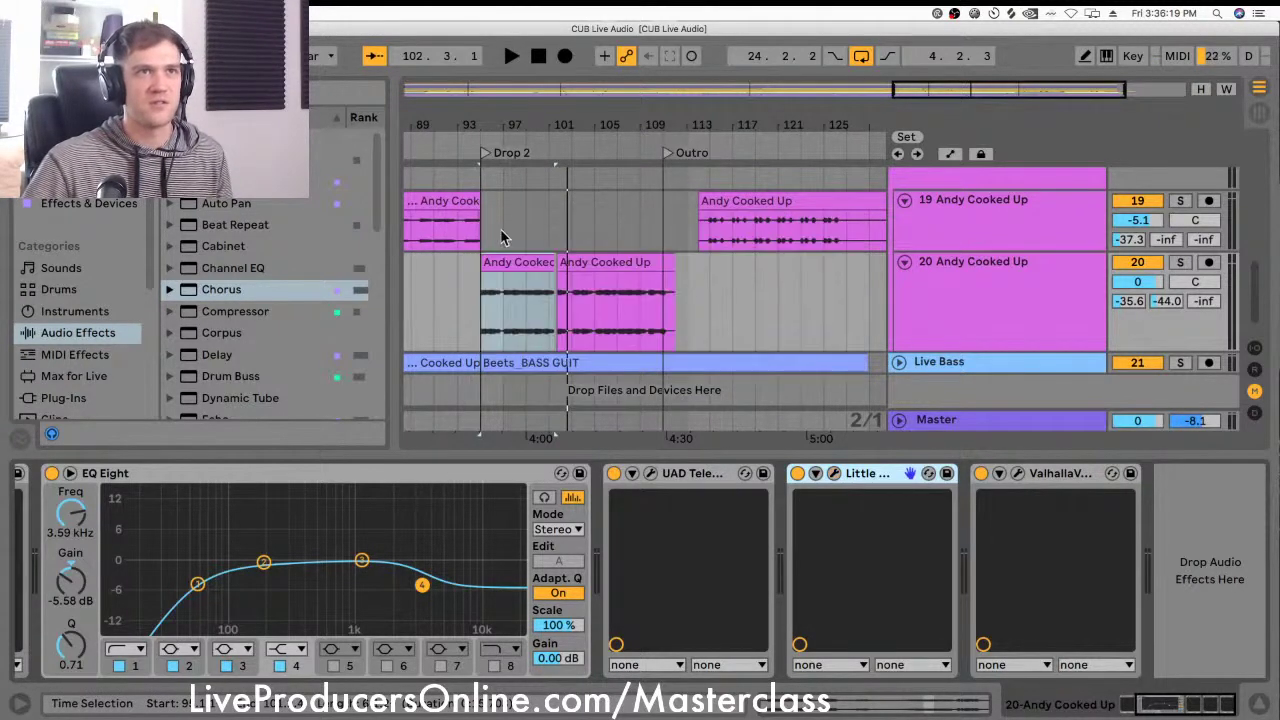
left_click(678, 476)
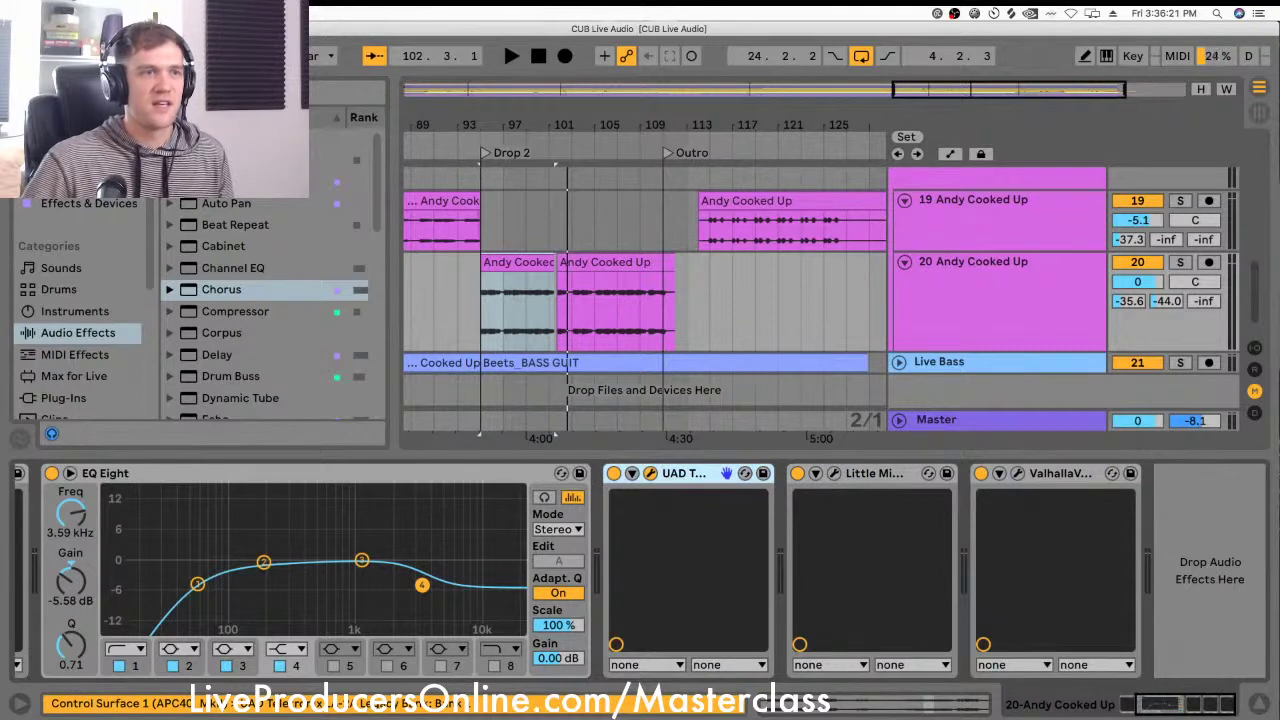
left_click(331, 261)
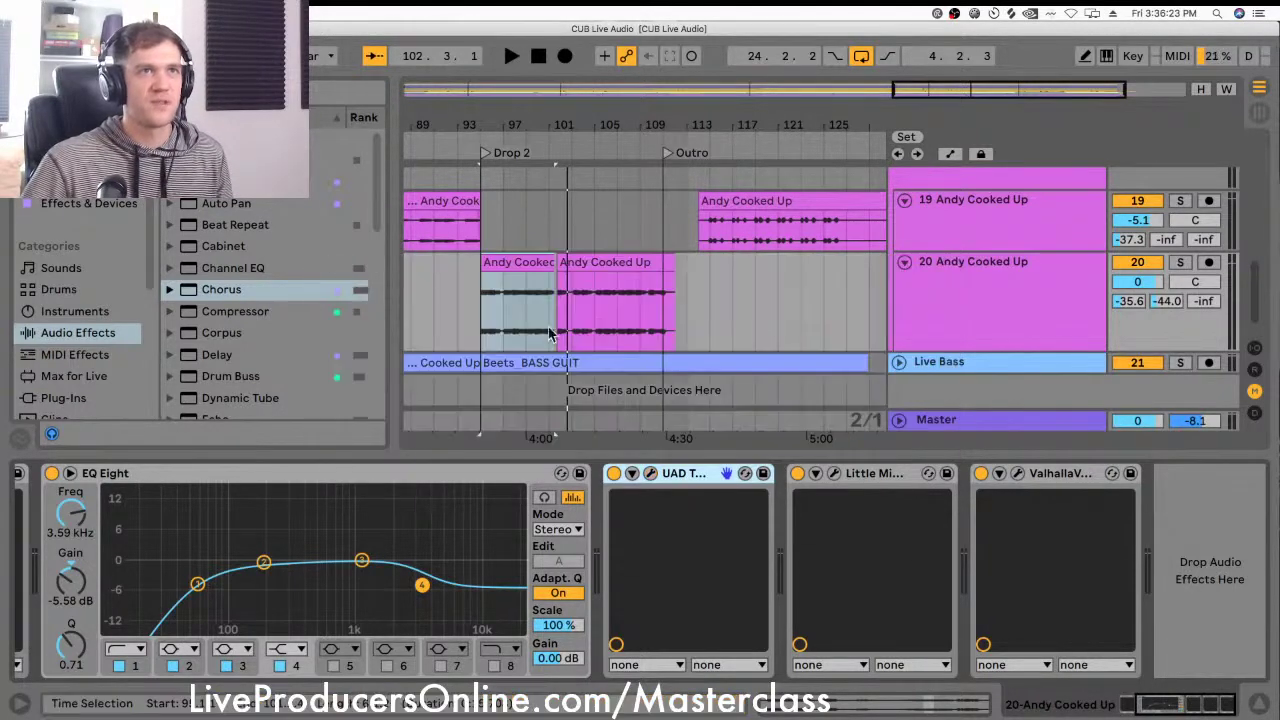
Step: Reduce the height of track 20 in the arrangement so that more tracks fit around it
scroll(771, 299, "down", 3)
left_click(948, 289)
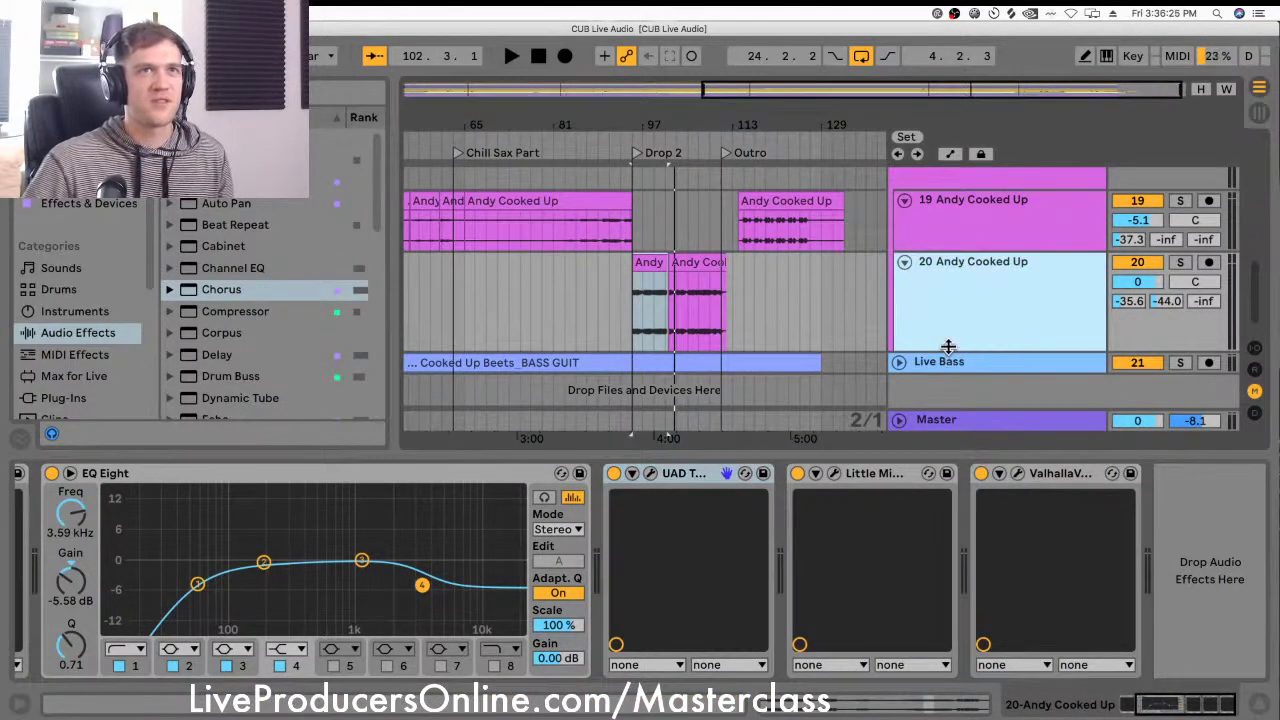
left_click_drag(948, 347, 951, 296)
scroll(758, 330, "up", 2)
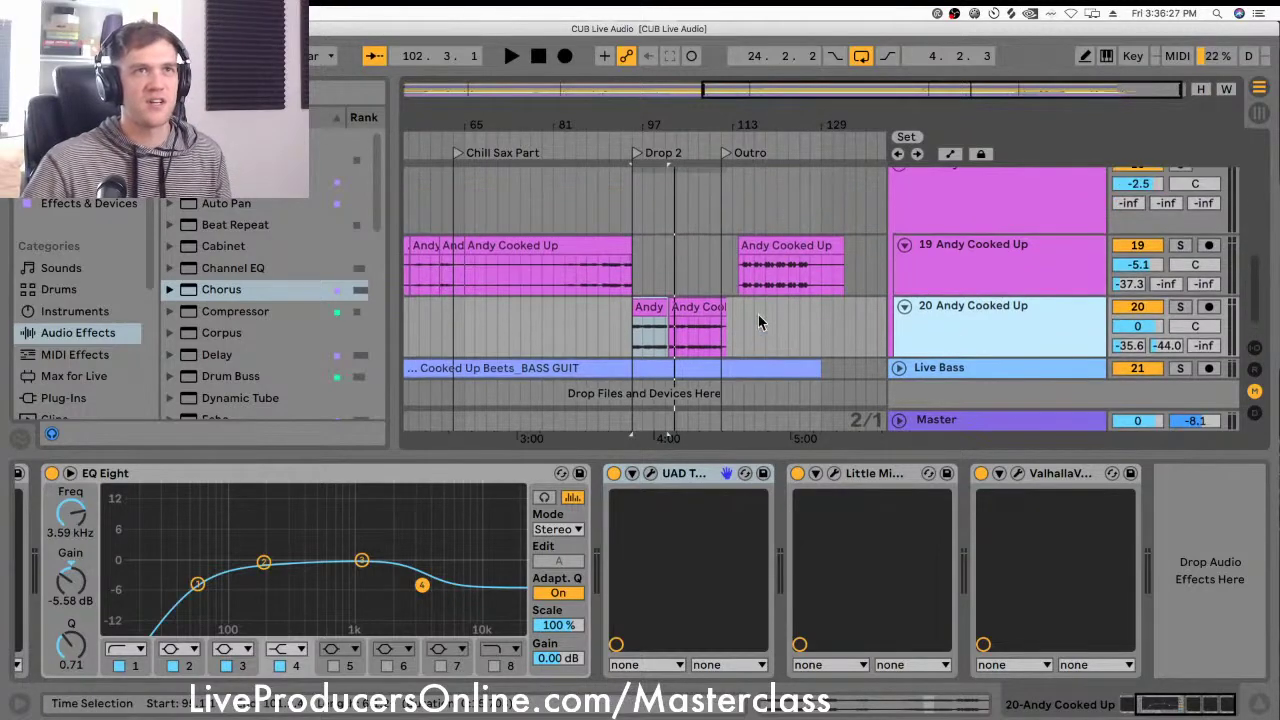
scroll(860, 318, "down", 1)
scroll(653, 377, "up", 4)
scroll(940, 342, "down", 4)
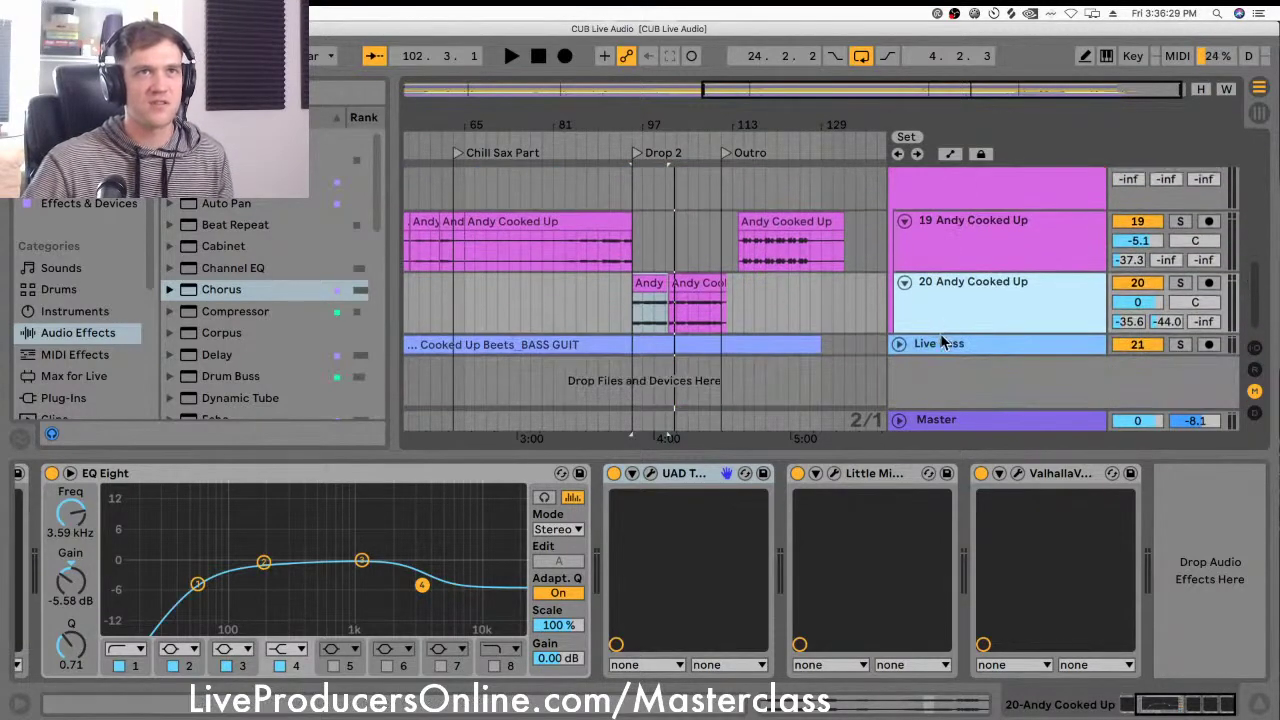
Step: Check the UAD Teletronix LA-2A settings on track 20, then close the plug-in window
key("Up")
key("Down")
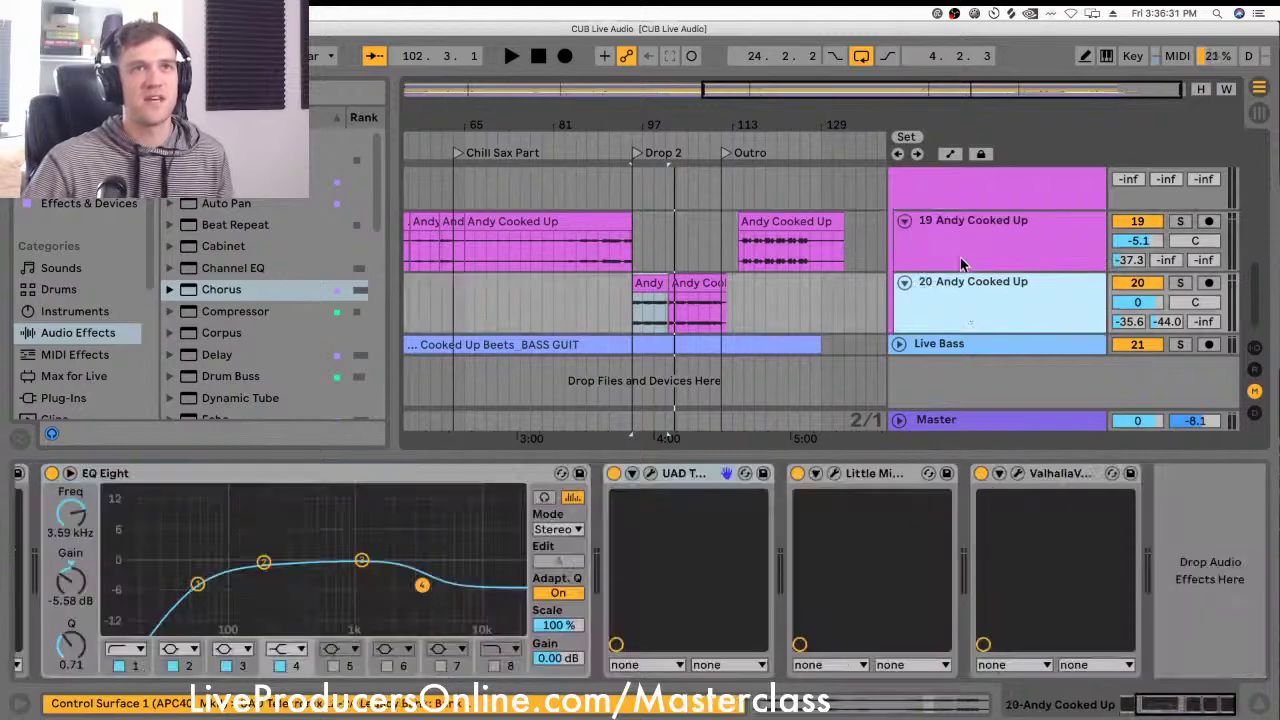
key("Up")
key("Down")
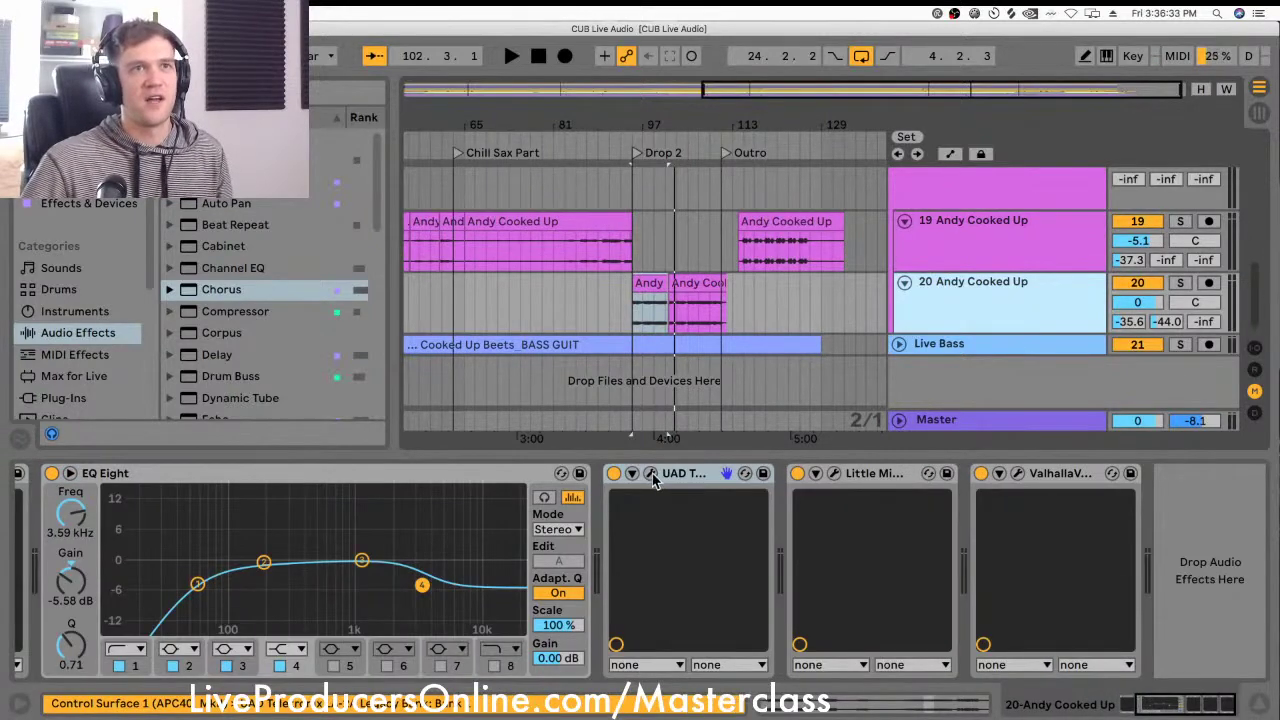
left_click_drag(605, 295, 609, 265)
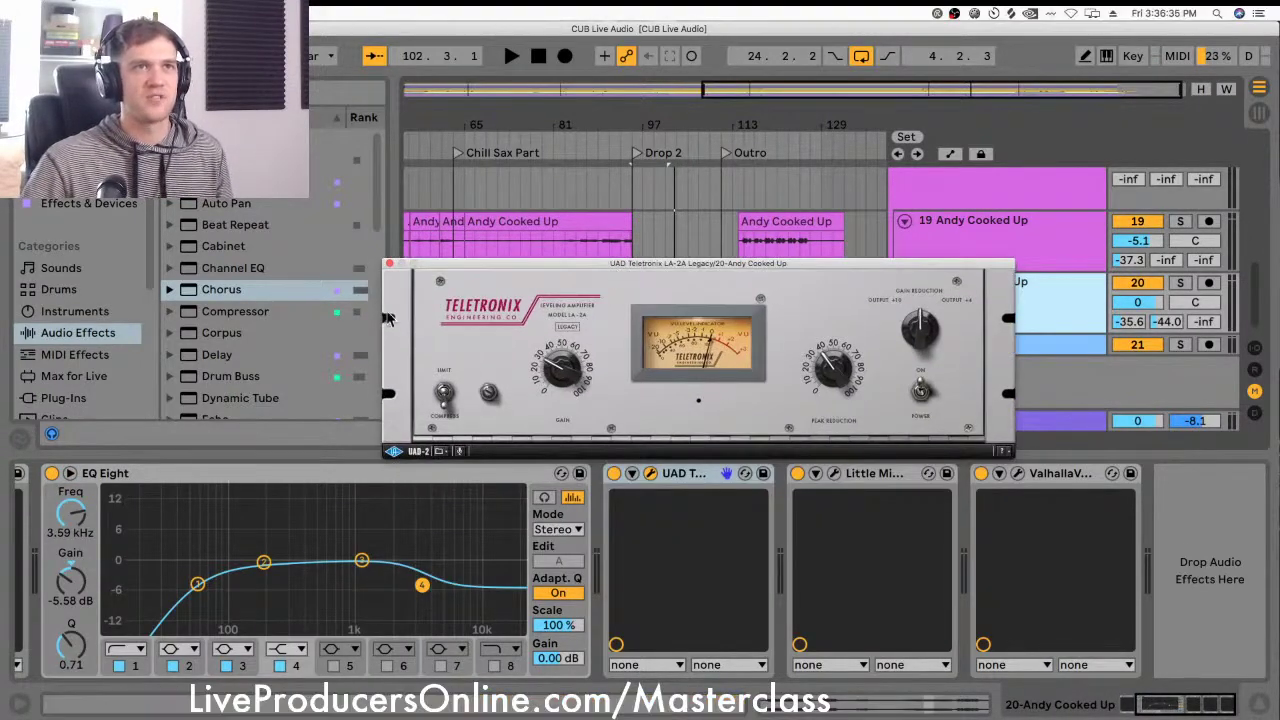
left_click(389, 265)
Step: Examine the chain of audio effects on the Live Guitar track
scroll(885, 227, "up", 3)
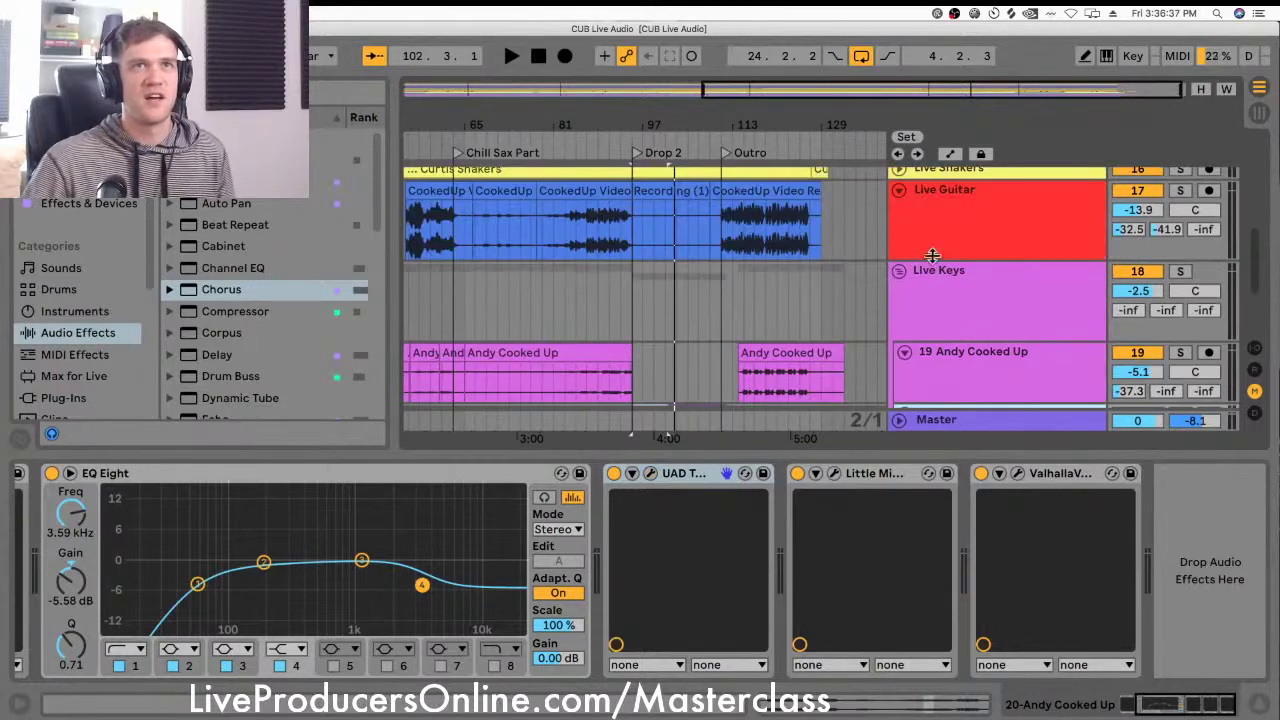
left_click(963, 225)
scroll(965, 250, "up", 3)
scroll(225, 626, "left", 5)
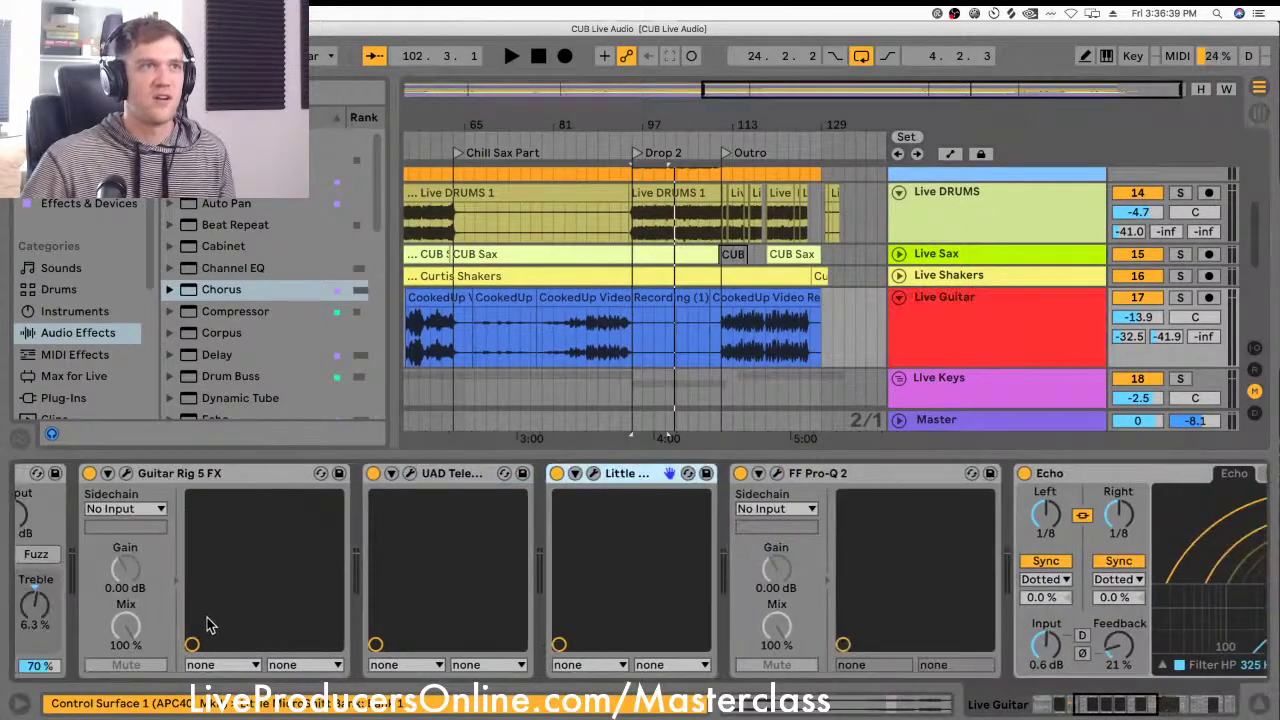
Step: Fold the Live Guitar, Live DRUMS and Live Keys tracks and select Live Bass
left_click(898, 300)
scroll(926, 305, "up", 2)
left_click(917, 270)
left_click(898, 242)
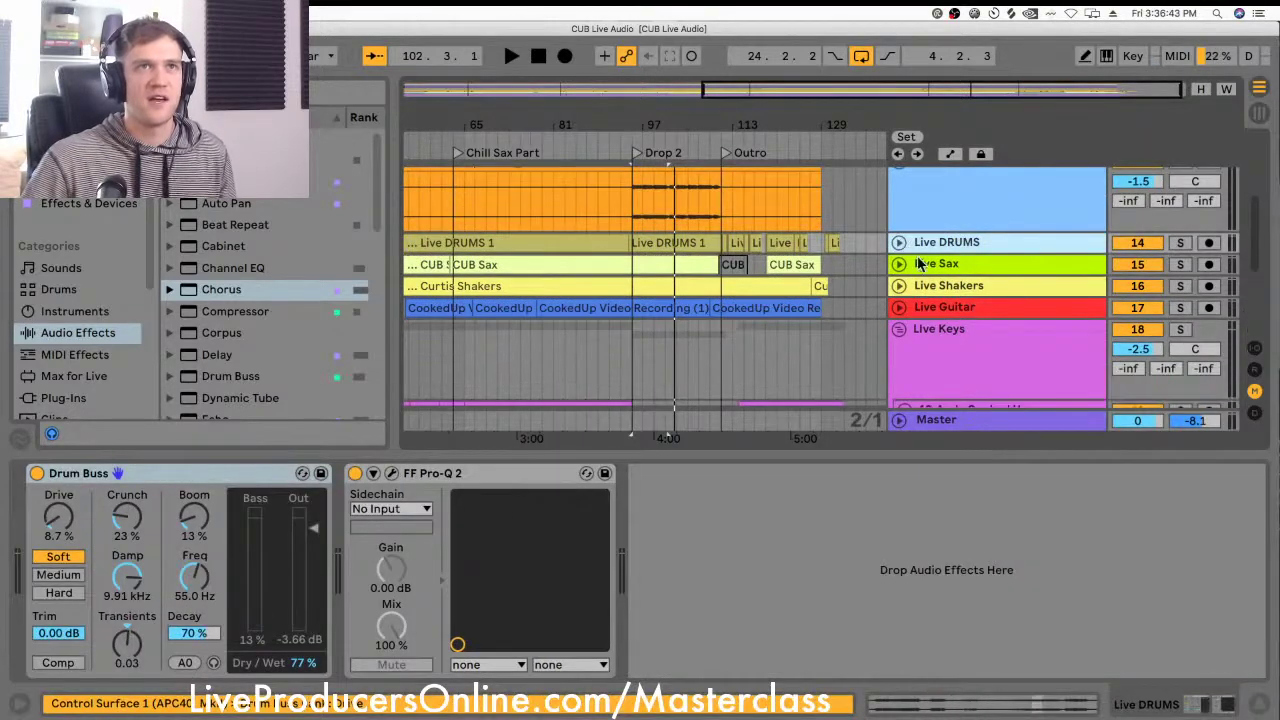
left_click(899, 329)
left_click(919, 343)
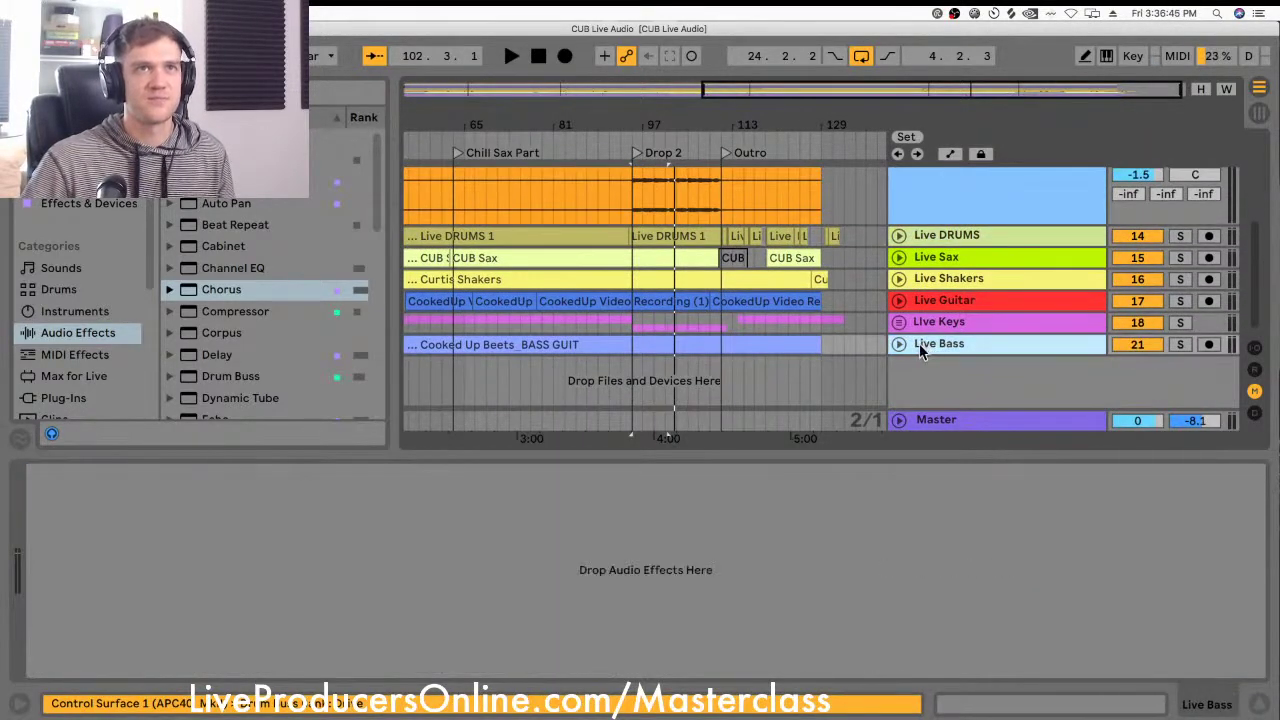
Step: Fold the LEAD KEYS stem track and select the KICK stem track above it
scroll(706, 291, "up", 3)
scroll(706, 291, "down", 2)
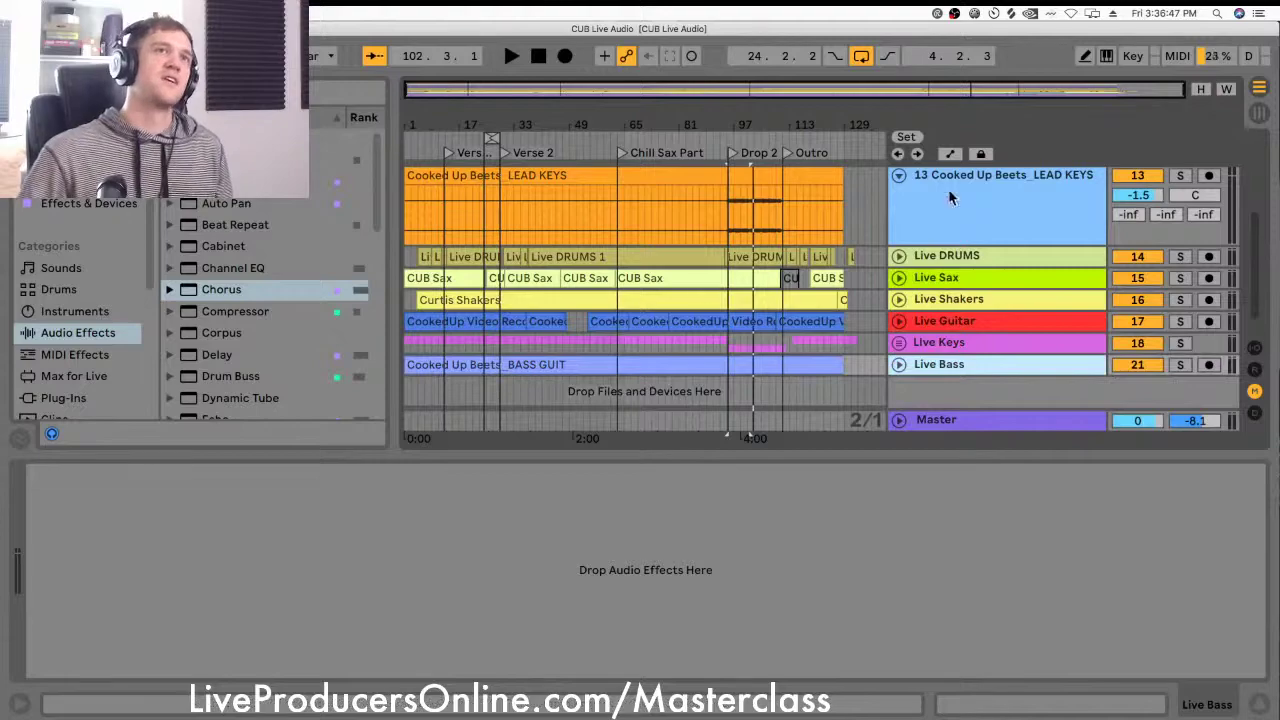
scroll(953, 199, "up", 2)
left_click(899, 231)
scroll(797, 208, "up", 3)
left_click(986, 241)
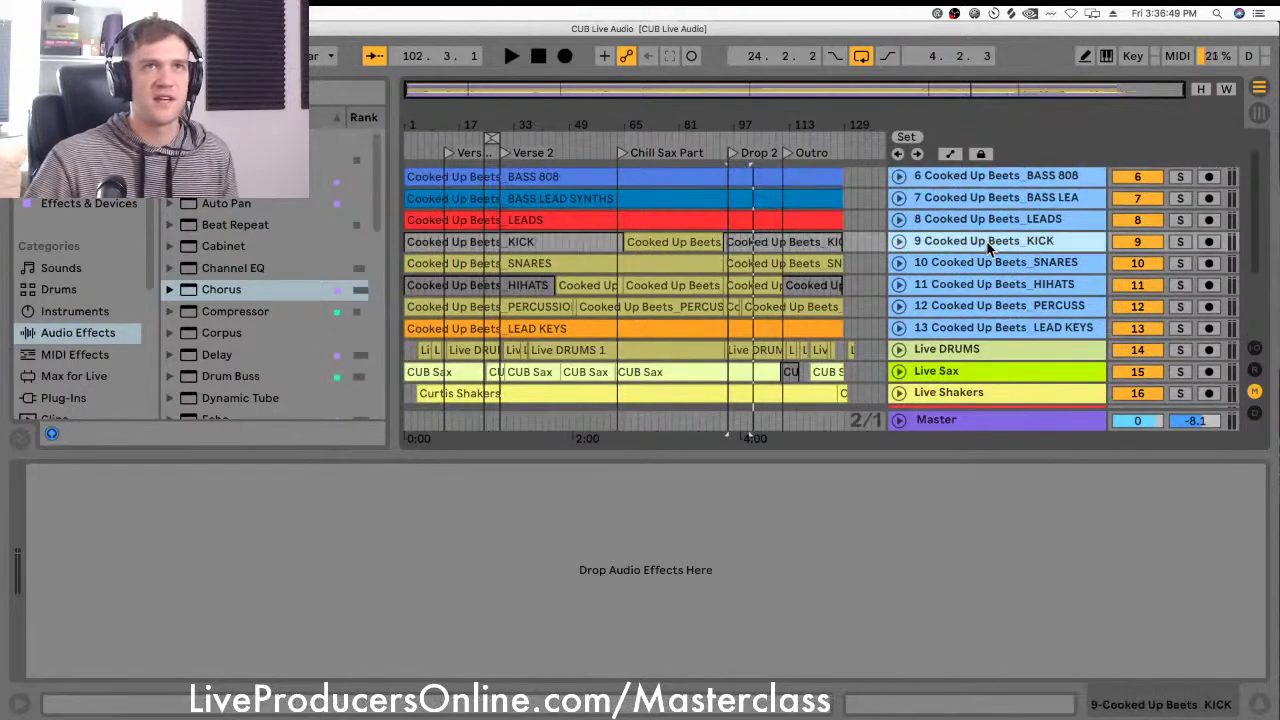
Step: Highlight the stems across the whole song from the HIHATS track upward and review the live tracks below
scroll(834, 300, "down", 3)
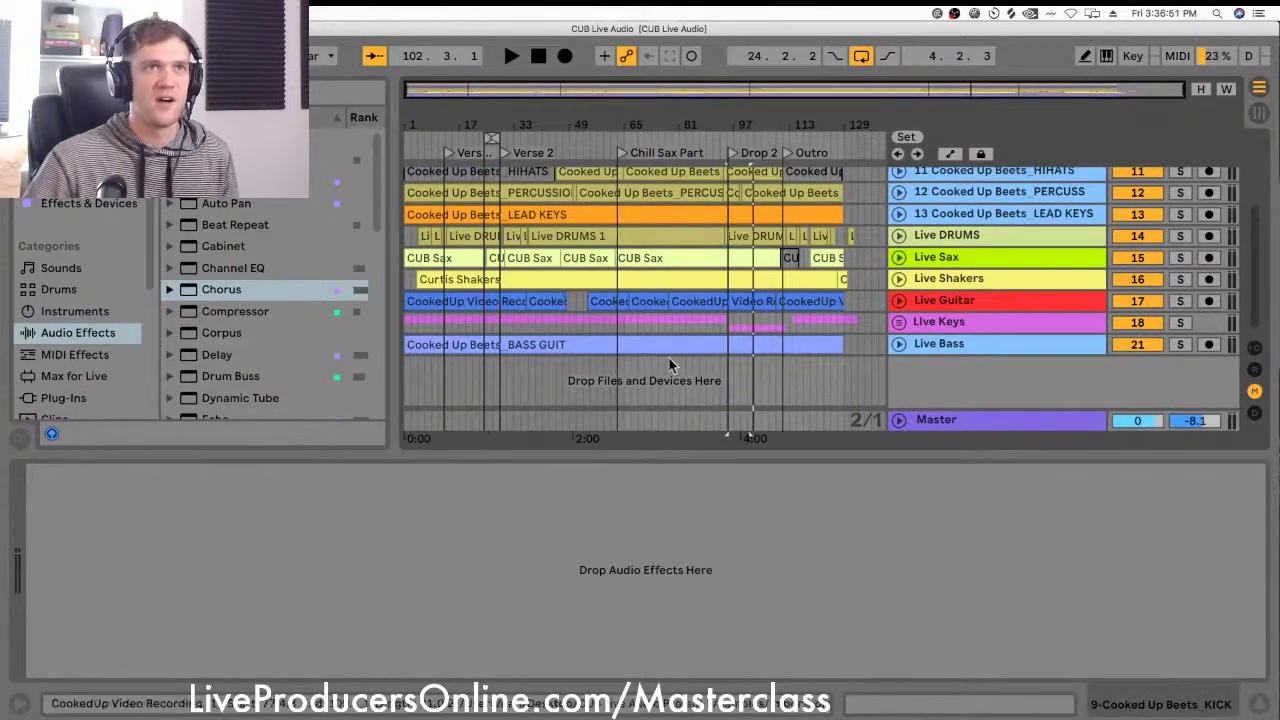
scroll(868, 268, "up", 4)
left_click_drag(868, 262, 400, 168)
scroll(500, 295, "down", 3)
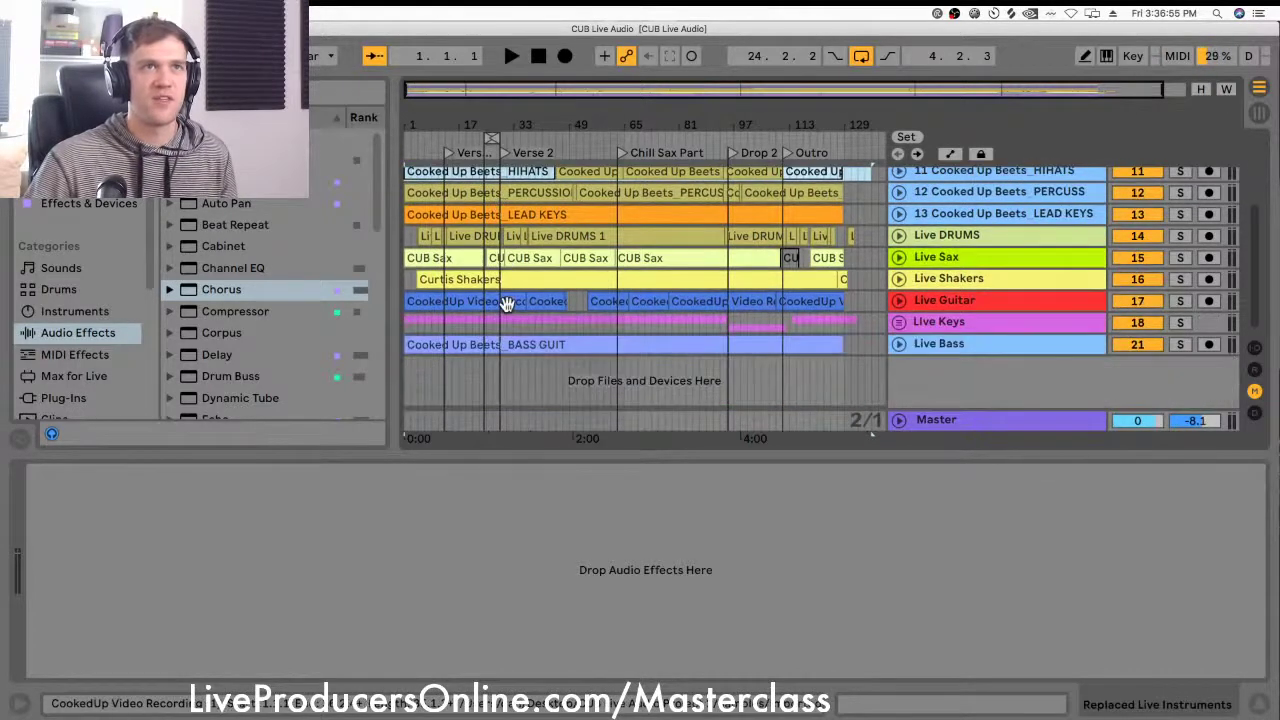
Step: Unfold the Live Guitar track and open its second Verse 2 clip for viewing
left_click(920, 302)
left_click(899, 300)
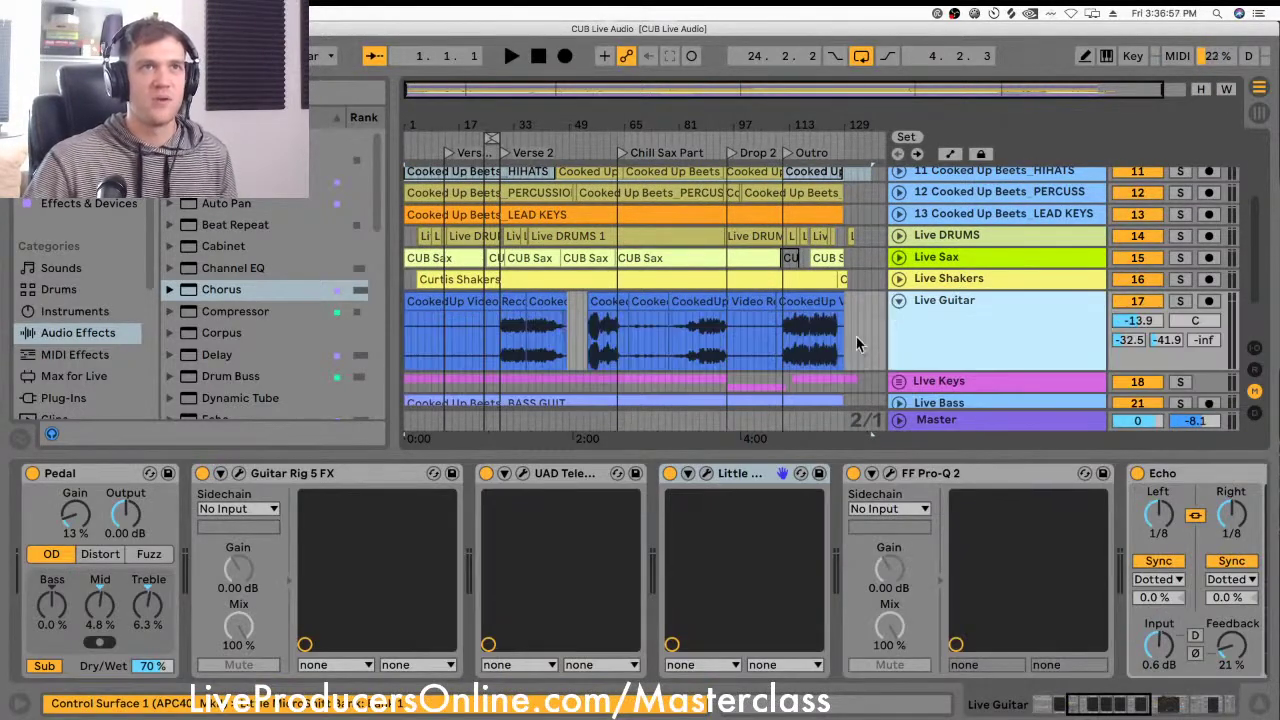
left_click_drag(565, 116, 574, 240)
double_click(591, 300)
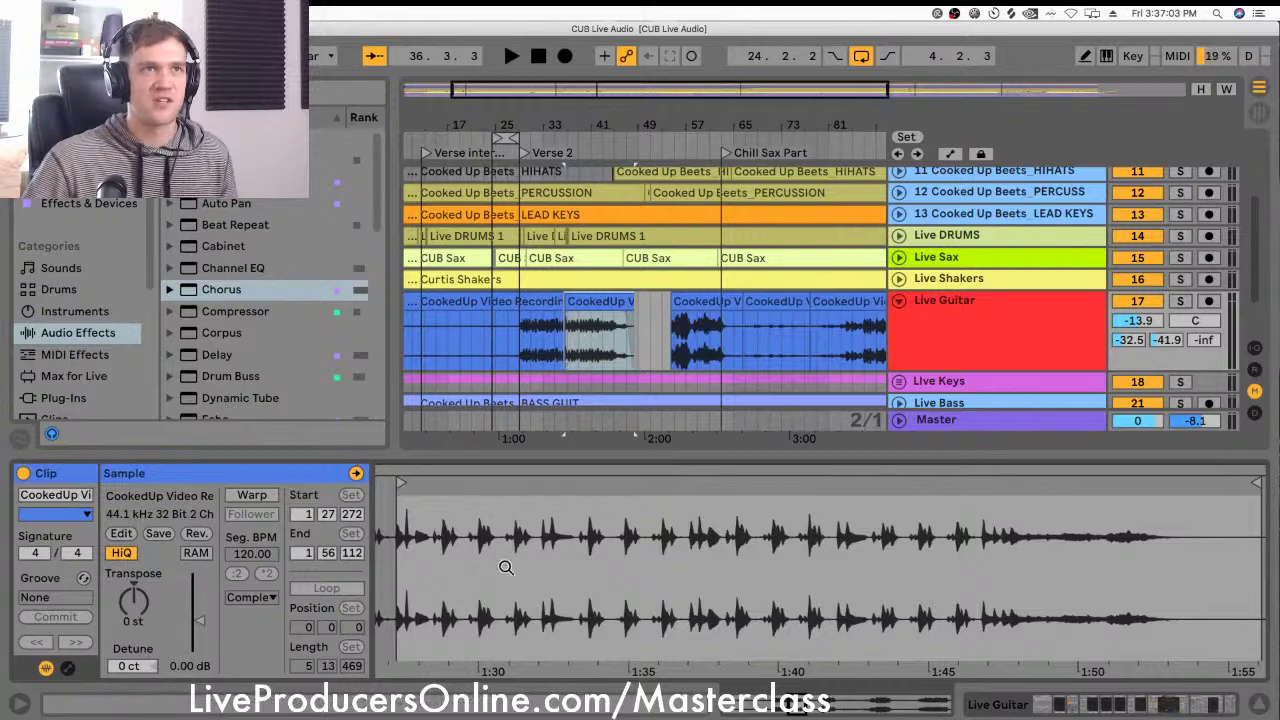
Step: Examine the waveforms of the Live Guitar clips in Verse 2 and leading into Drop 2
left_click_drag(506, 567, 755, 546)
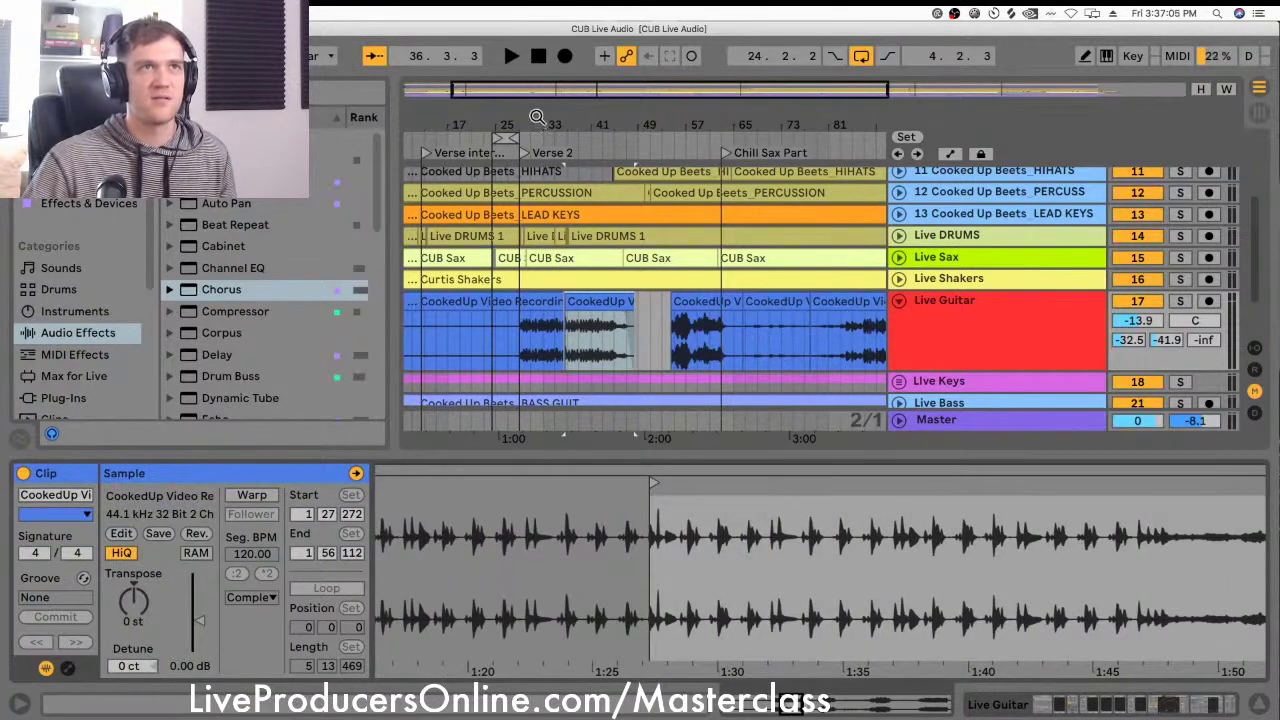
left_click_drag(537, 117, 455, 162)
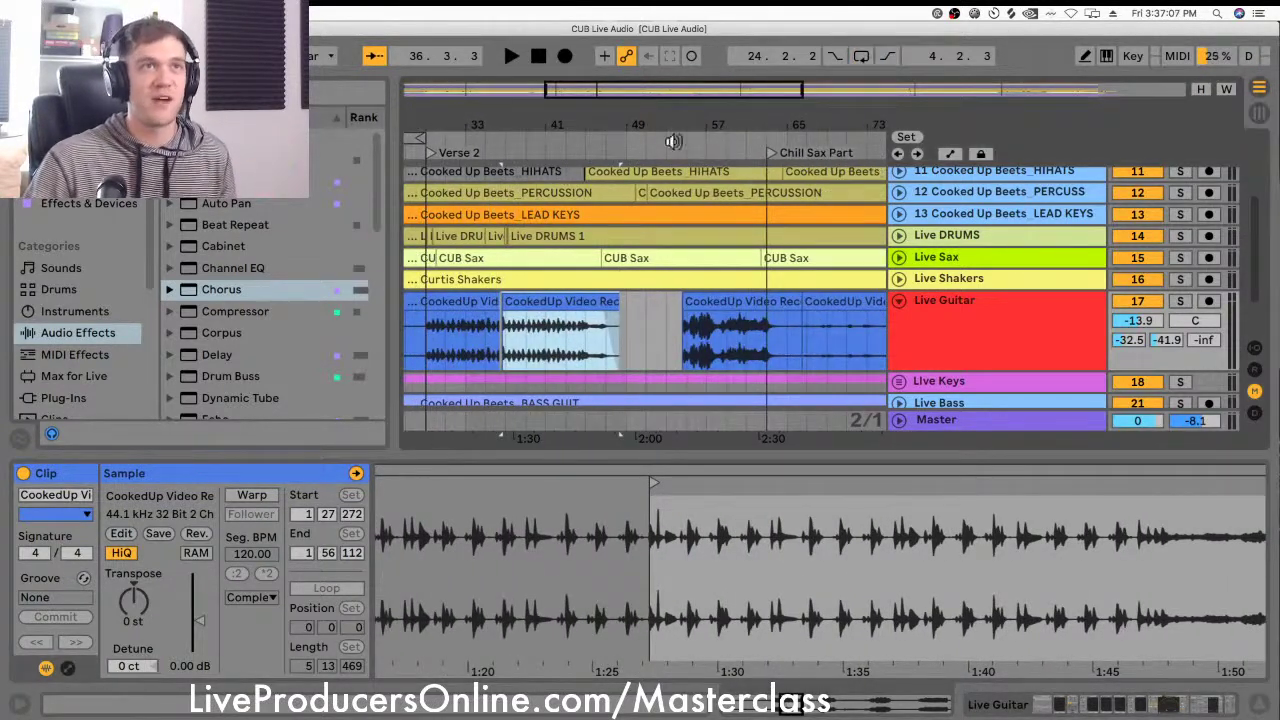
left_click_drag(673, 141, 620, 120)
left_click(730, 302)
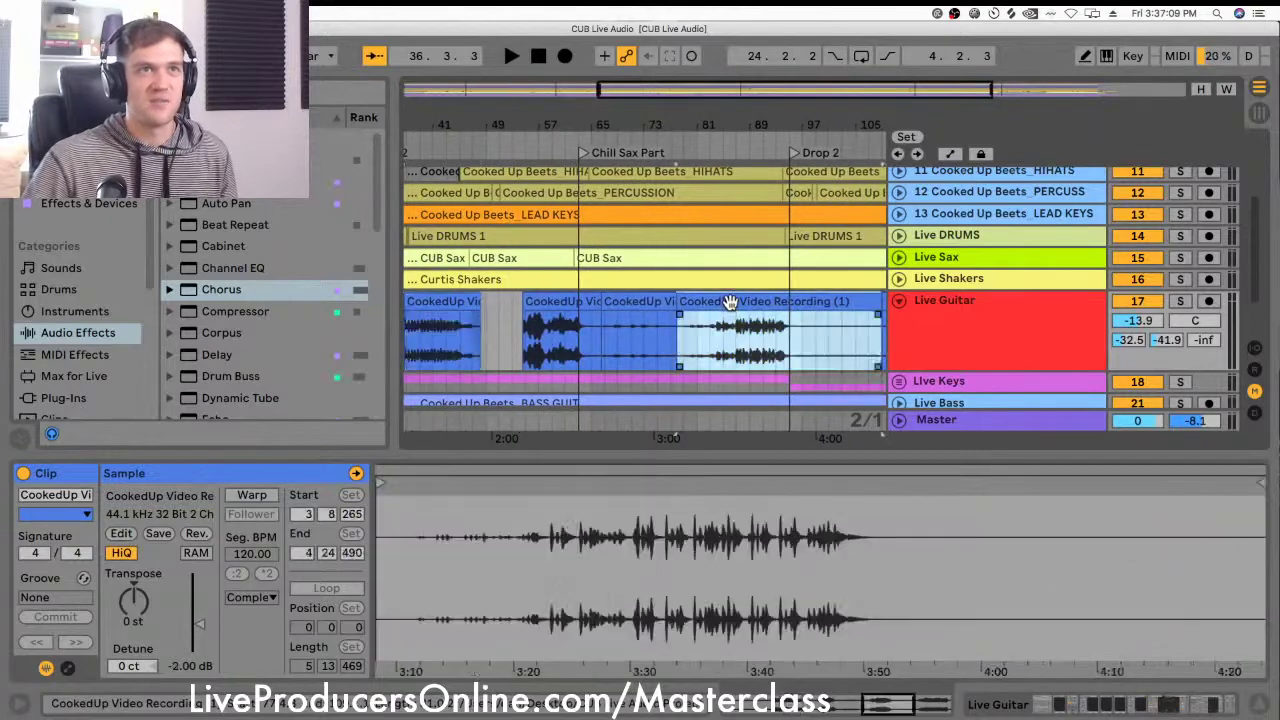
left_click_drag(766, 117, 757, 90)
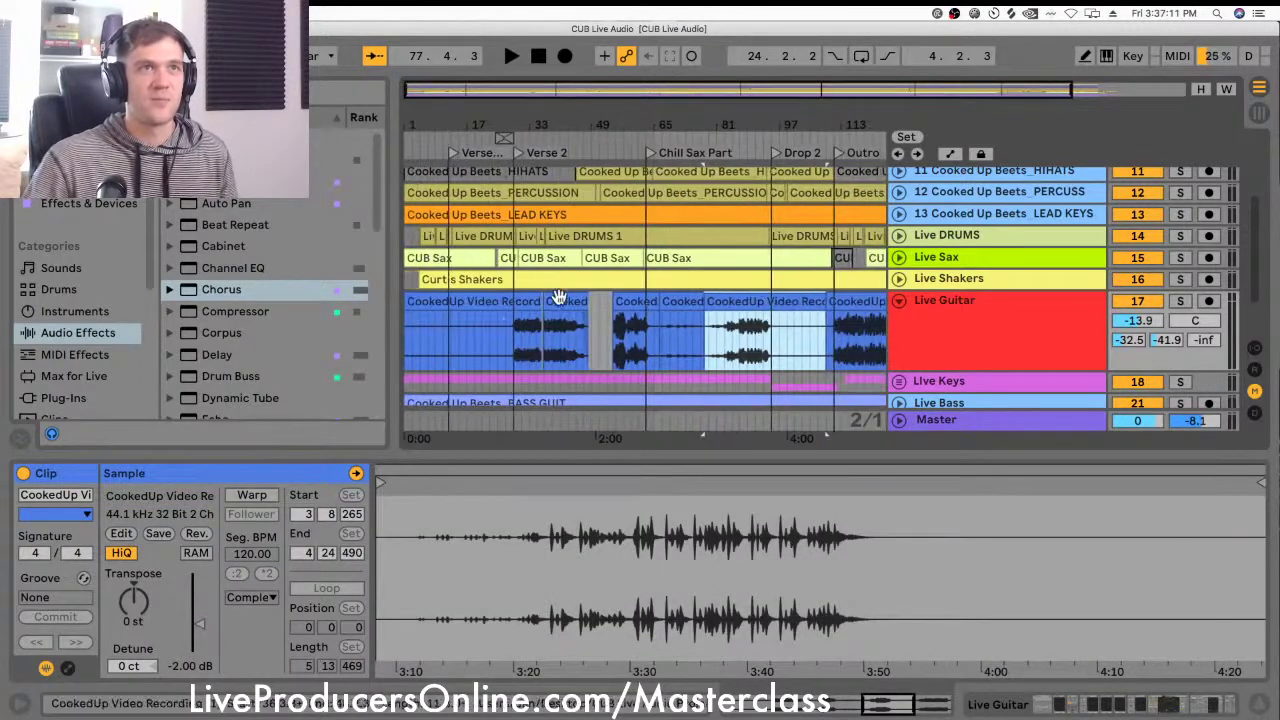
left_click_drag(611, 126, 622, 278)
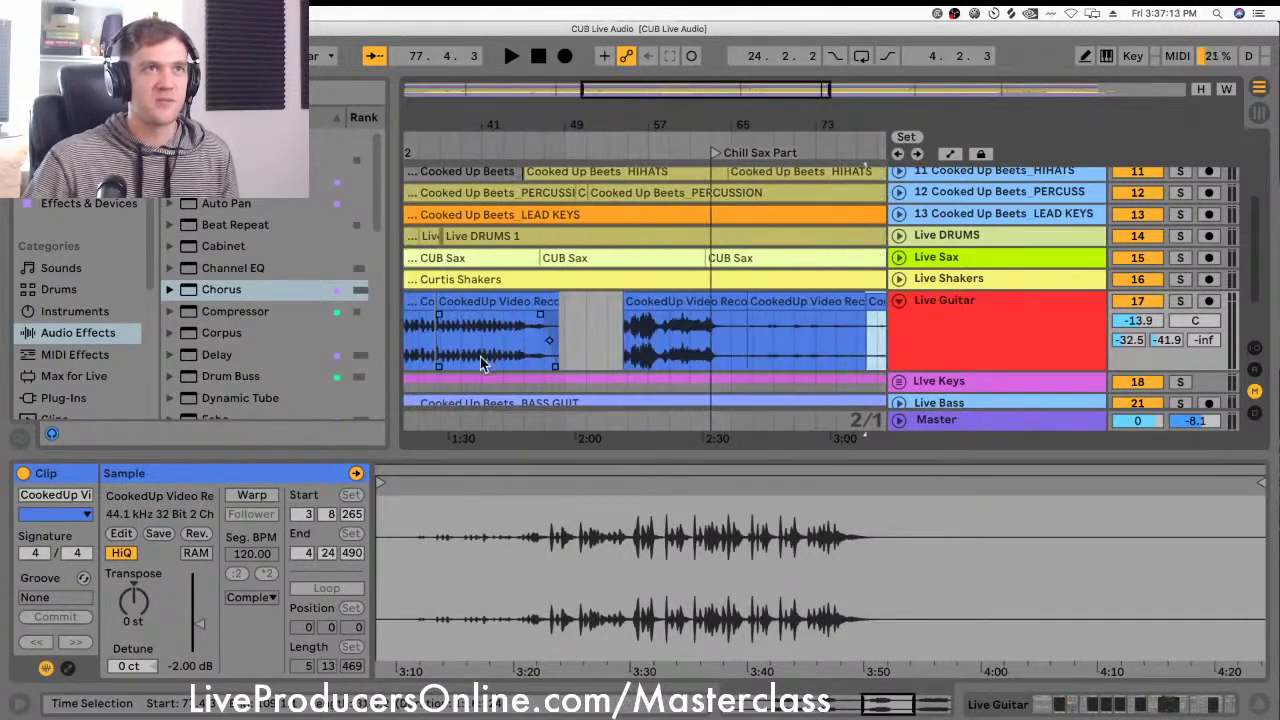
Step: Delete the Live Guitar recording from the song's start to shortly after the first verse marker
left_click_drag(566, 330, 607, 326)
left_click_drag(534, 117, 560, 74)
left_click_drag(486, 340, 404, 346)
key("Delete")
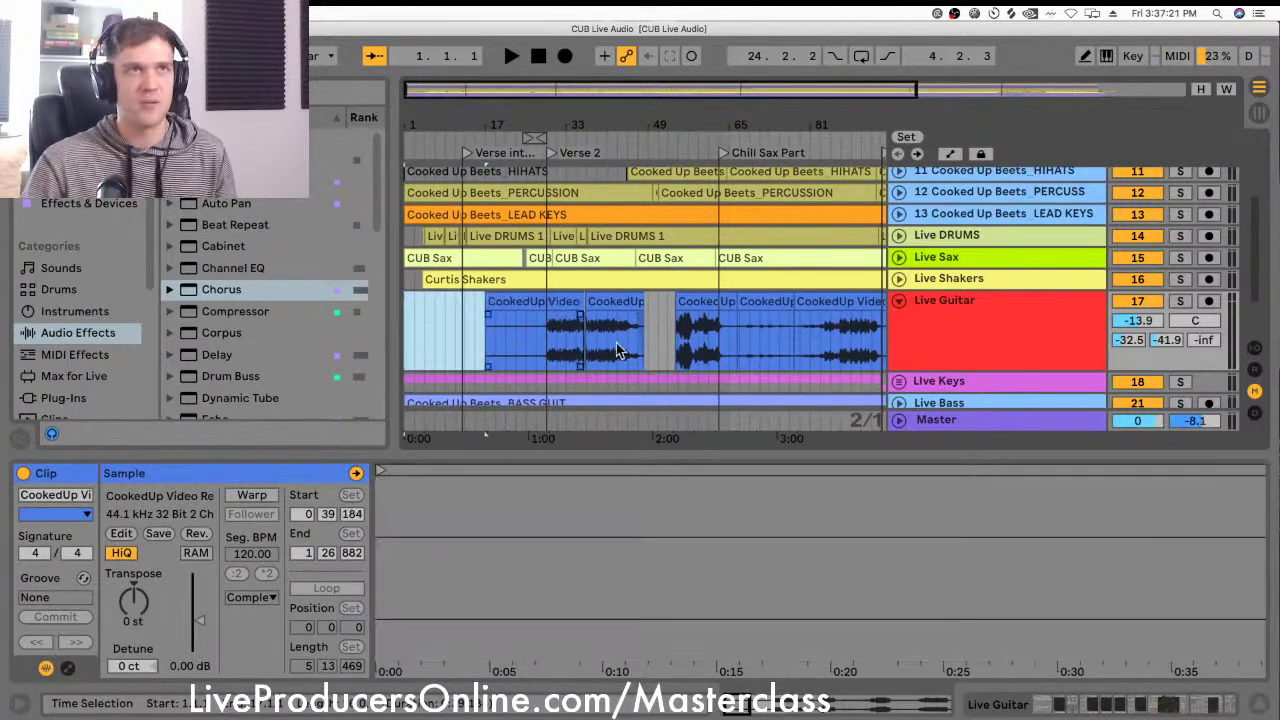
Step: Fold the Live Guitar track and select the Live DRUMS track
scroll(708, 300, "down", 3)
scroll(708, 300, "down", 1)
left_click(912, 310)
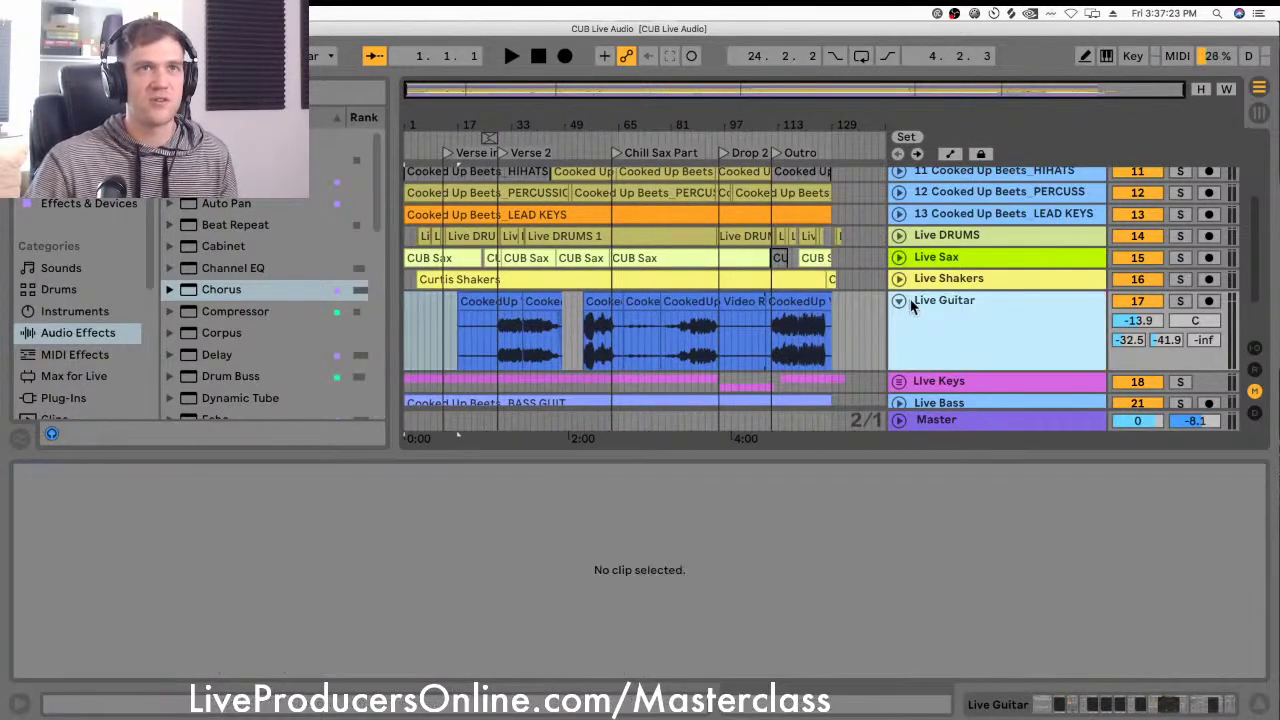
left_click(899, 300)
scroll(735, 335, "up", 3)
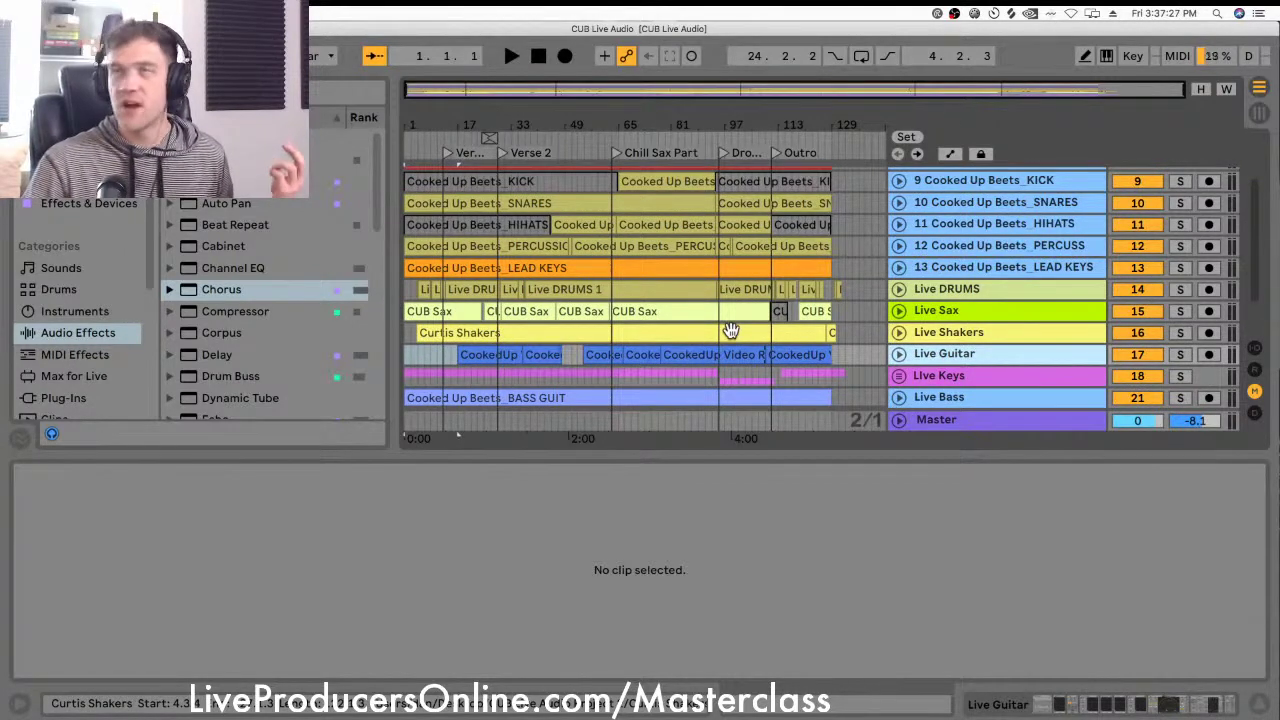
left_click(925, 290)
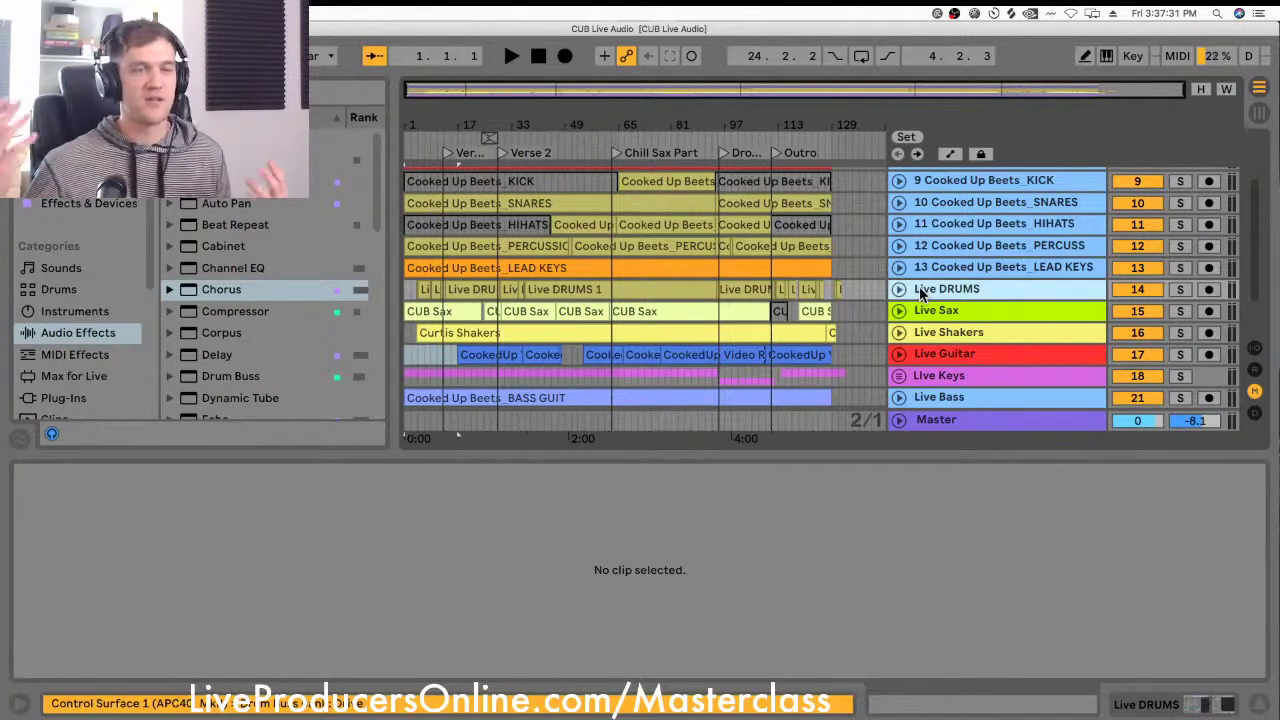